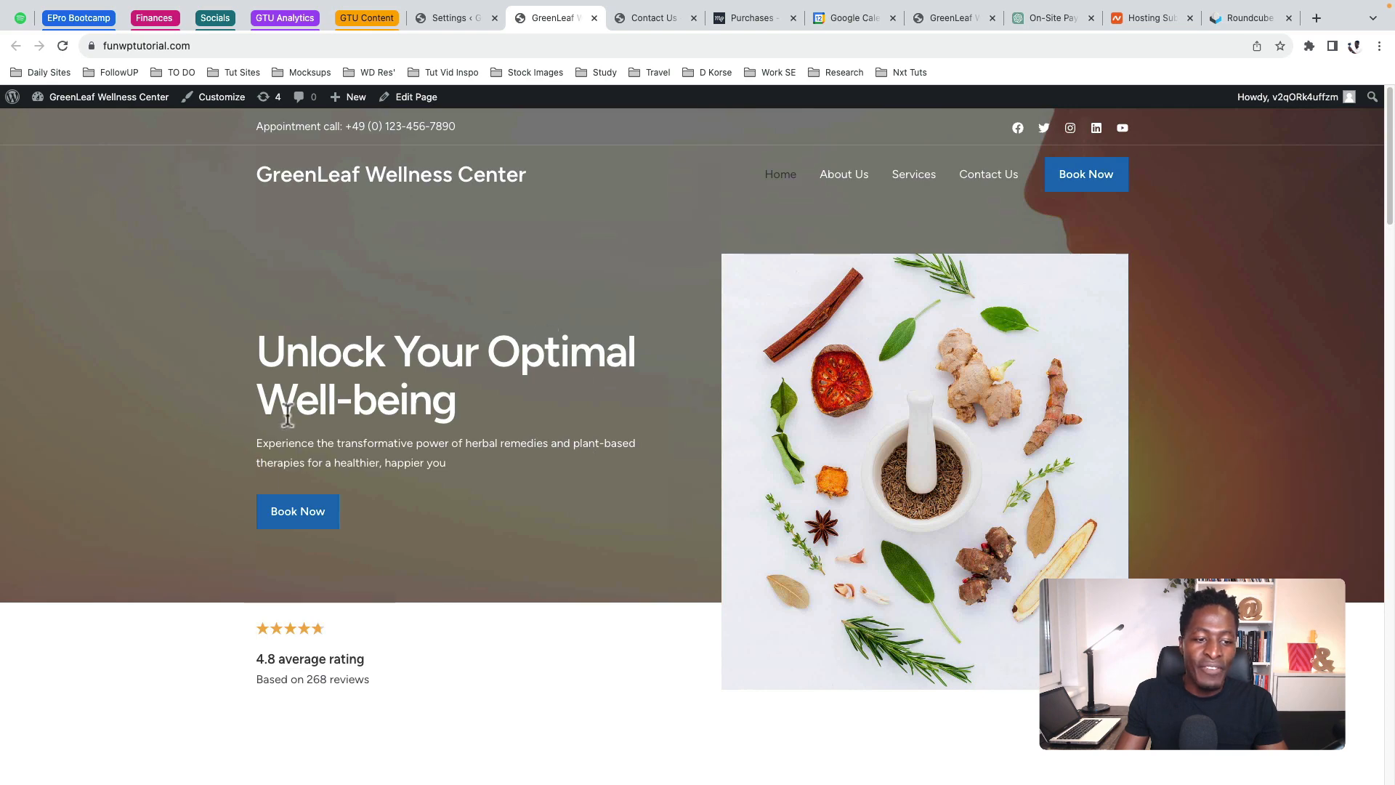
Open the appointment booking form on the Contact Us page
click(633, 18)
scroll(735, 552, down, 3)
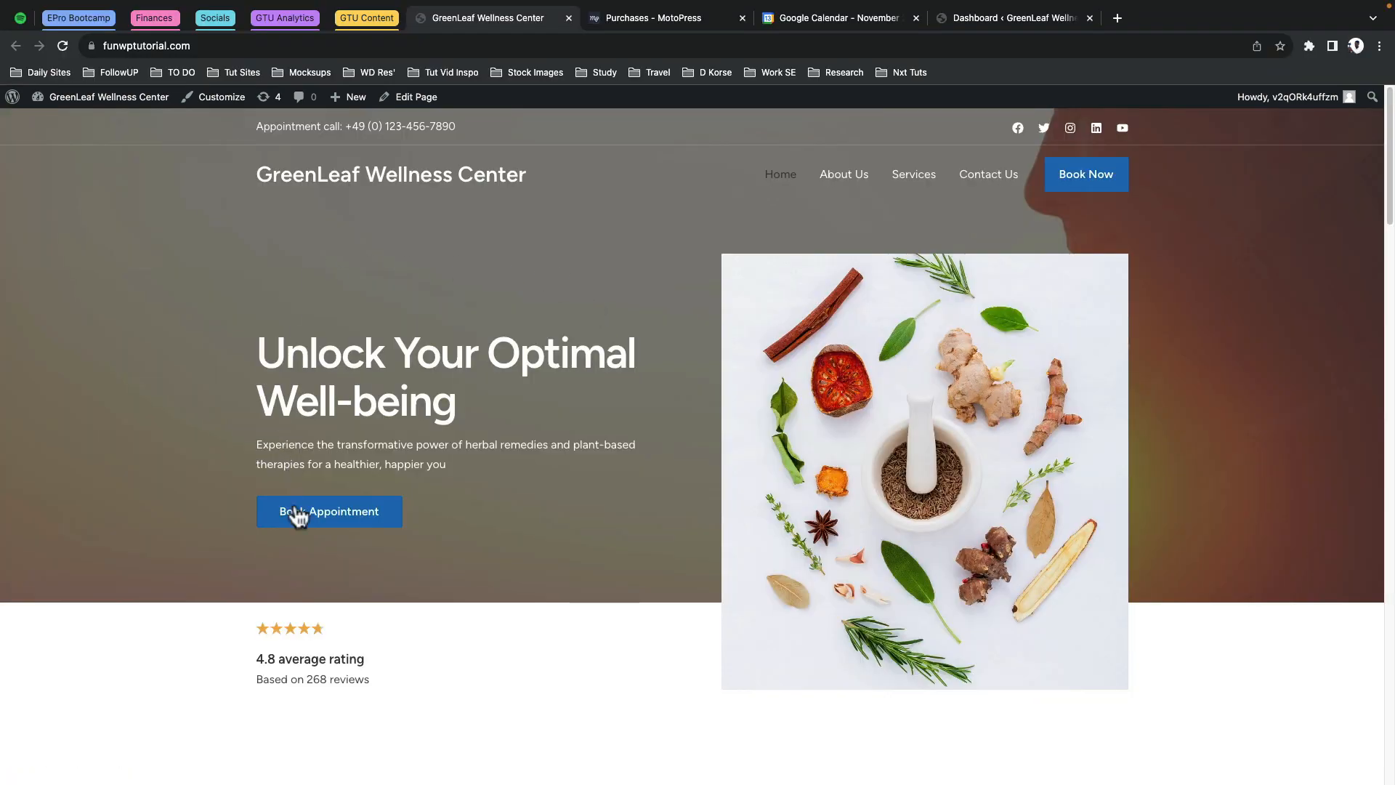
click(306, 516)
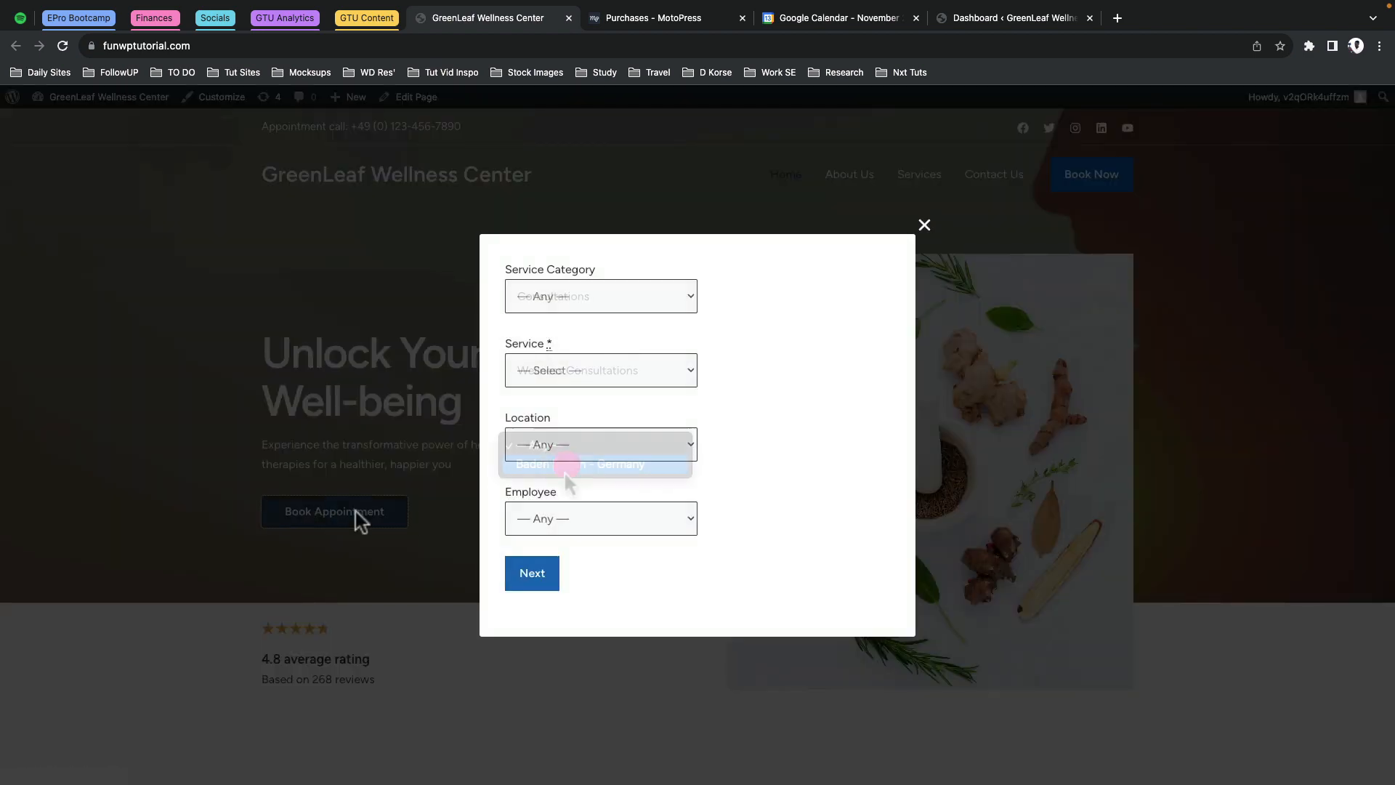
Book Wellness Consultations in Baden Baden with an employee on November 23 at 10:45 am
click(566, 466)
click(555, 515)
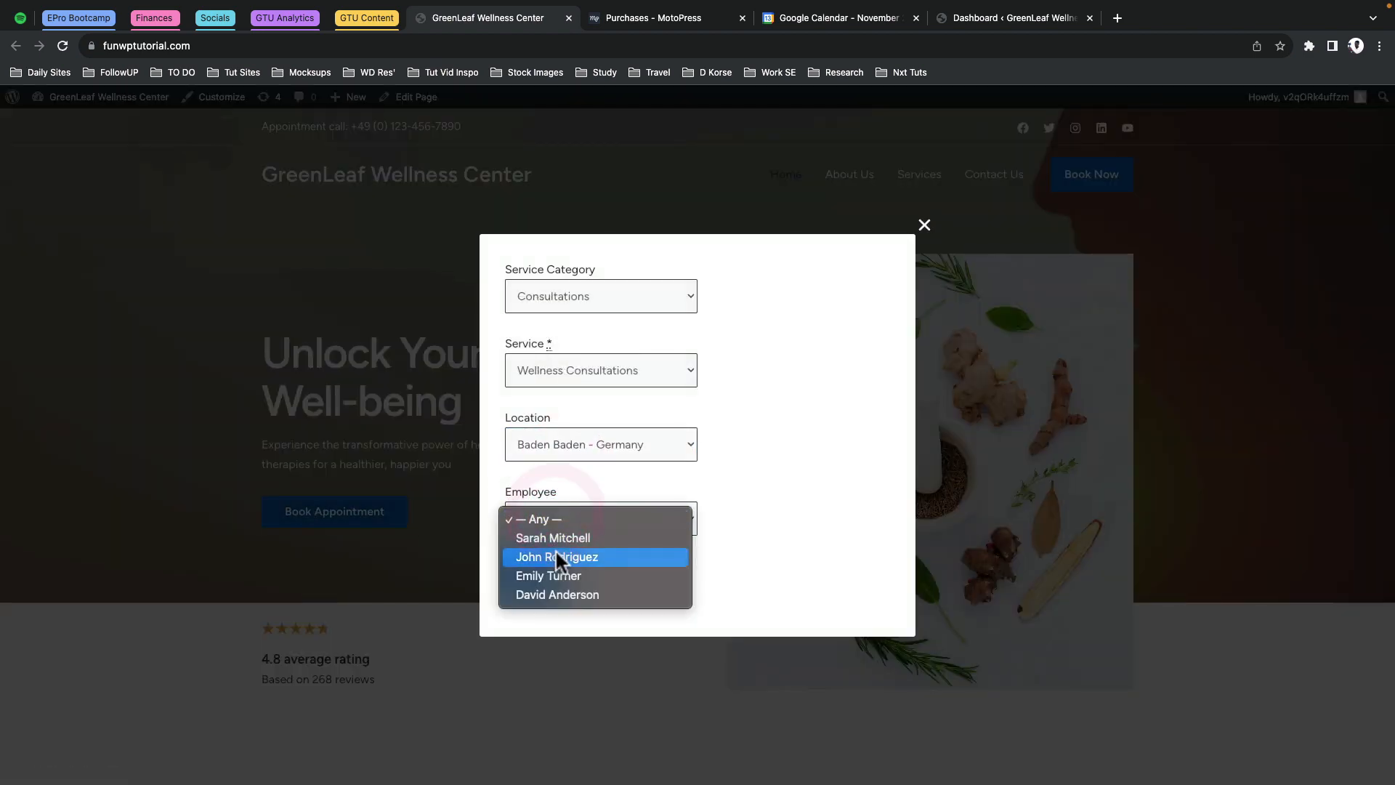
click(557, 555)
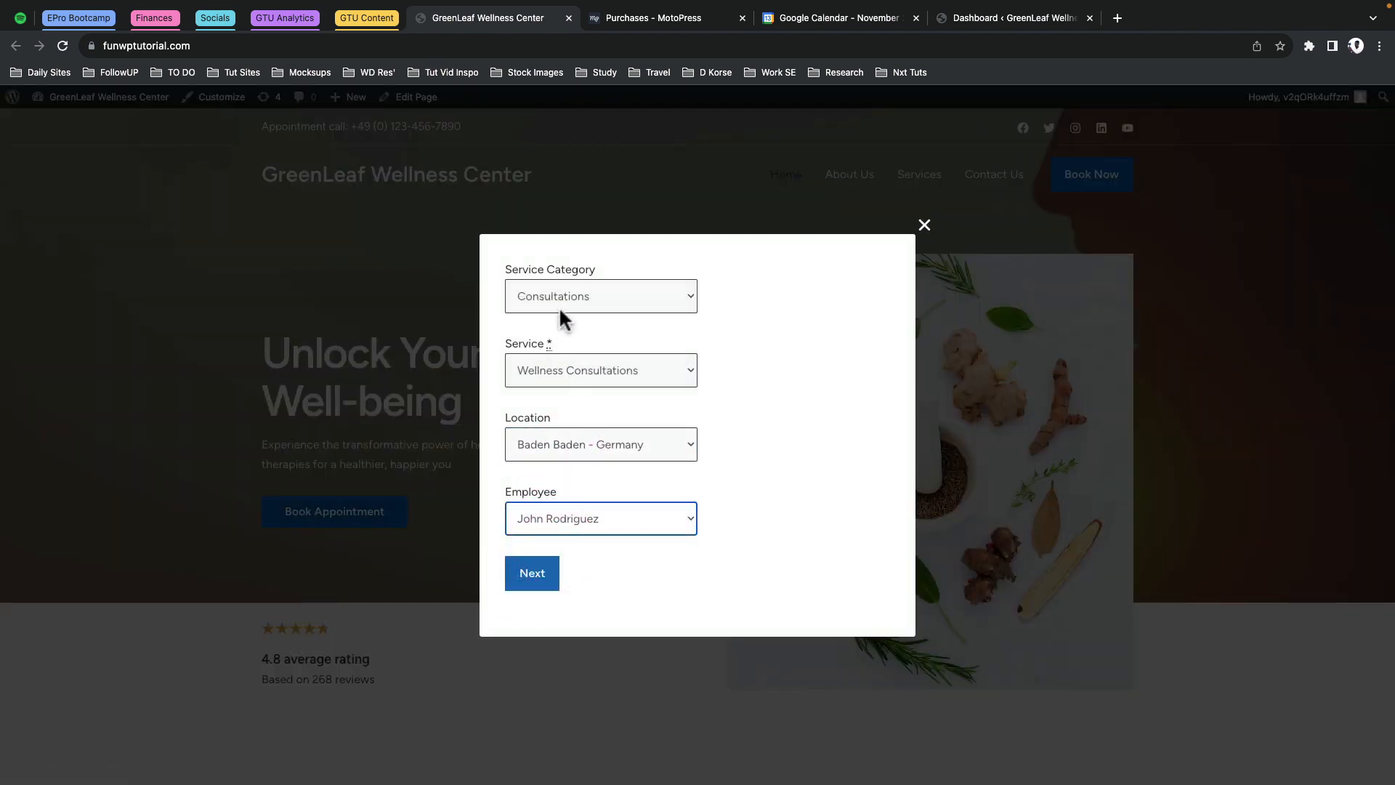
click(560, 306)
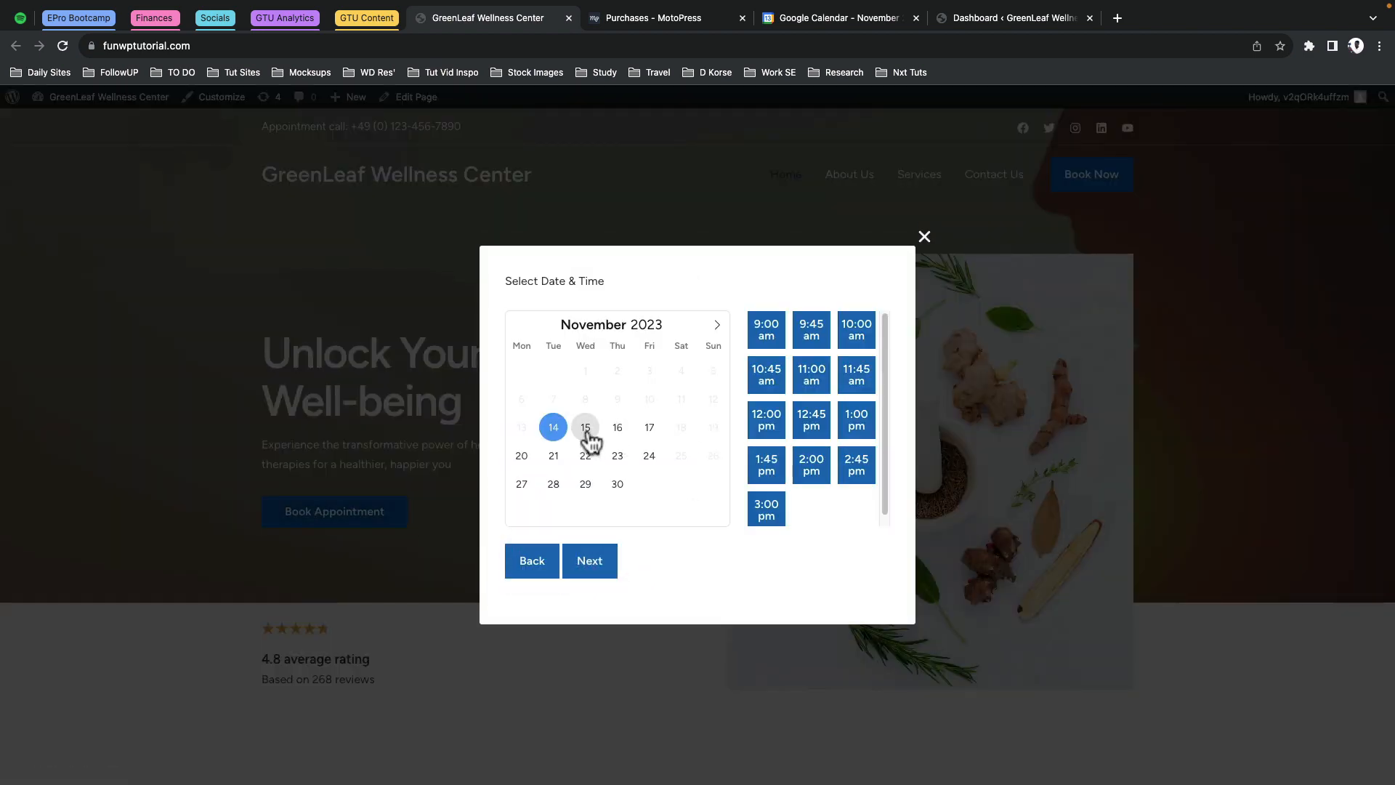
click(586, 429)
click(618, 456)
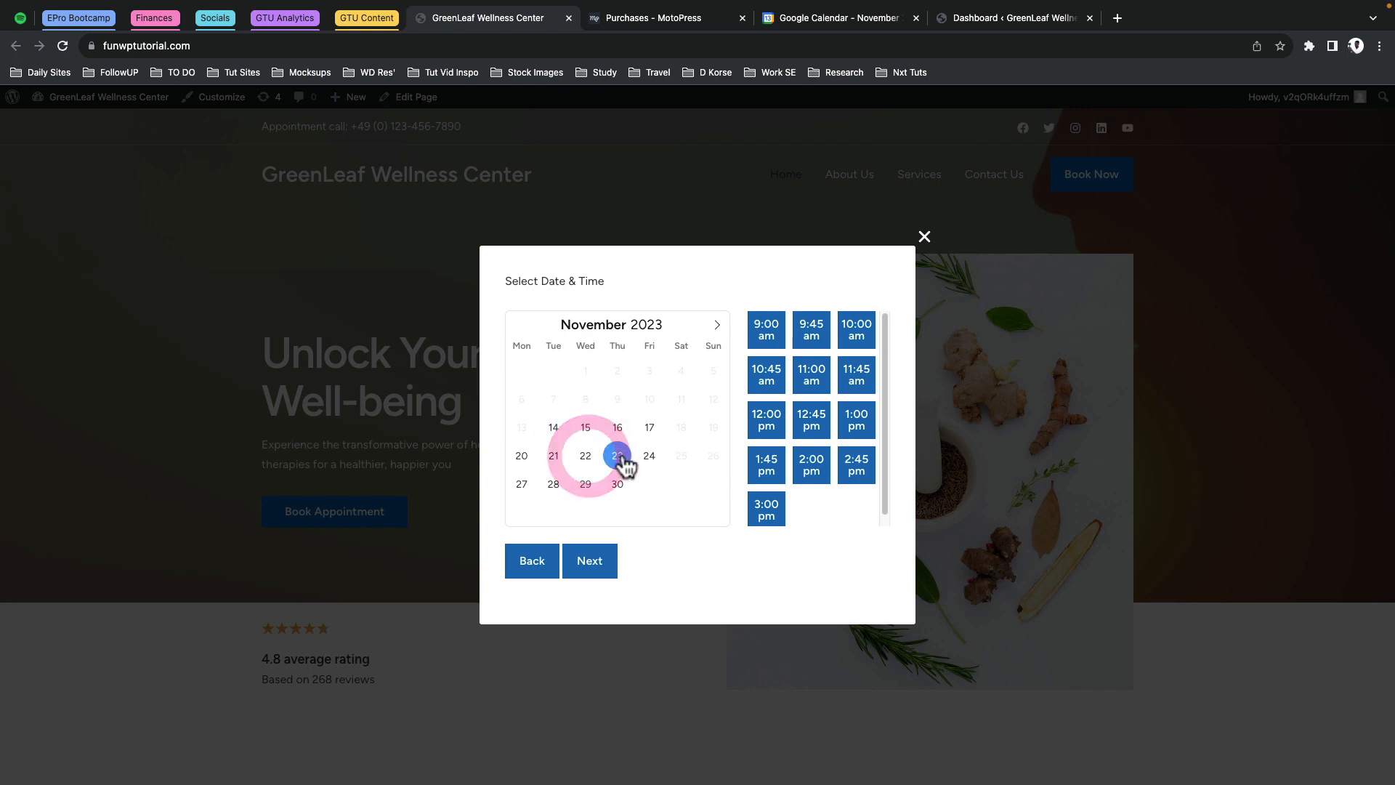
click(766, 378)
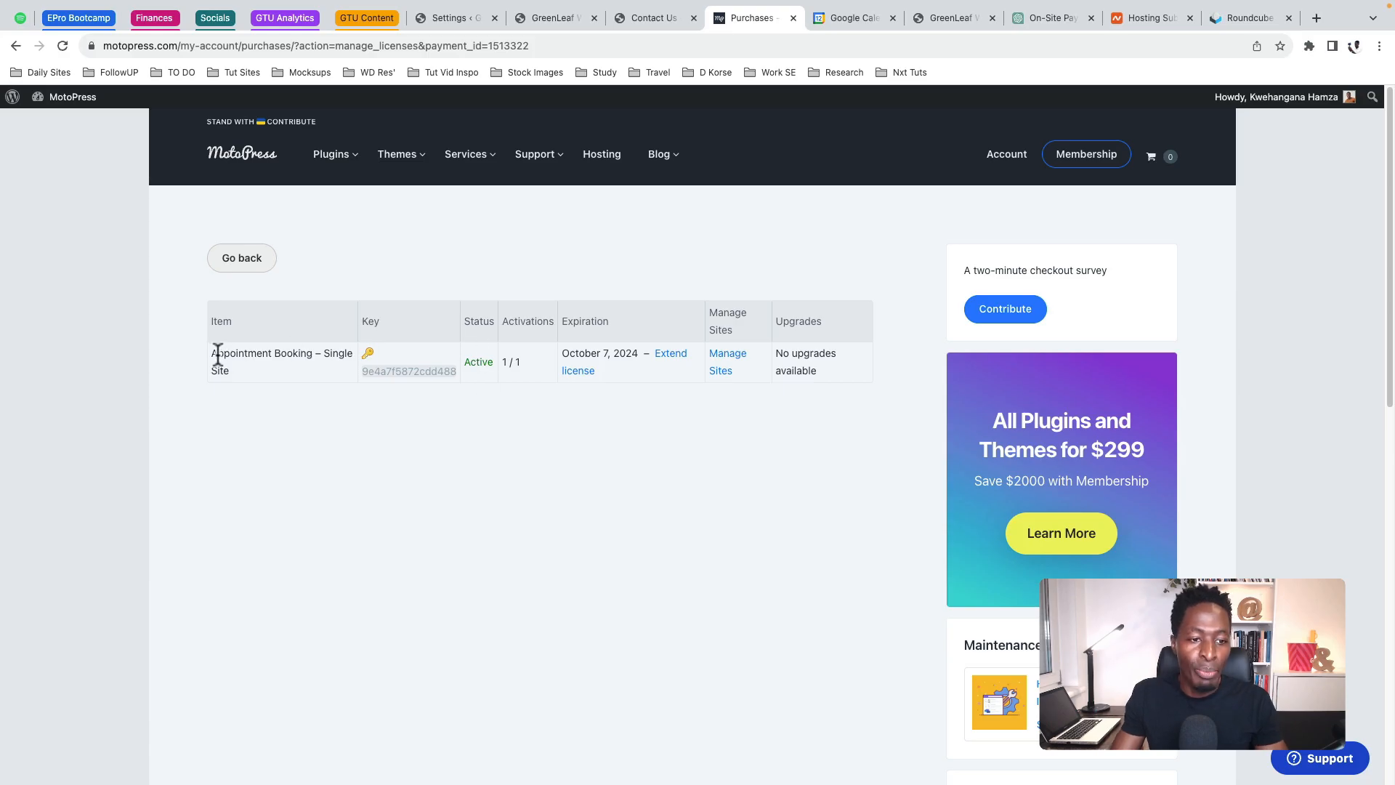
Highlight the Appointment Booking – Single Site licence name in the purchases table
drag(217, 355, 308, 374)
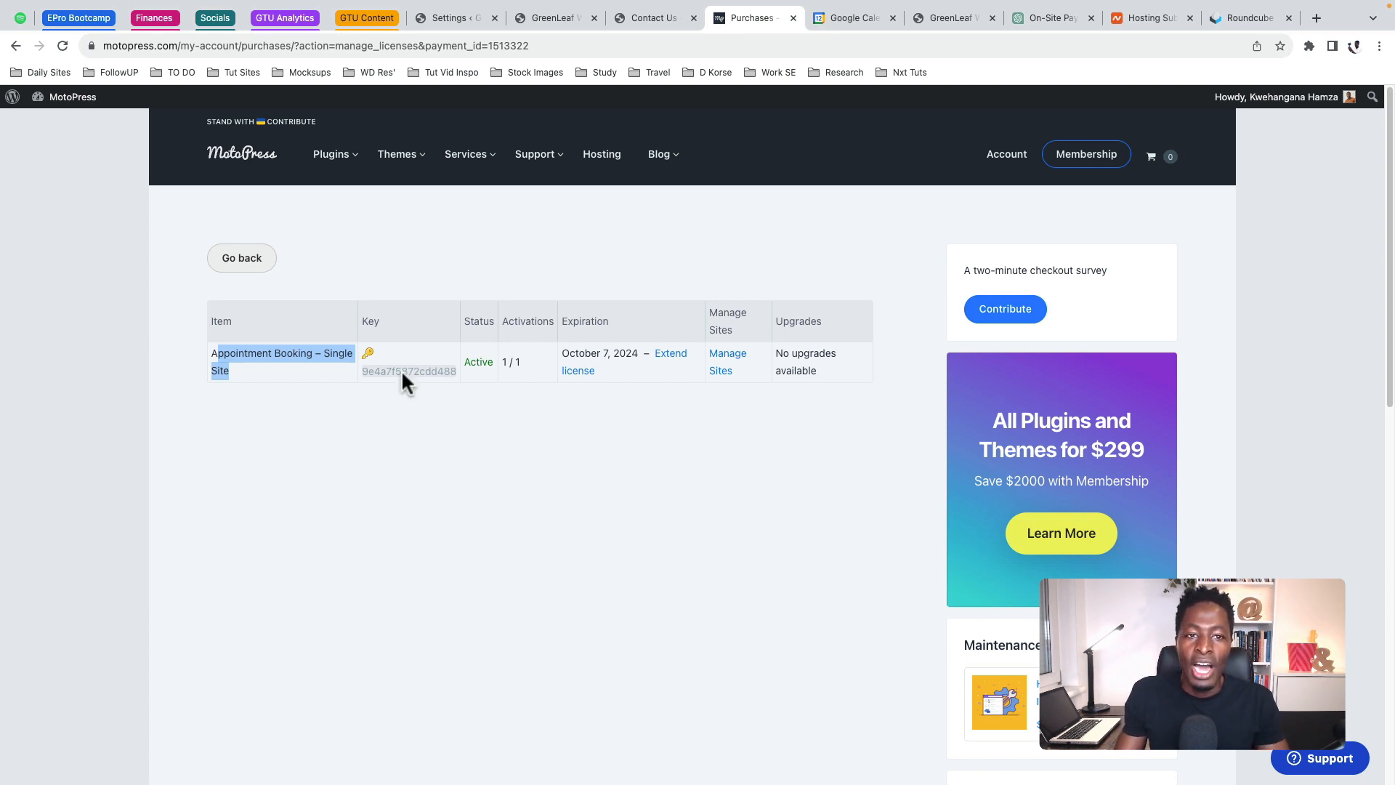
Open the Appointments License settings, where the key is valid until 07.10.2024
click(447, 16)
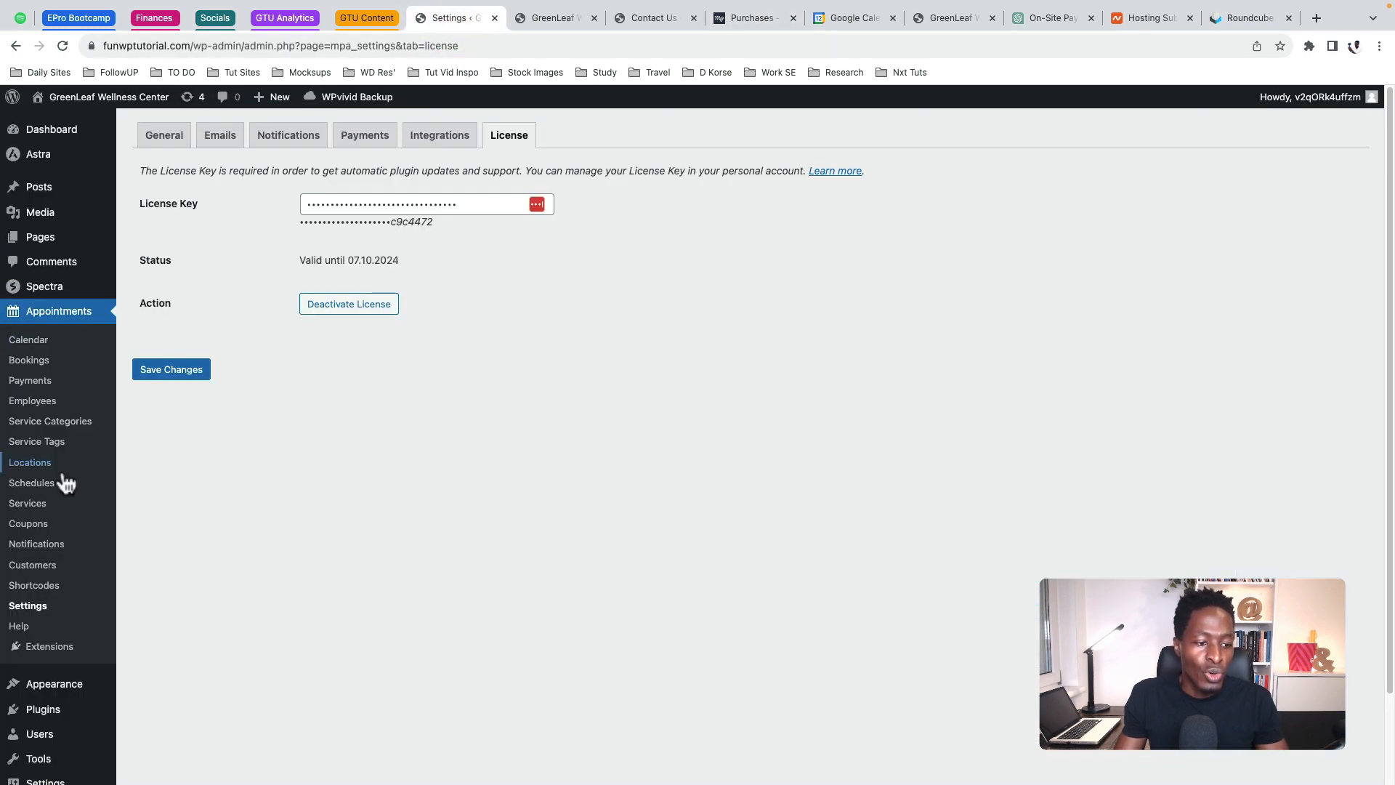
click(45, 716)
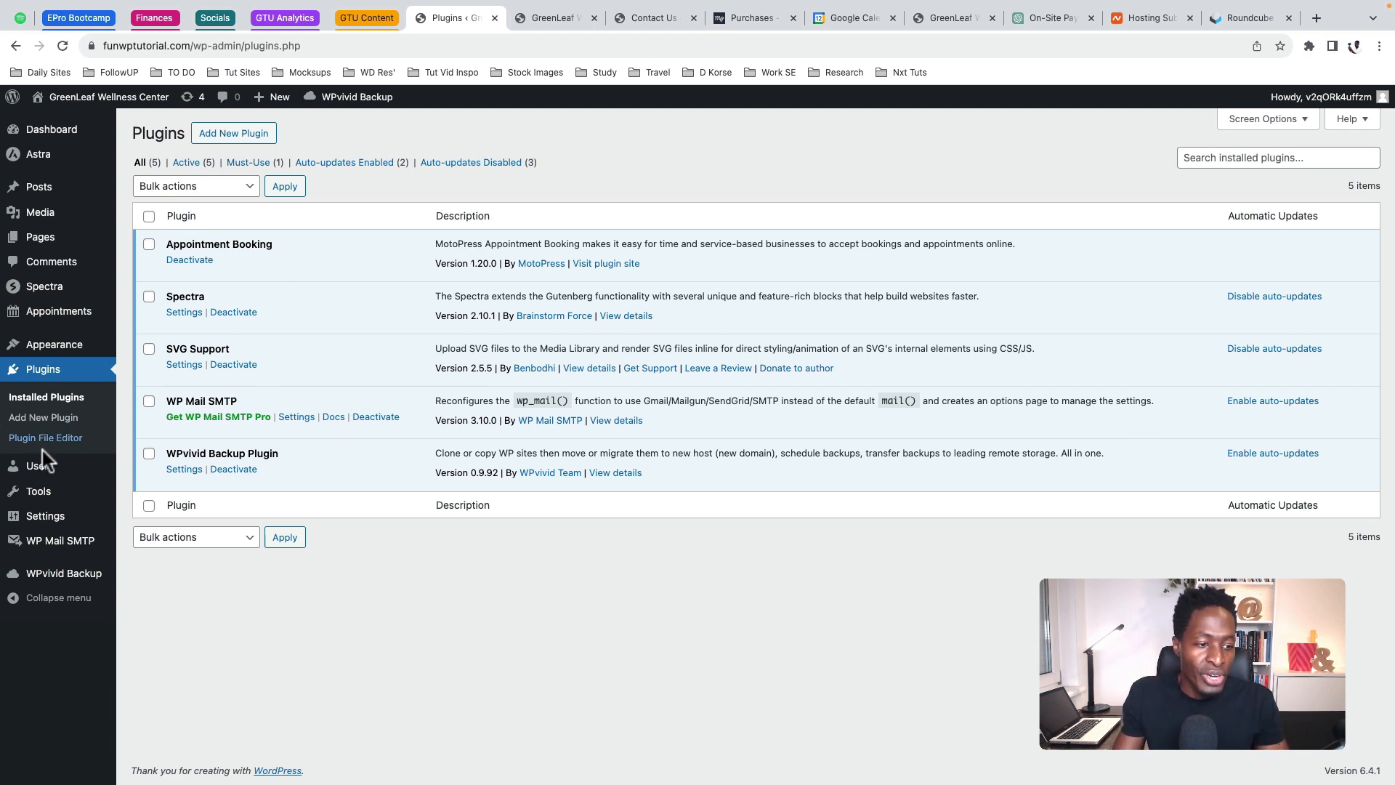
mouse_move(45, 317)
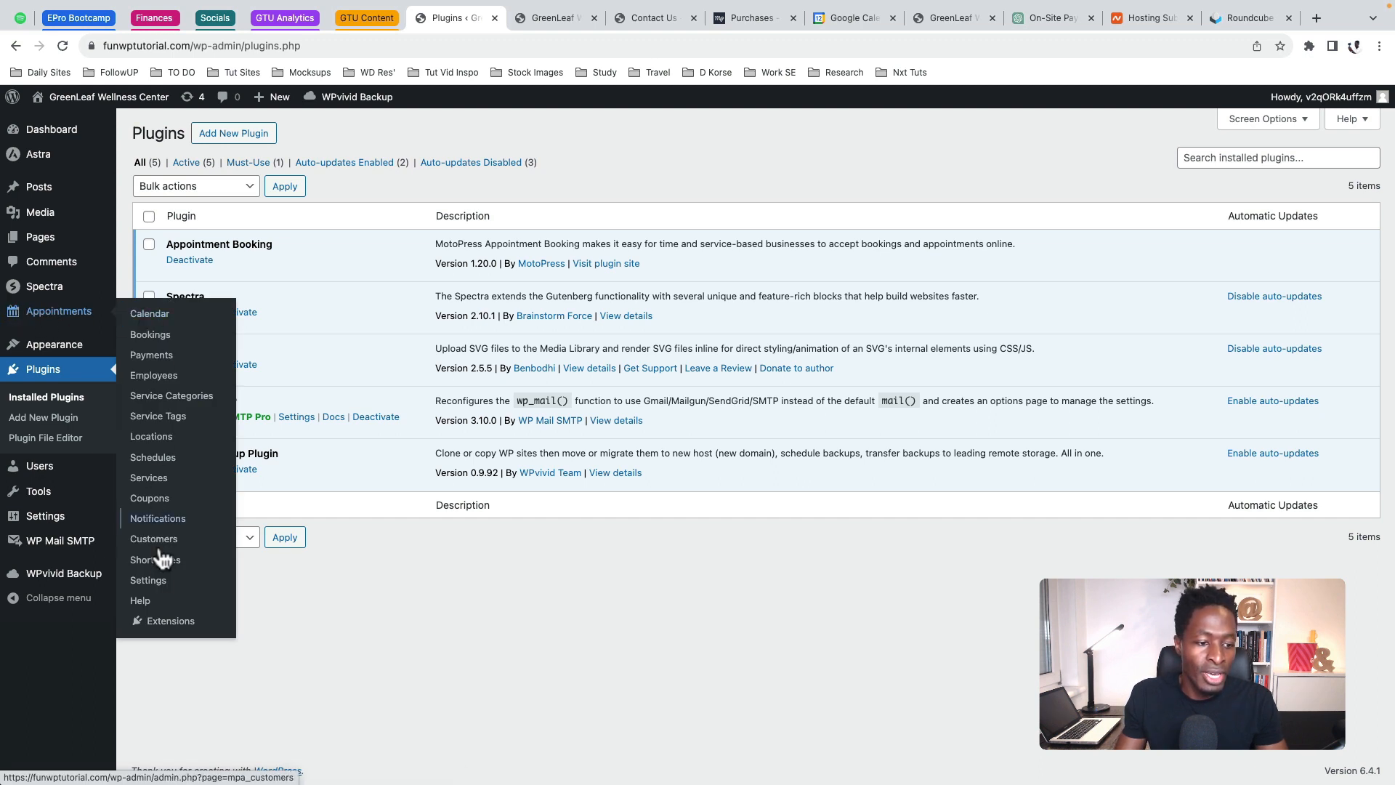
click(154, 582)
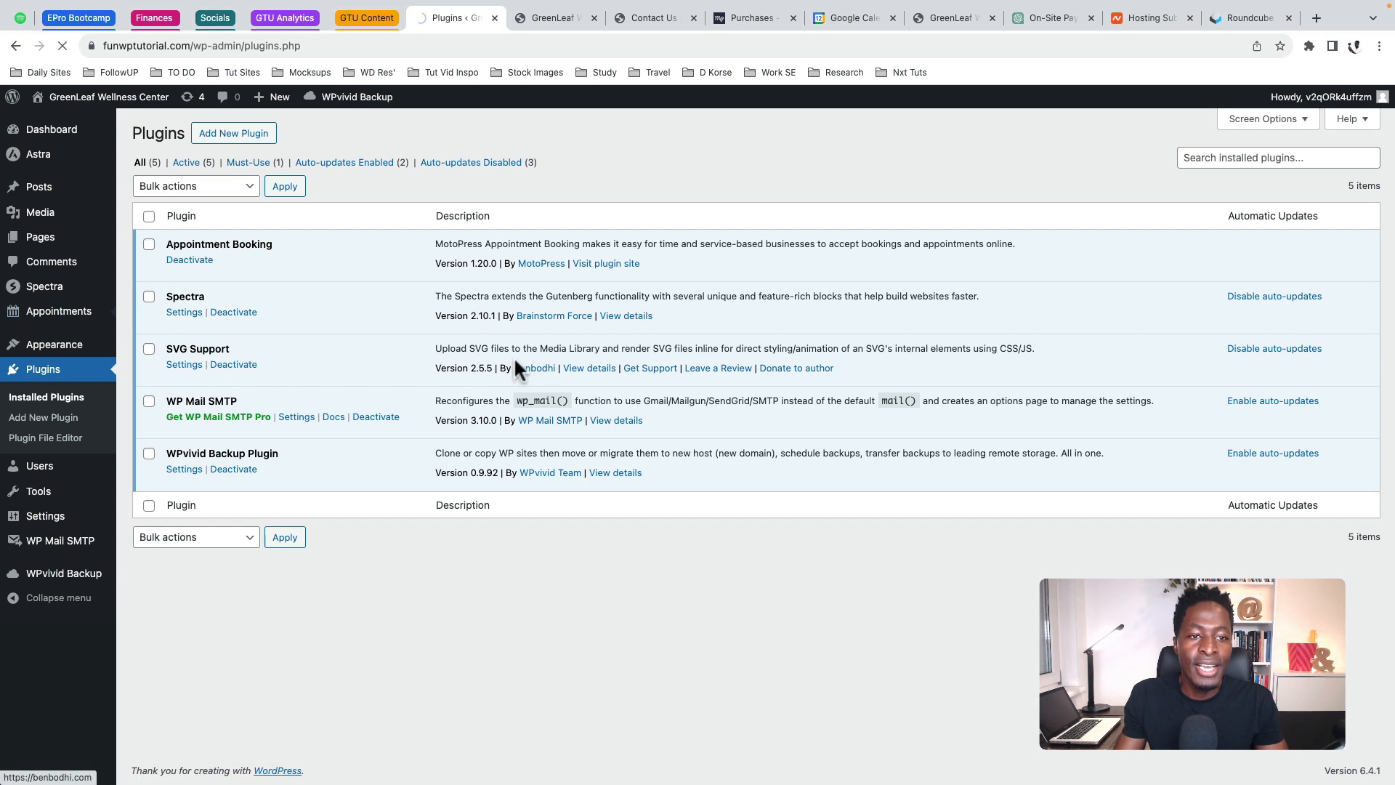
click(507, 142)
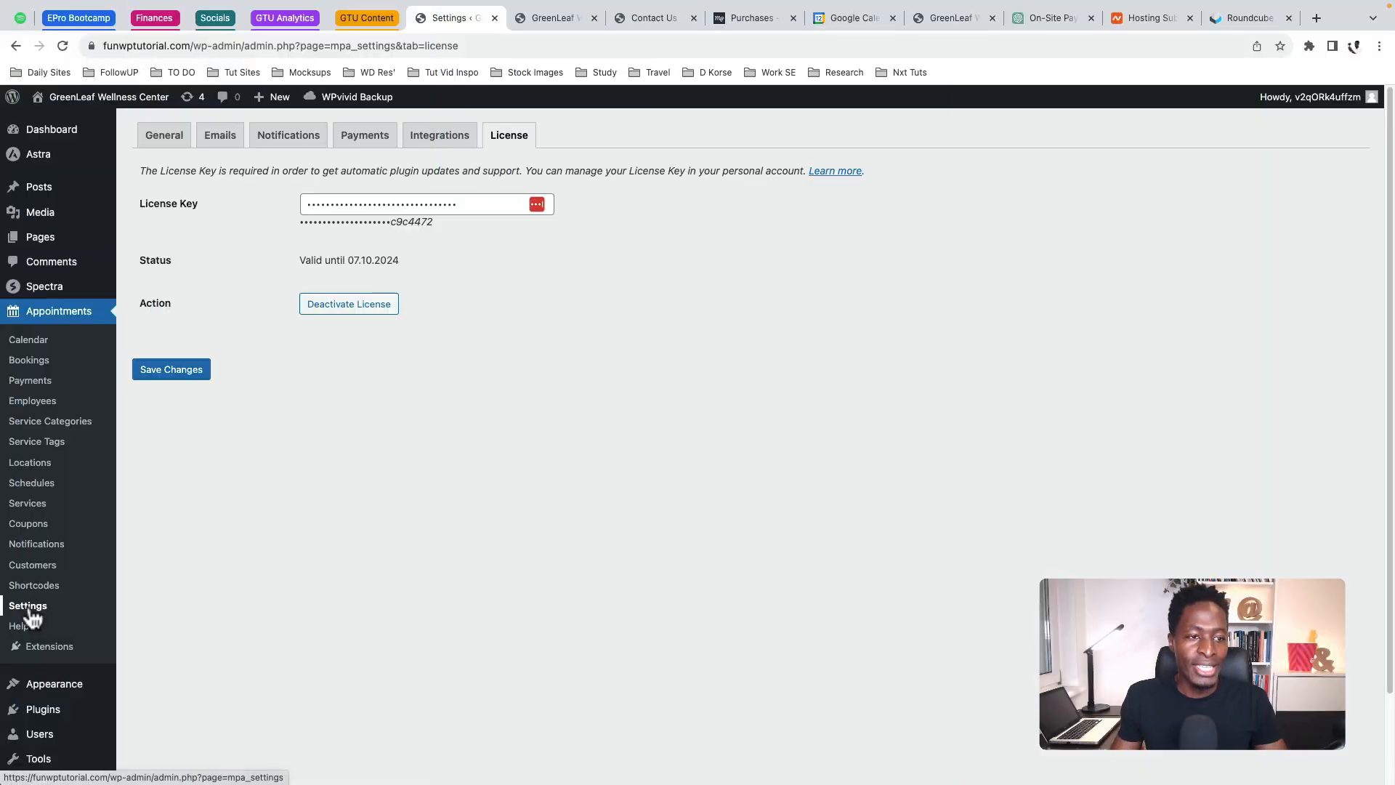
Uncheck Allow Multibooking in the General settings and save the changes
click(169, 139)
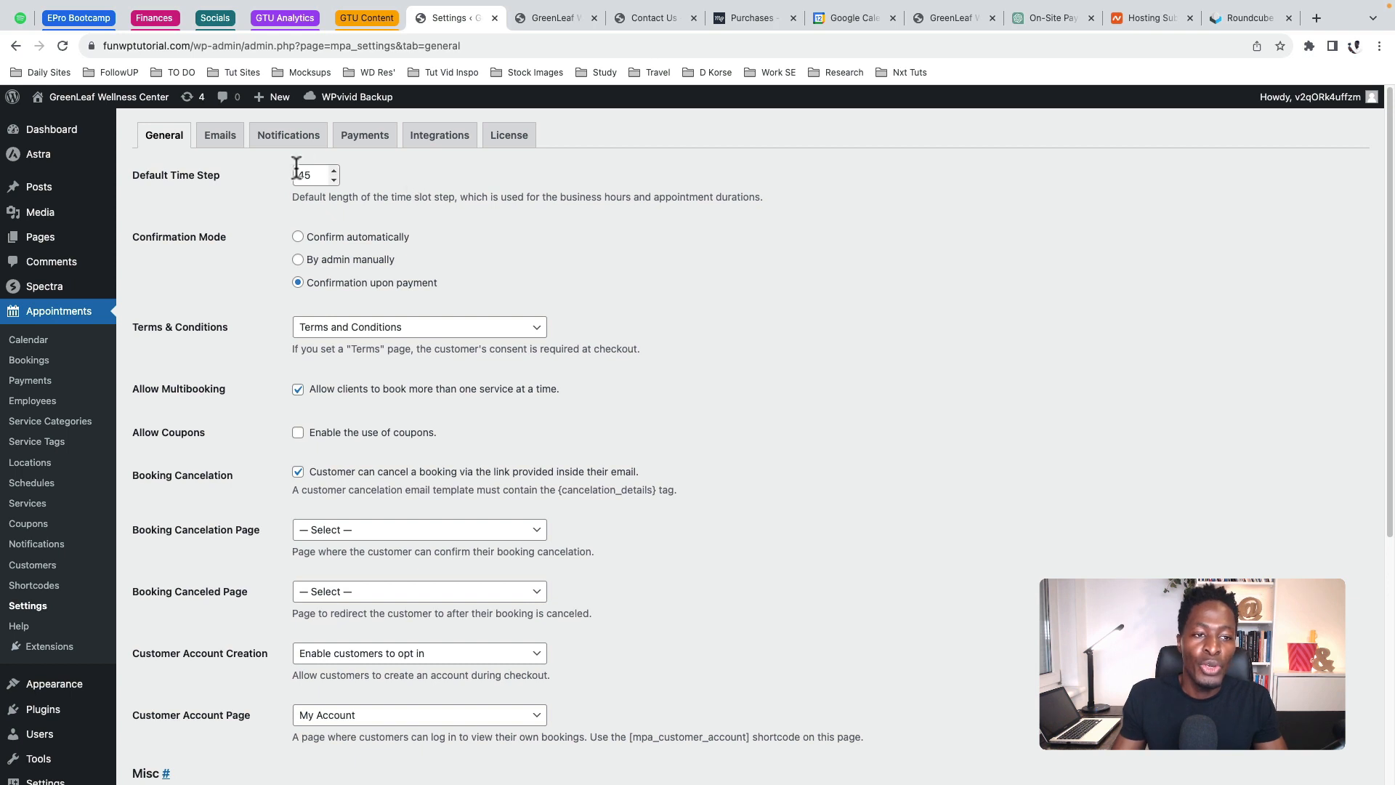
drag(314, 176, 295, 175)
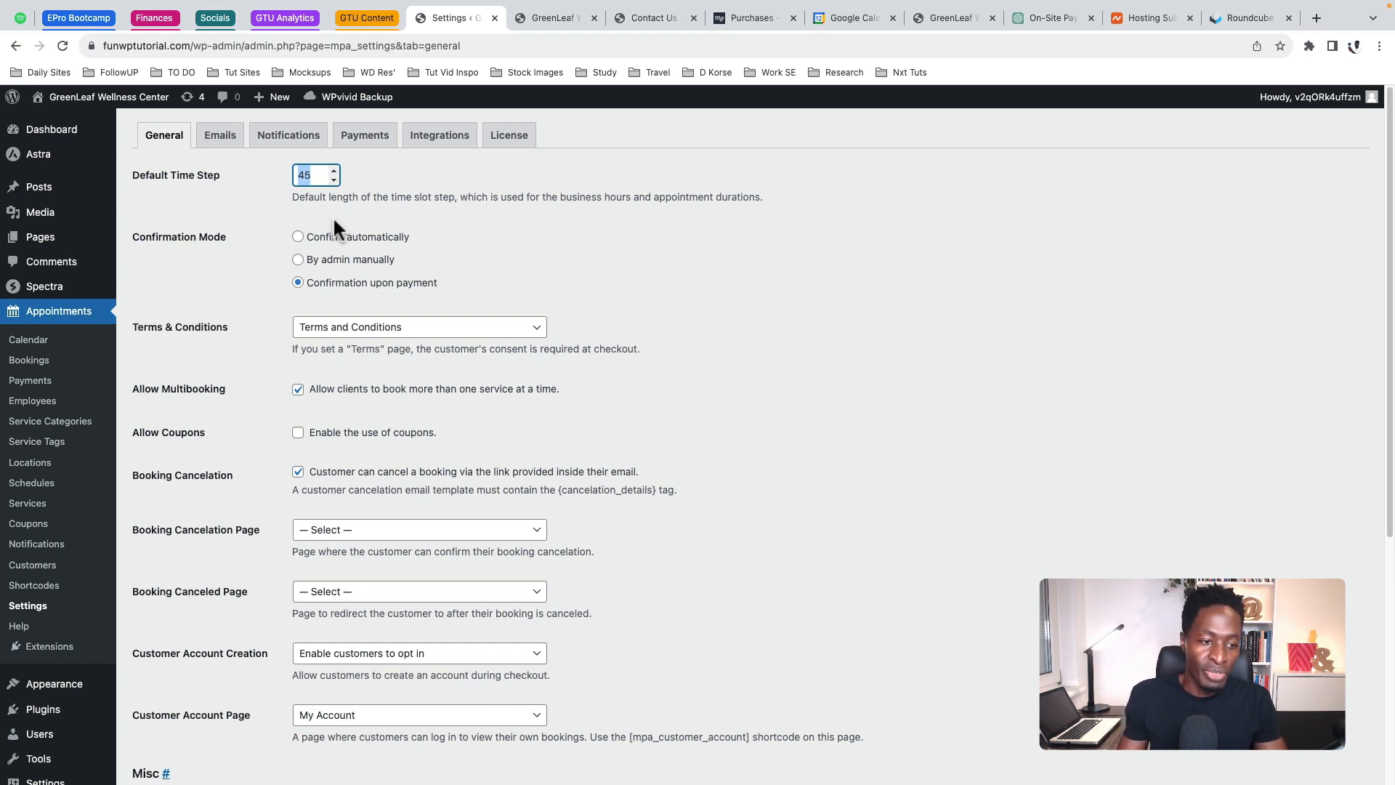
scroll(335, 218, down, 3)
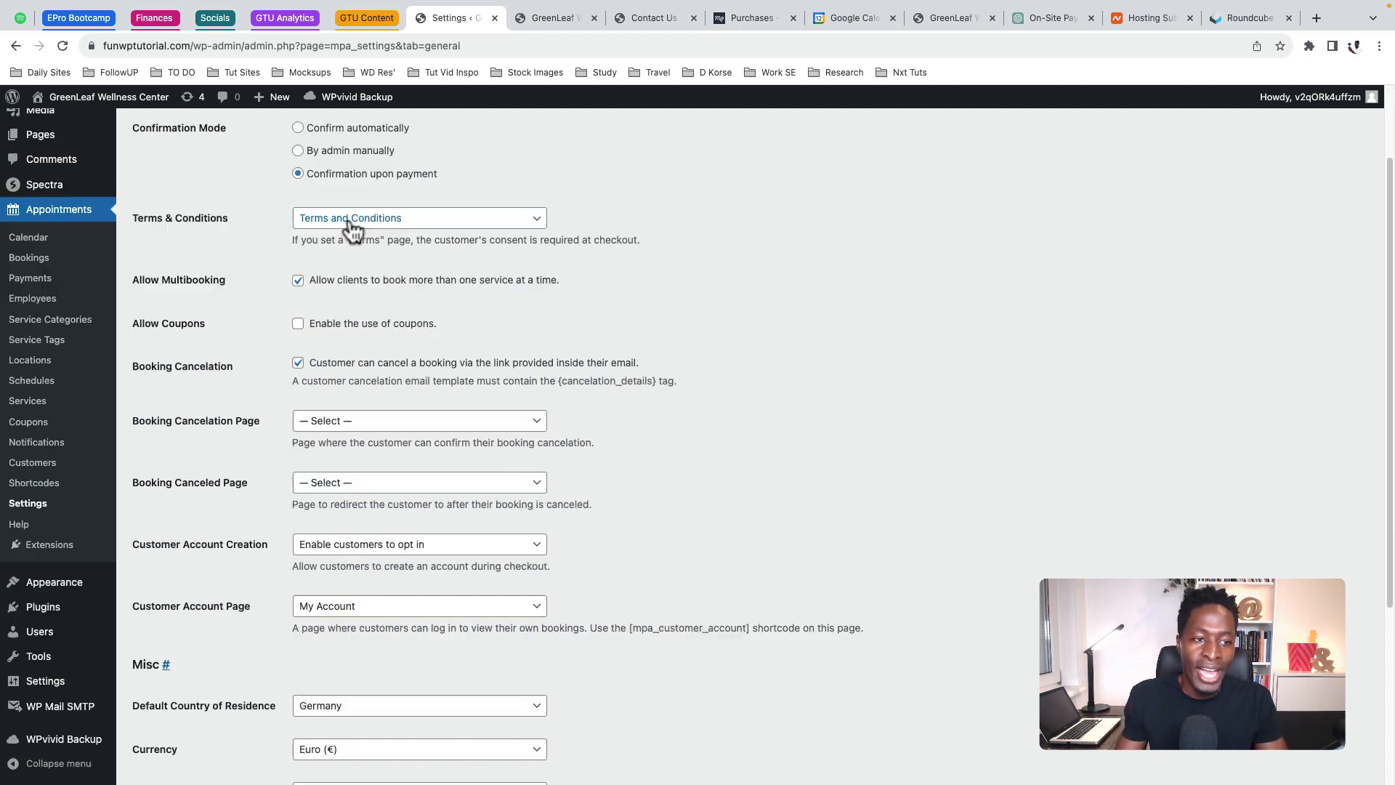
click(298, 283)
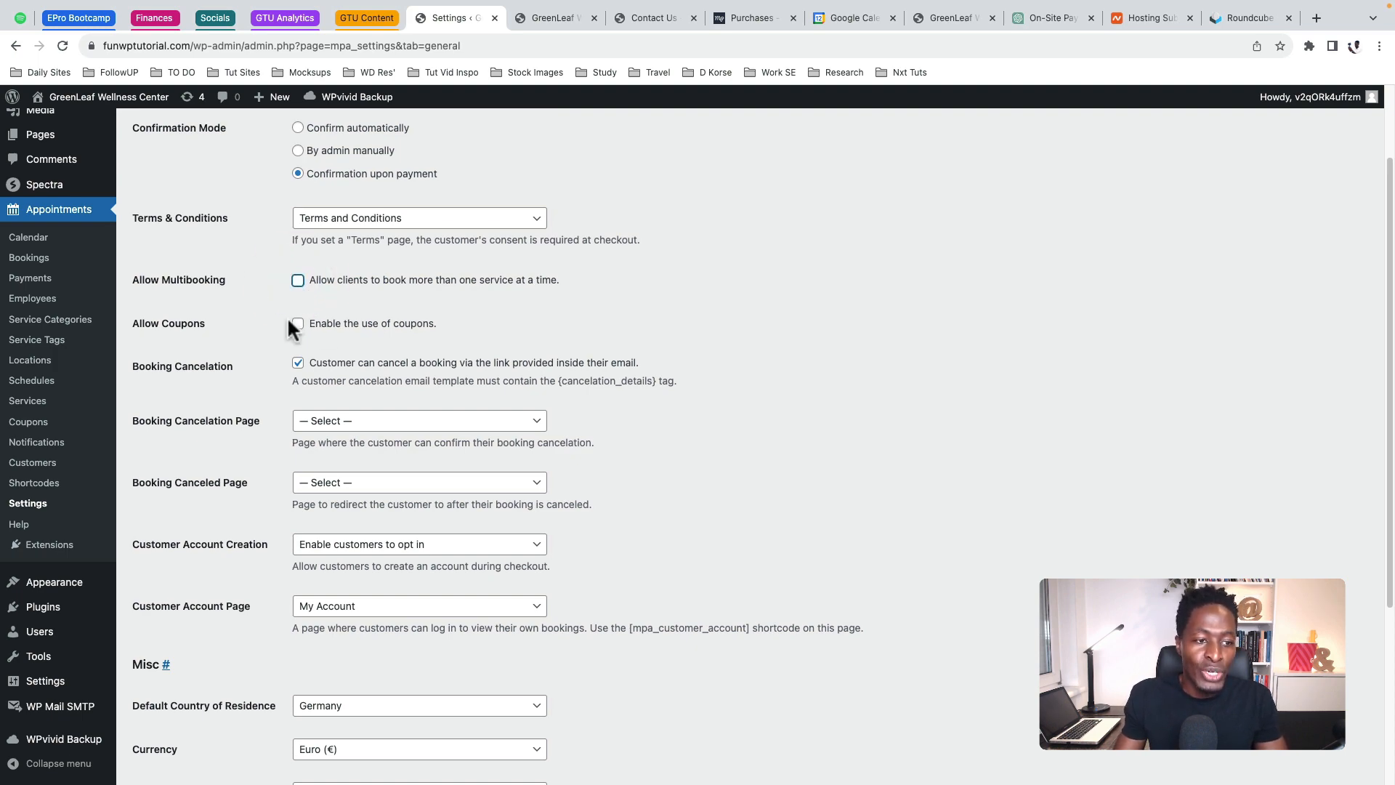
scroll(767, 485, down, 5)
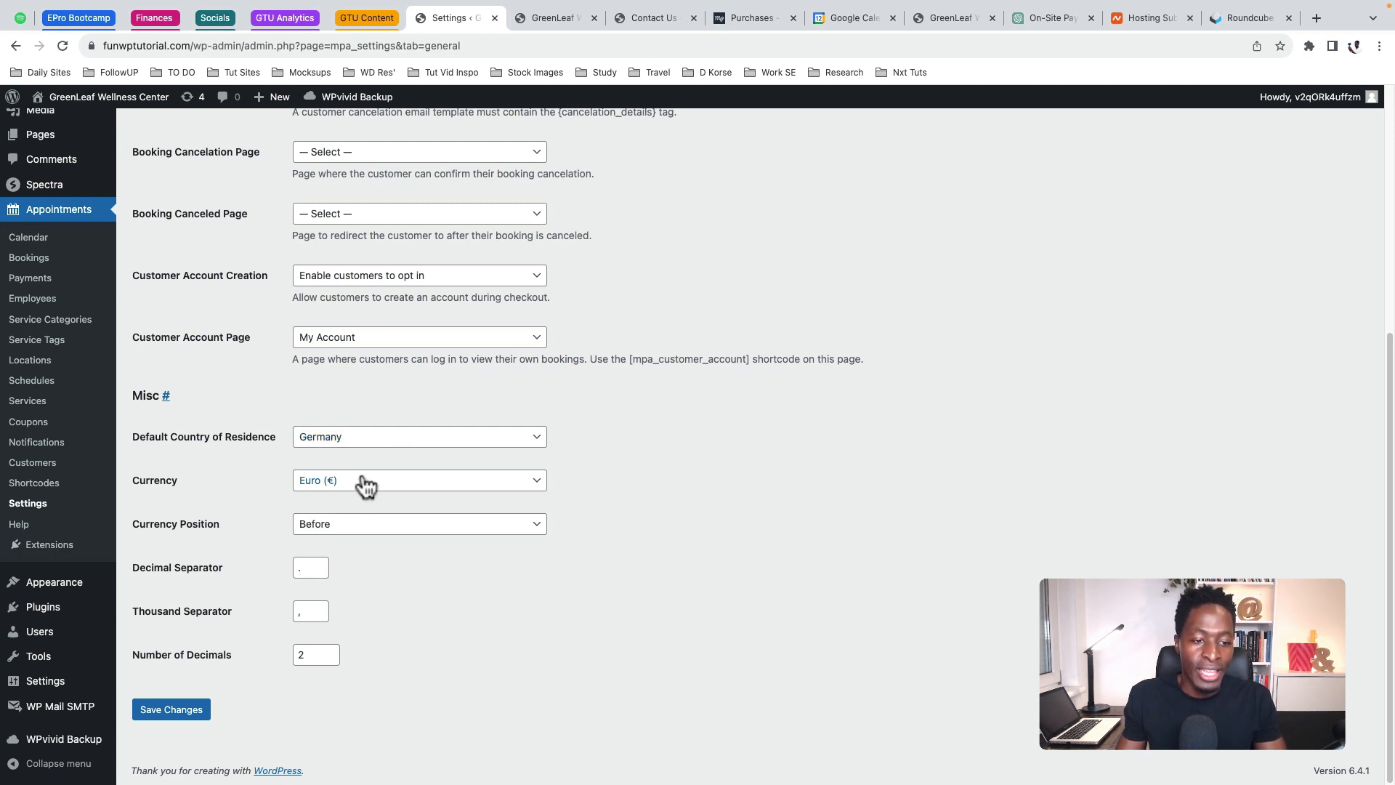
click(173, 714)
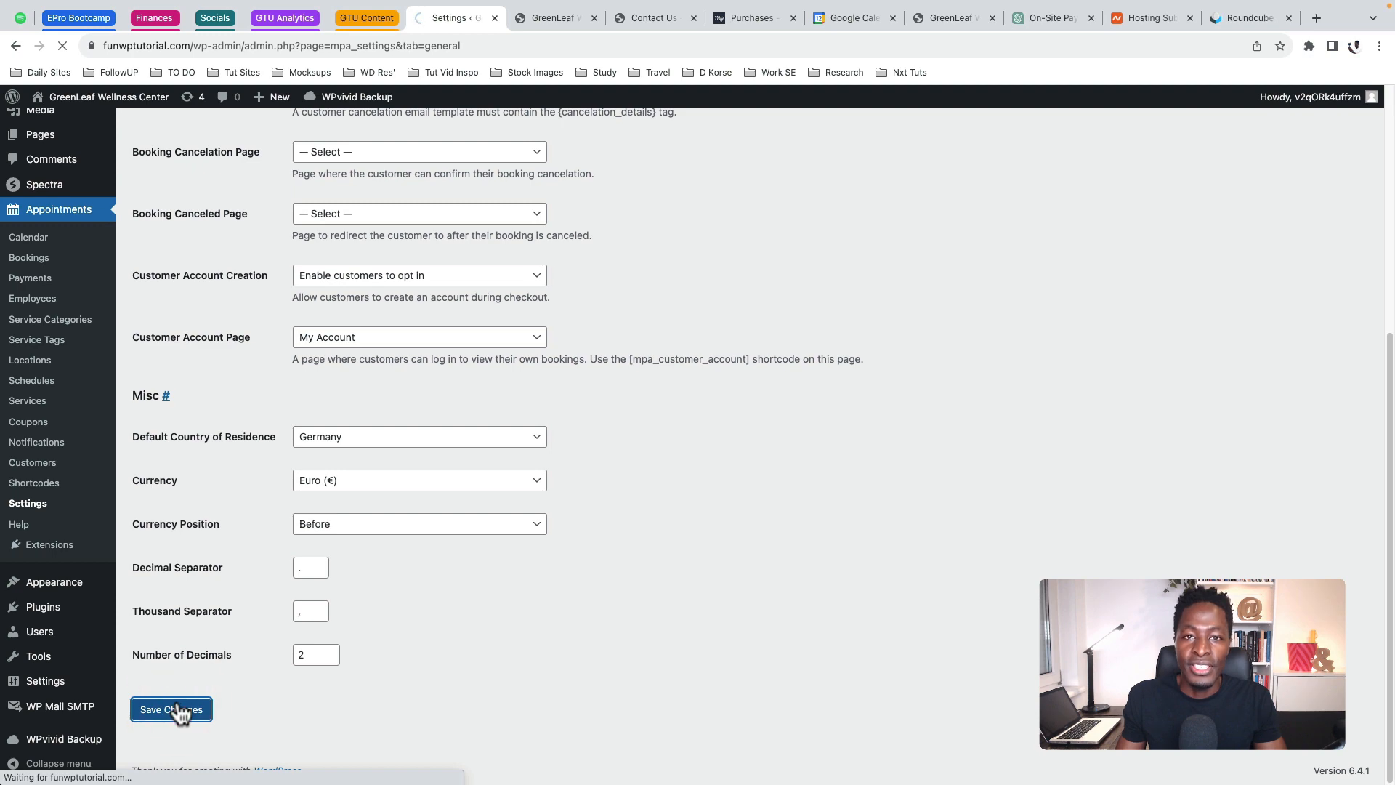
click(228, 144)
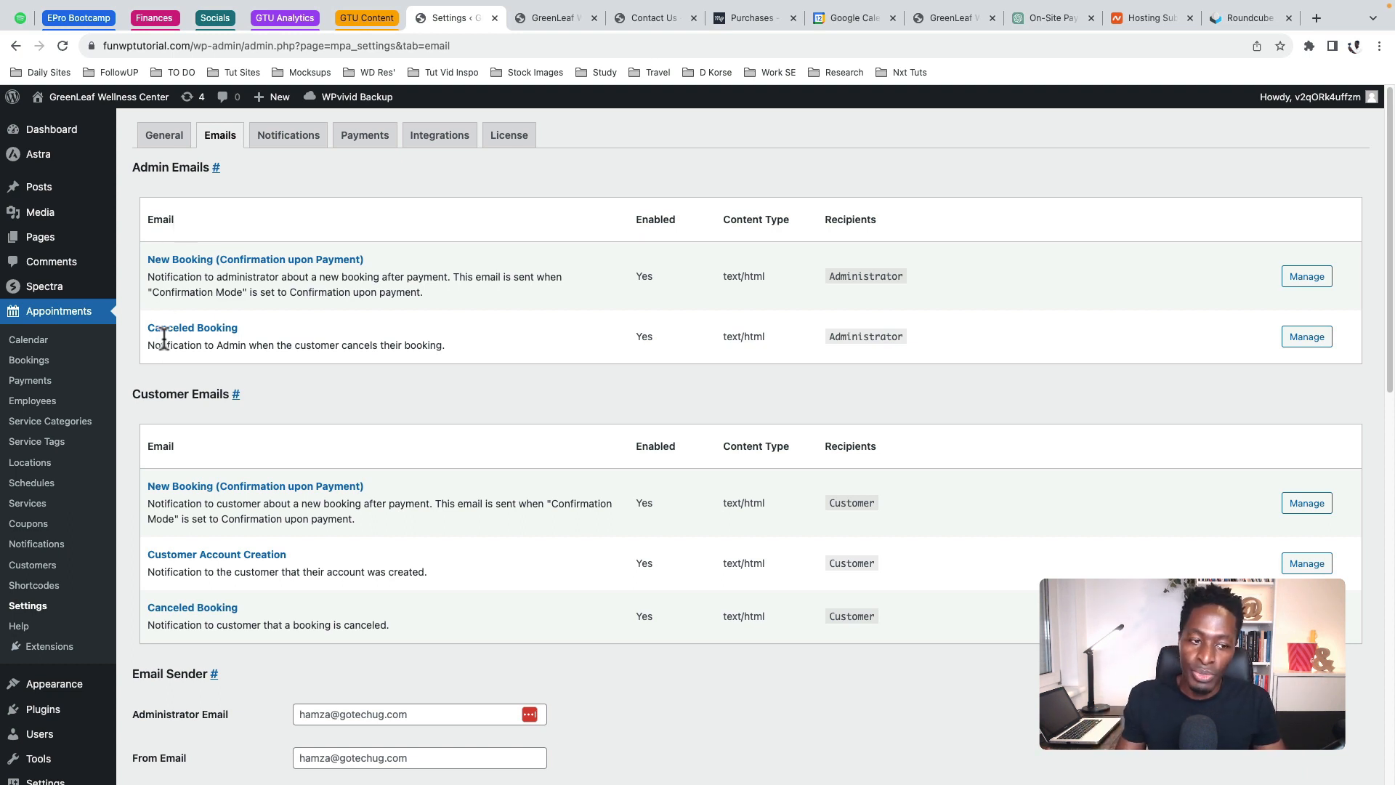
Review the booking email settings, then move on to the Notifications settings
scroll(248, 461, down, 3)
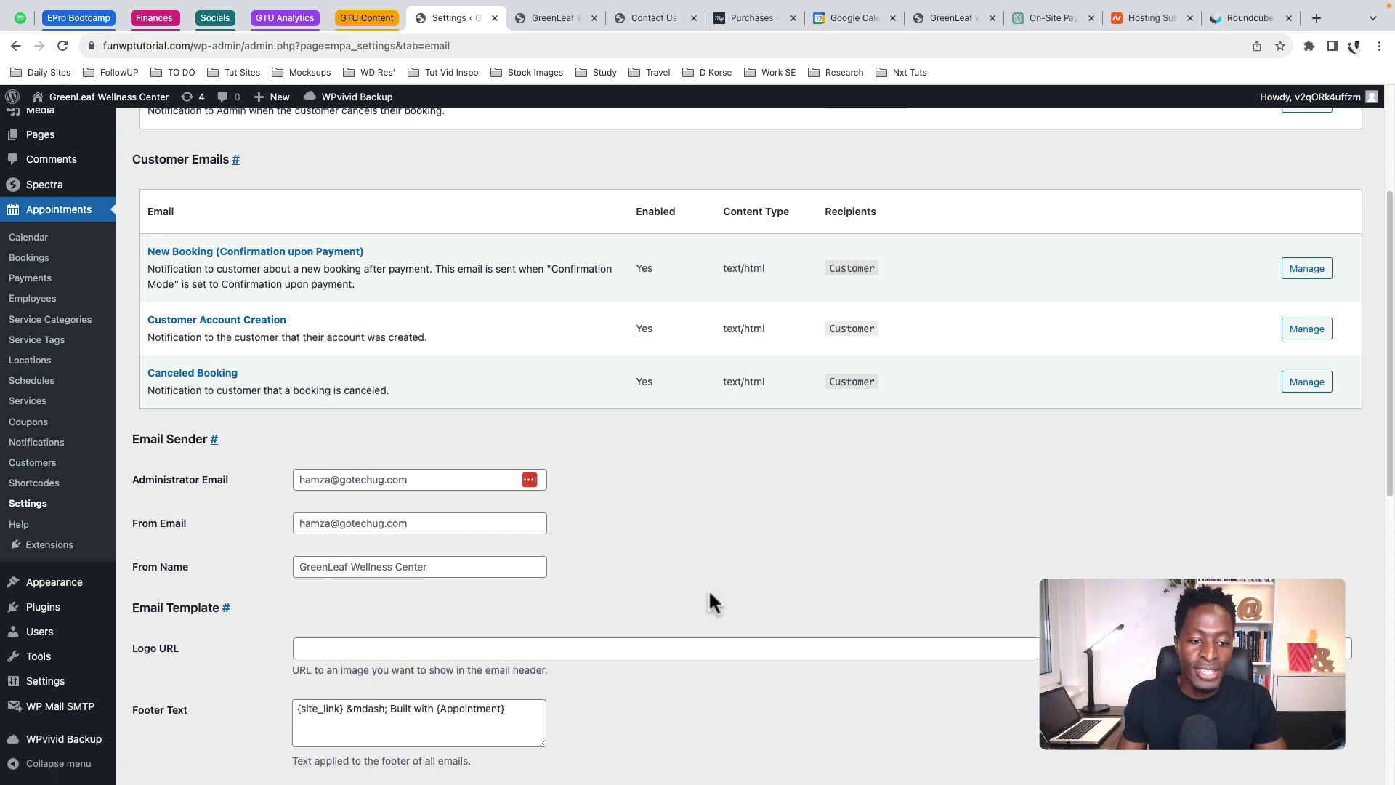
scroll(621, 330, down, 3)
scroll(745, 486, down, 3)
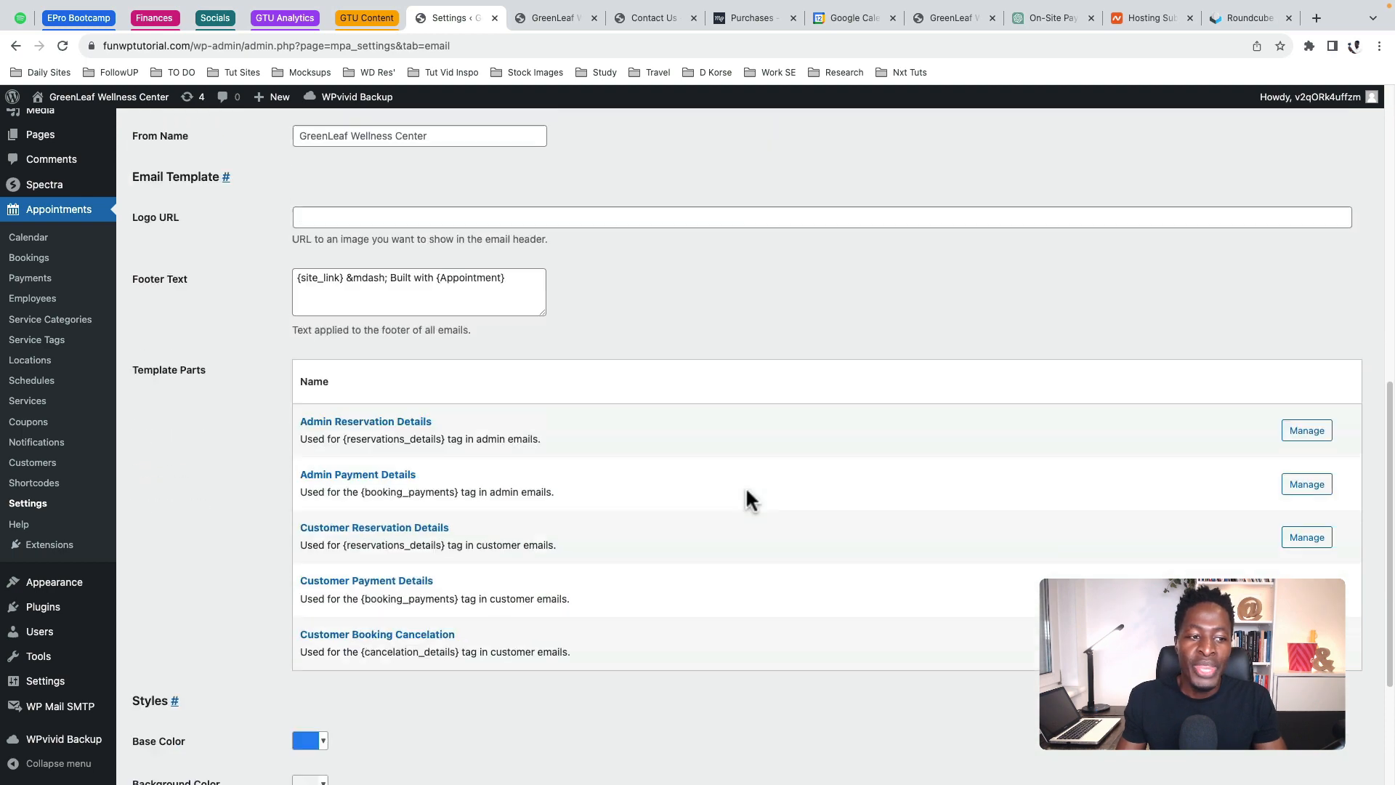
scroll(740, 481, down, 1)
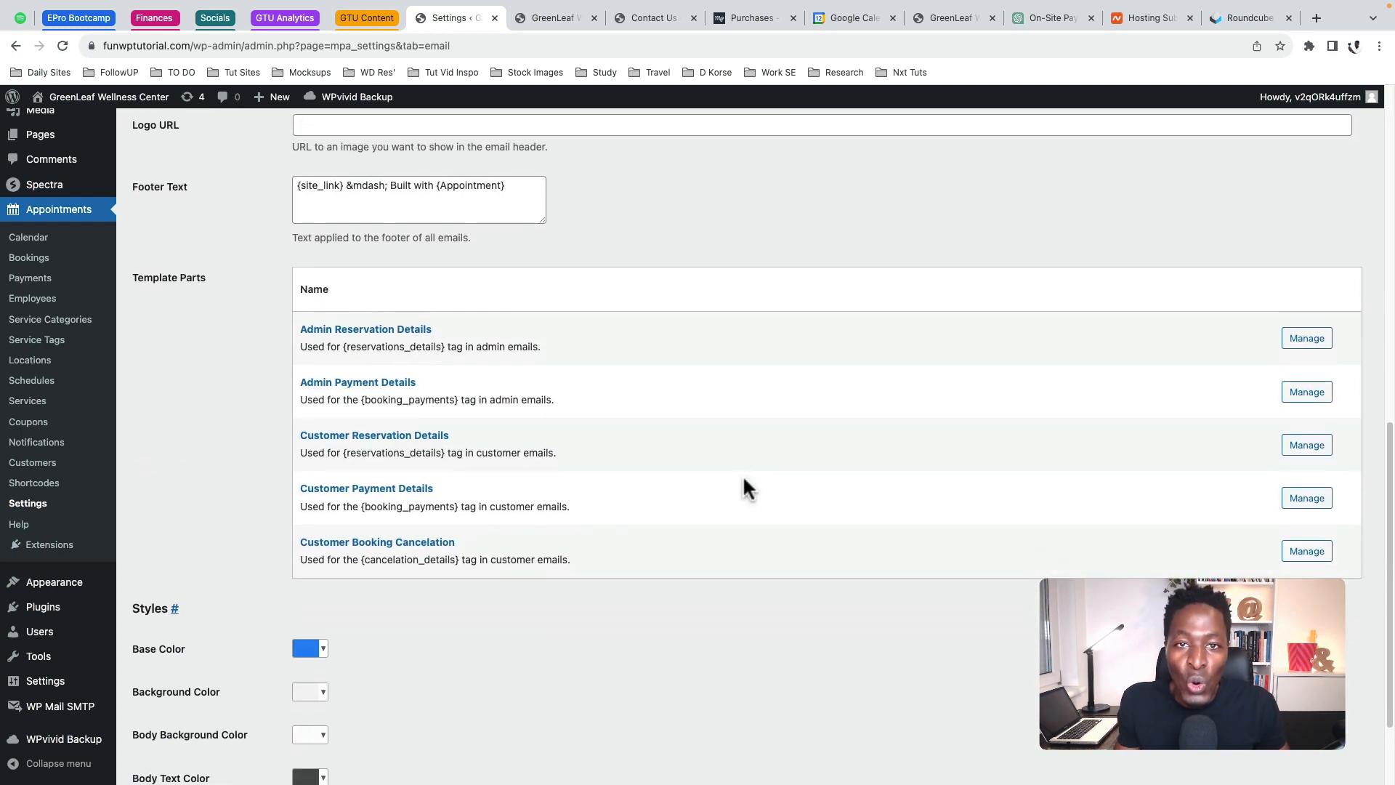
mouse_move(643, 93)
scroll(338, 472, down, 2)
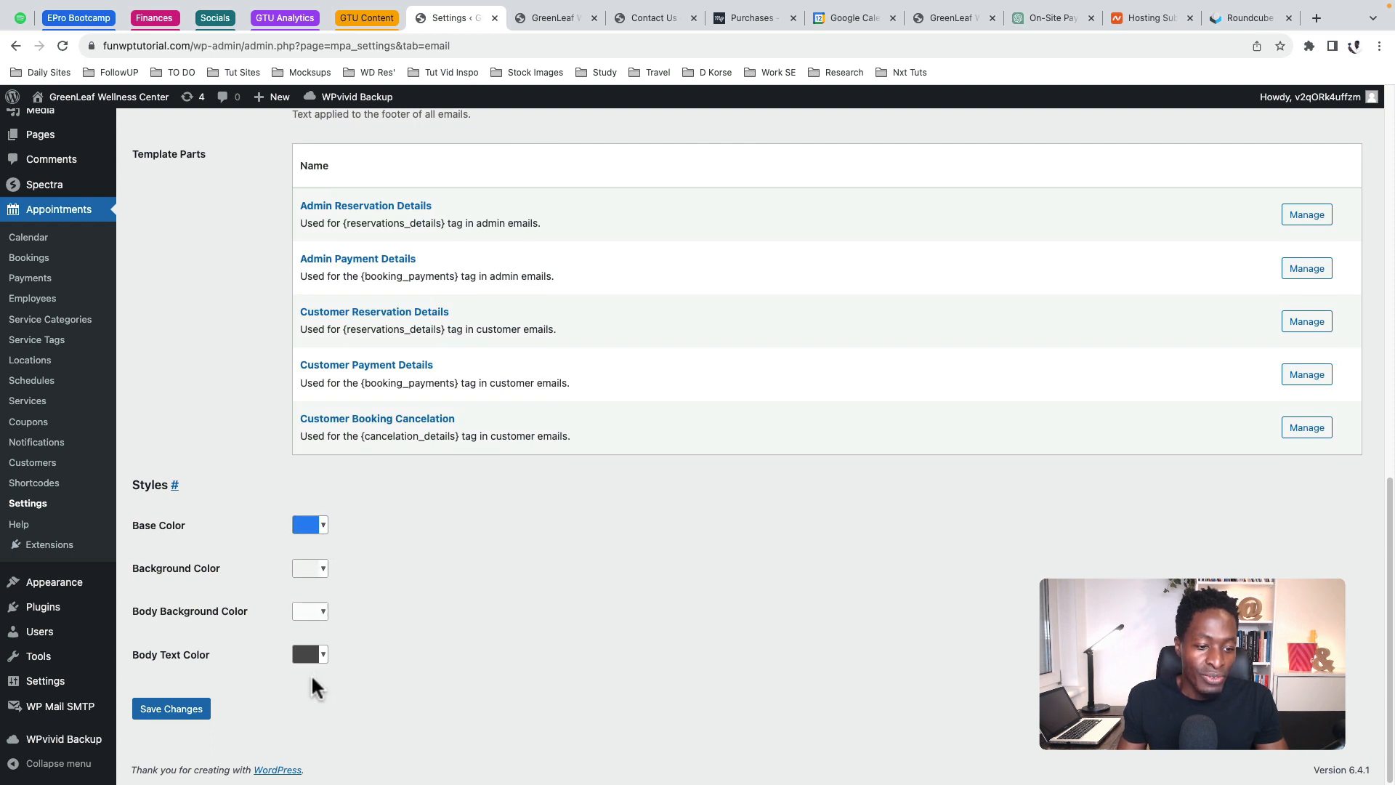
mouse_move(642, 771)
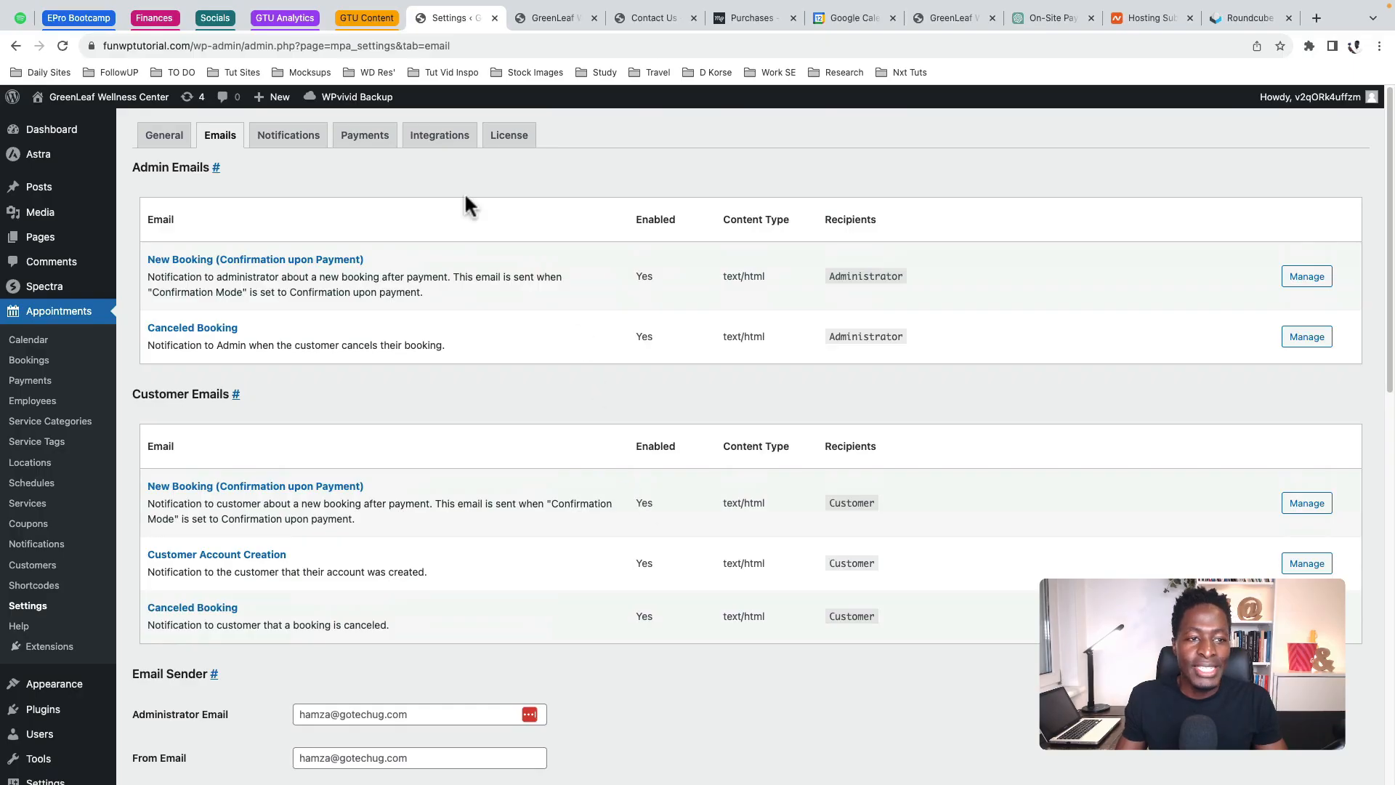
click(287, 143)
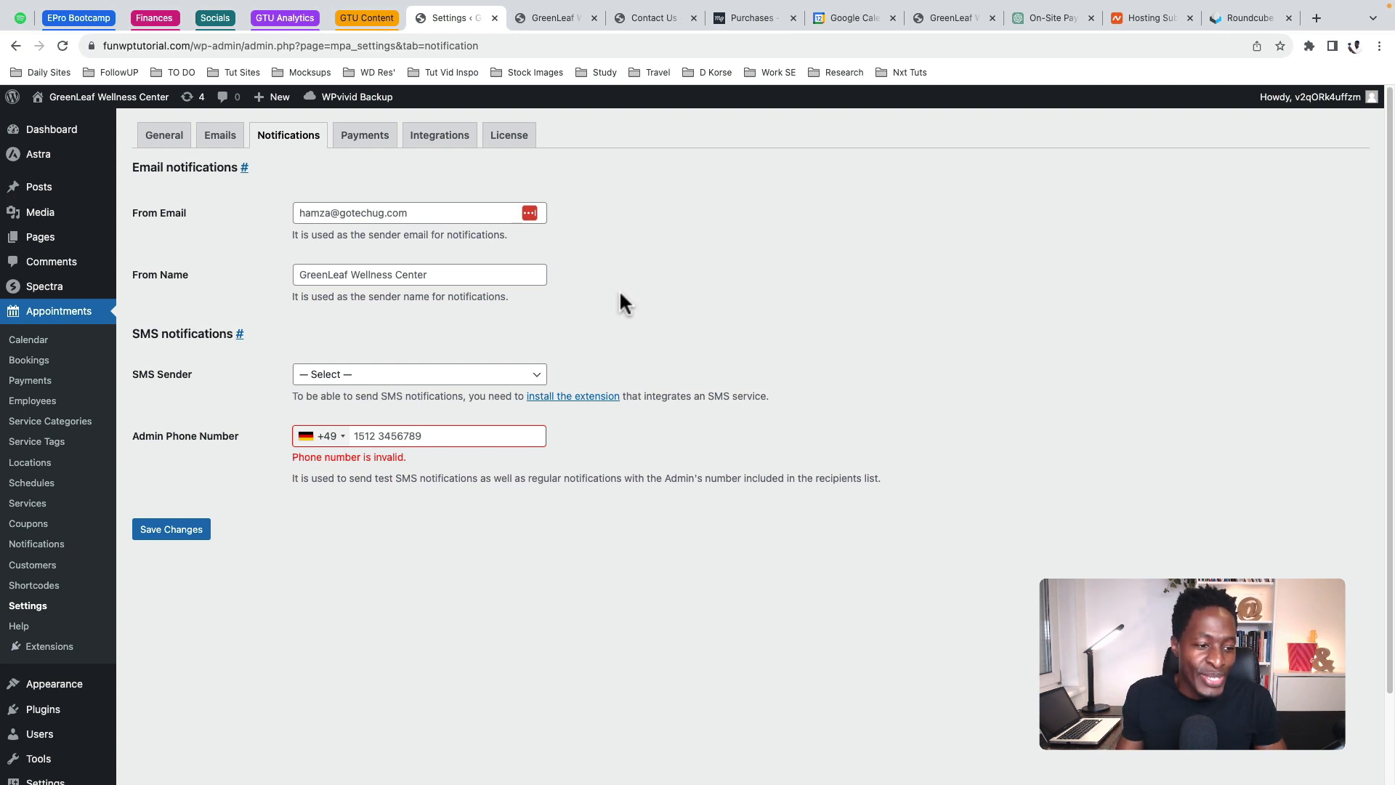
Look at the empty Notifications list and new-notification editor, then return to Settings
click(41, 549)
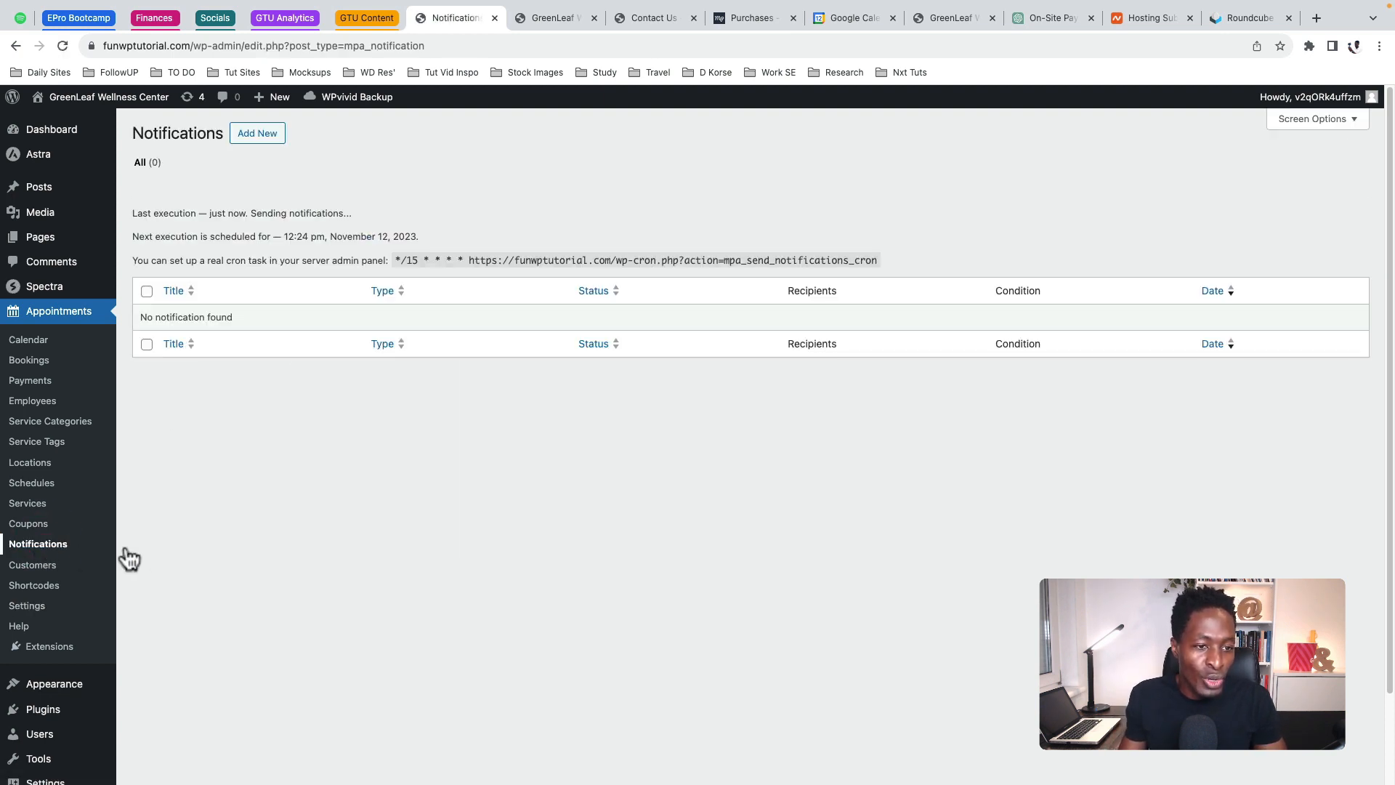
click(259, 142)
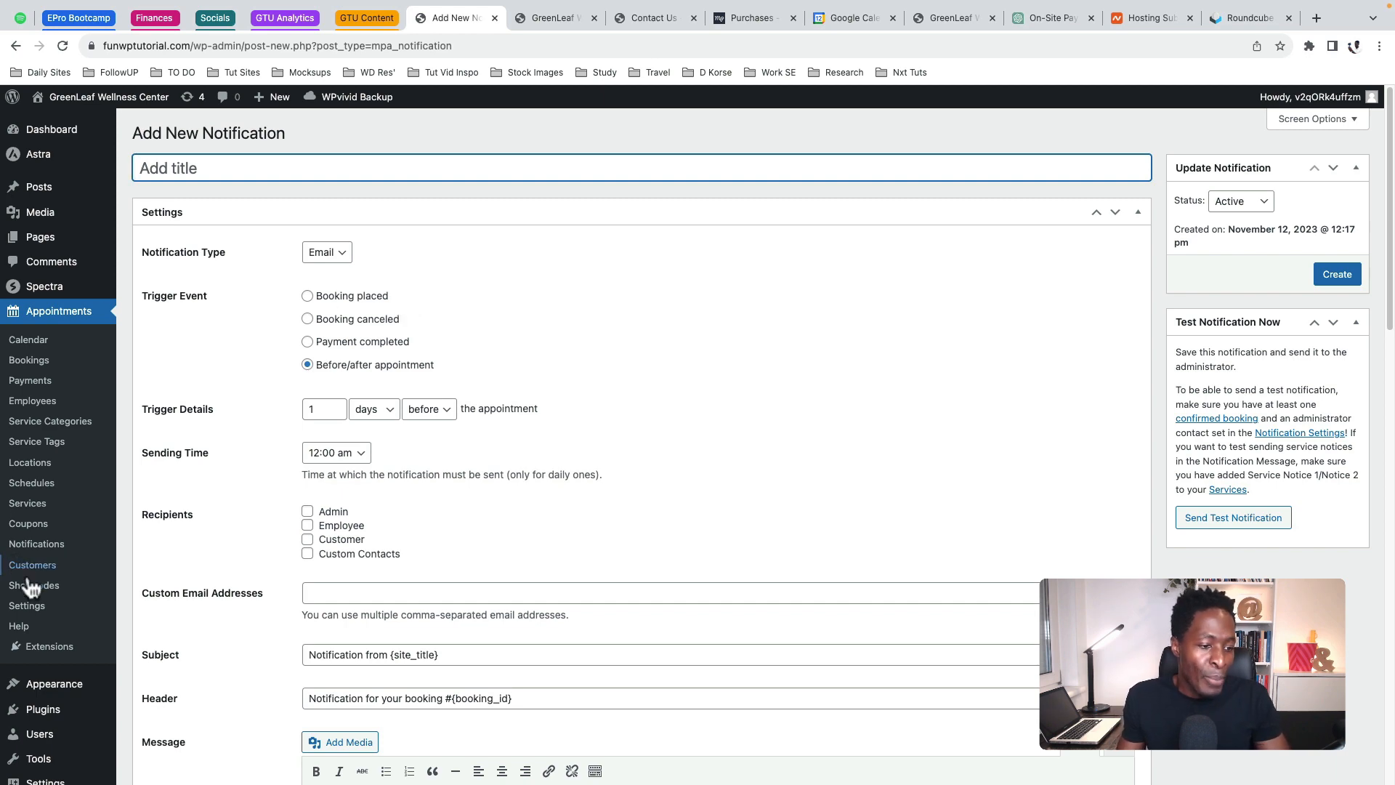
click(27, 605)
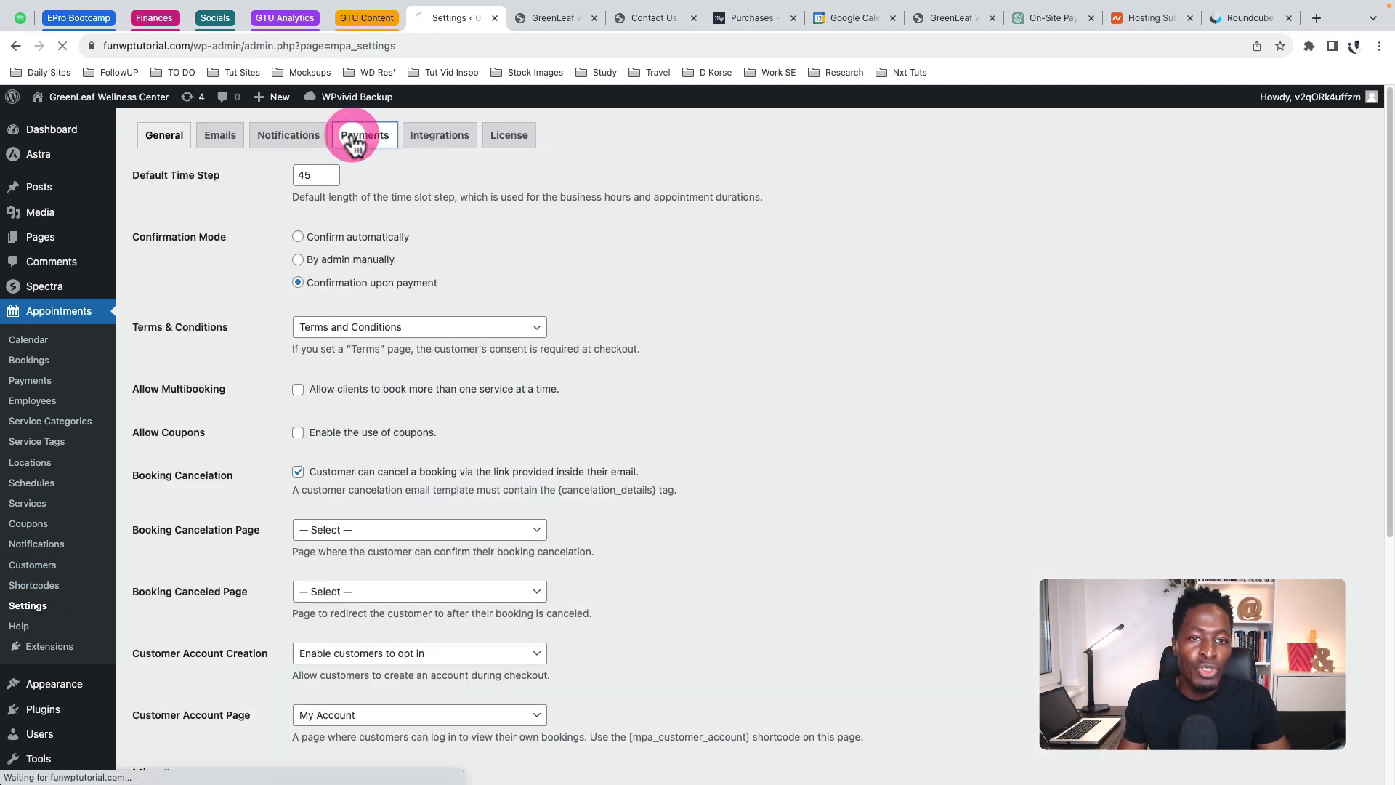
Save the Pay on-site payment method with it left enabled
click(355, 138)
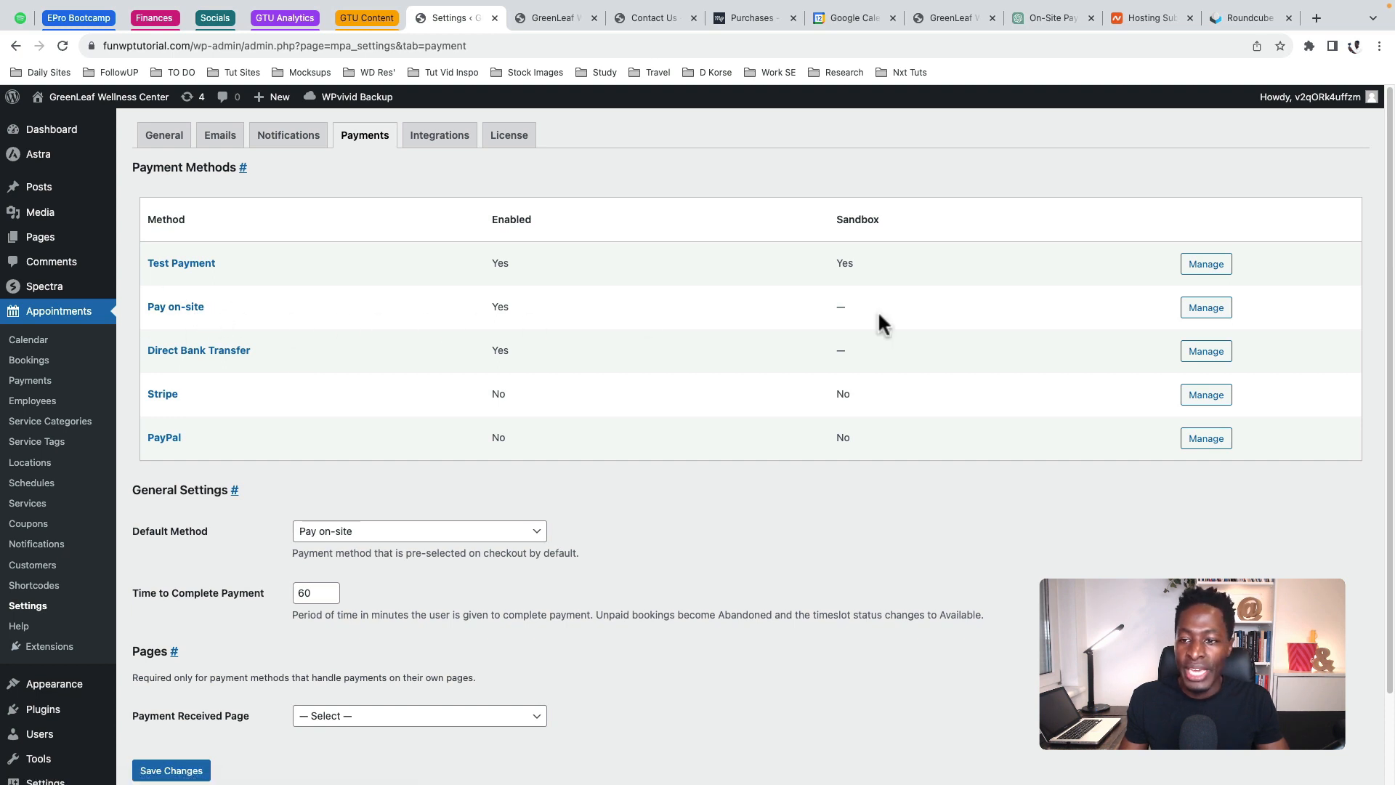
click(1206, 309)
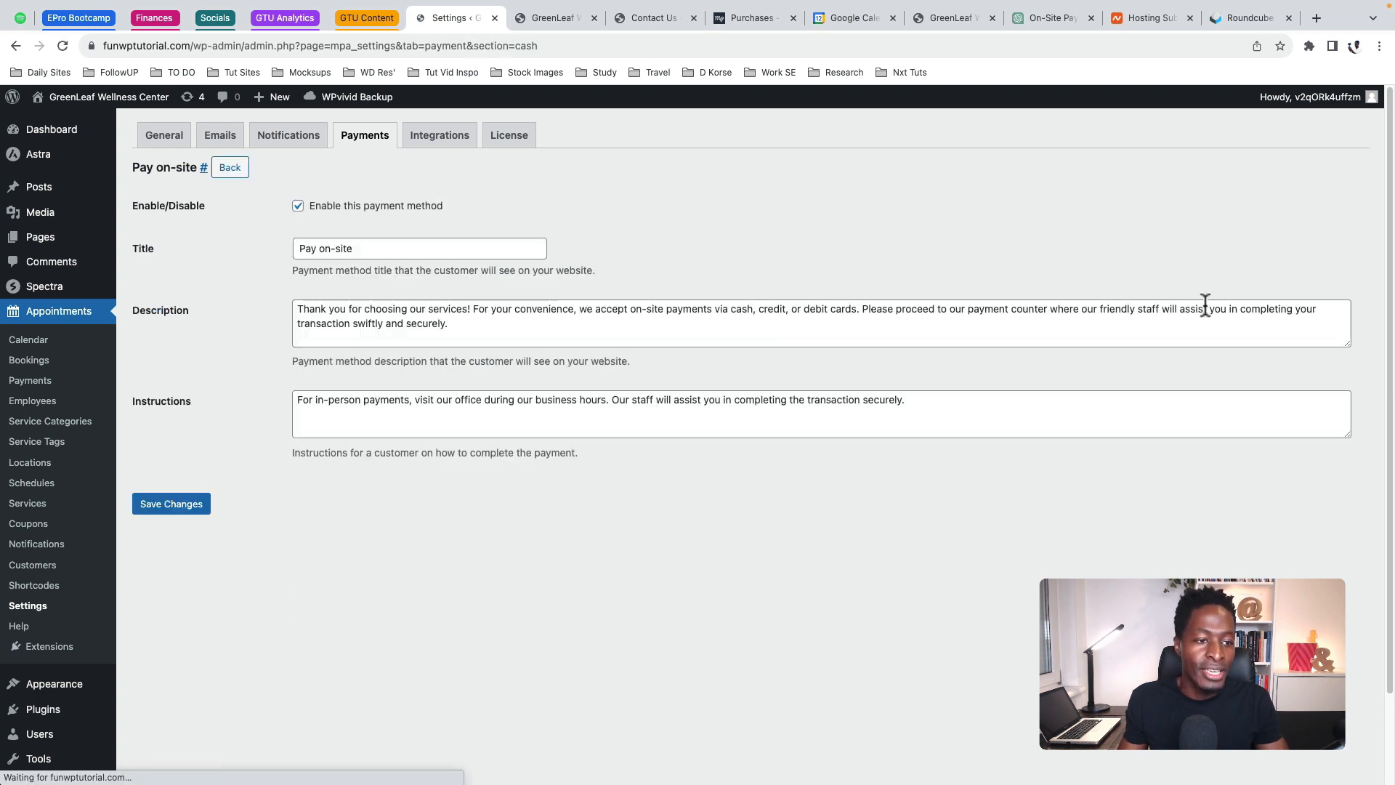
click(298, 207)
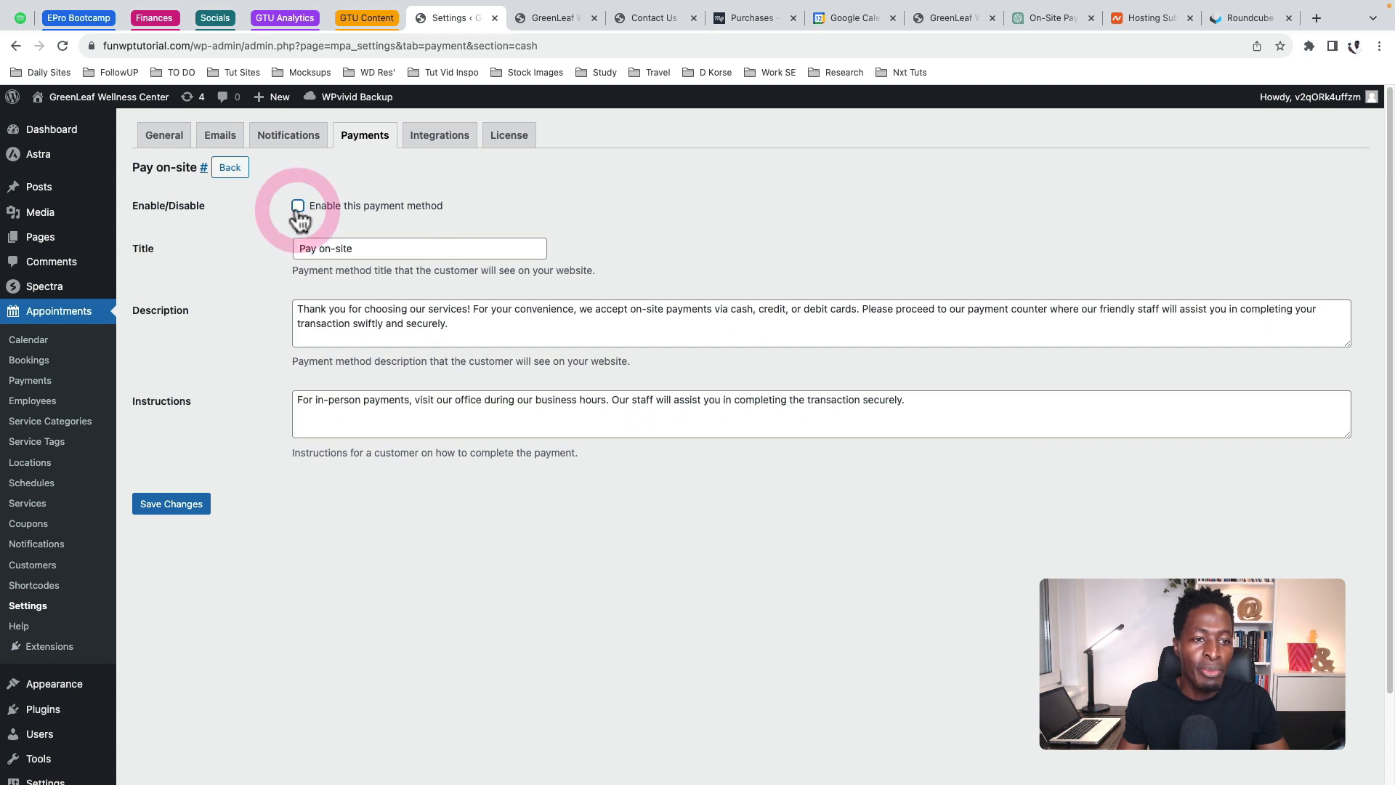
click(298, 207)
drag(491, 325, 297, 305)
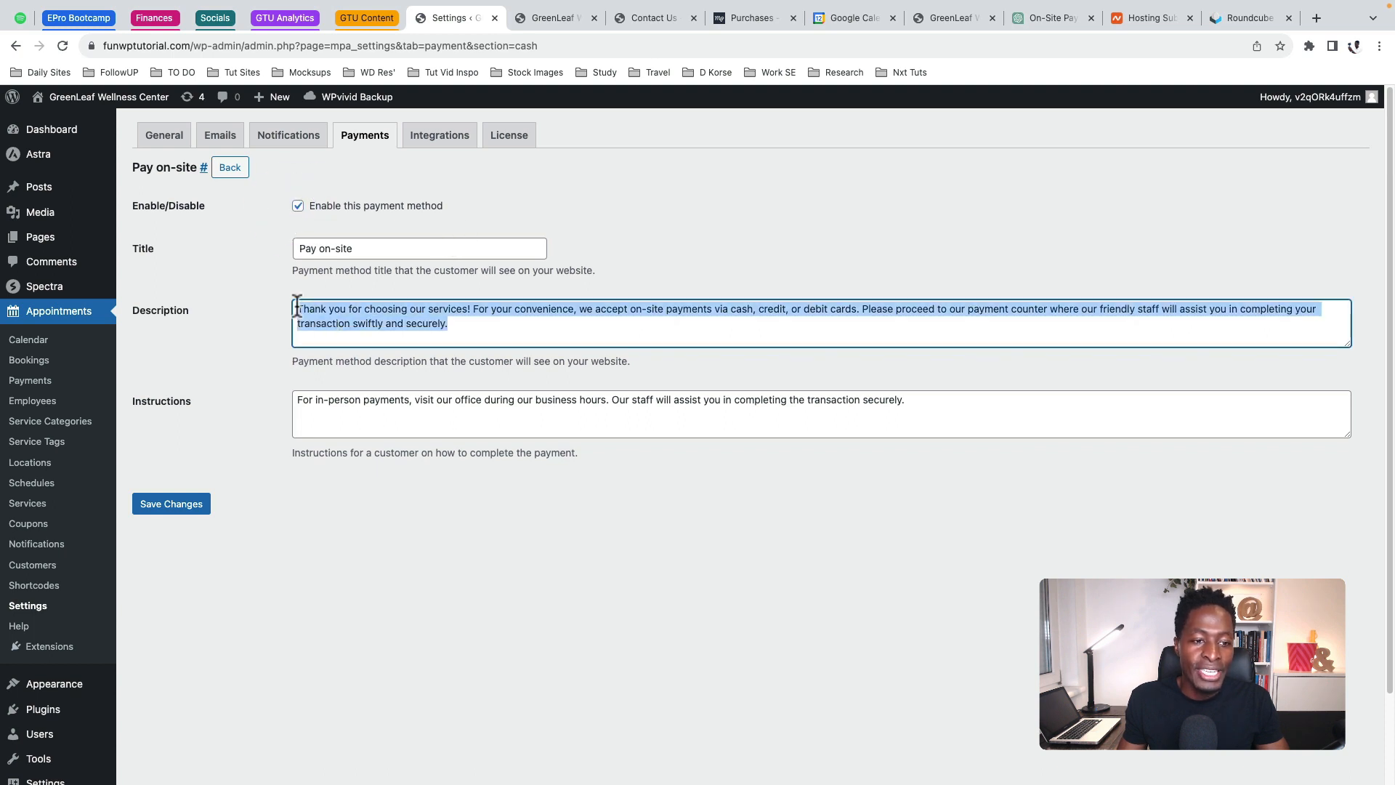
click(321, 399)
click(149, 508)
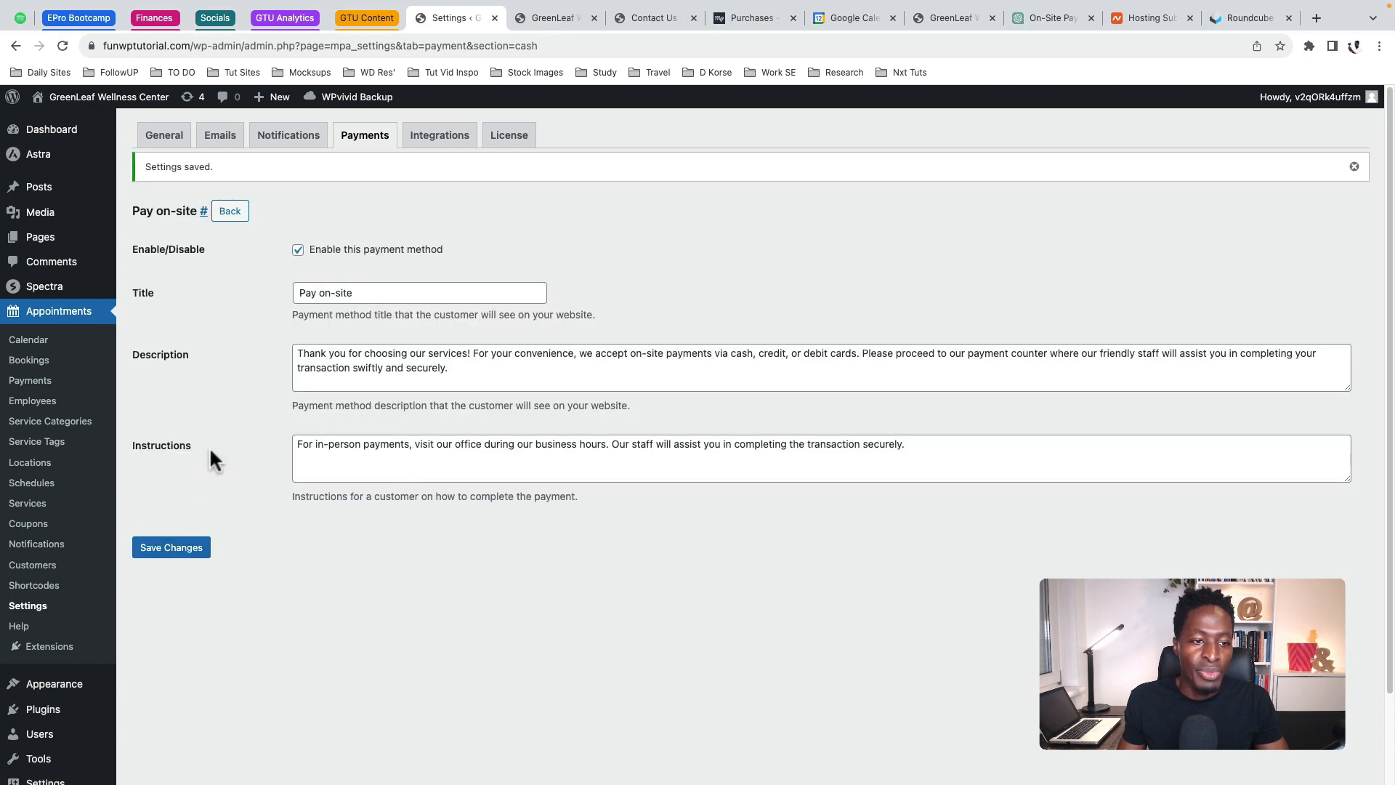
Save the Direct Bank Transfer method enabled, reviewing its payment instructions
click(231, 212)
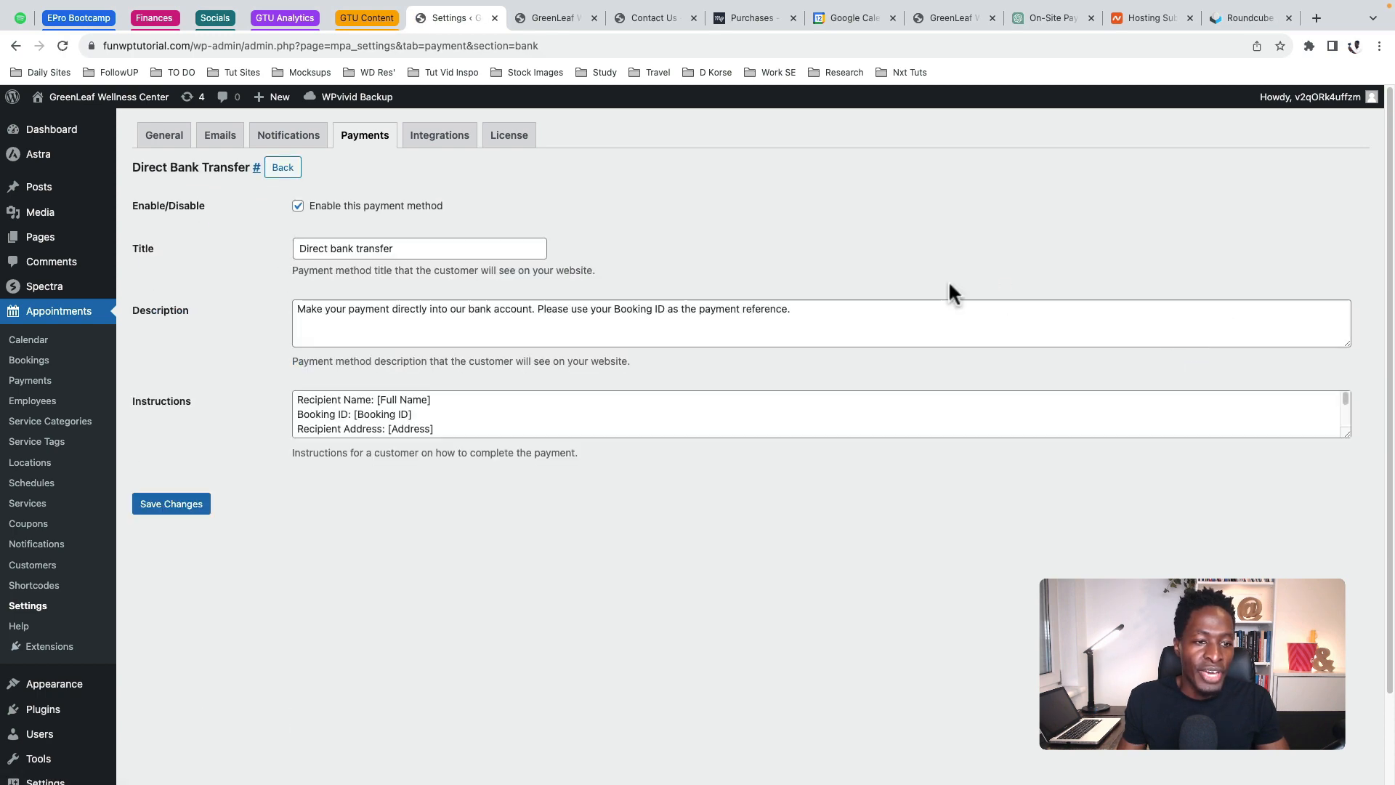
click(299, 207)
click(299, 207)
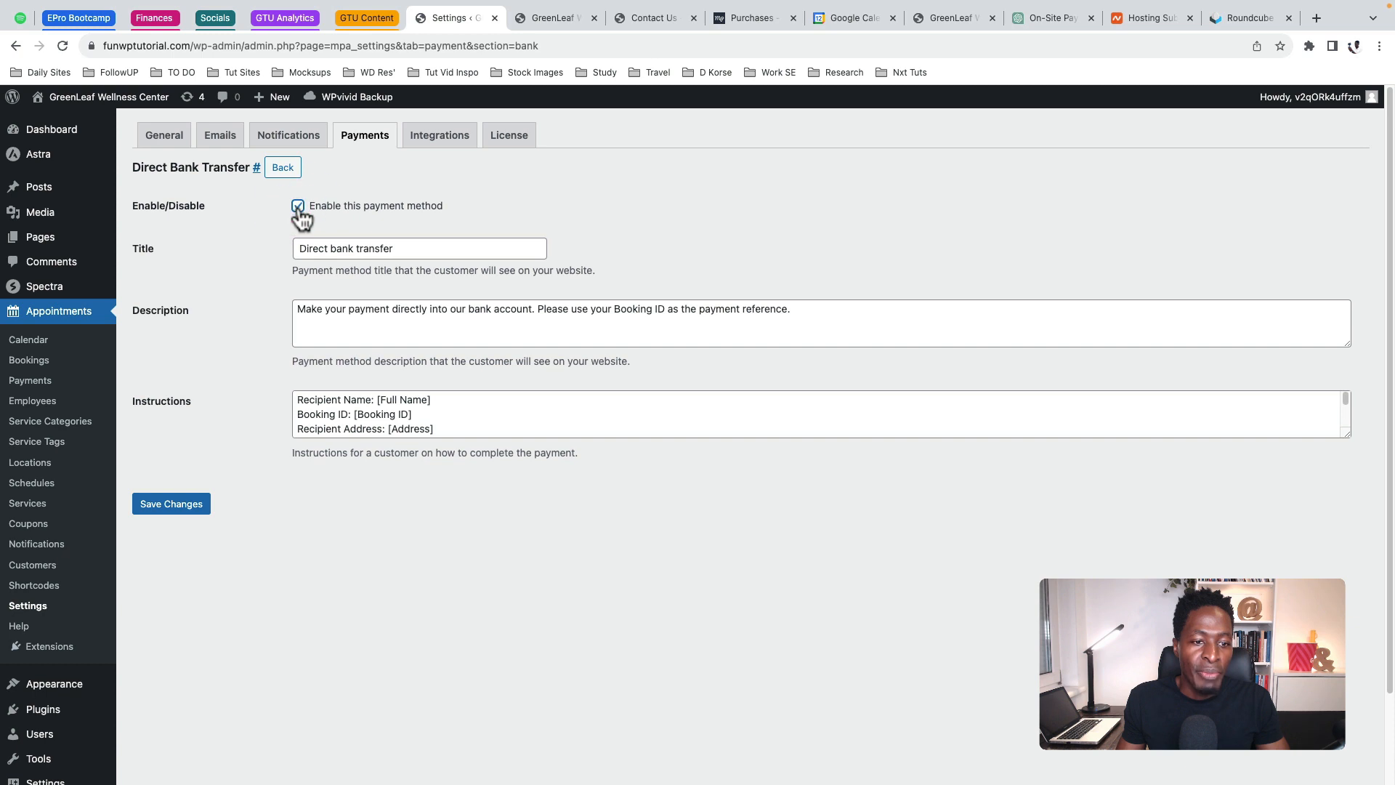
click(397, 402)
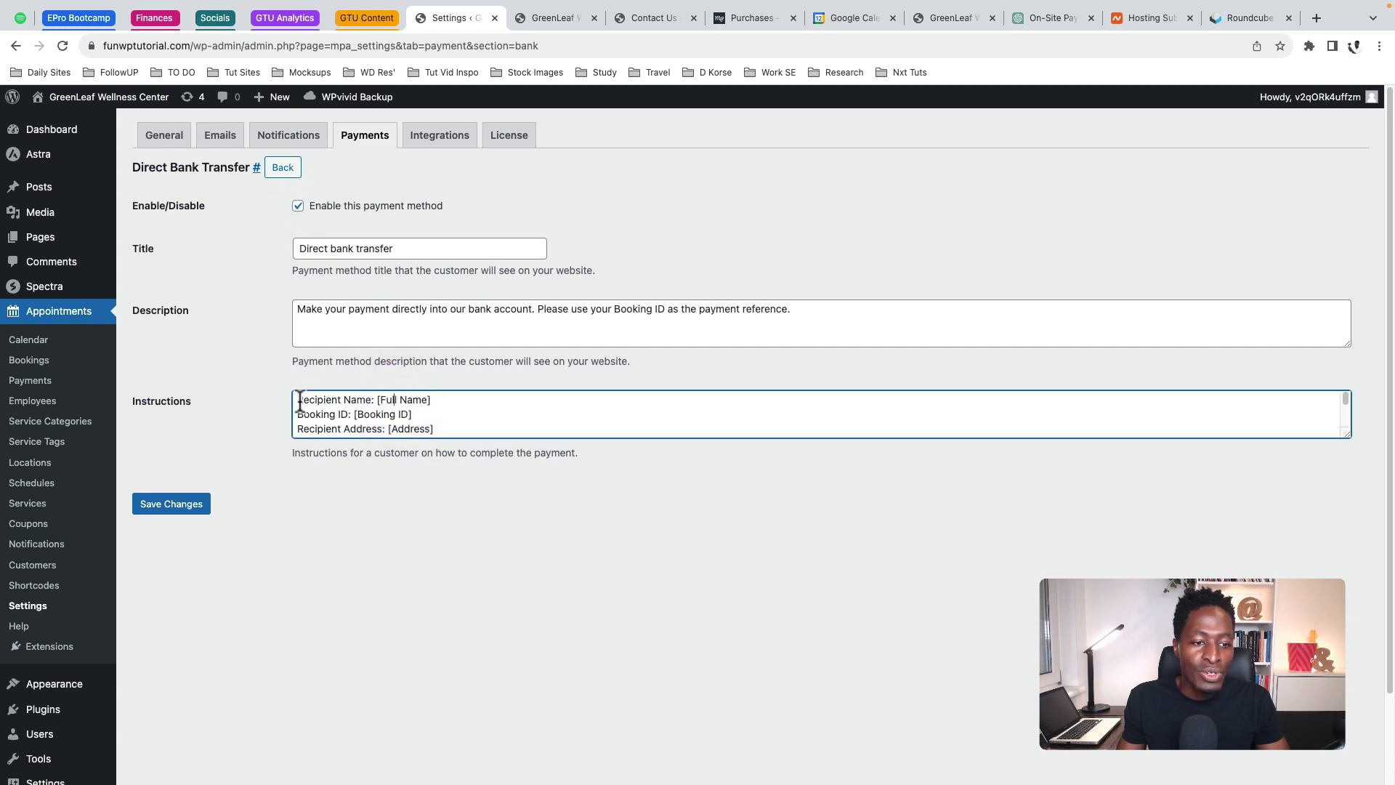
drag(298, 402, 445, 400)
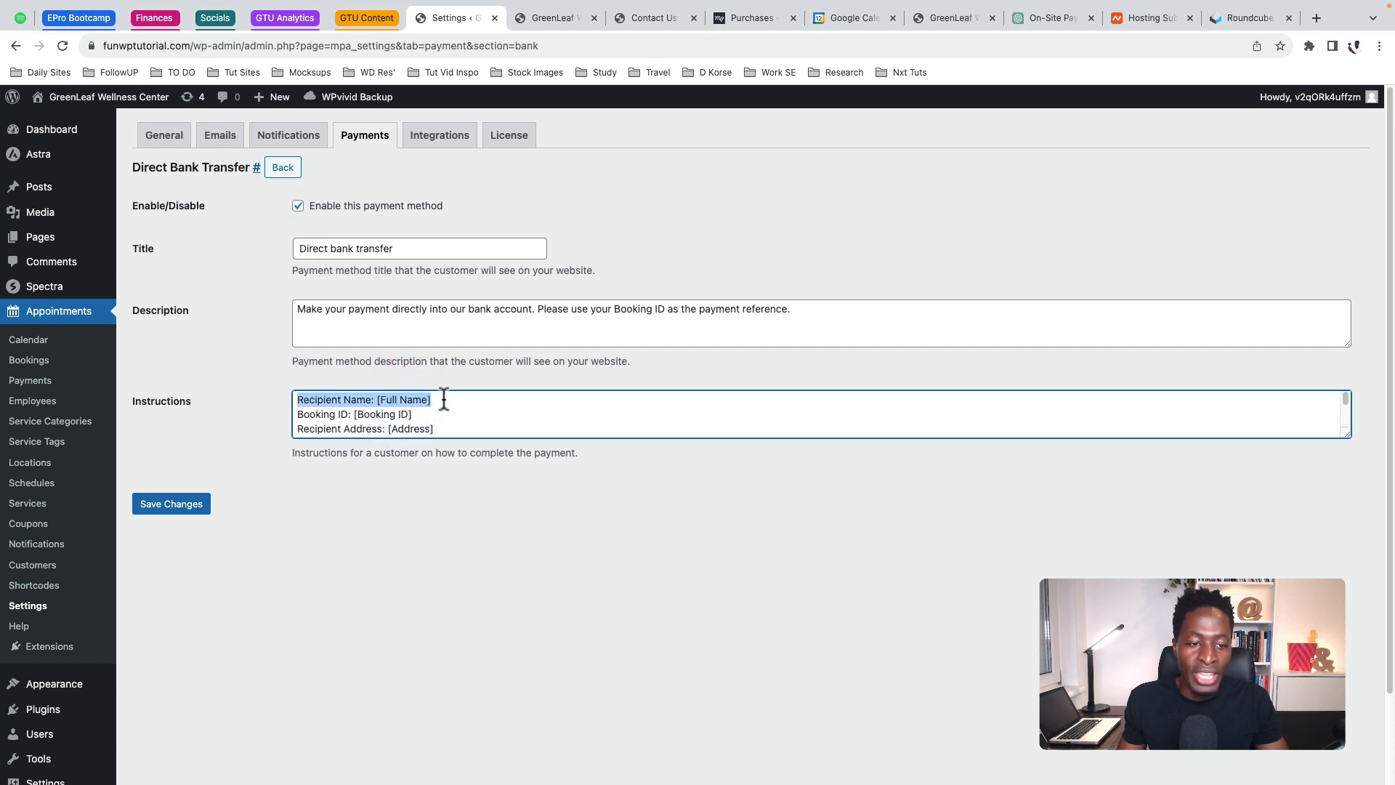
triple_click(445, 411)
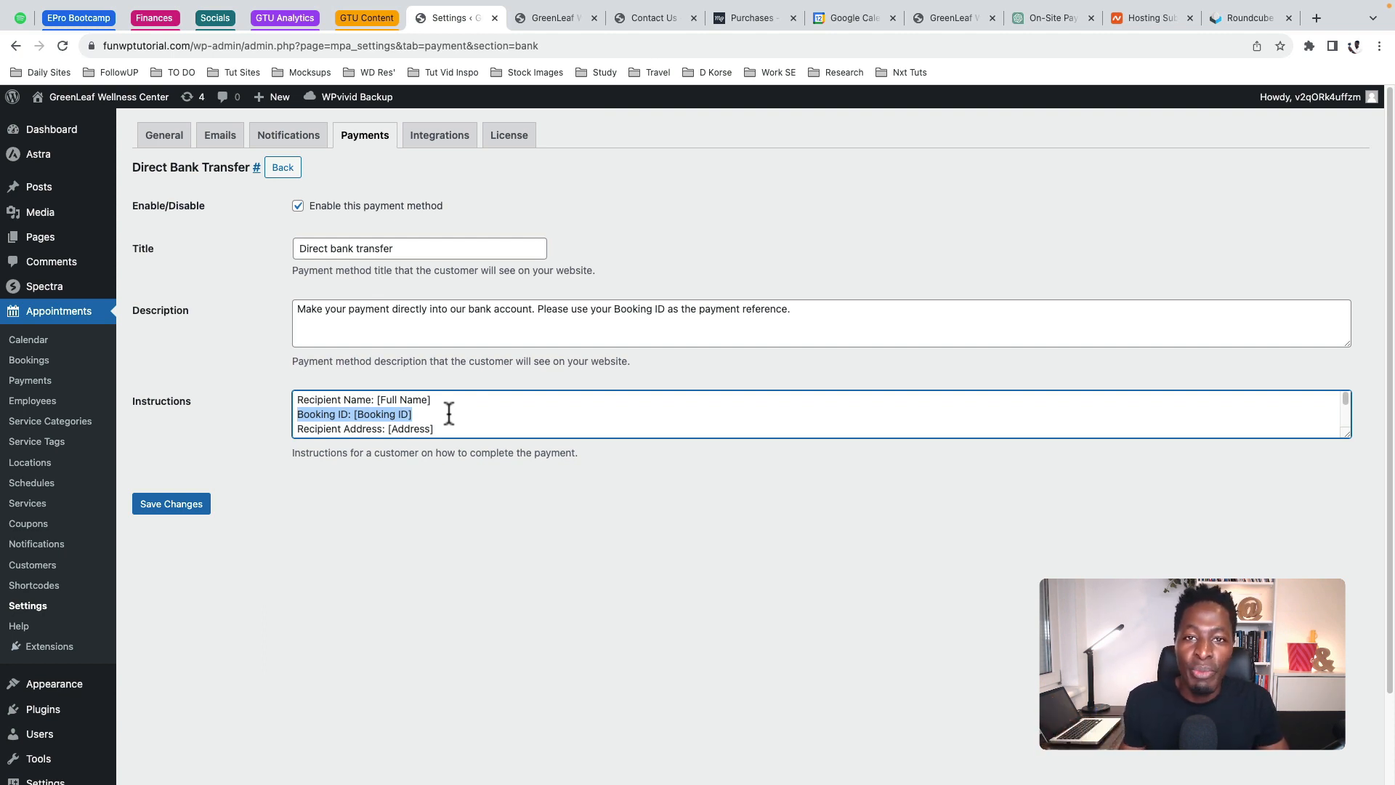
scroll(450, 413, down, 3)
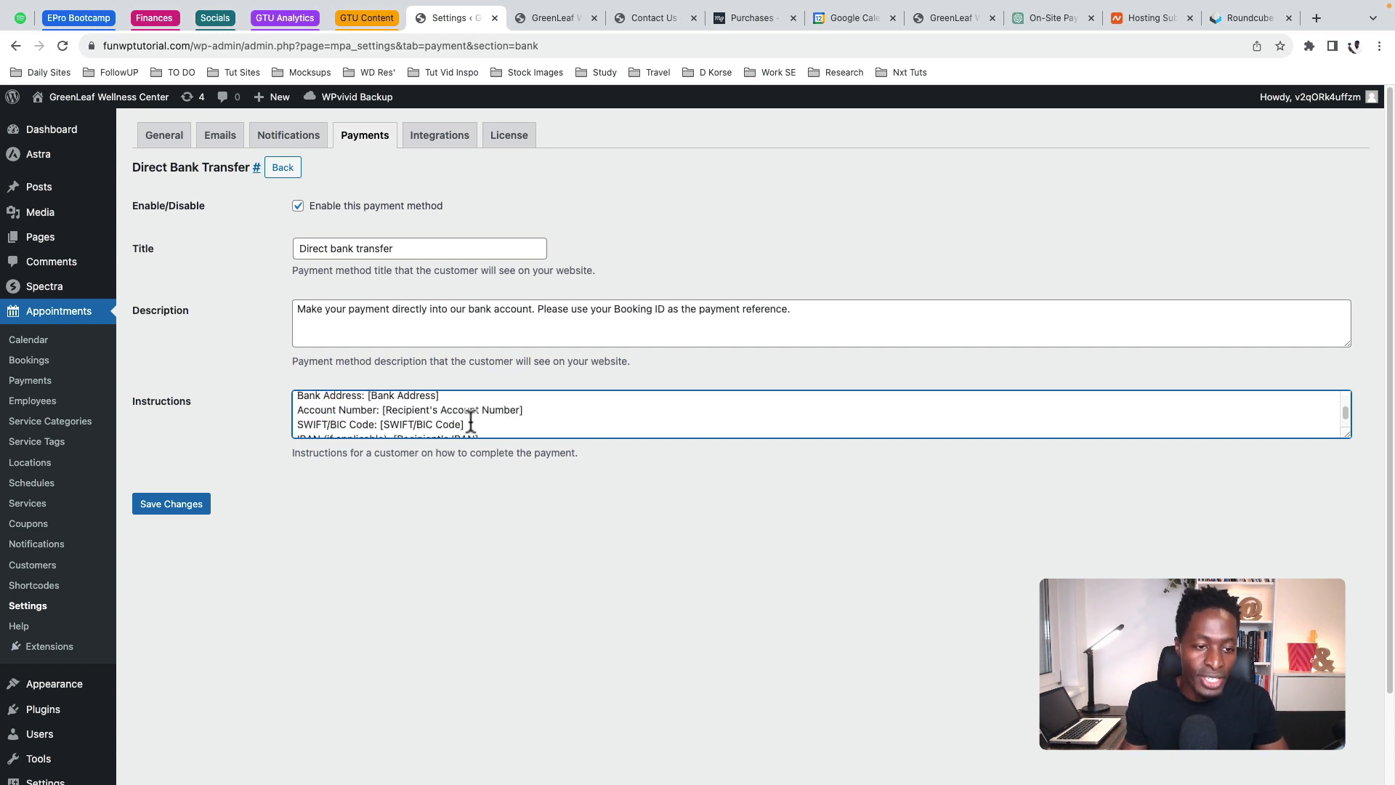
click(174, 507)
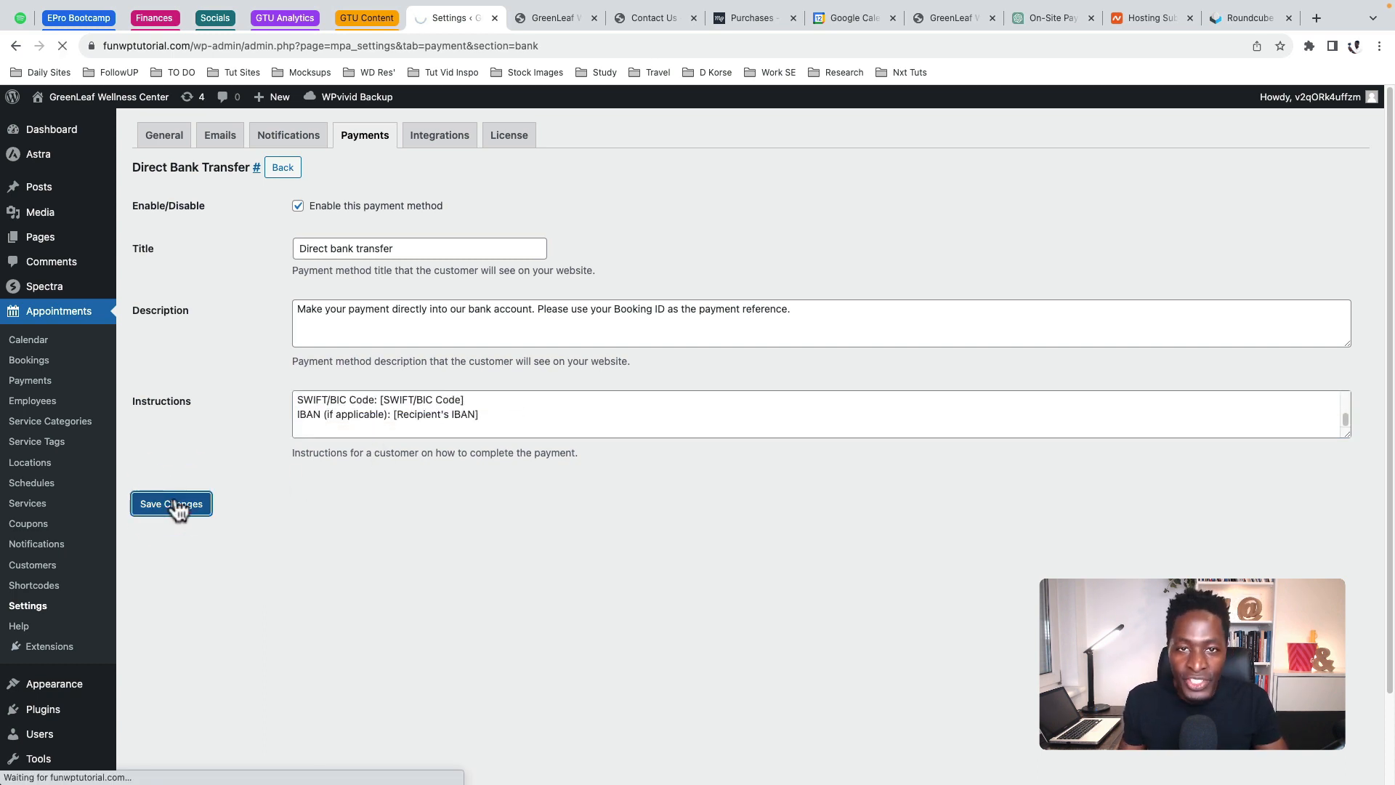
Set the default payment method to Direct Bank Transfer
scroll(321, 347, down, 2)
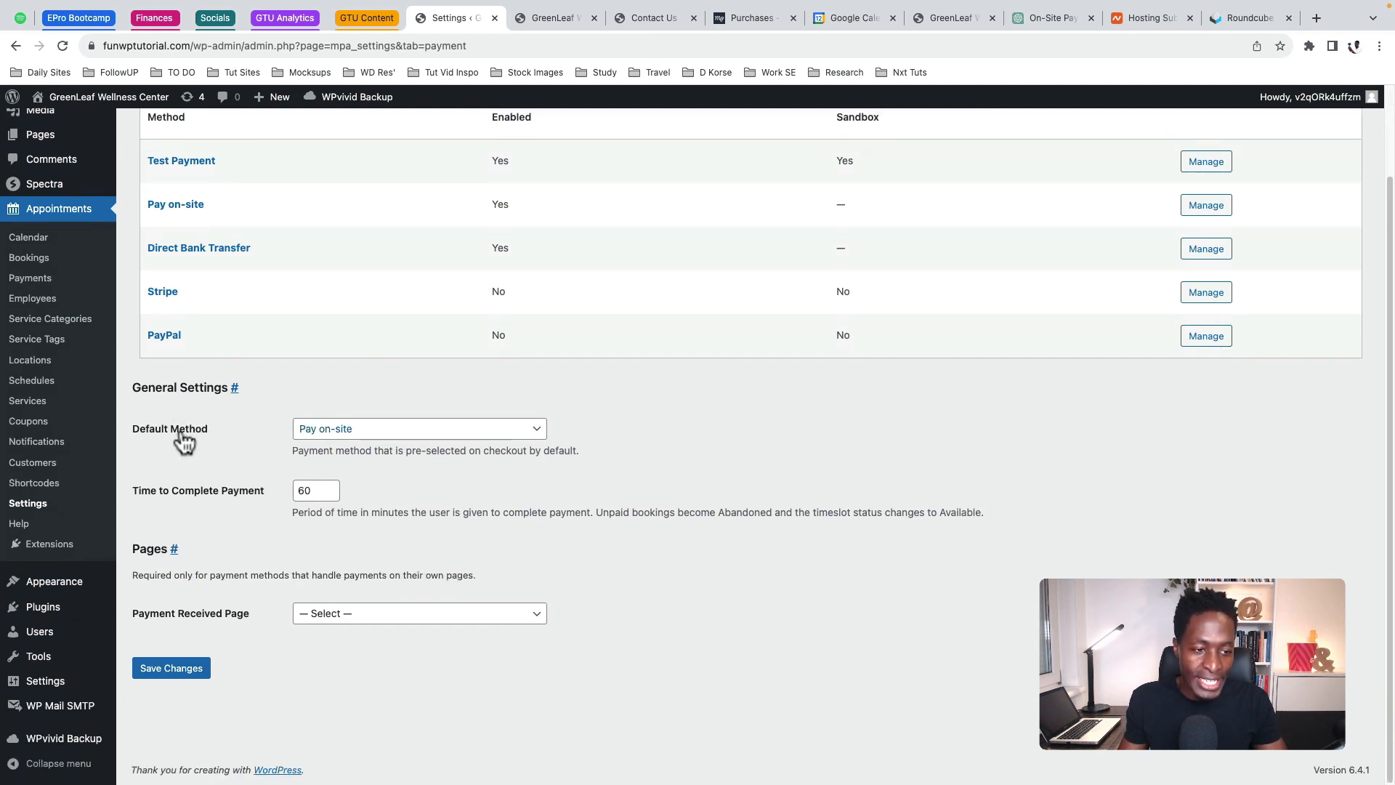
click(389, 435)
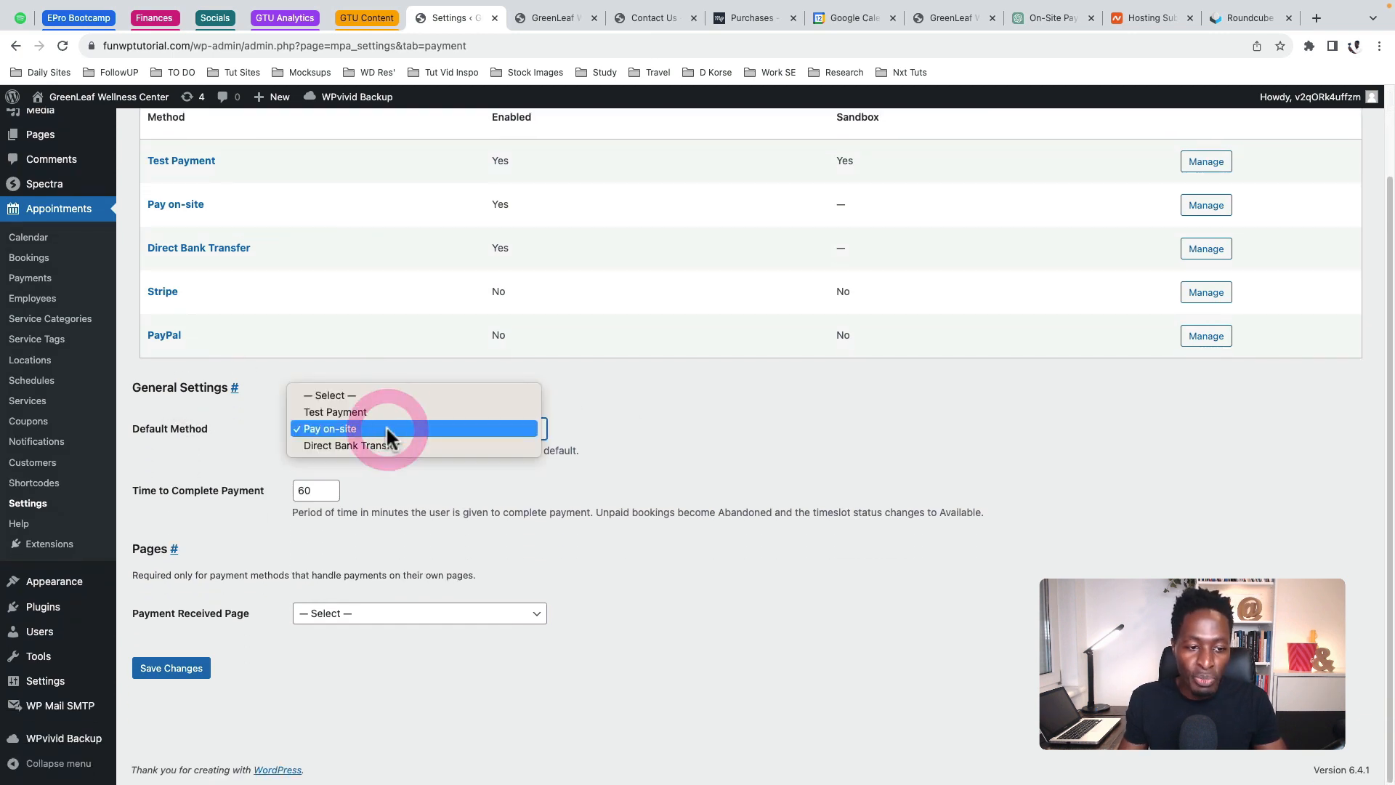
click(244, 428)
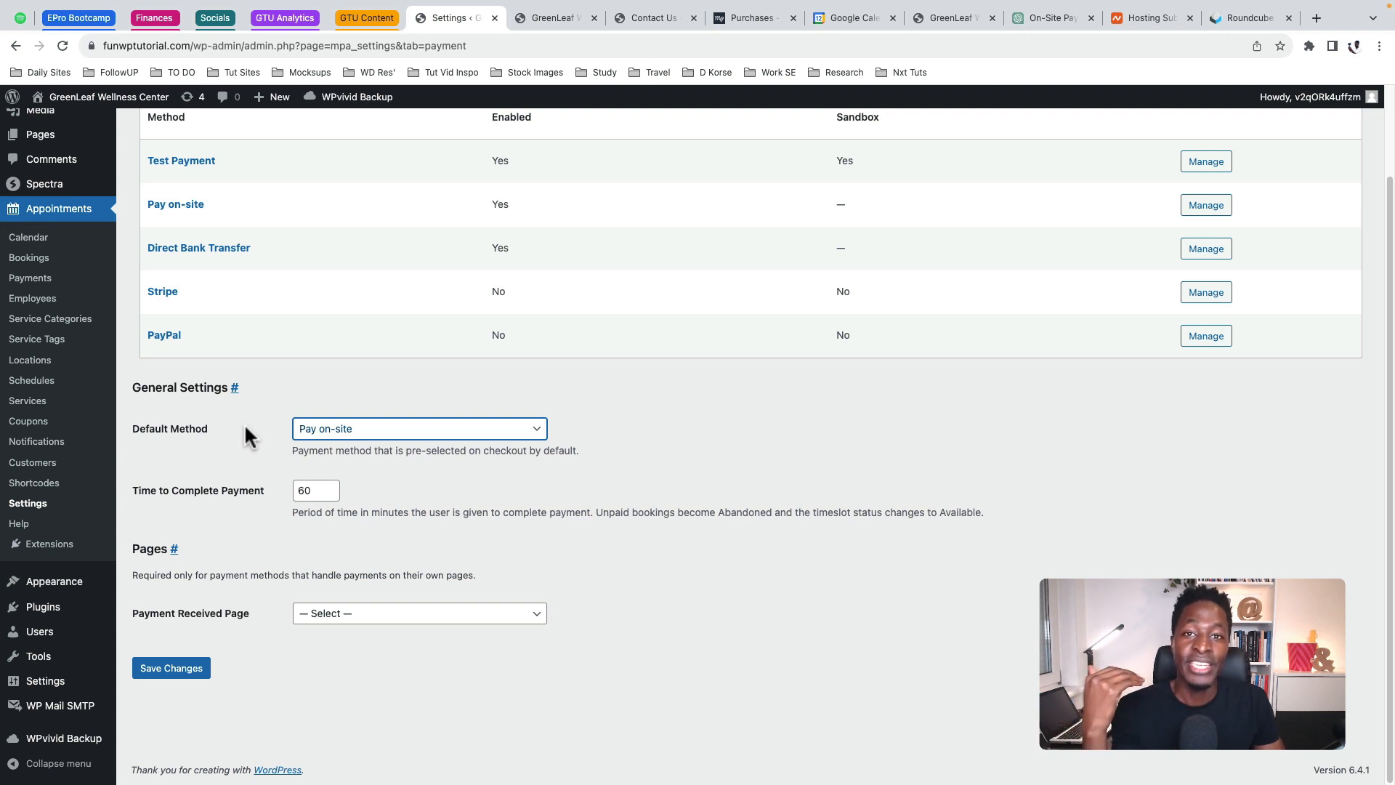
click(327, 428)
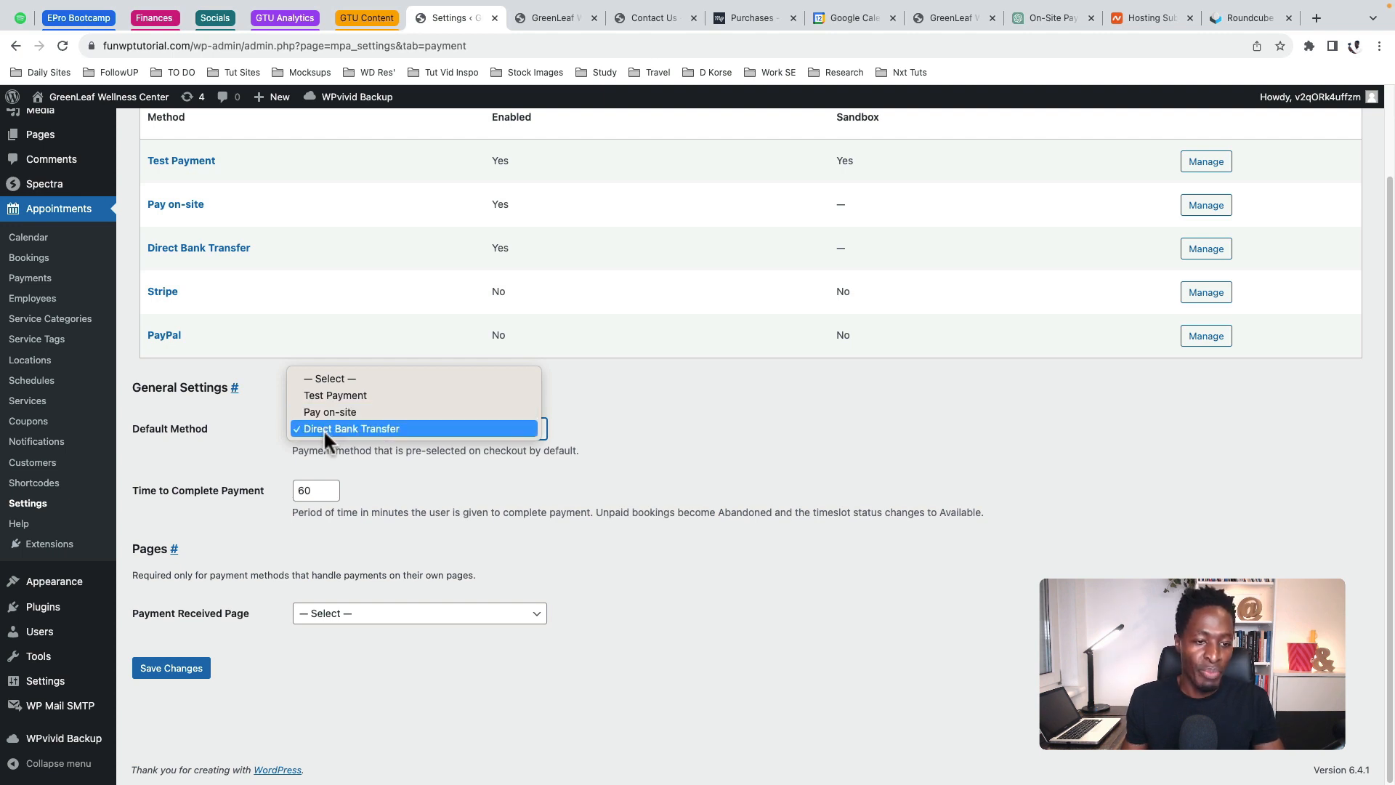
click(233, 438)
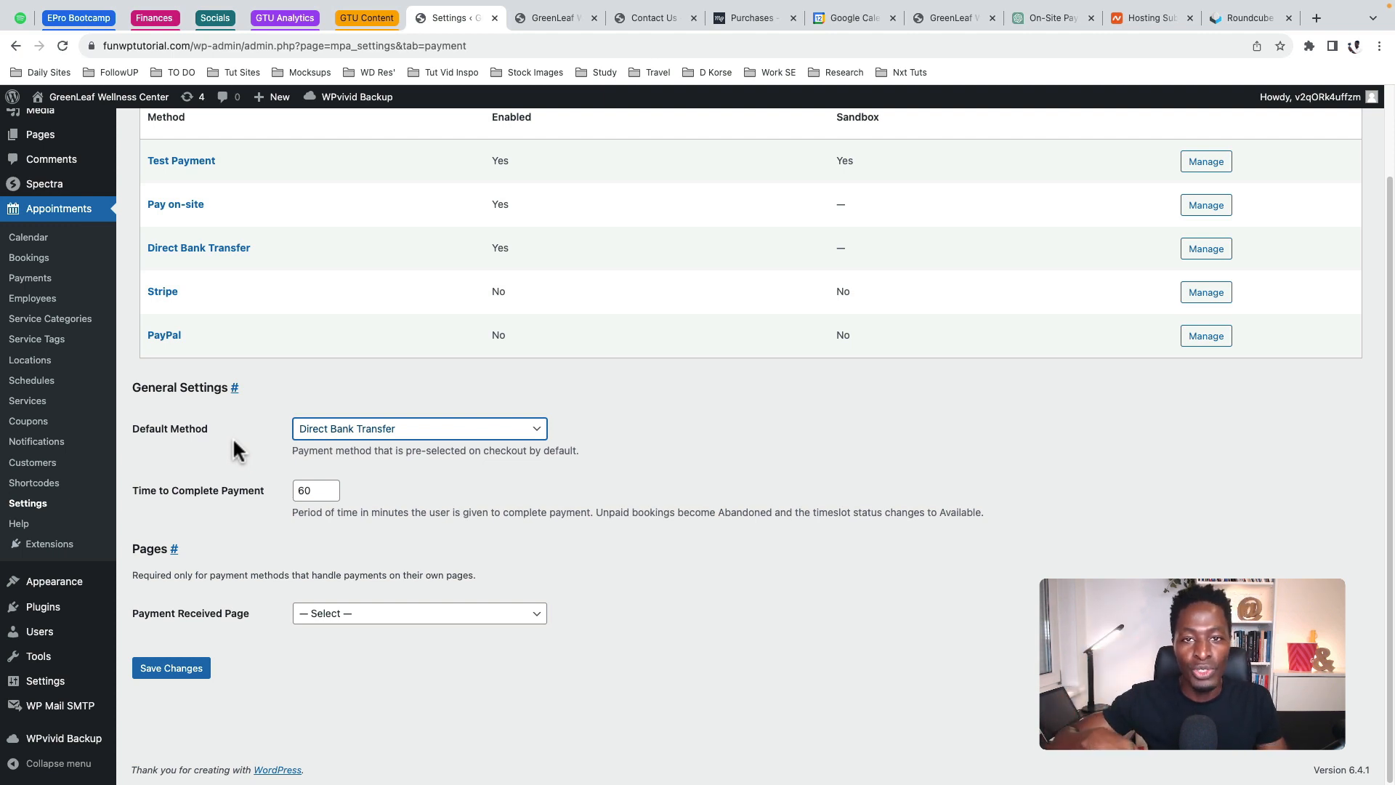
scroll(334, 327, up, 3)
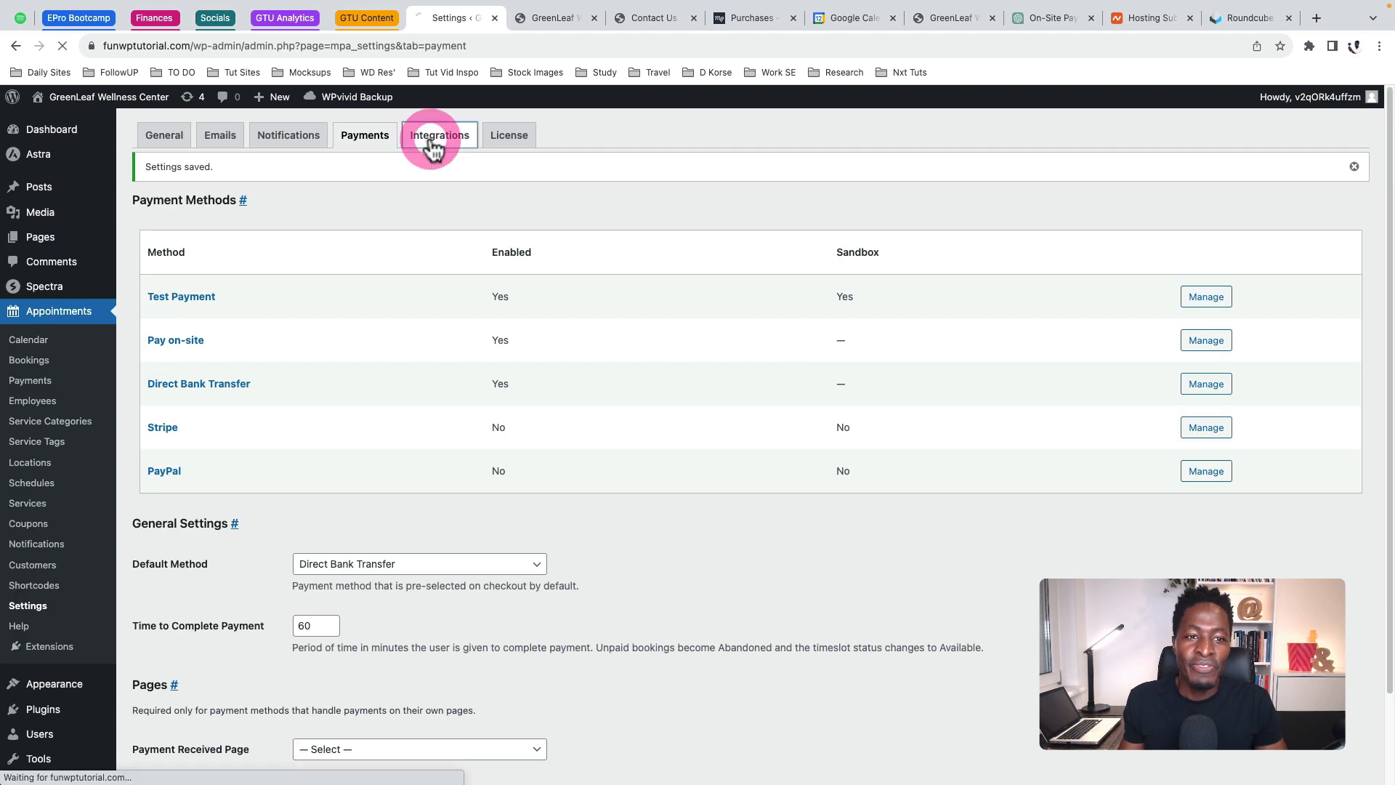
Show the Google Calendar Sync integration with its empty Client ID and Client Secret fields
click(433, 146)
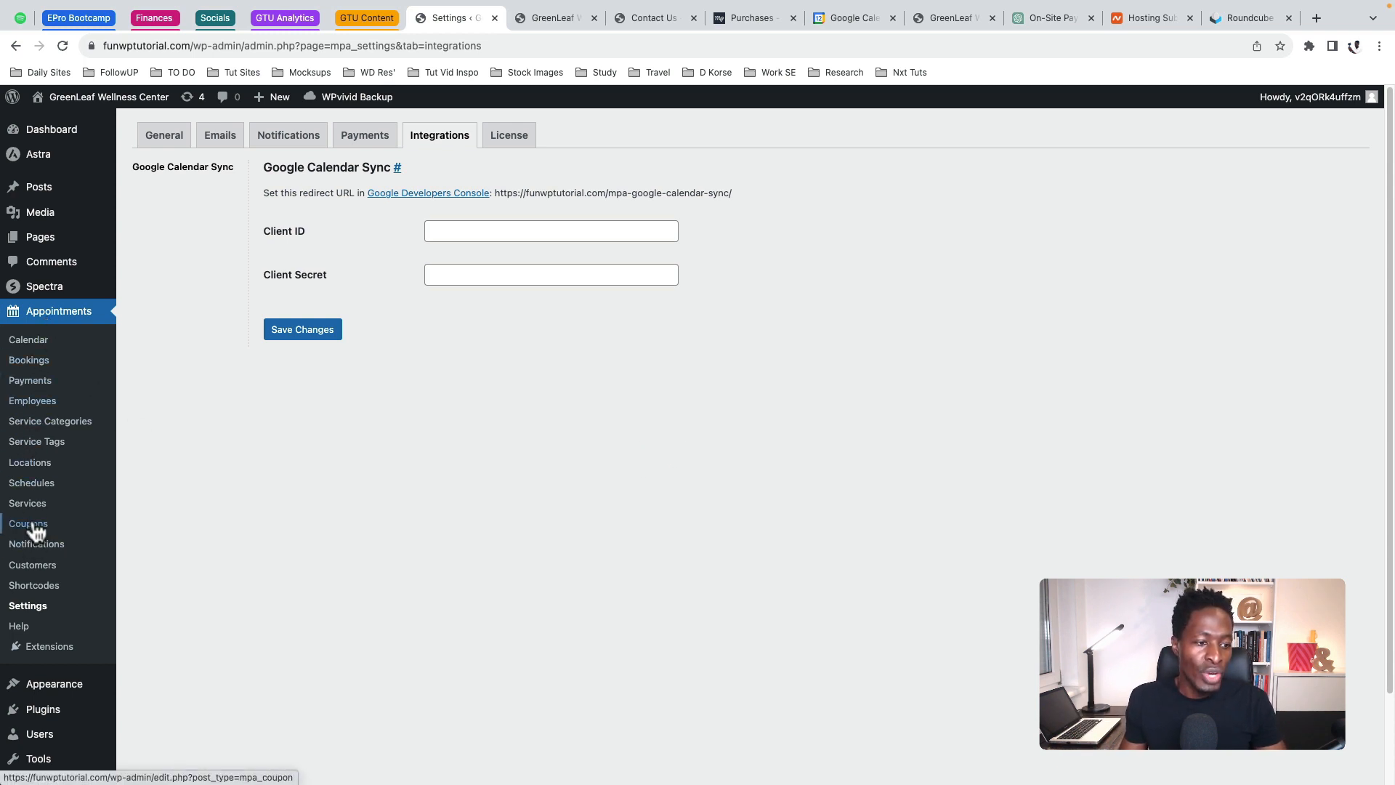
click(33, 403)
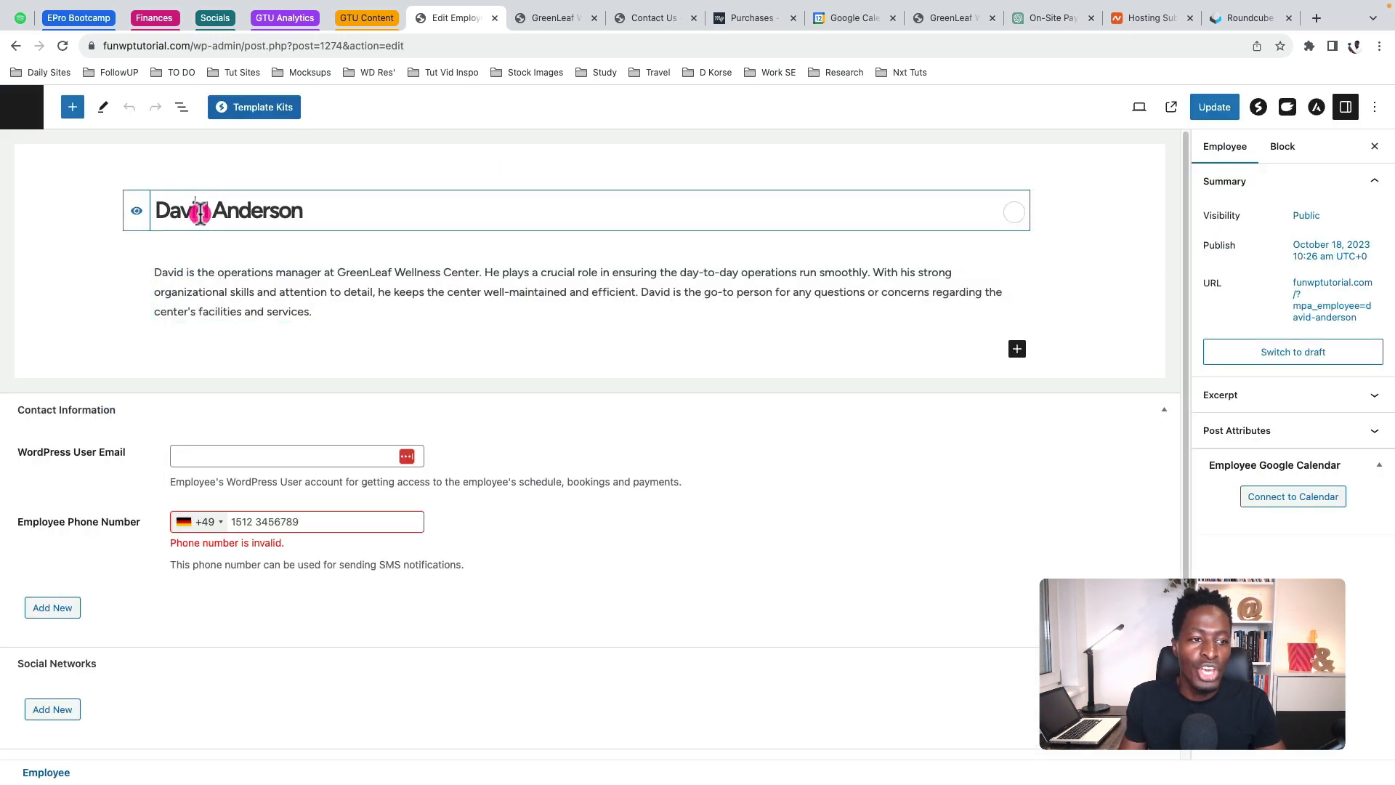
click(208, 292)
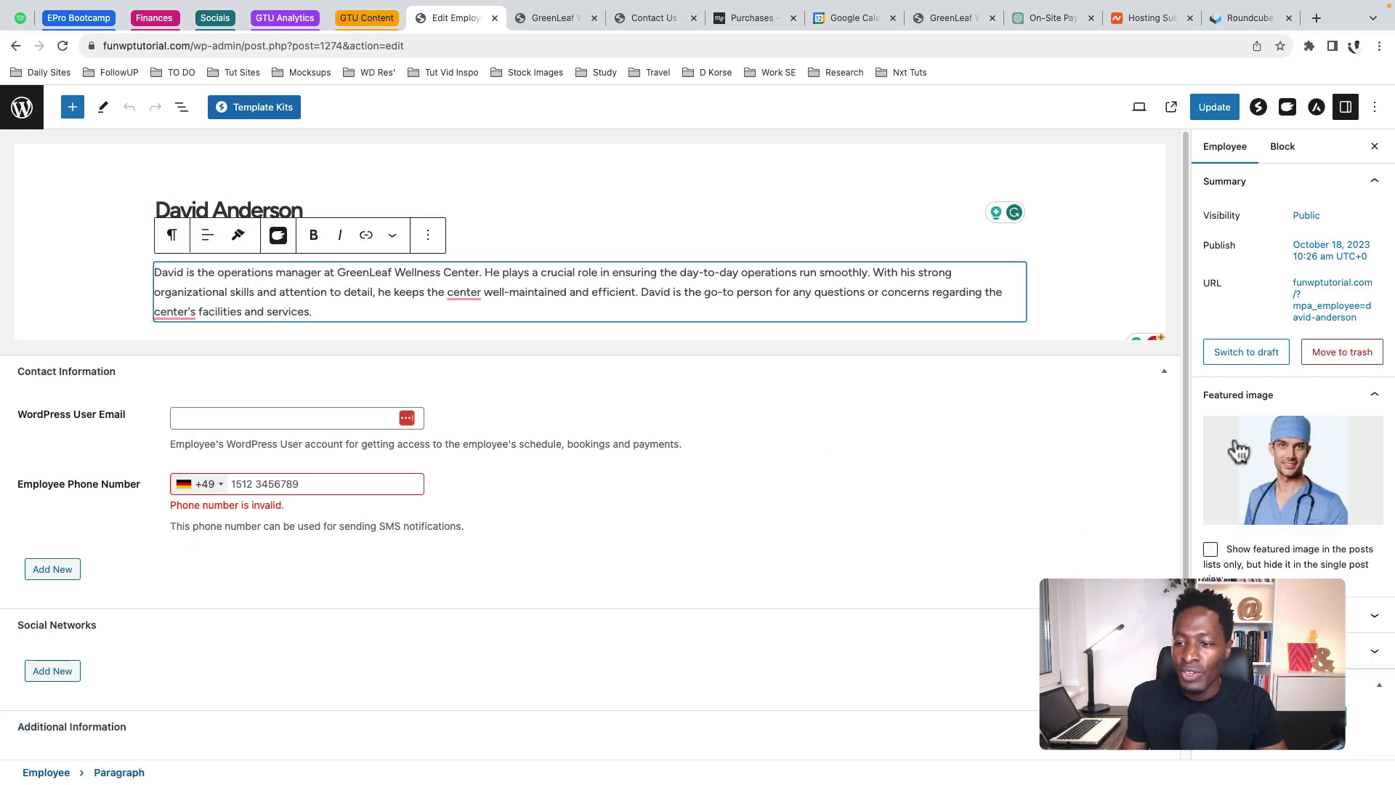
mouse_move(1229, 434)
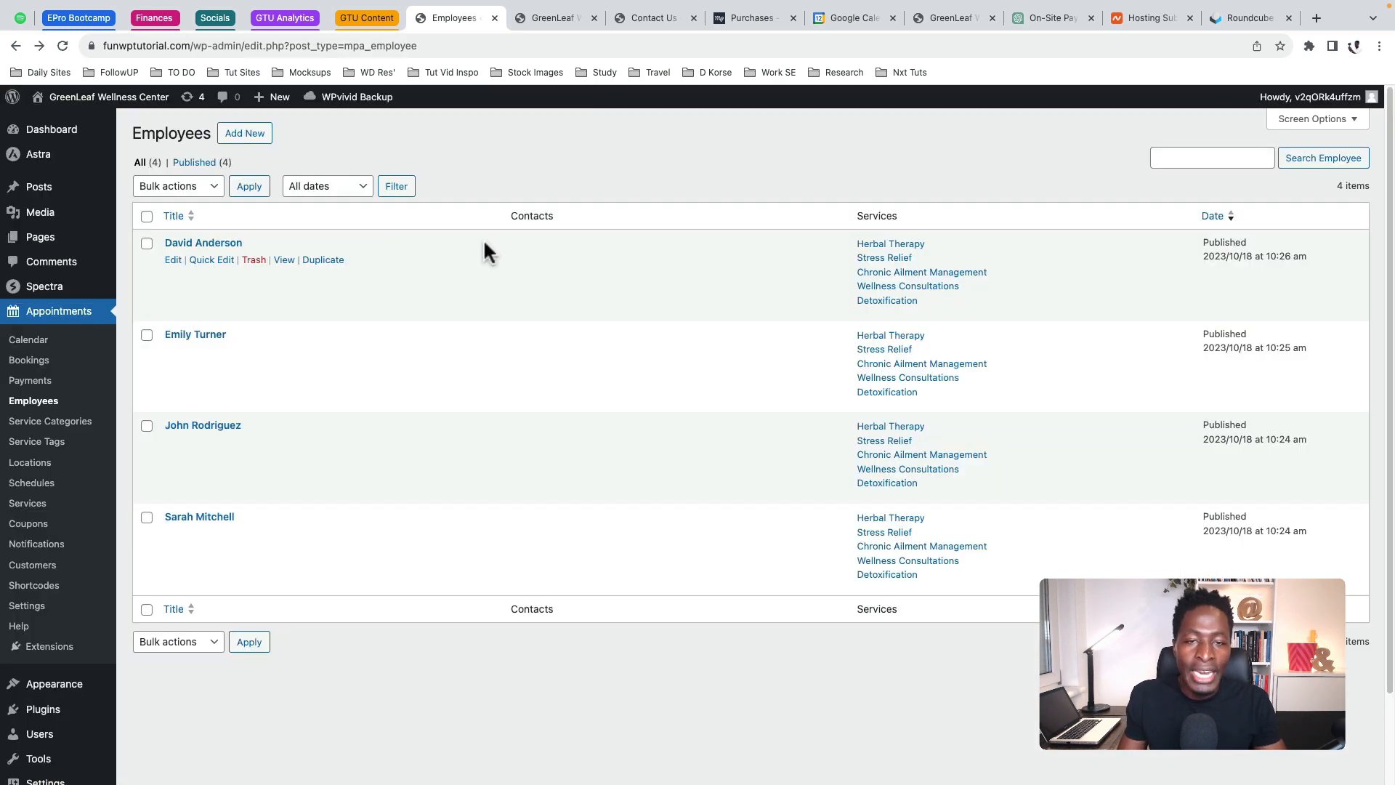
click(248, 138)
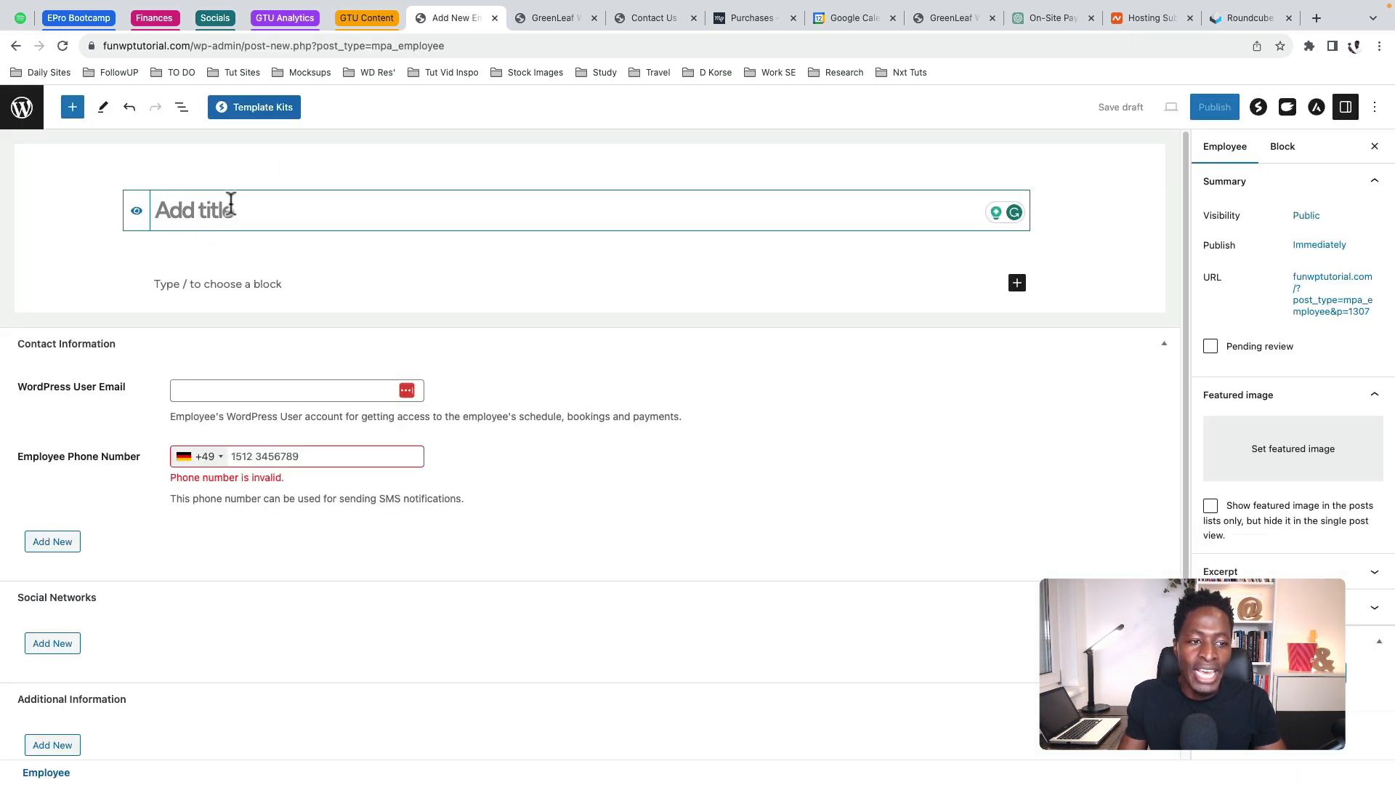
click(253, 284)
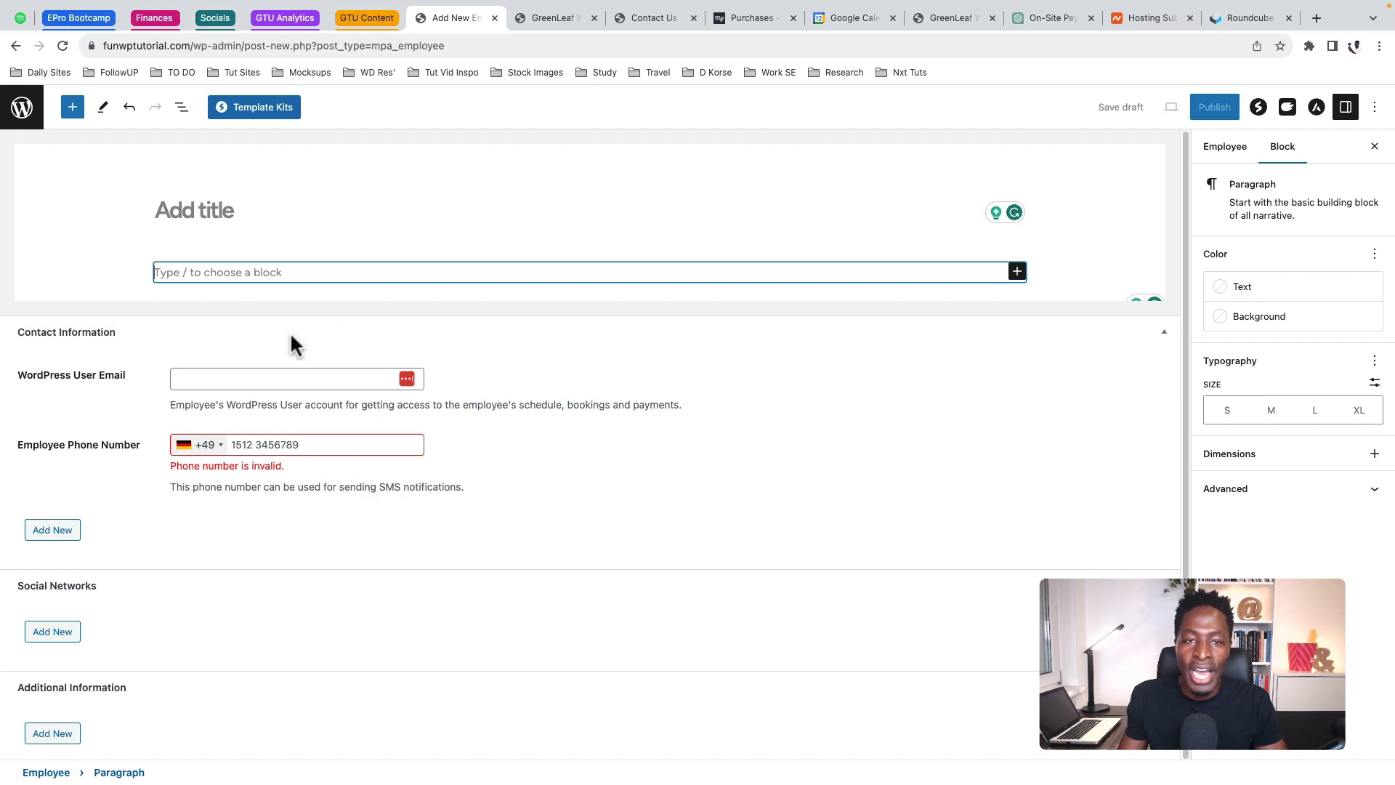
click(15, 45)
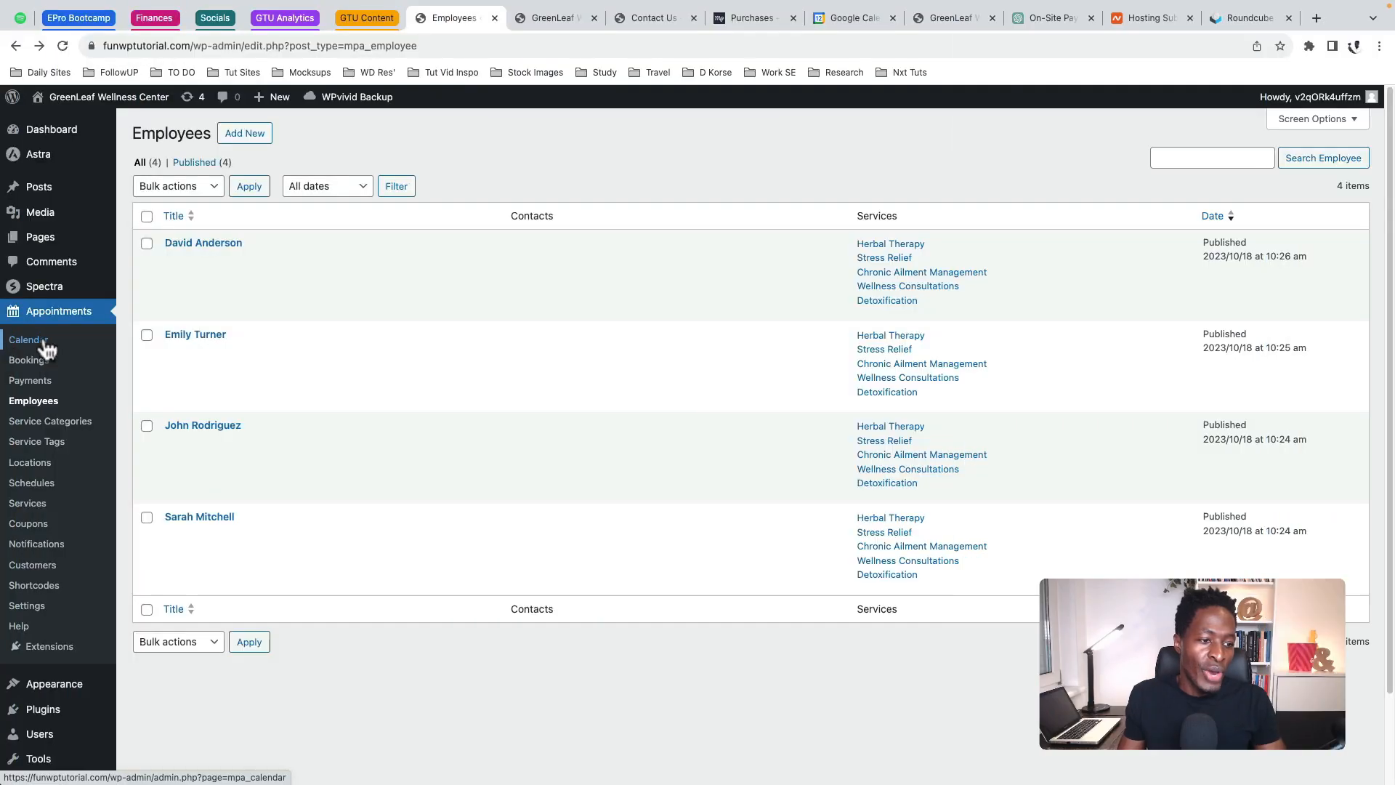
click(27, 504)
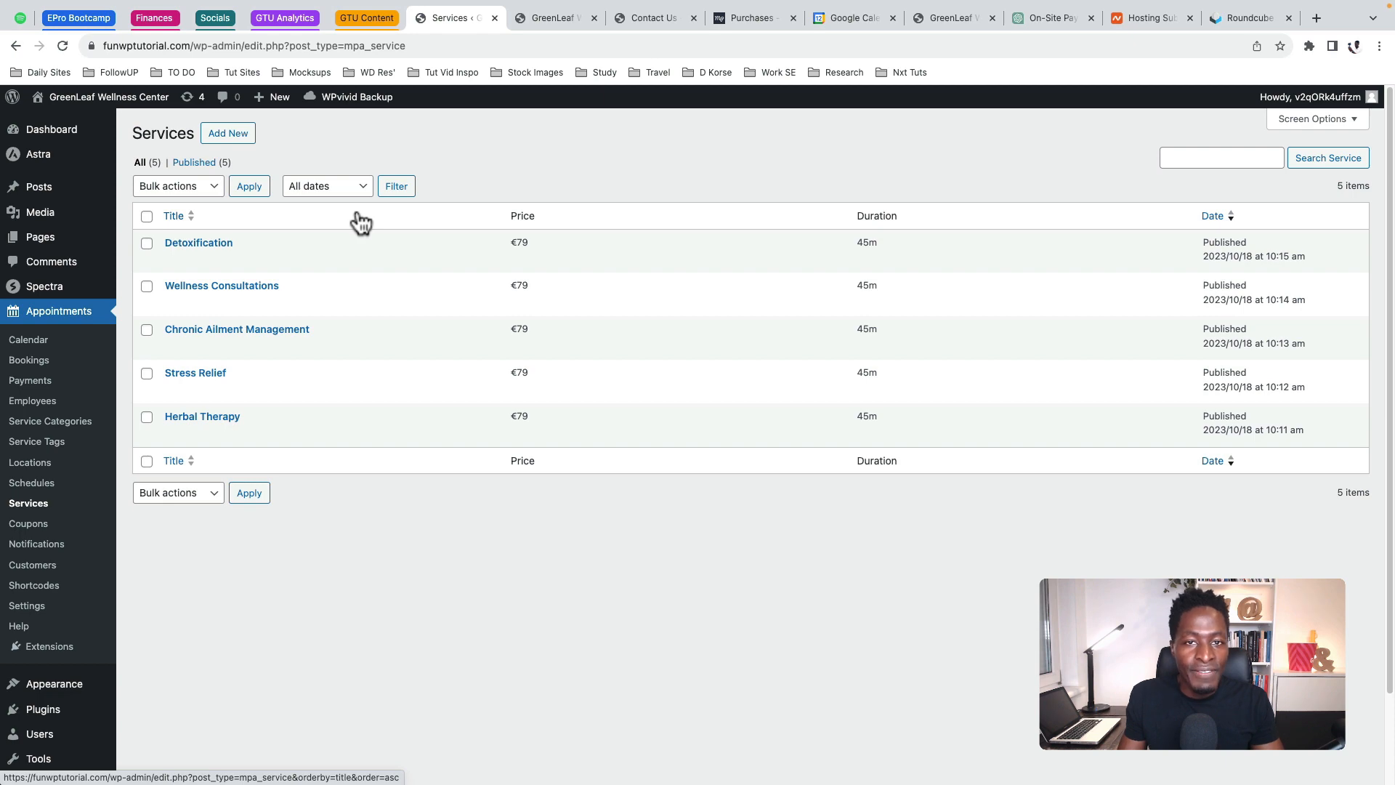
Compare the live site's Services page with the admin list of five €79, 45m services
key(ctrl+Tab)
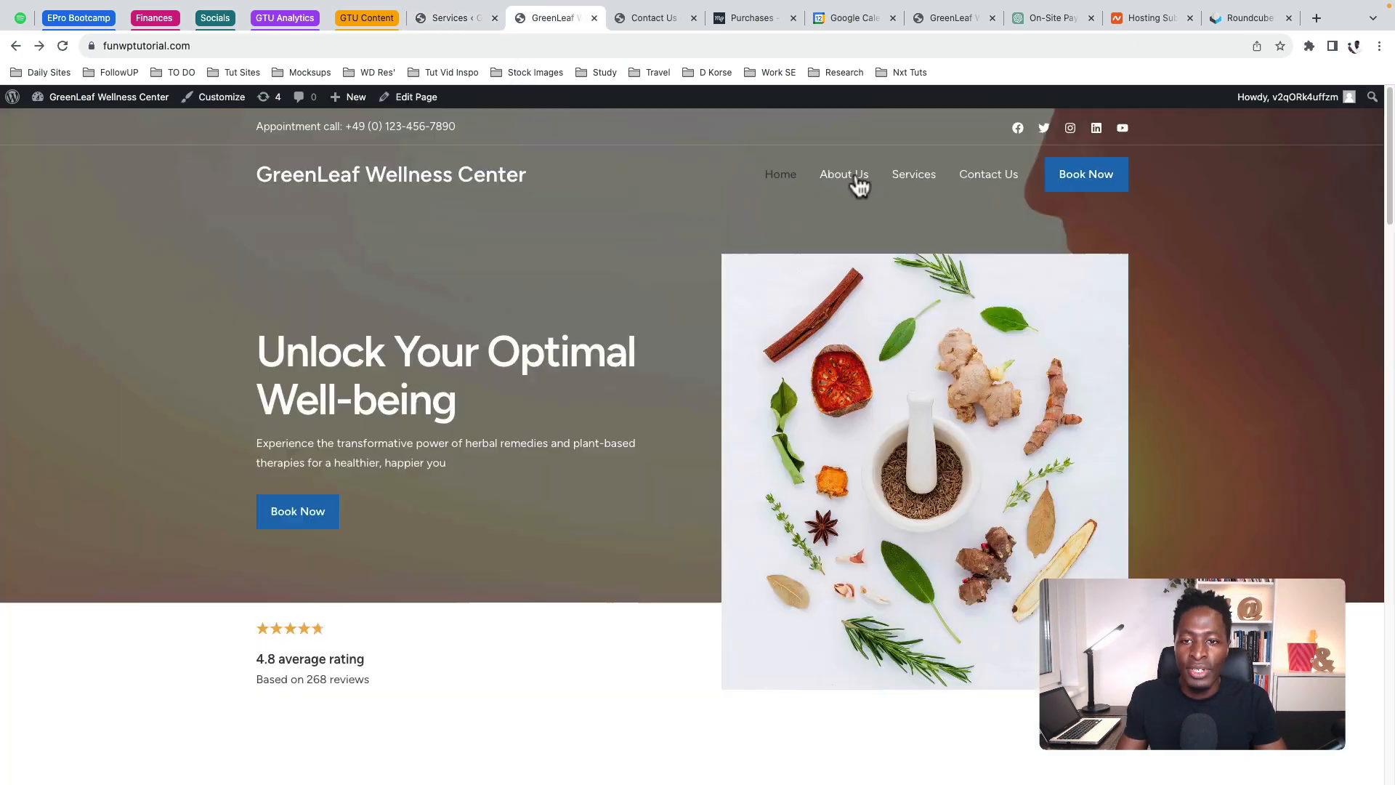
click(917, 182)
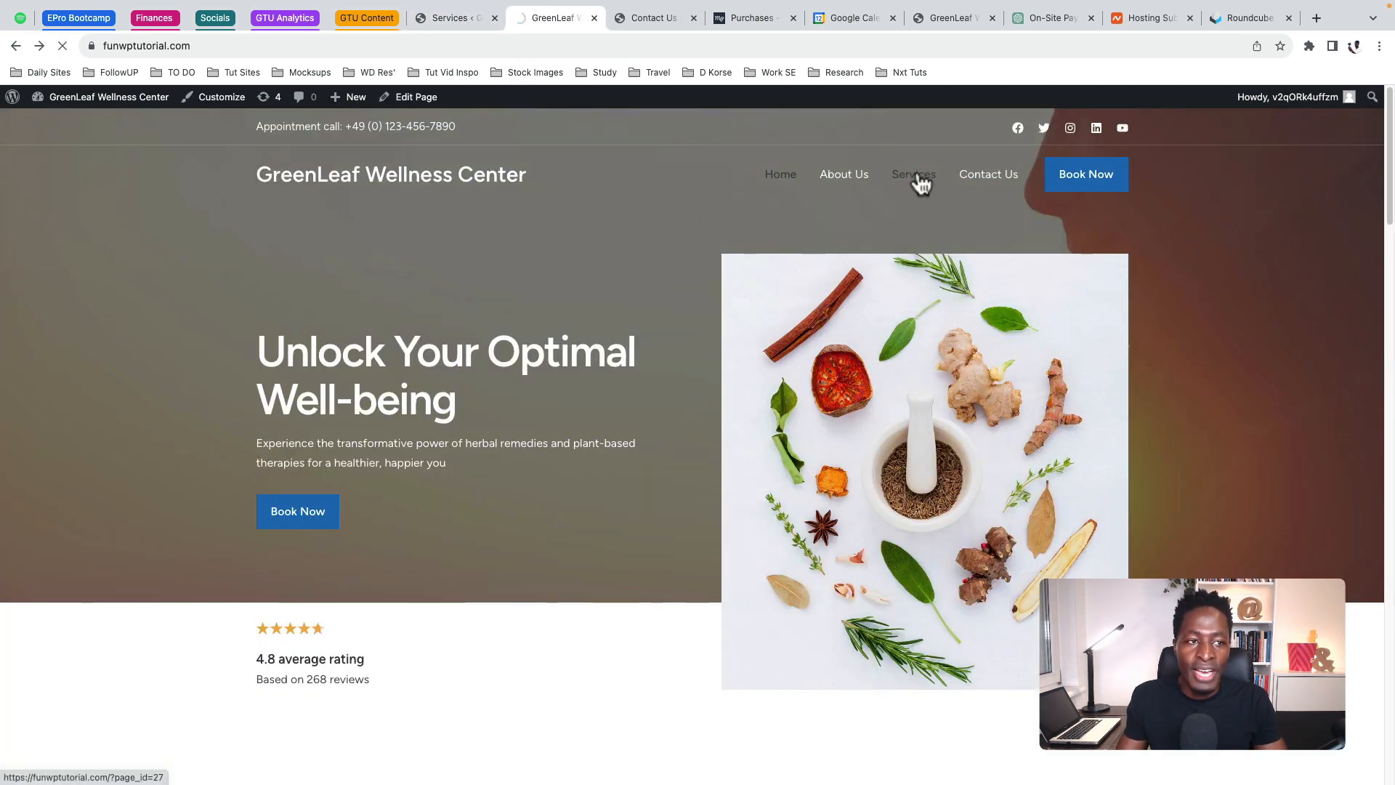
scroll(734, 374, down, 10)
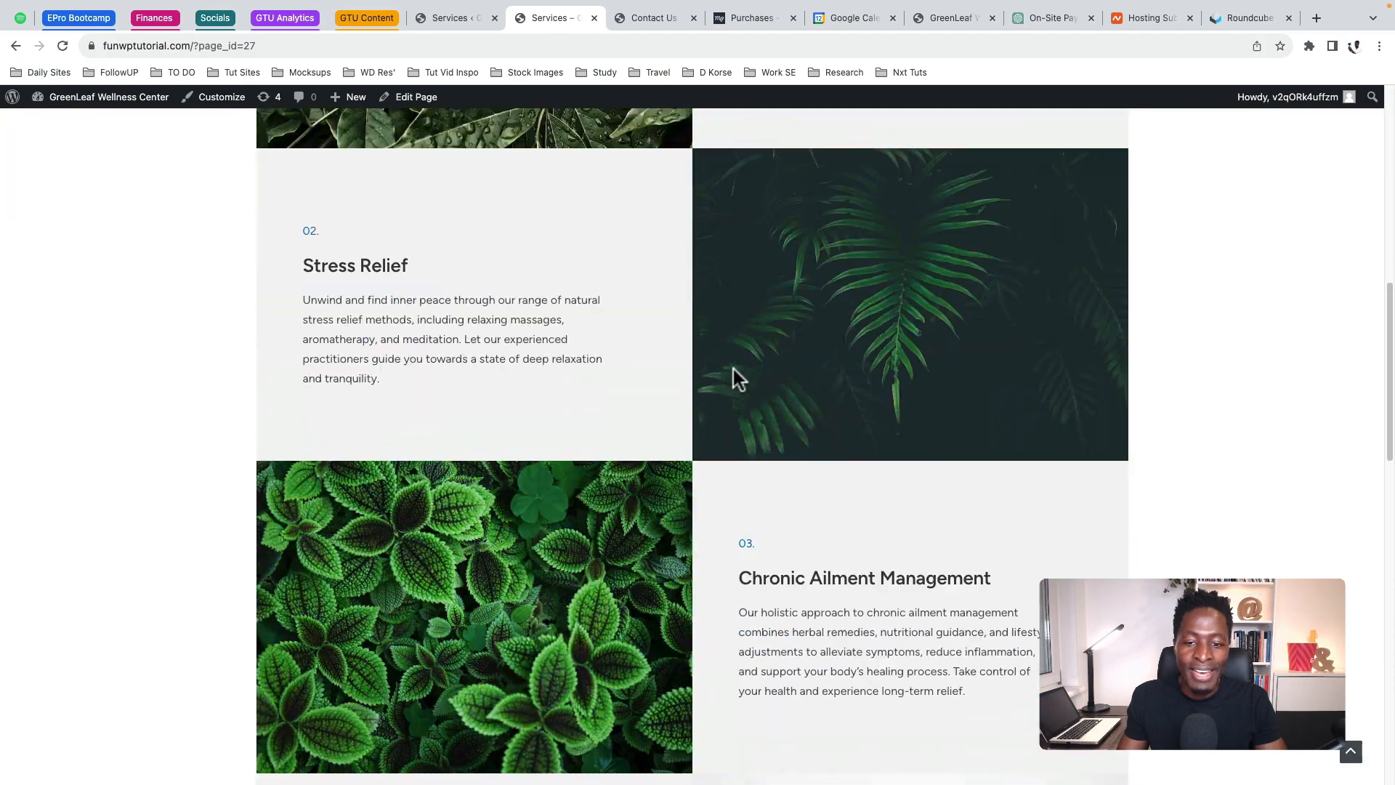
scroll(734, 375, down, 15)
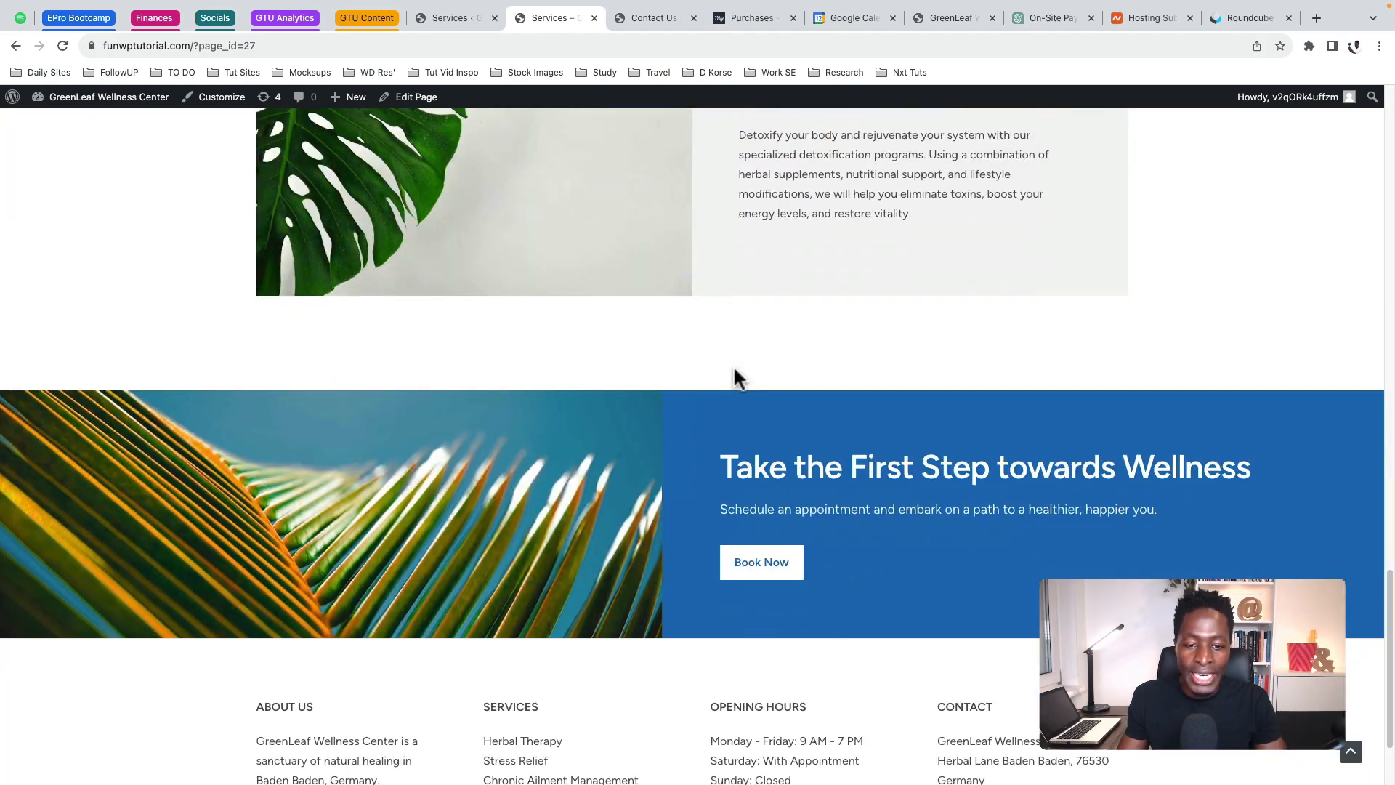
click(468, 16)
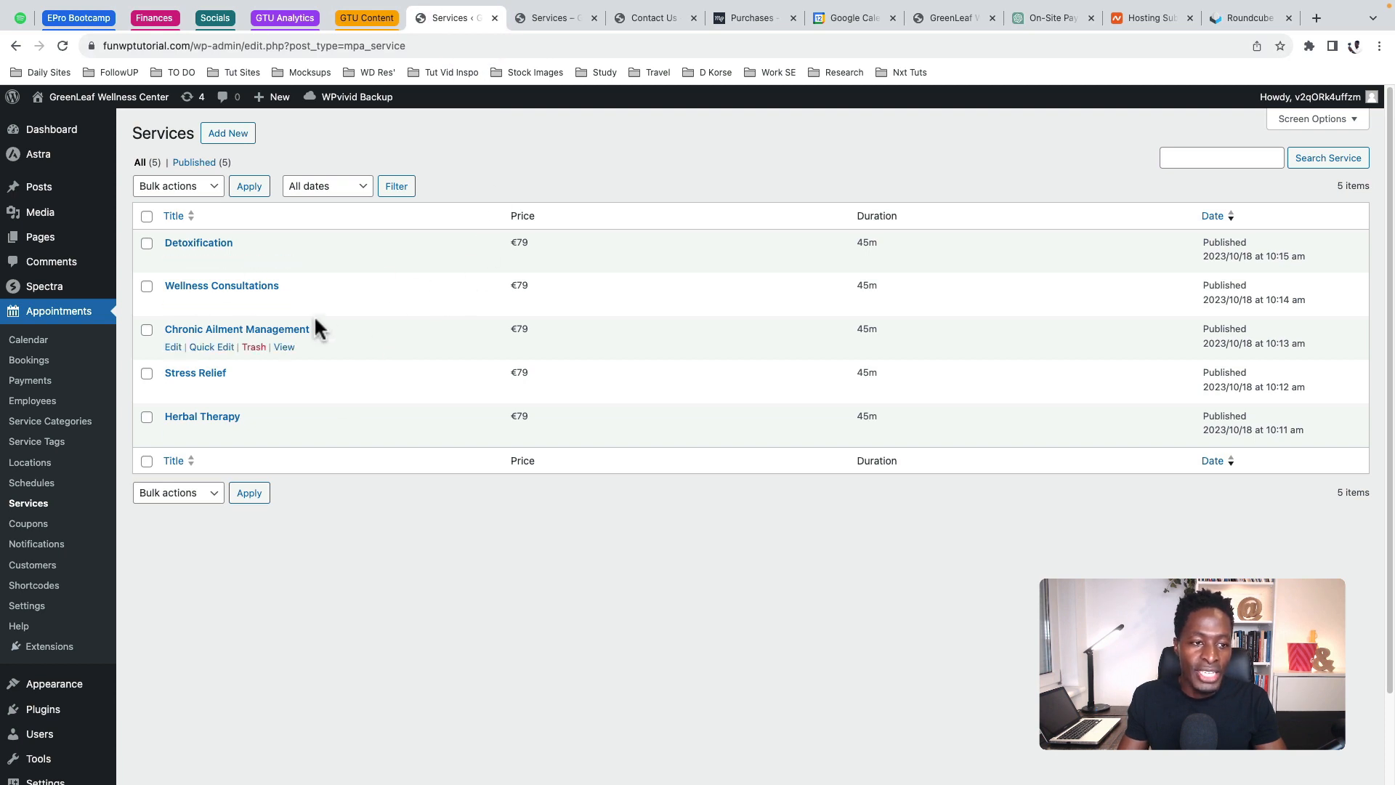
Open the Detoxification service and review its €79 price, 45m duration and buffer options
click(173, 261)
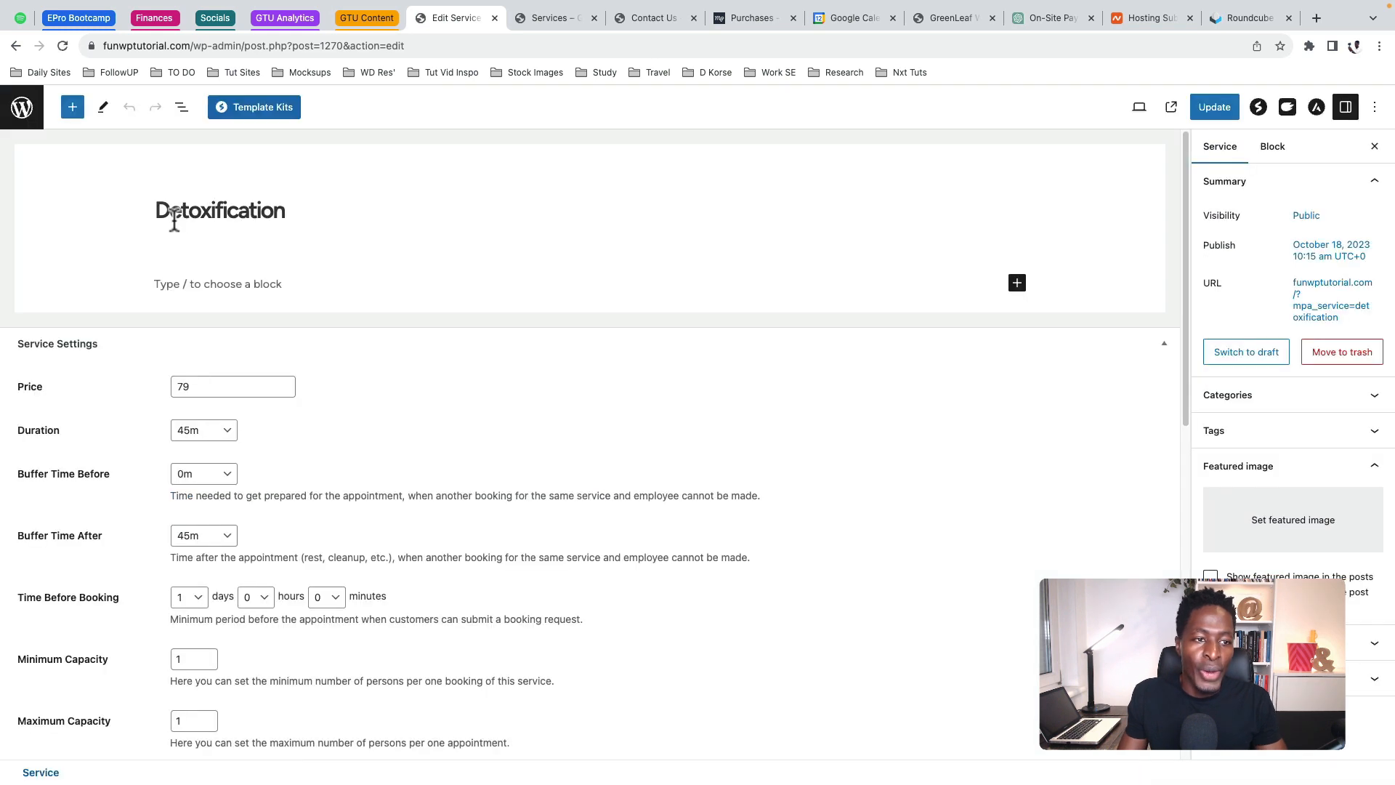
click(192, 210)
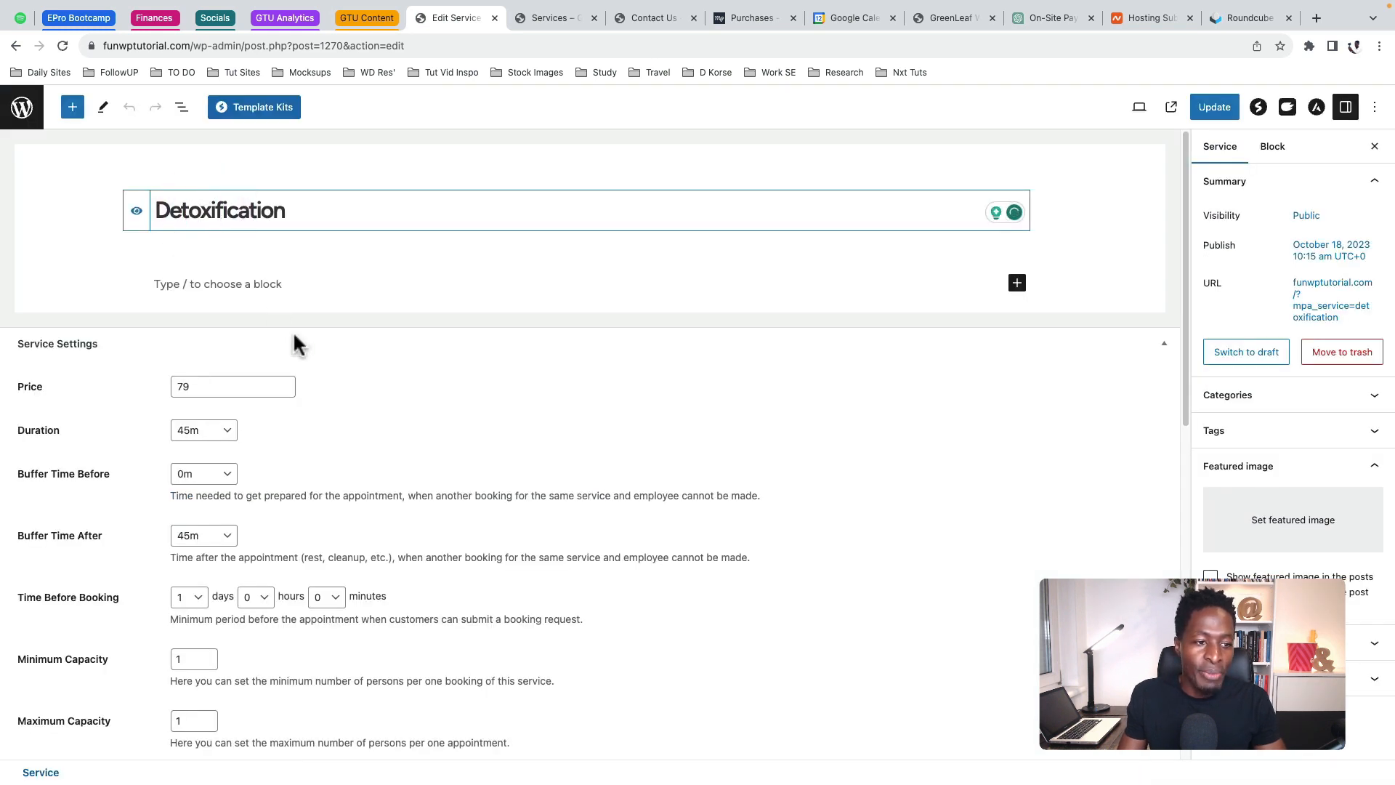
click(216, 386)
scroll(373, 398, down, 1)
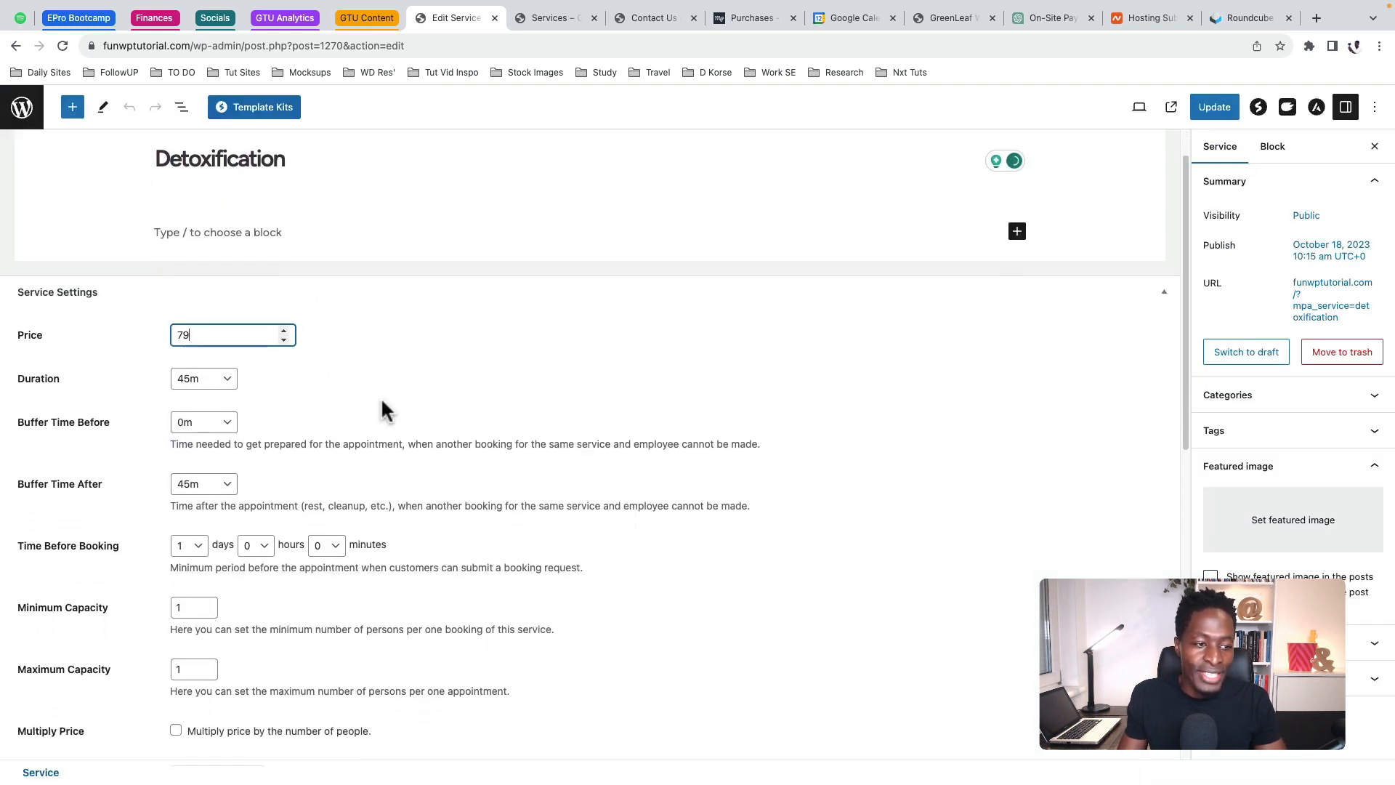
scroll(383, 409, down, 1)
click(209, 353)
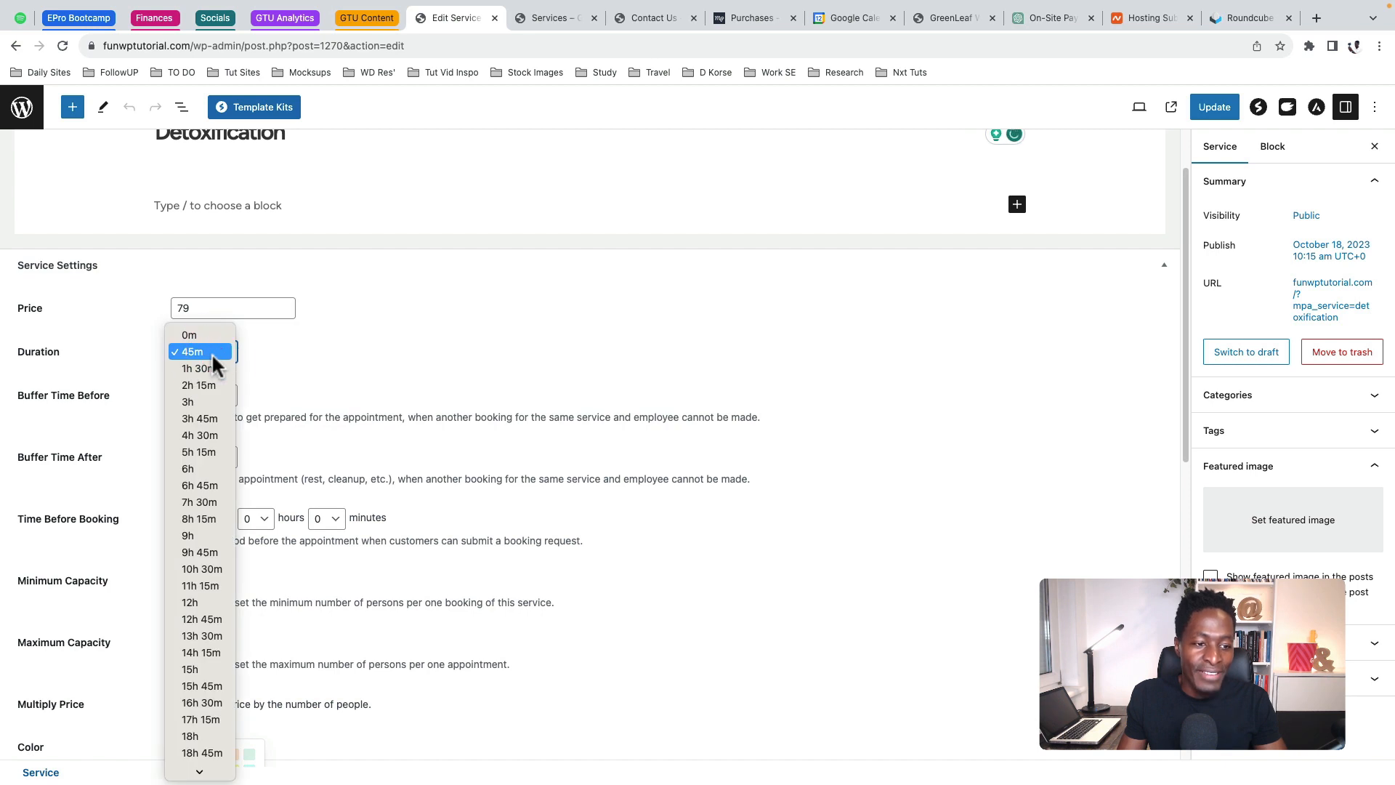
click(343, 350)
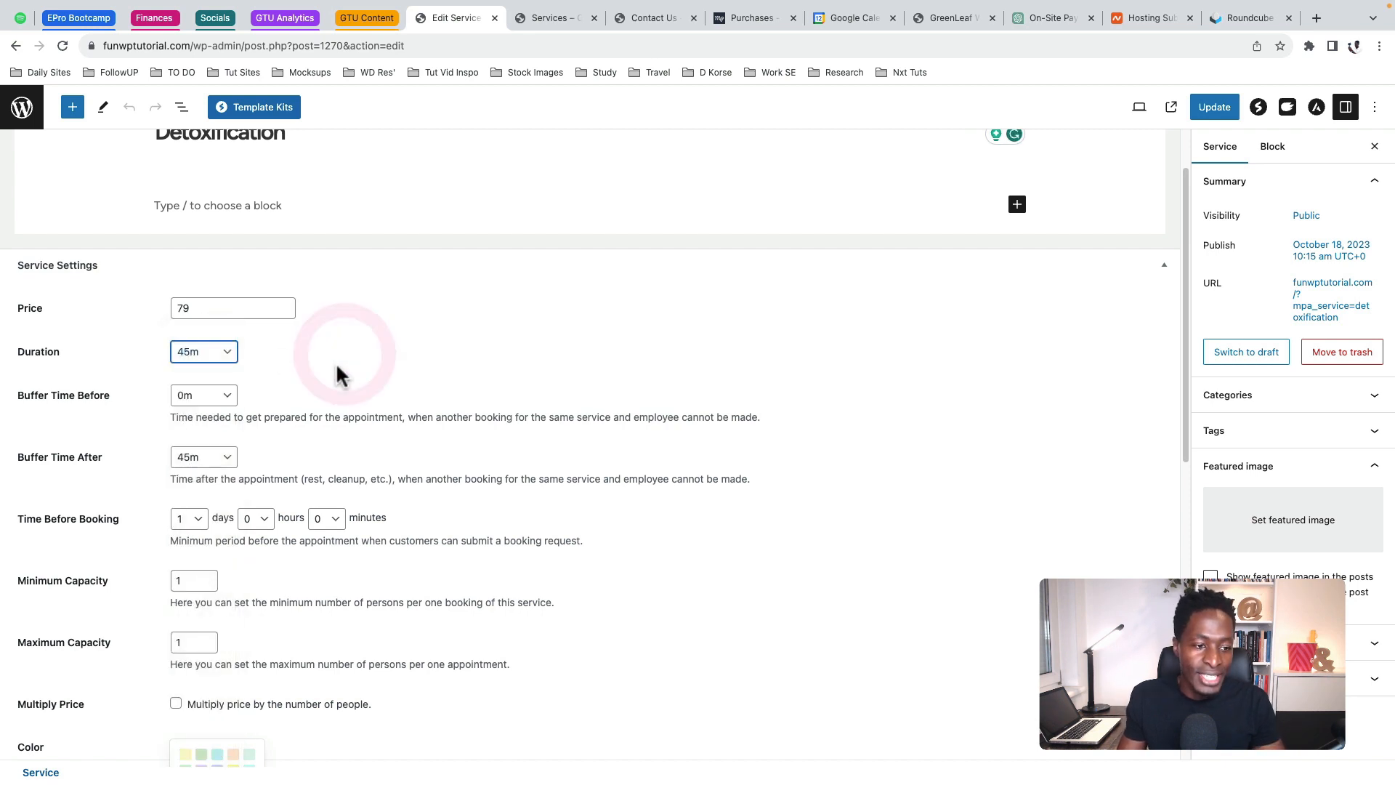
scroll(338, 374, down, 2)
click(218, 312)
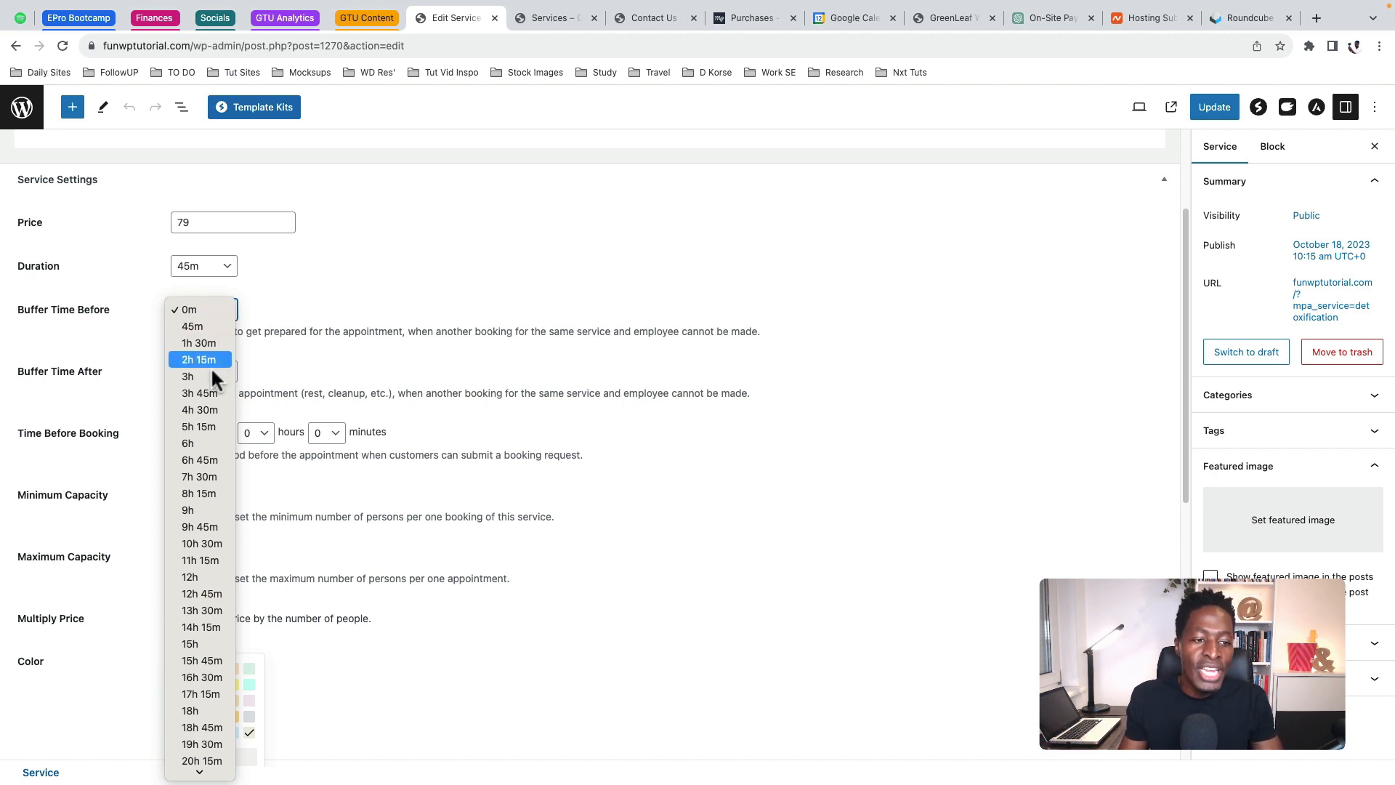
Check the minimum capacity of 1 and turn on multiplying price by number of people
scroll(127, 365, down, 2)
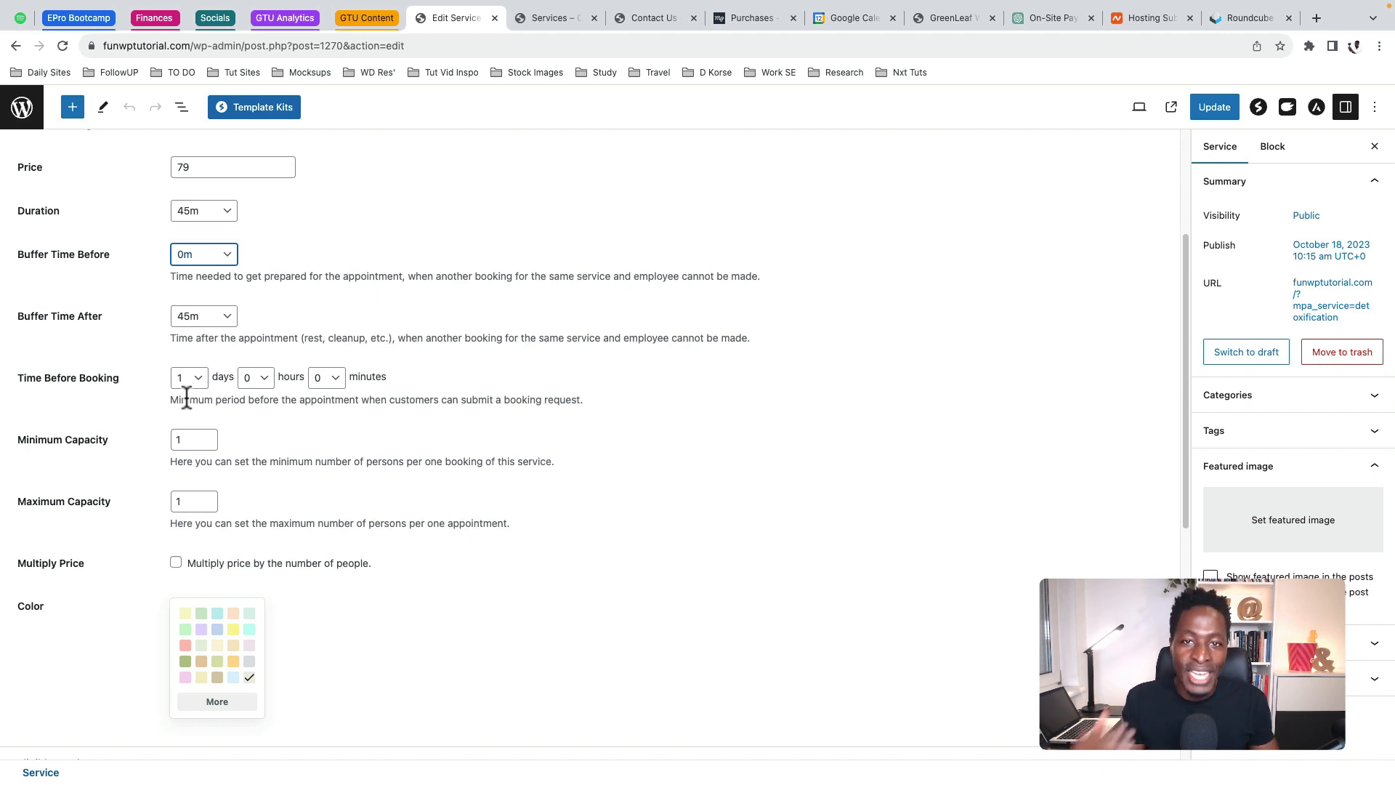
drag(188, 440, 148, 435)
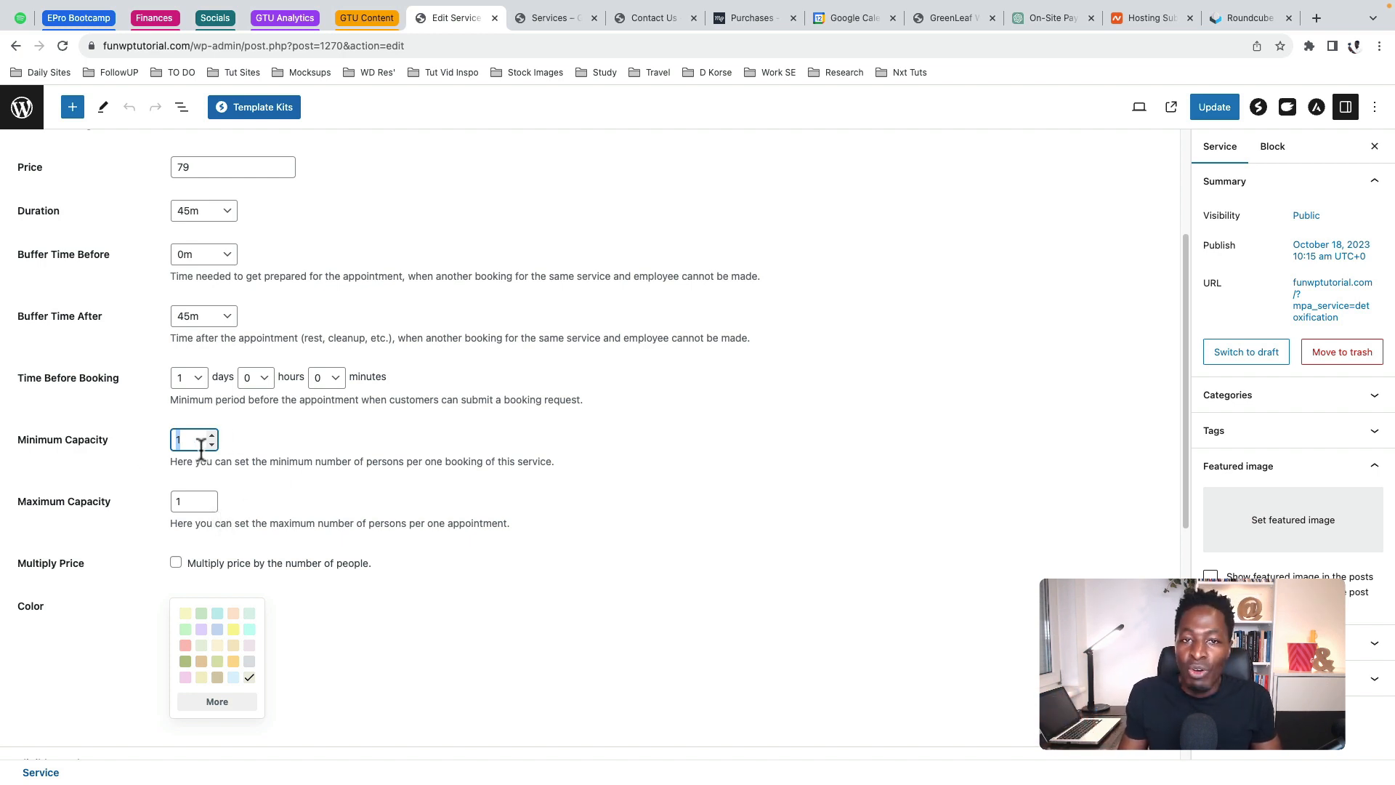
scroll(275, 508, down, 3)
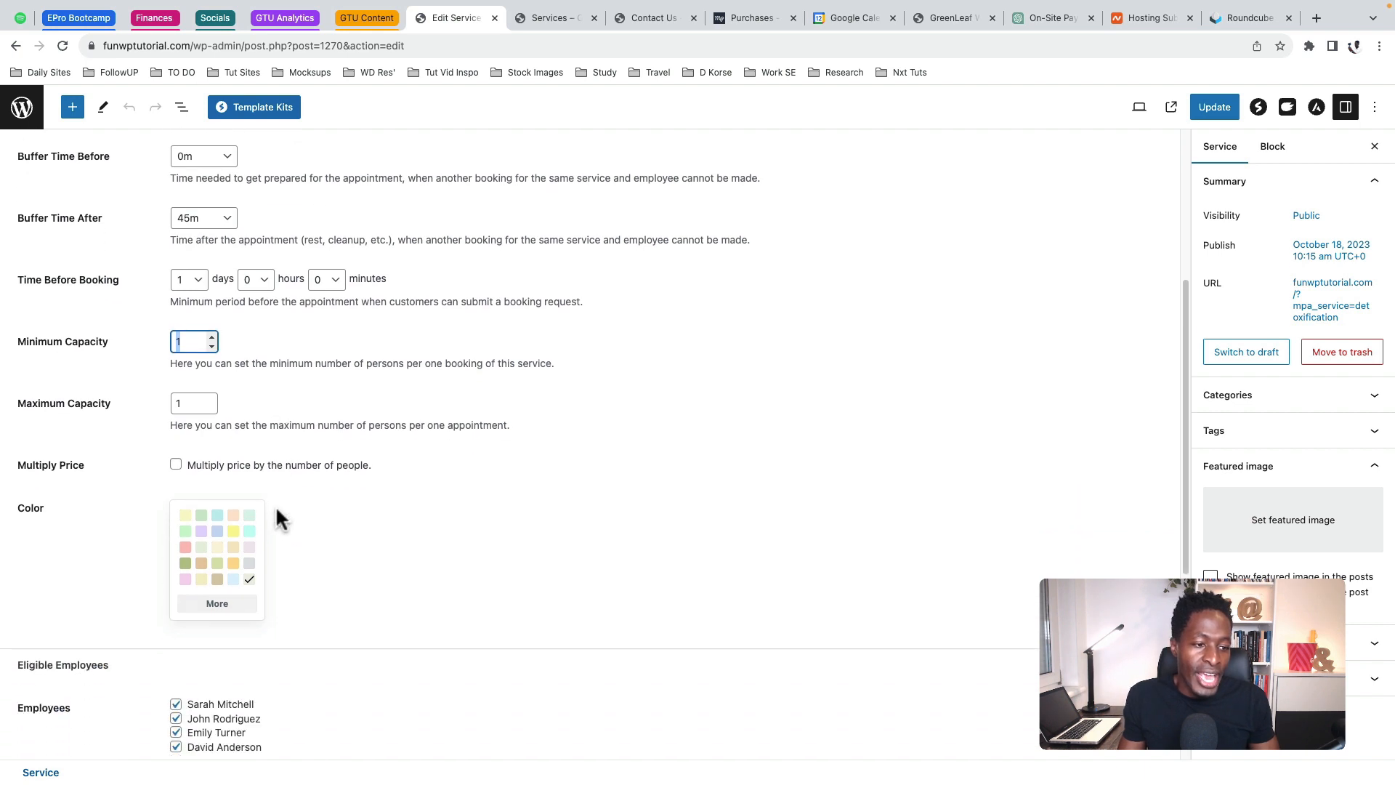
click(177, 465)
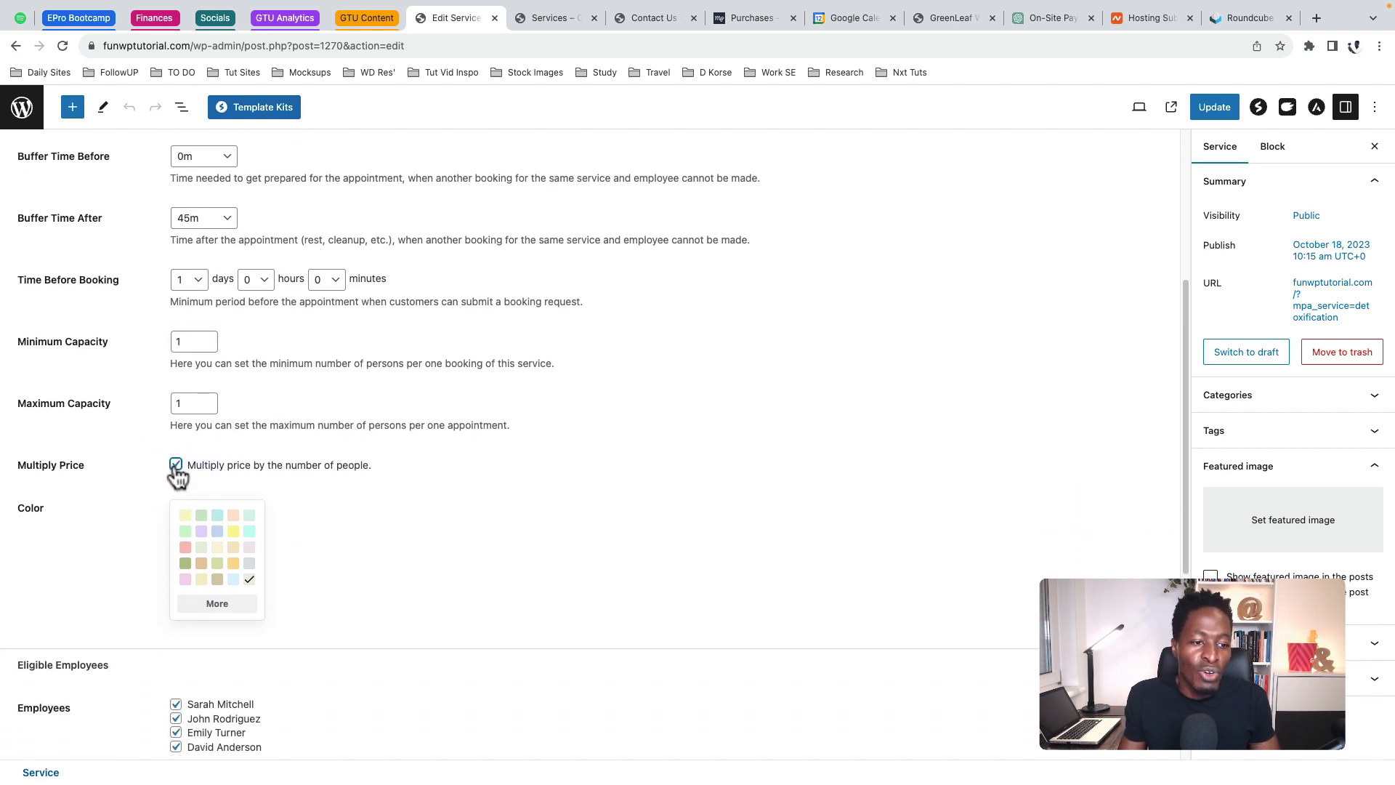
scroll(204, 319, up, 5)
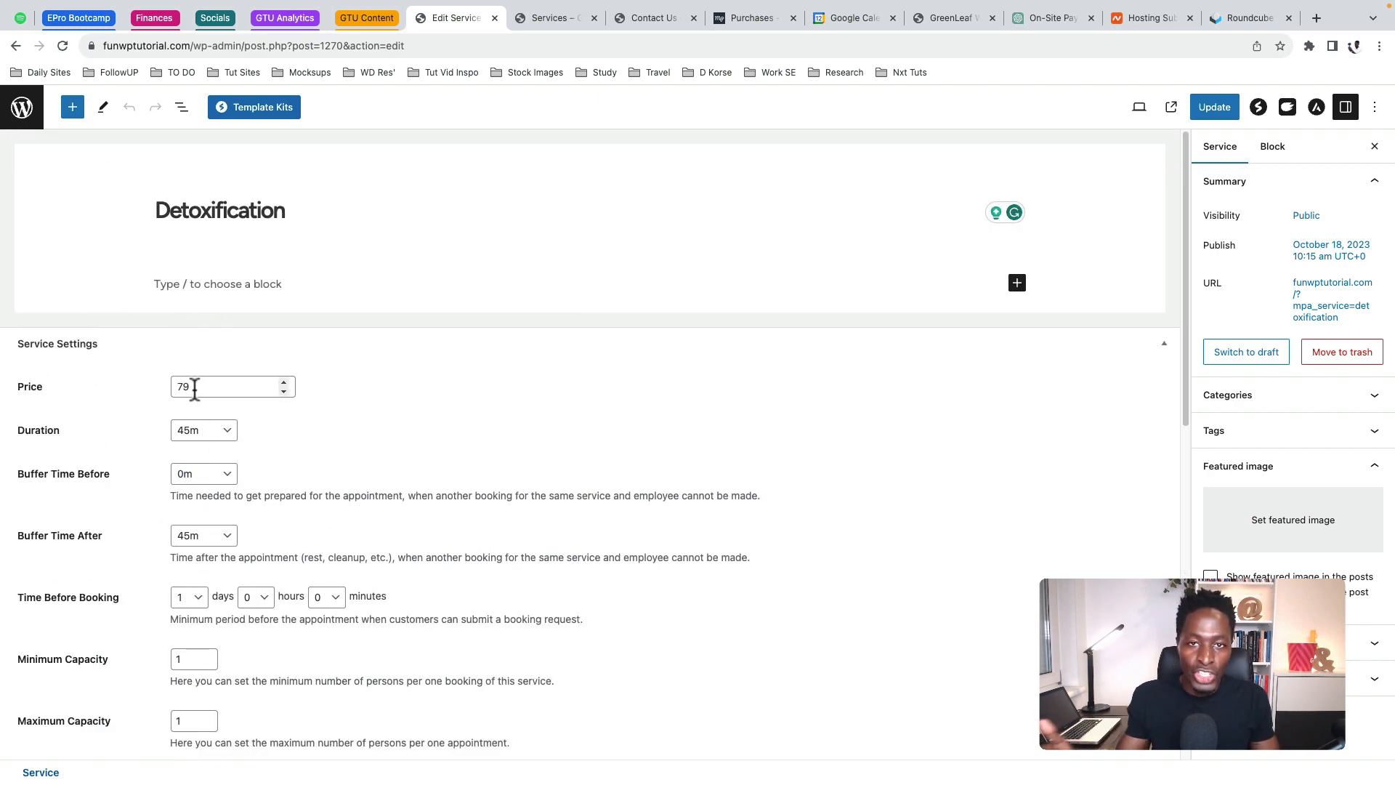
scroll(218, 523, down, 3)
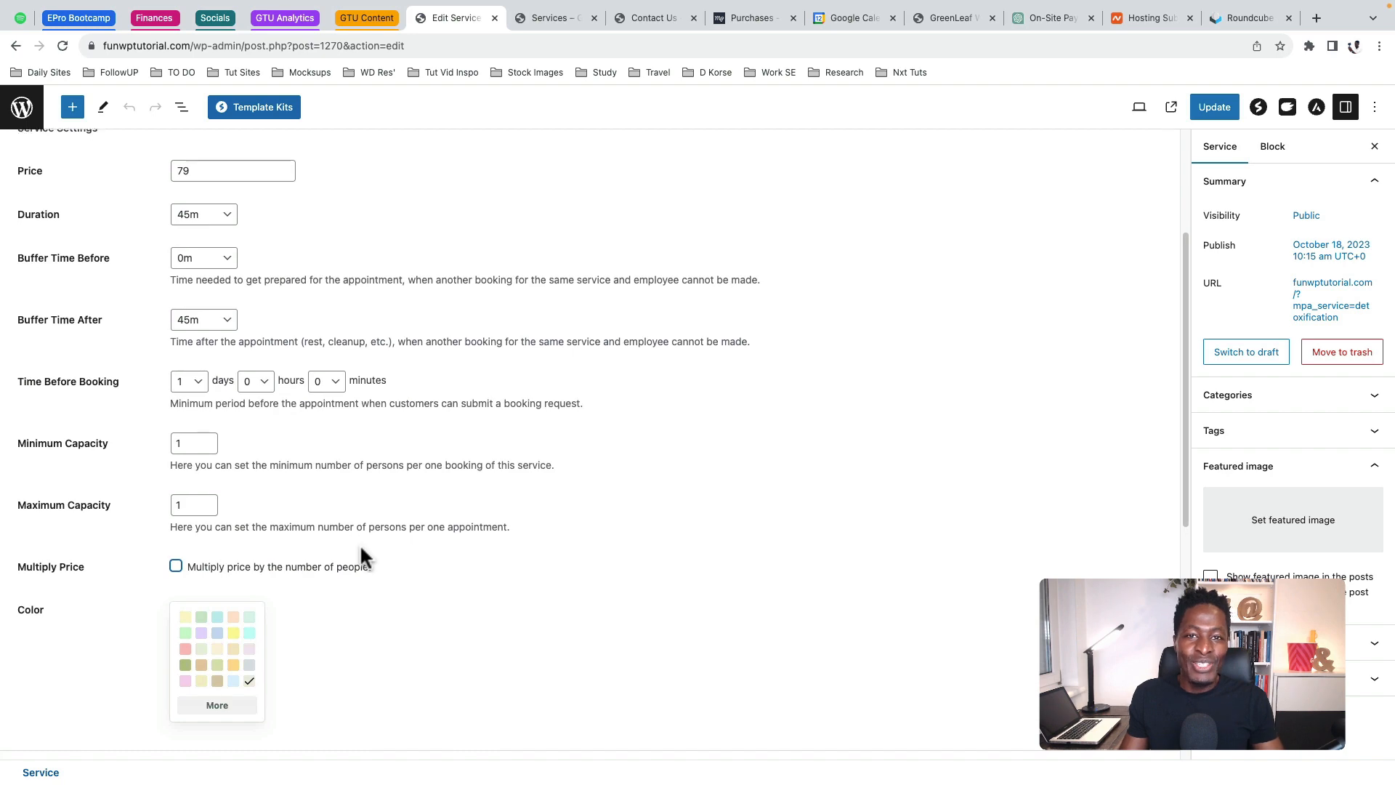
Add a Detoxification variation for the second employee priced 95 and update the service
scroll(360, 543, down, 7)
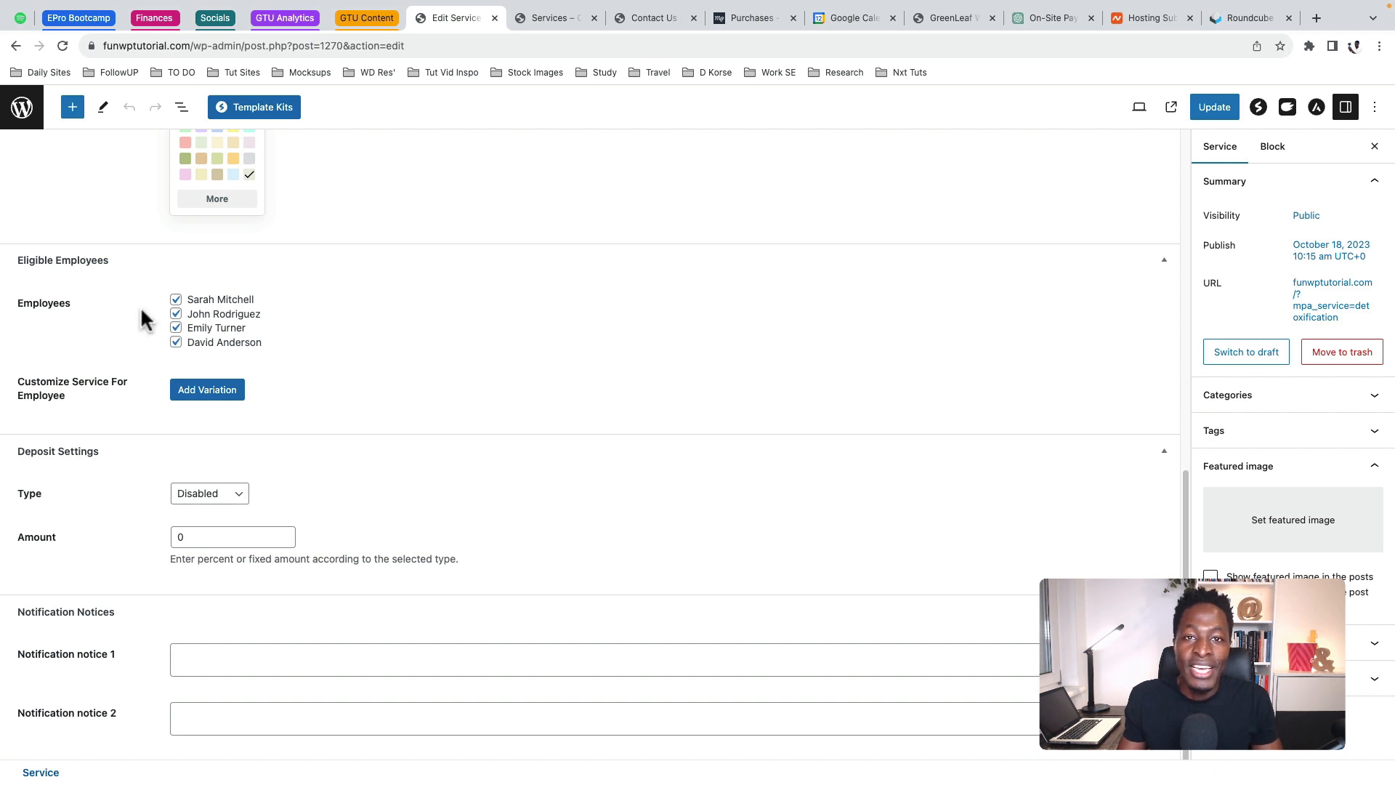
click(211, 390)
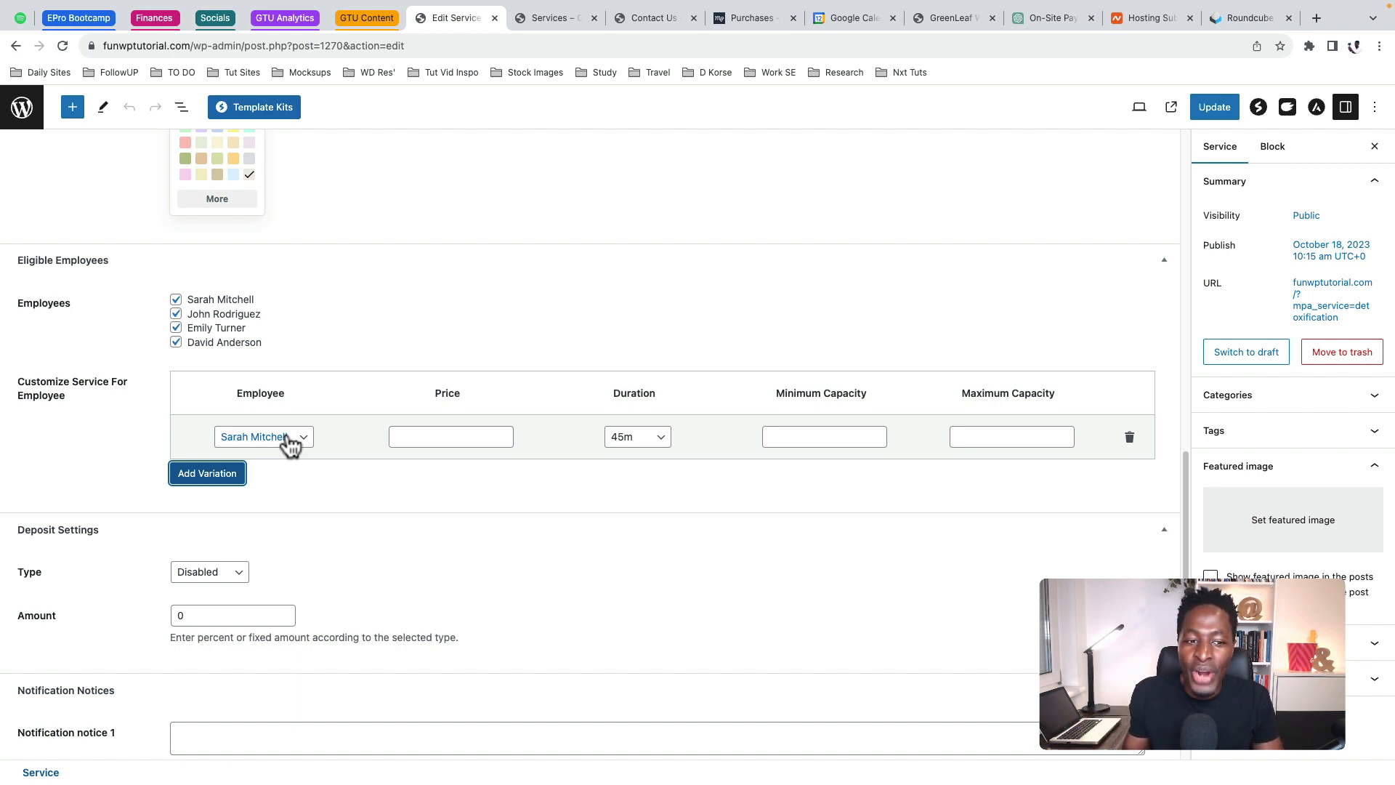
click(290, 438)
click(292, 454)
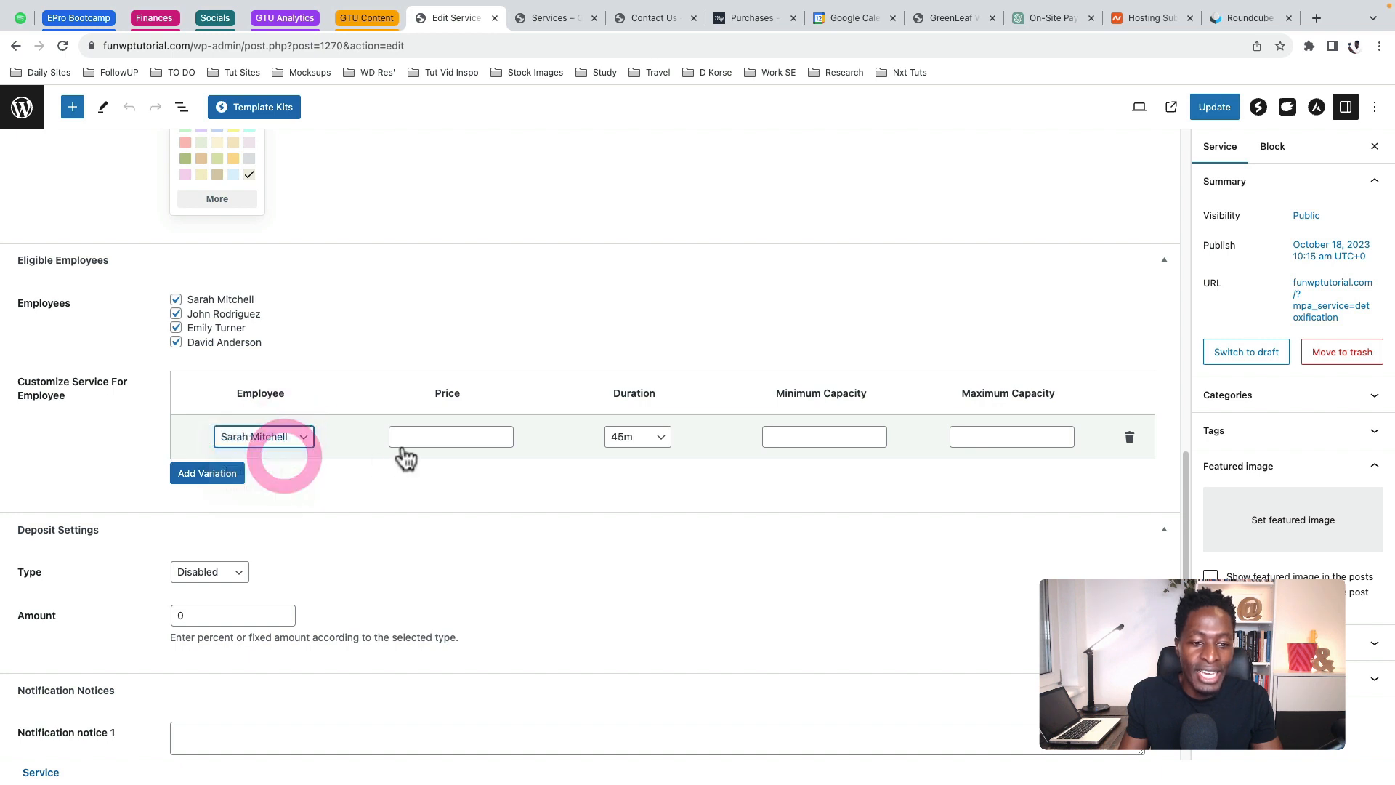
click(460, 436)
text(95)
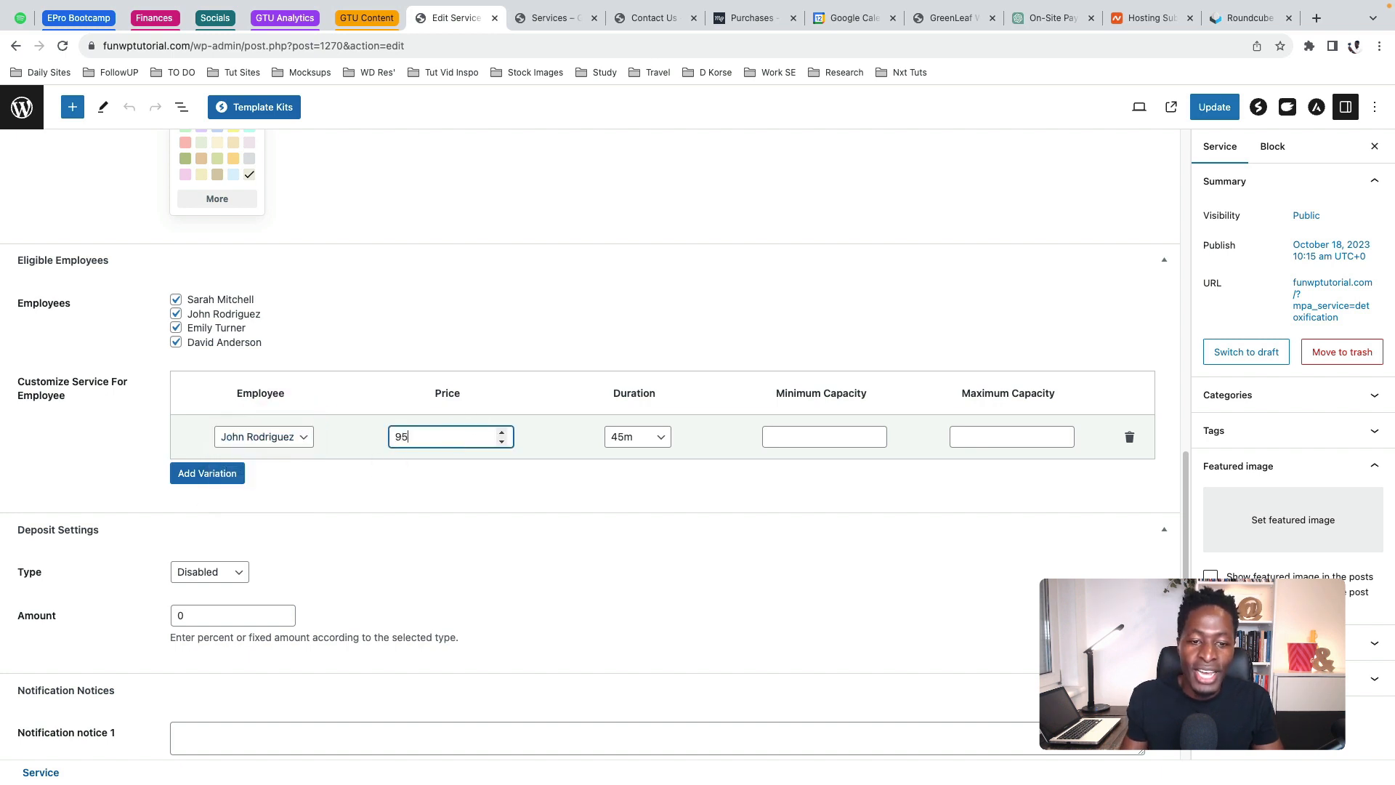
key(Tab)
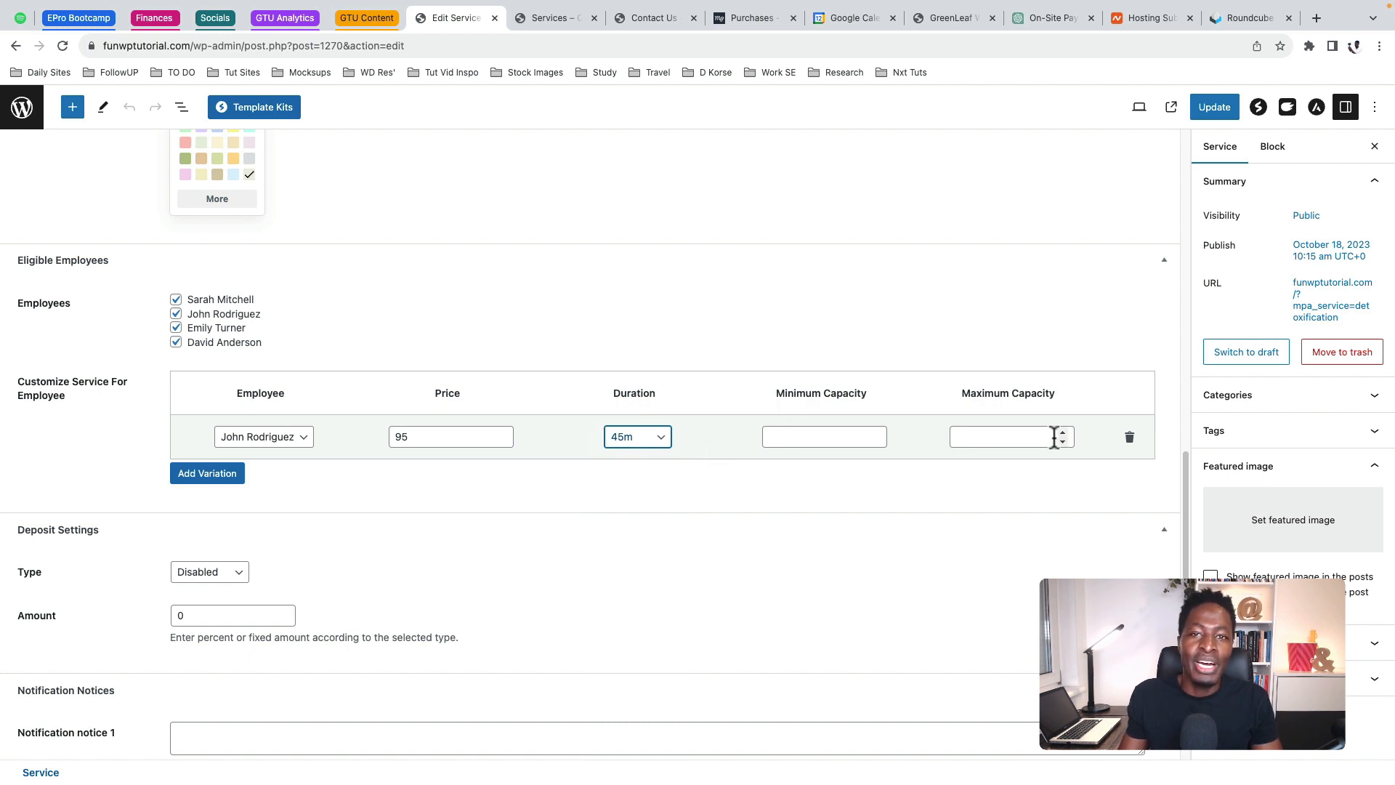
scroll(498, 465, up, 15)
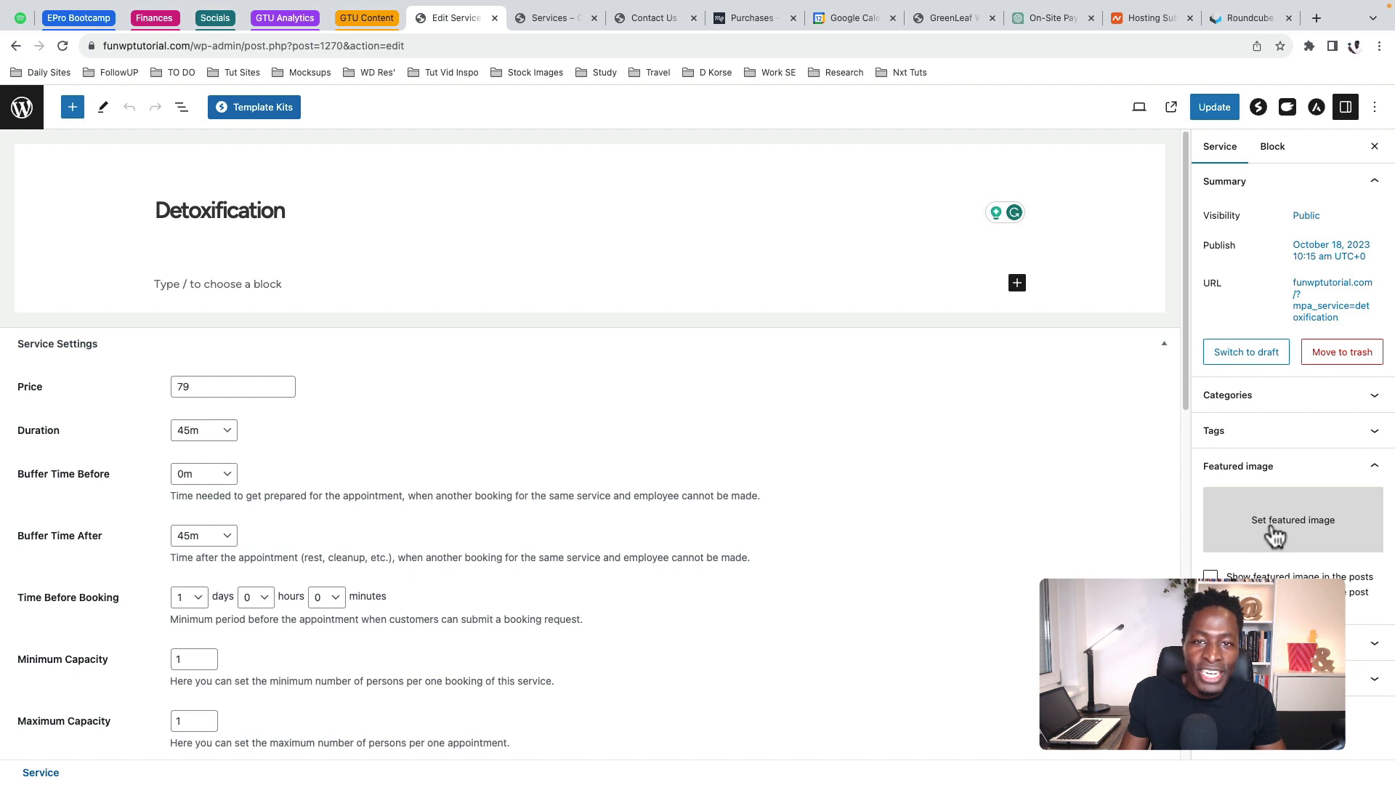
click(1226, 107)
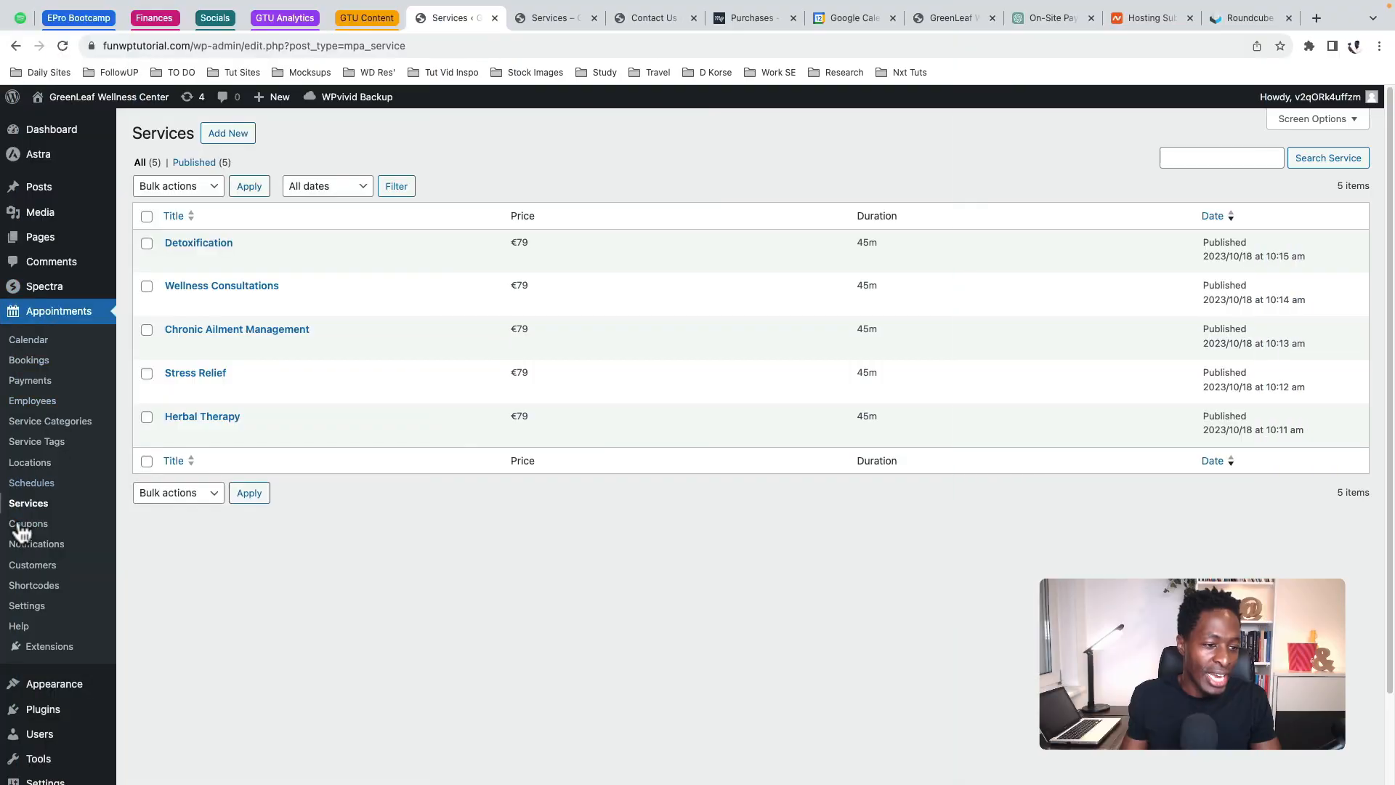
Try the Employee and Main Location selects on a new schedule, then return without saving
click(33, 487)
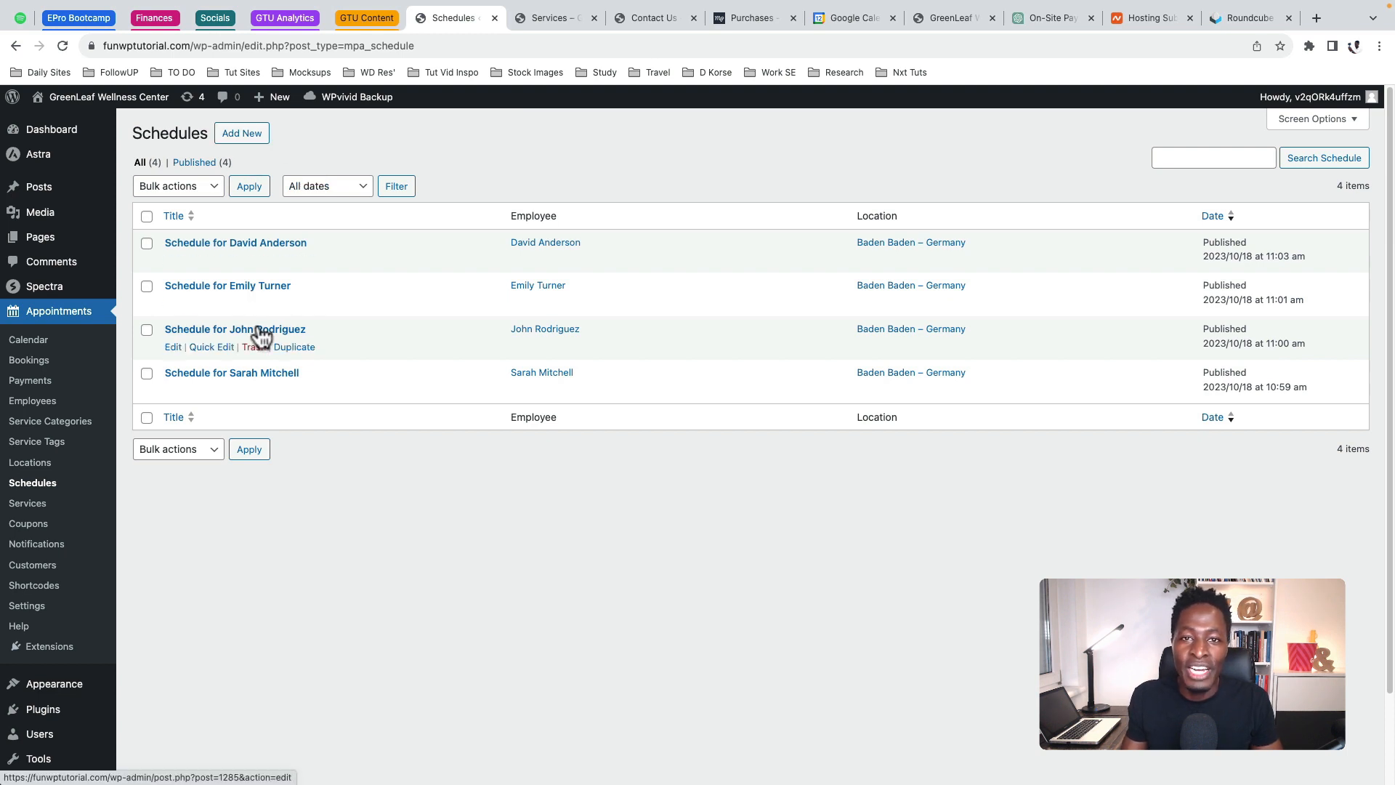
click(254, 145)
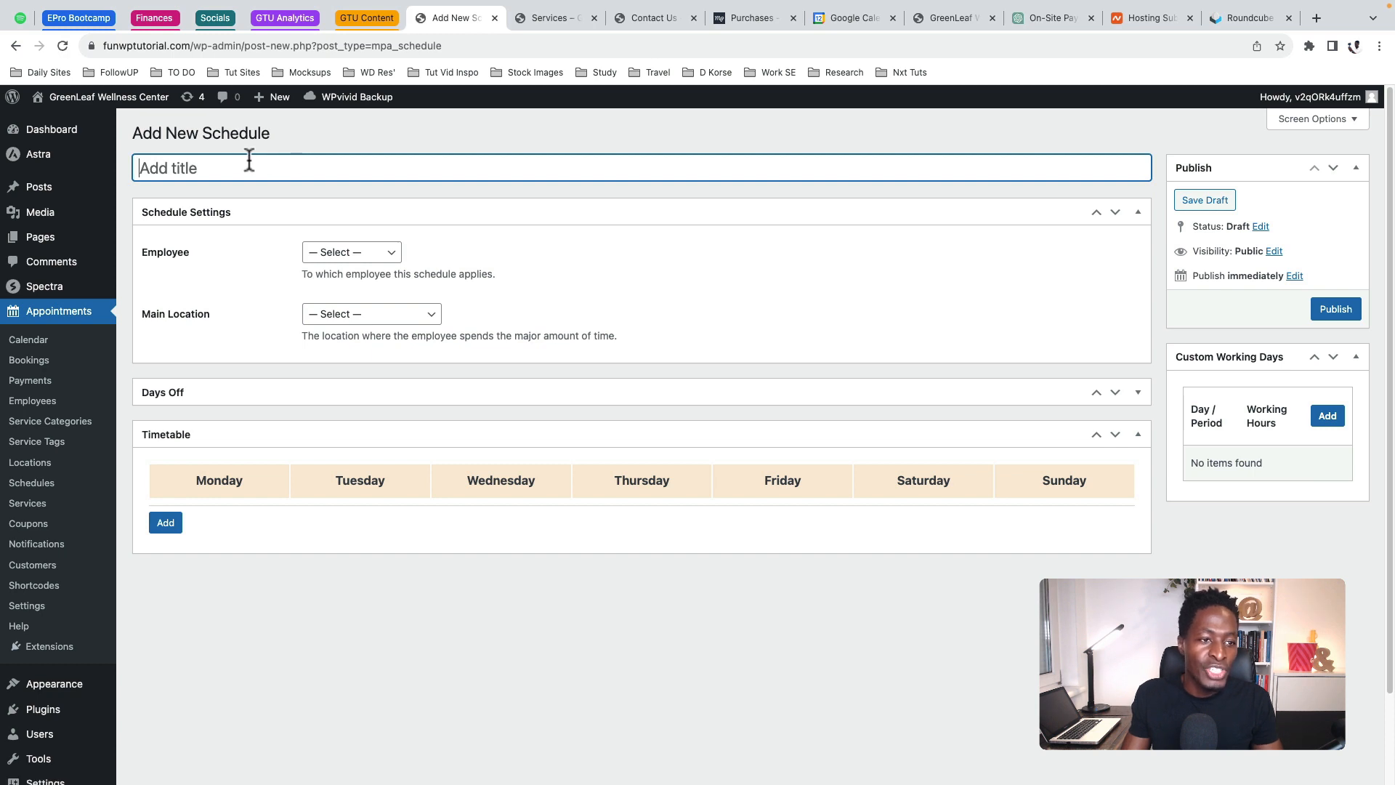
click(356, 253)
click(357, 269)
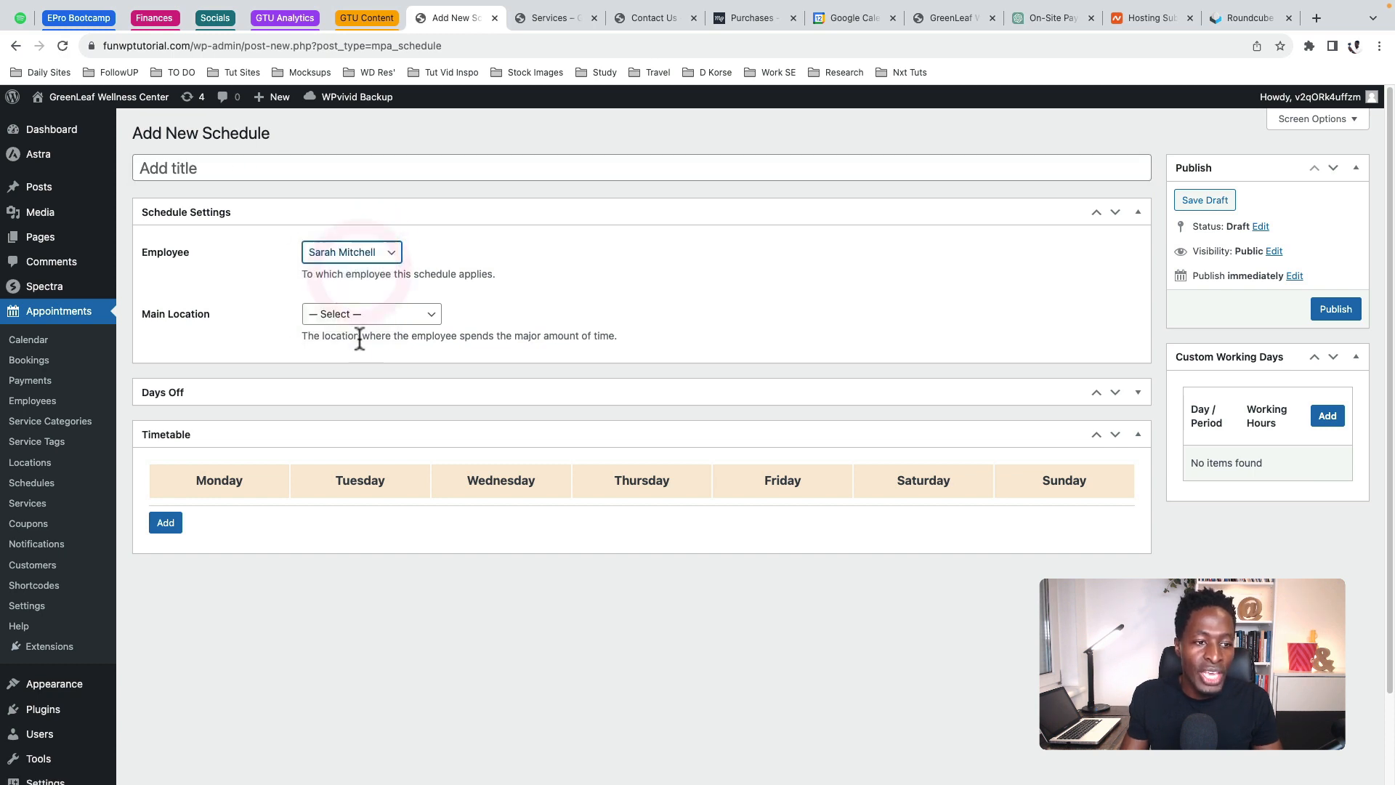
click(368, 313)
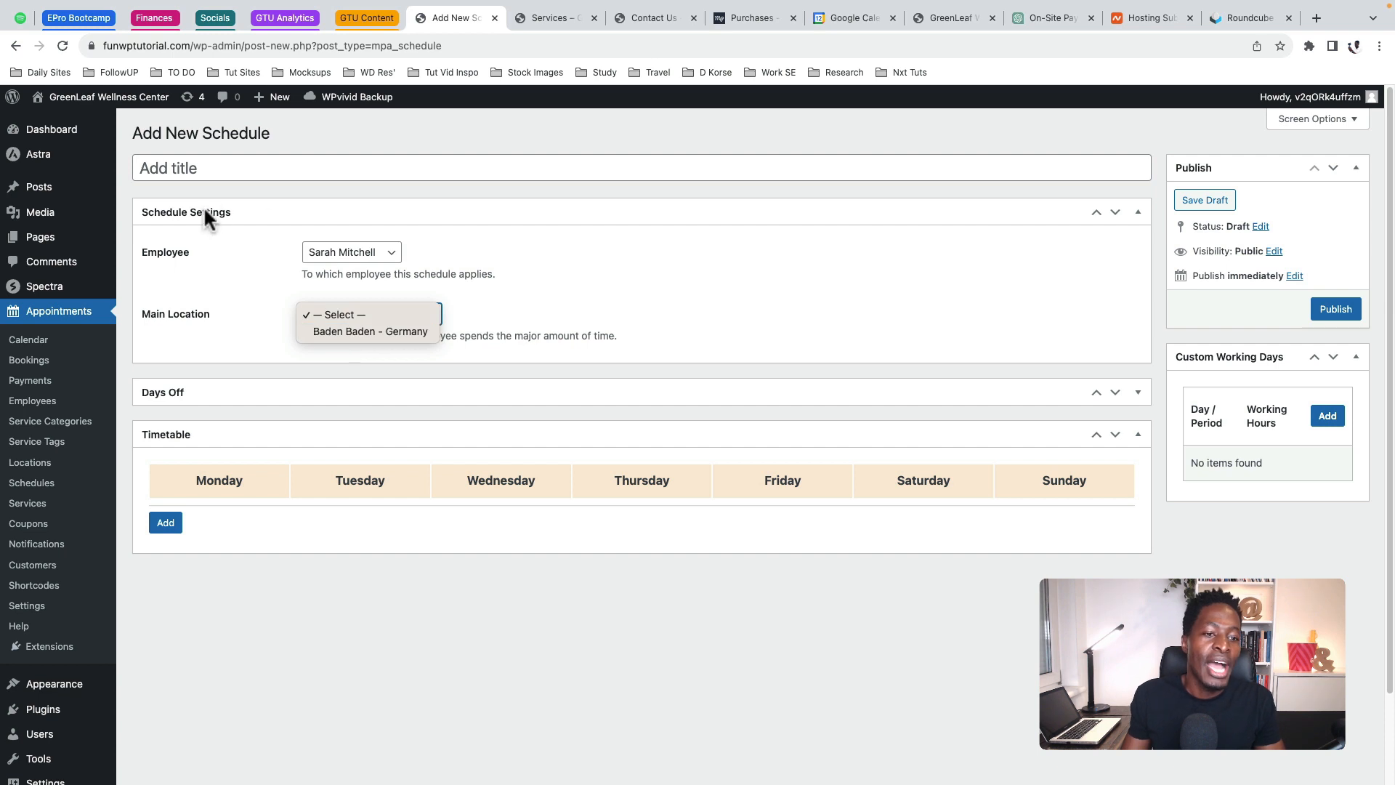
click(220, 234)
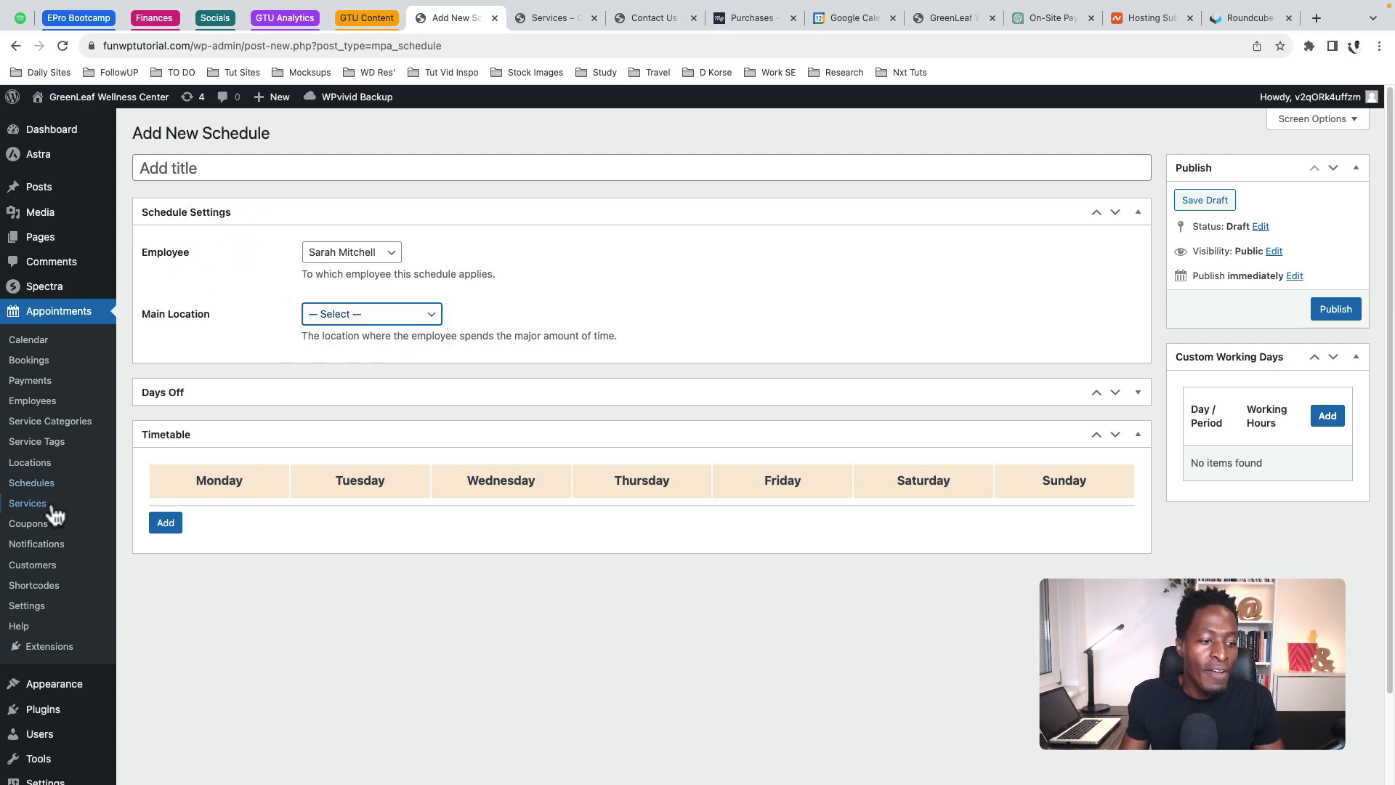
click(32, 484)
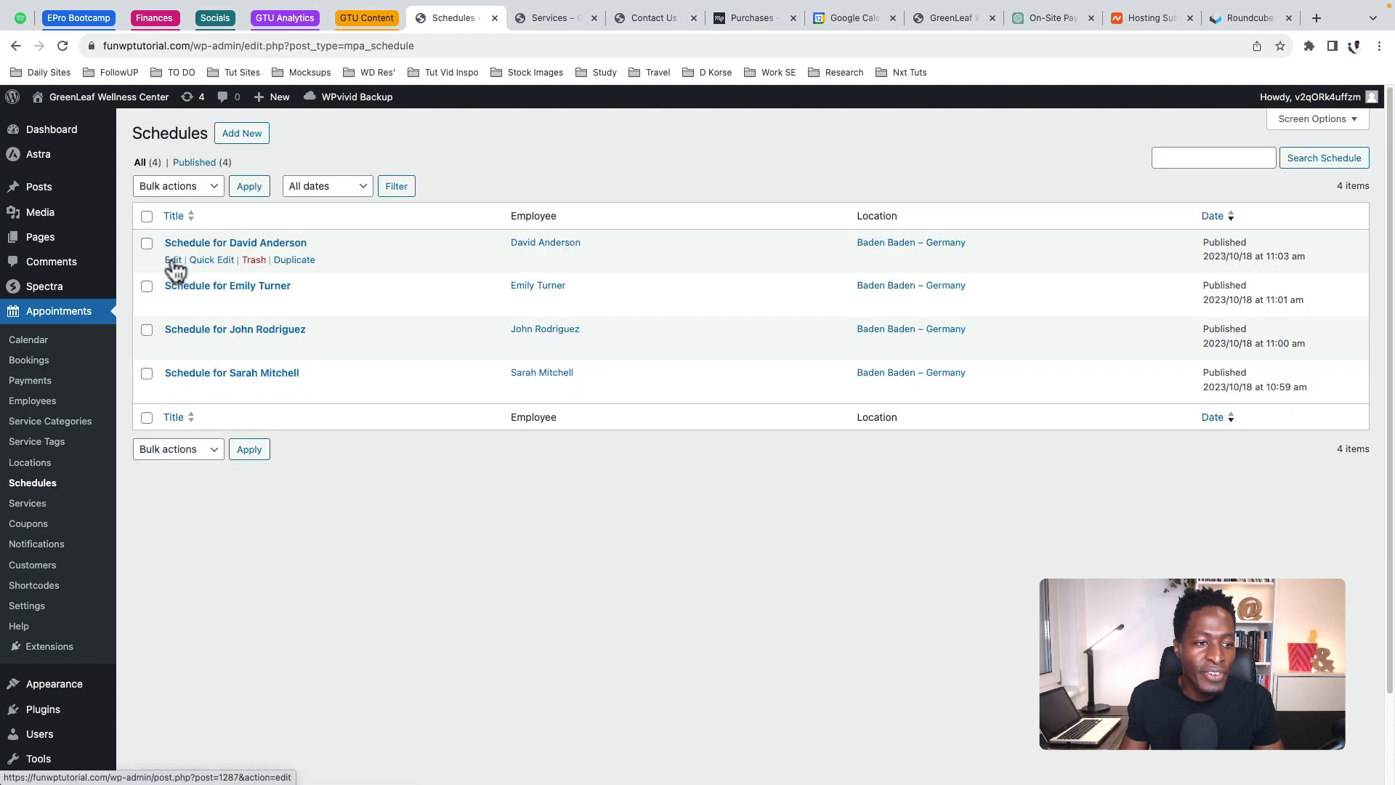
Open the last employee's schedule and review its title, employee and main location
click(173, 261)
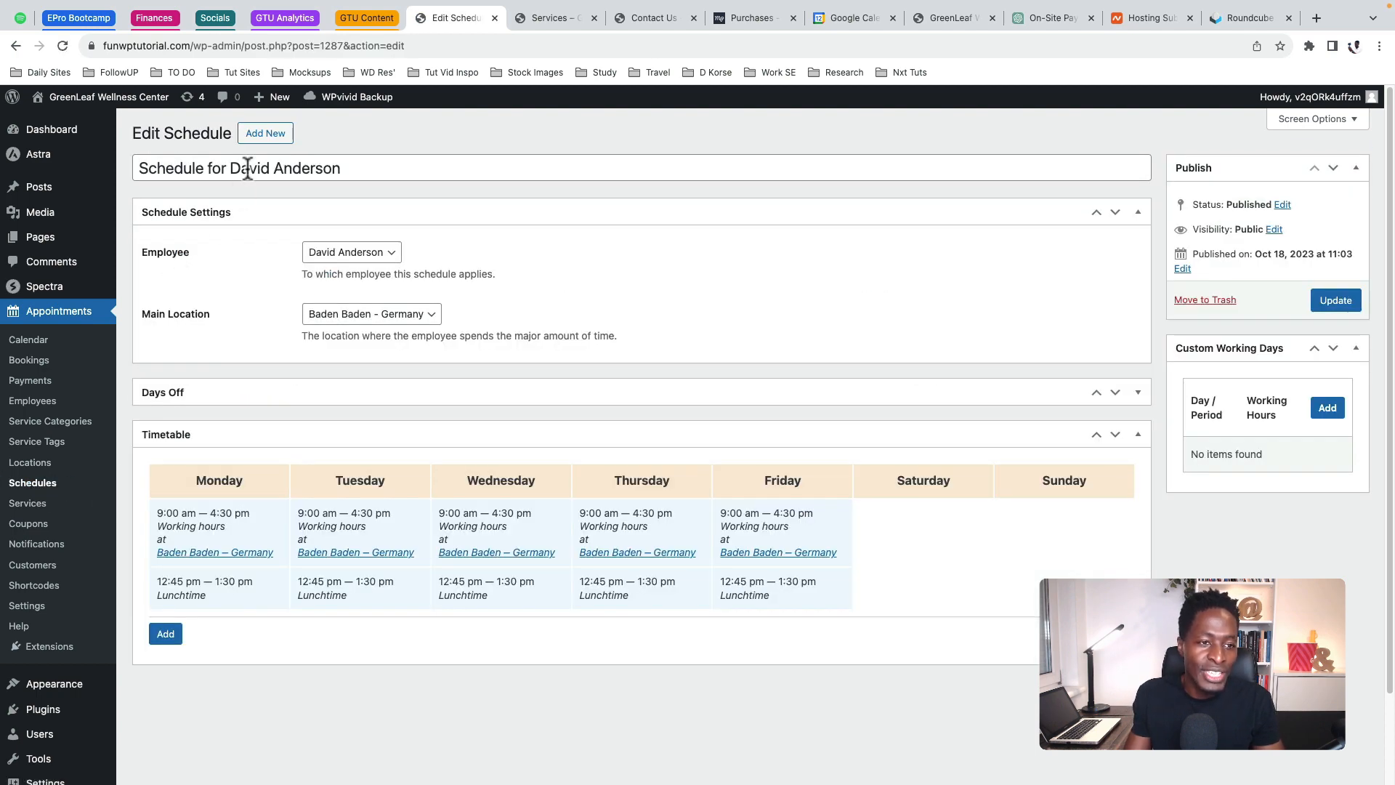
click(247, 167)
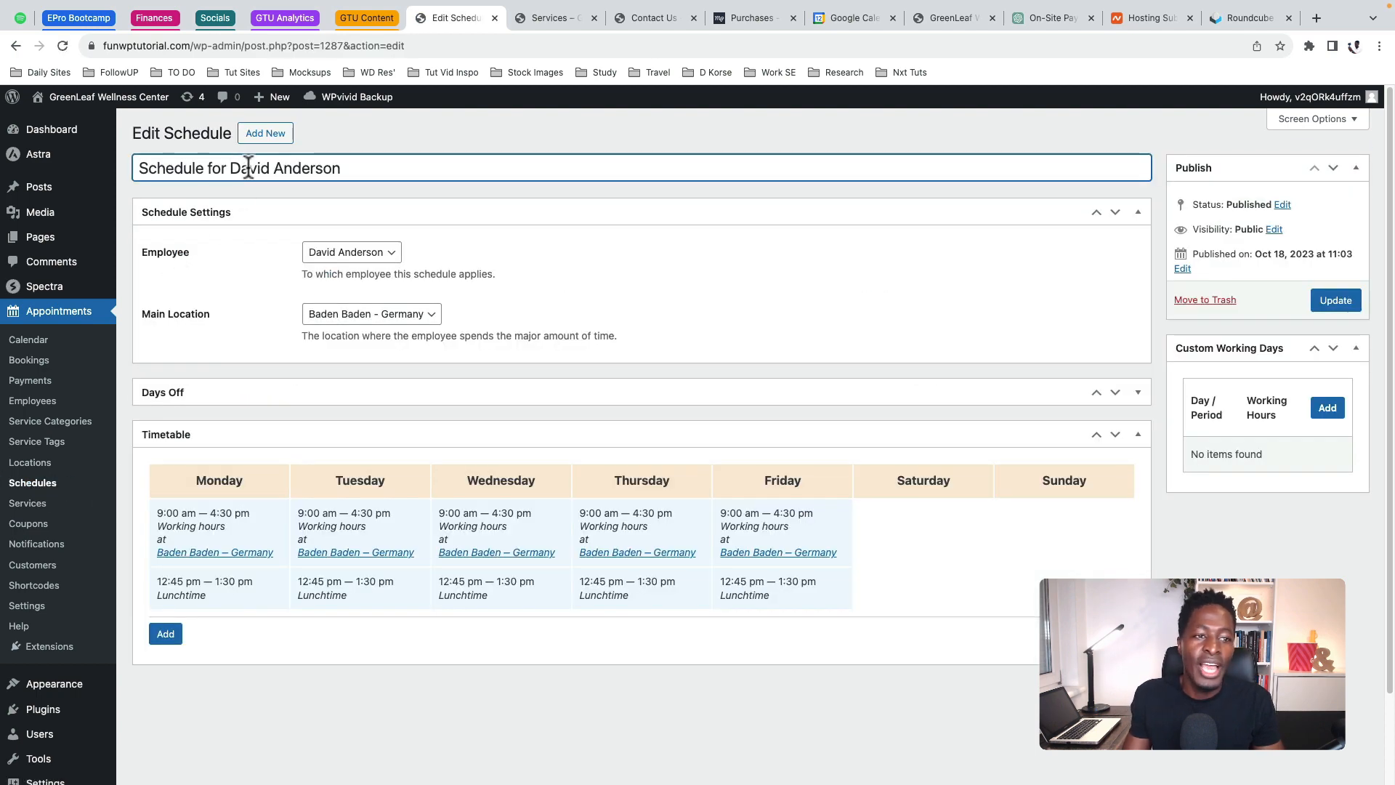
triple_click(248, 167)
click(391, 252)
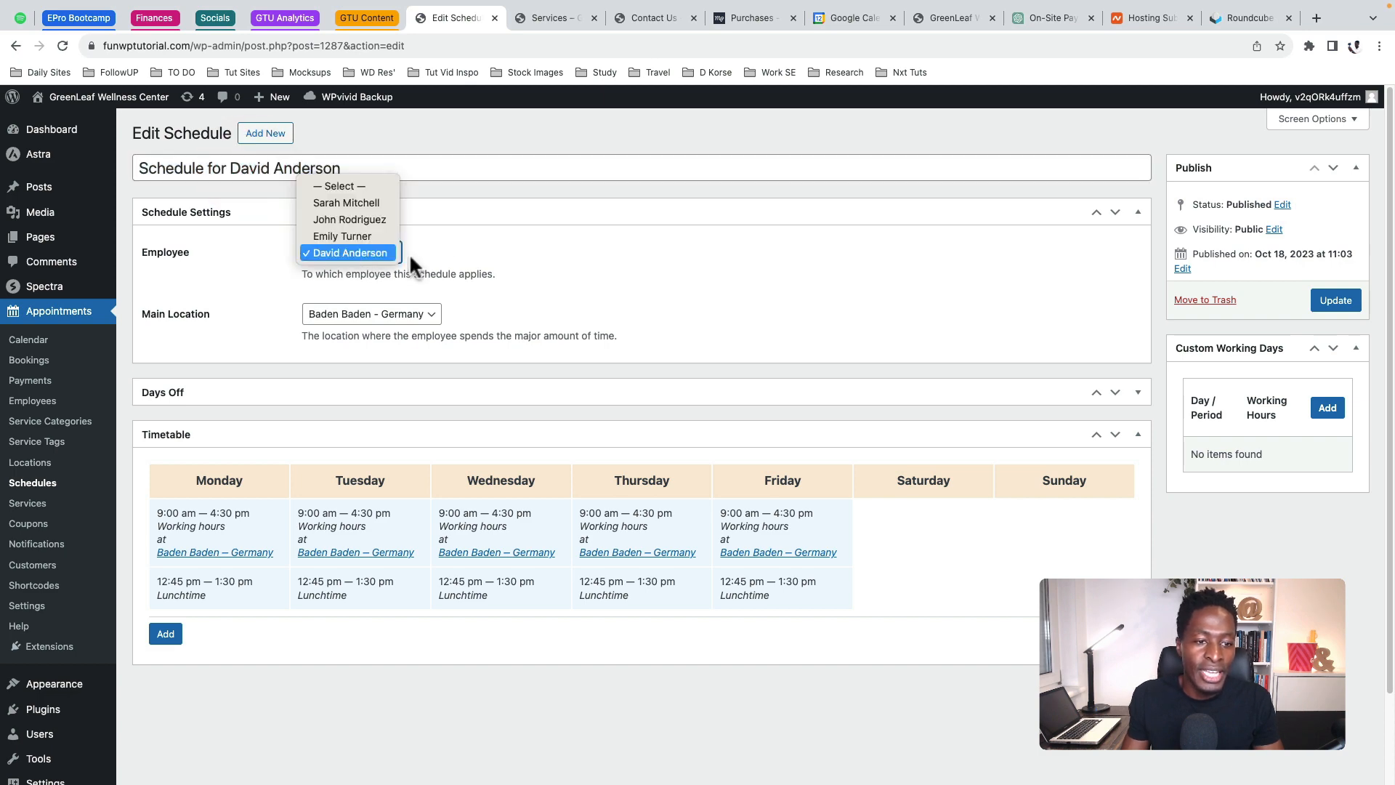
click(503, 265)
click(403, 314)
click(250, 327)
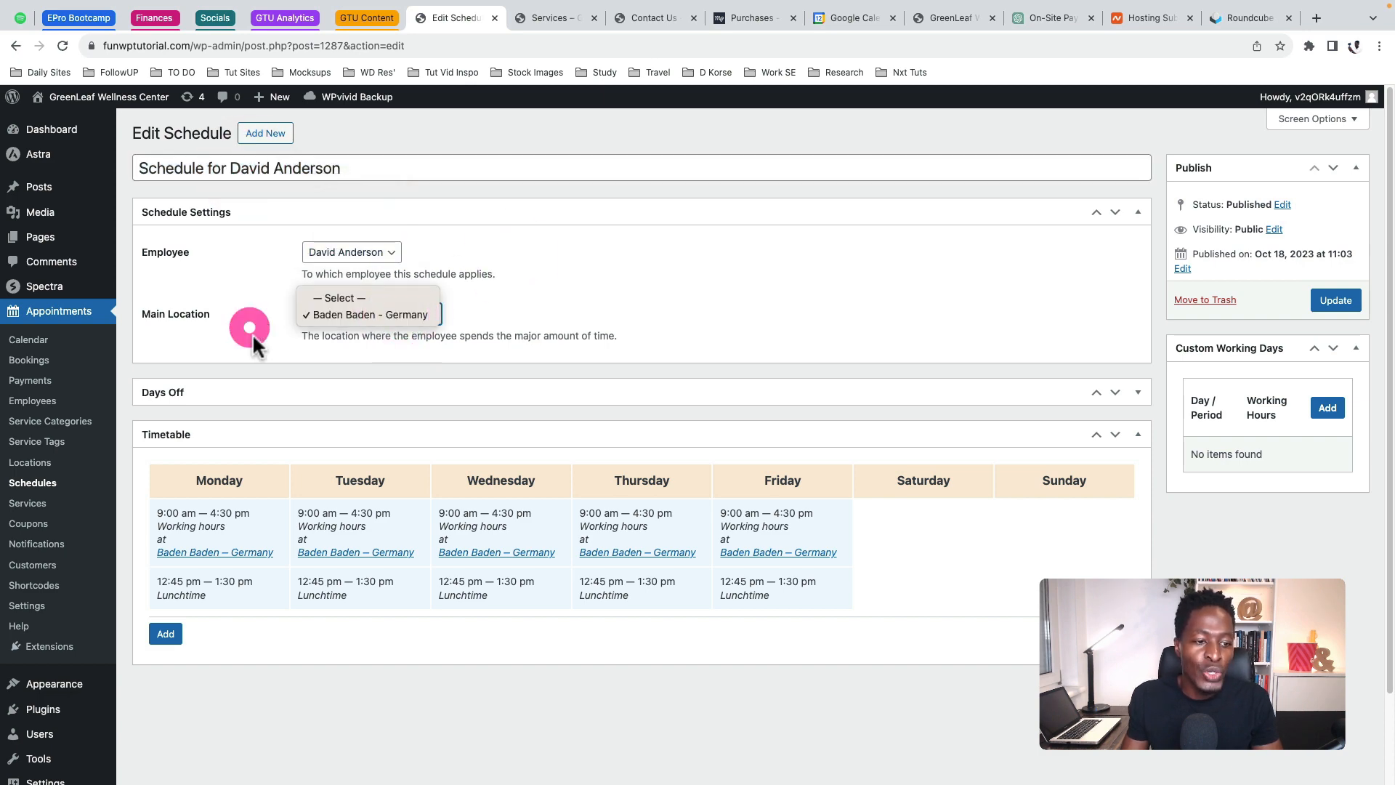
scroll(831, 339, down, 3)
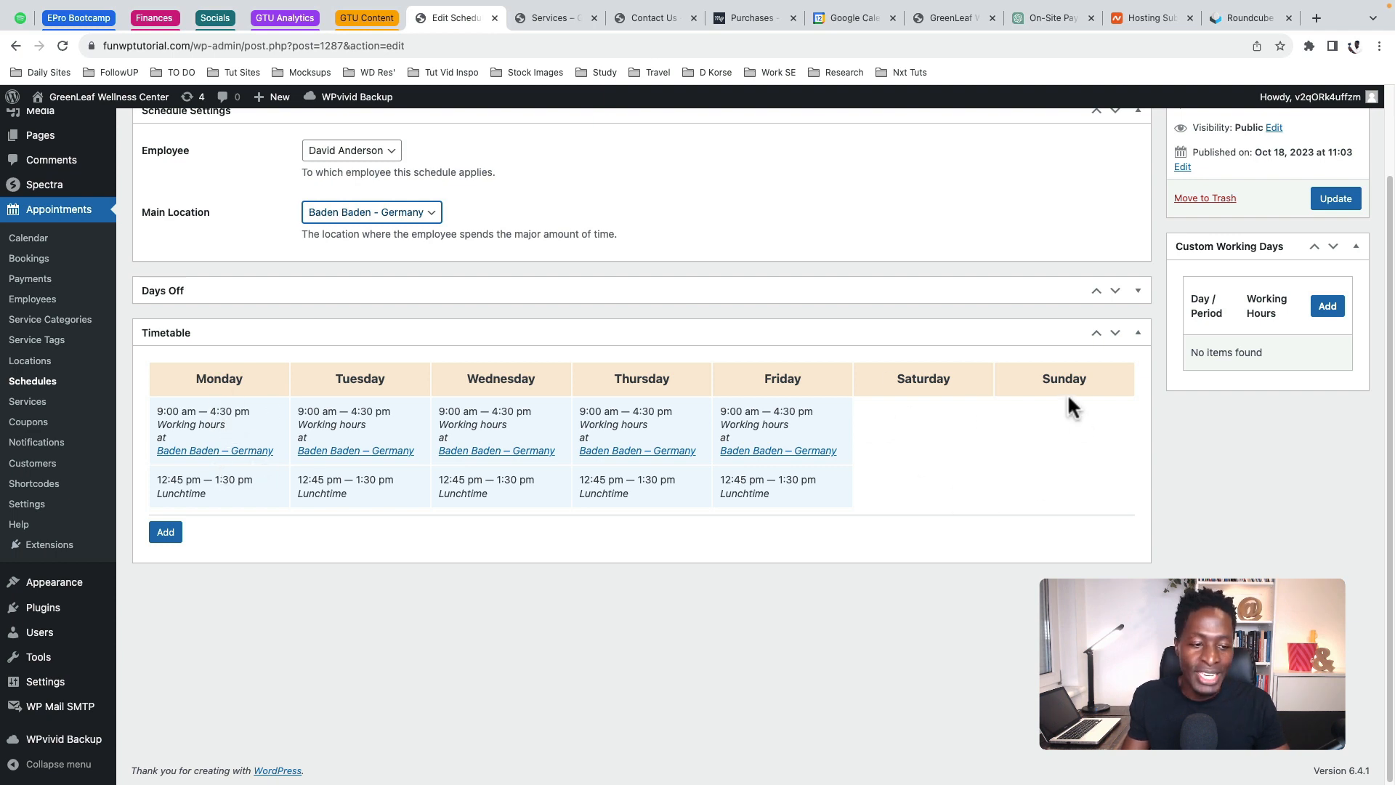
Add a Sunday 12:00 pm–3:00 pm working-hours slot at Baden Baden - Germany to the timetable
click(166, 532)
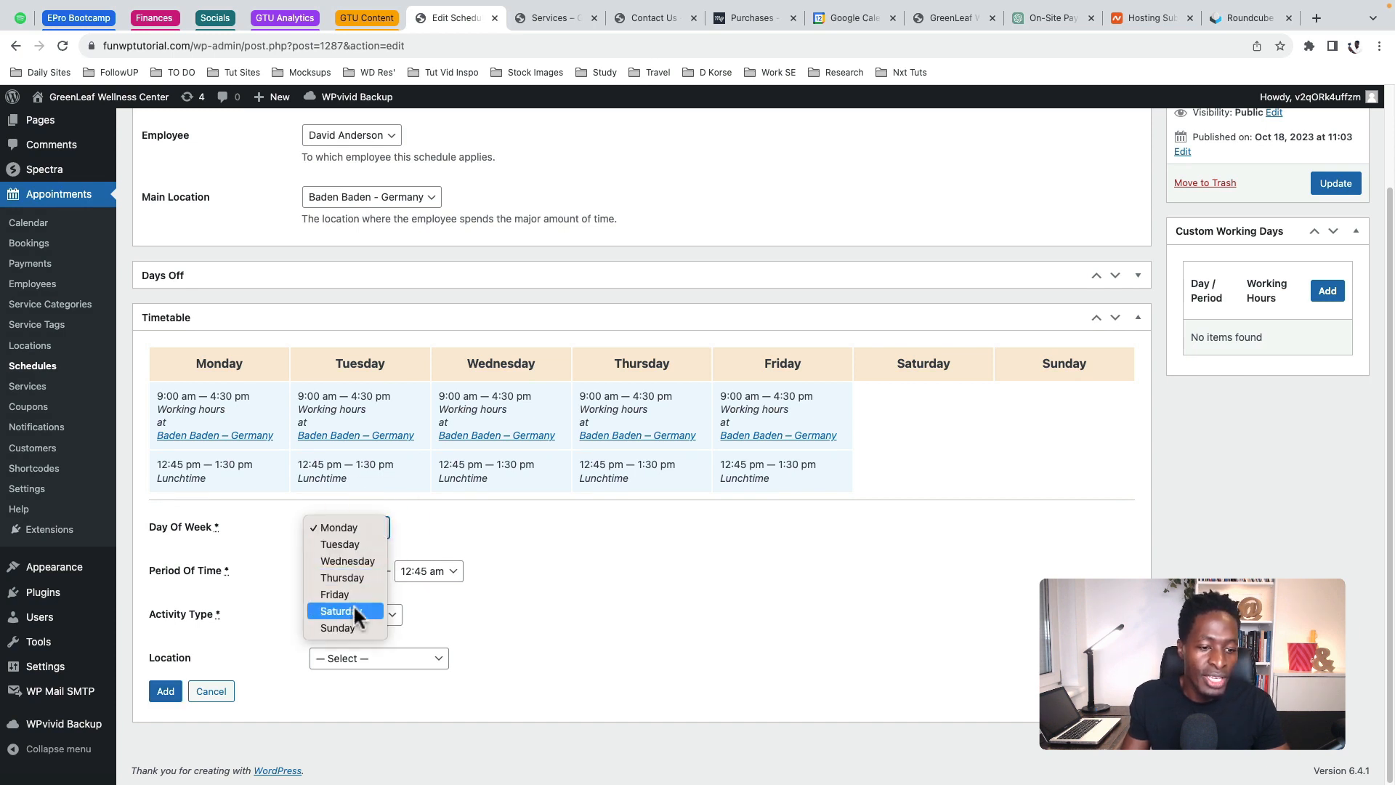
click(344, 626)
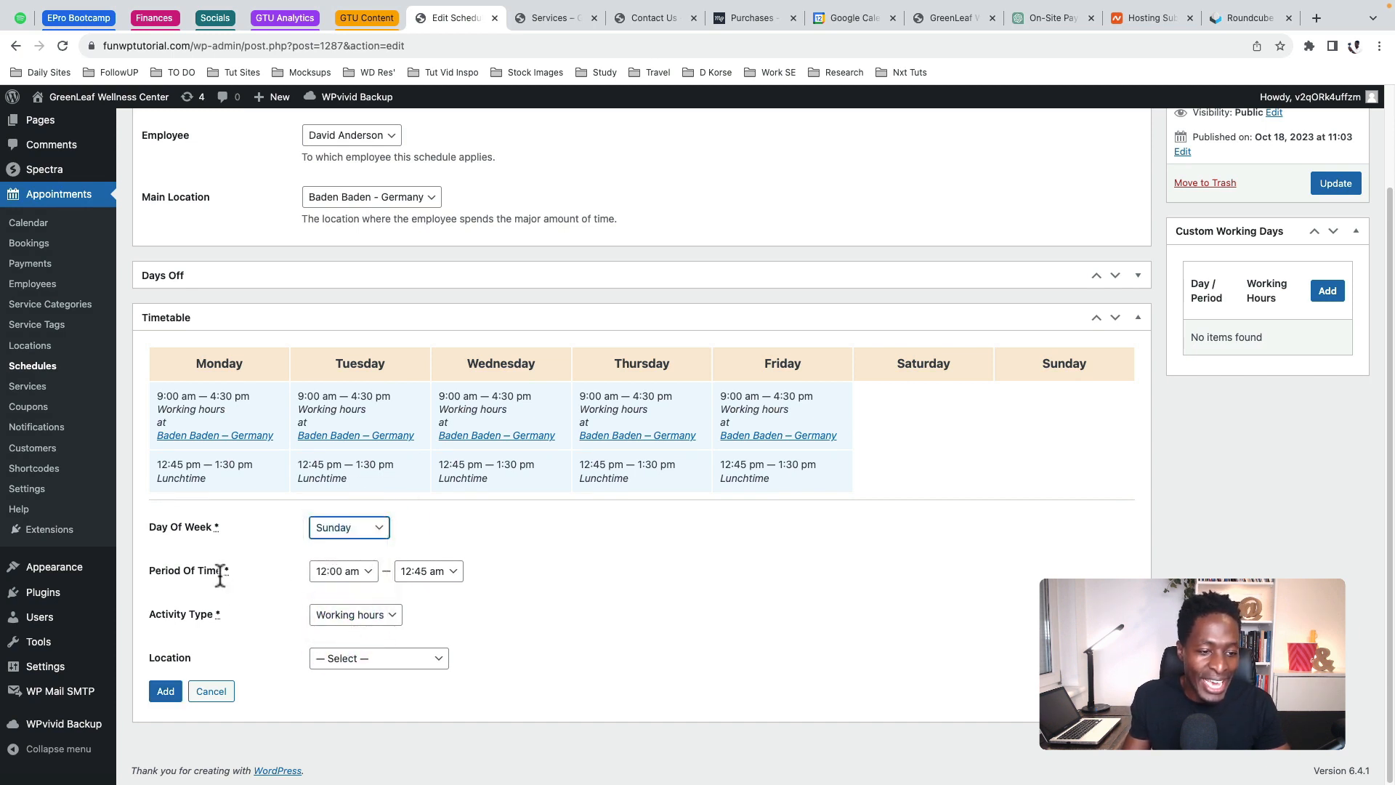
click(341, 572)
click(349, 673)
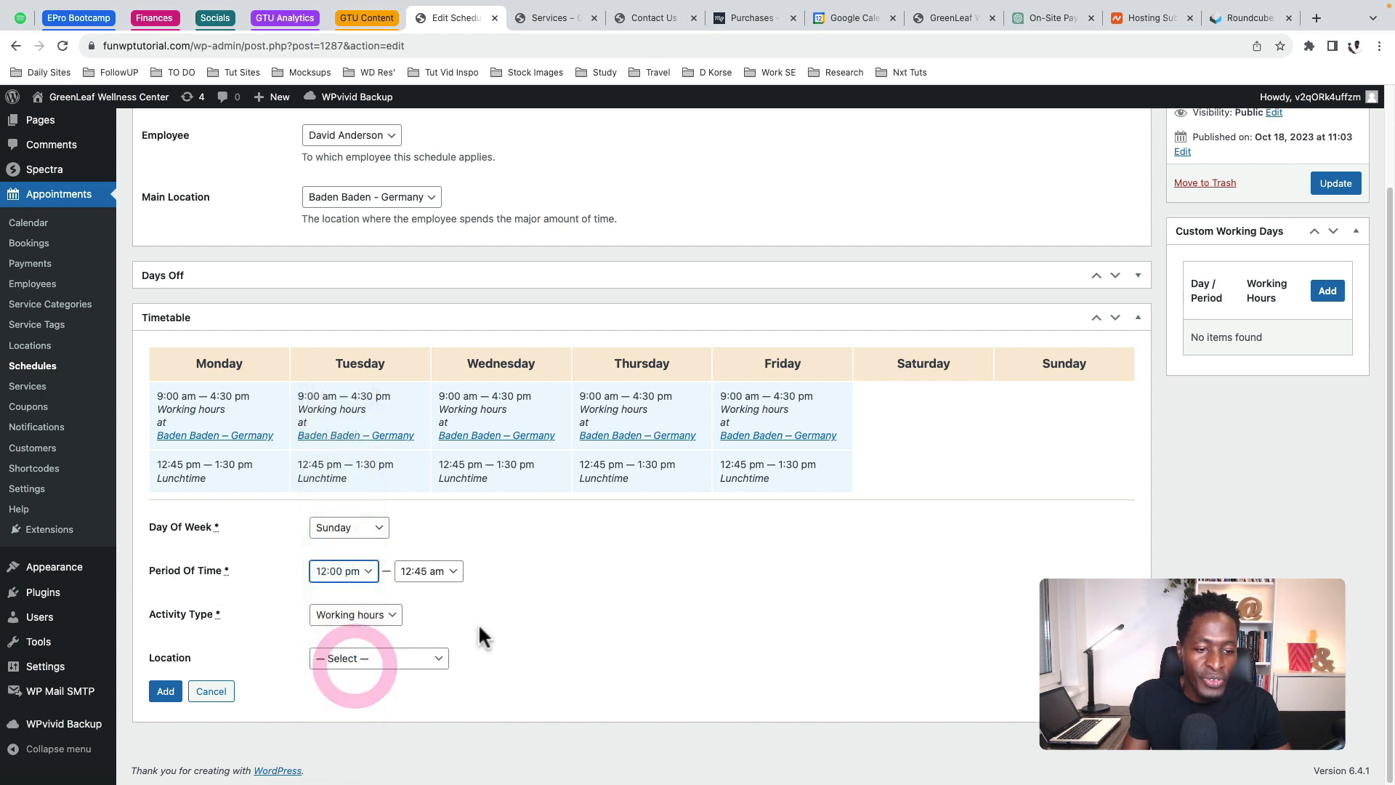
click(442, 580)
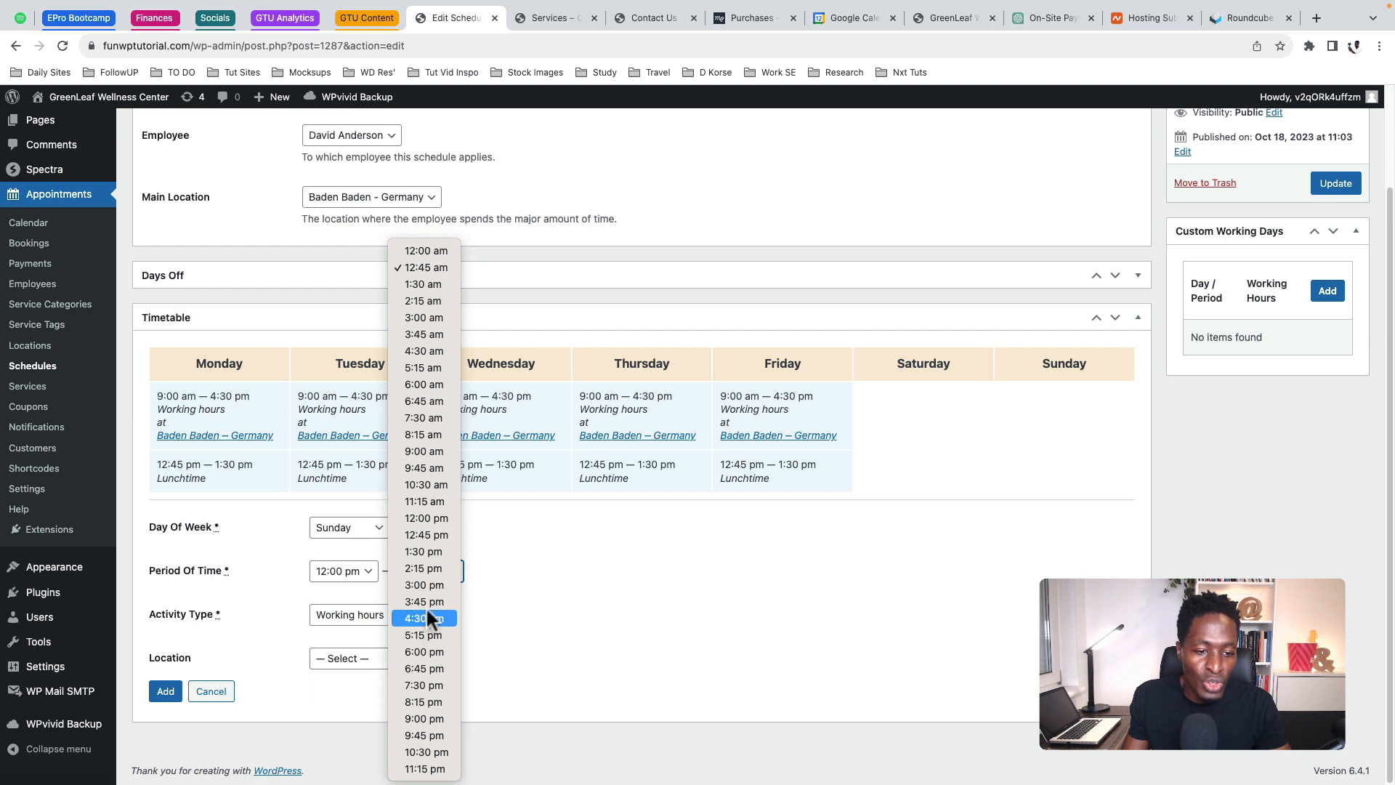
click(426, 586)
click(392, 613)
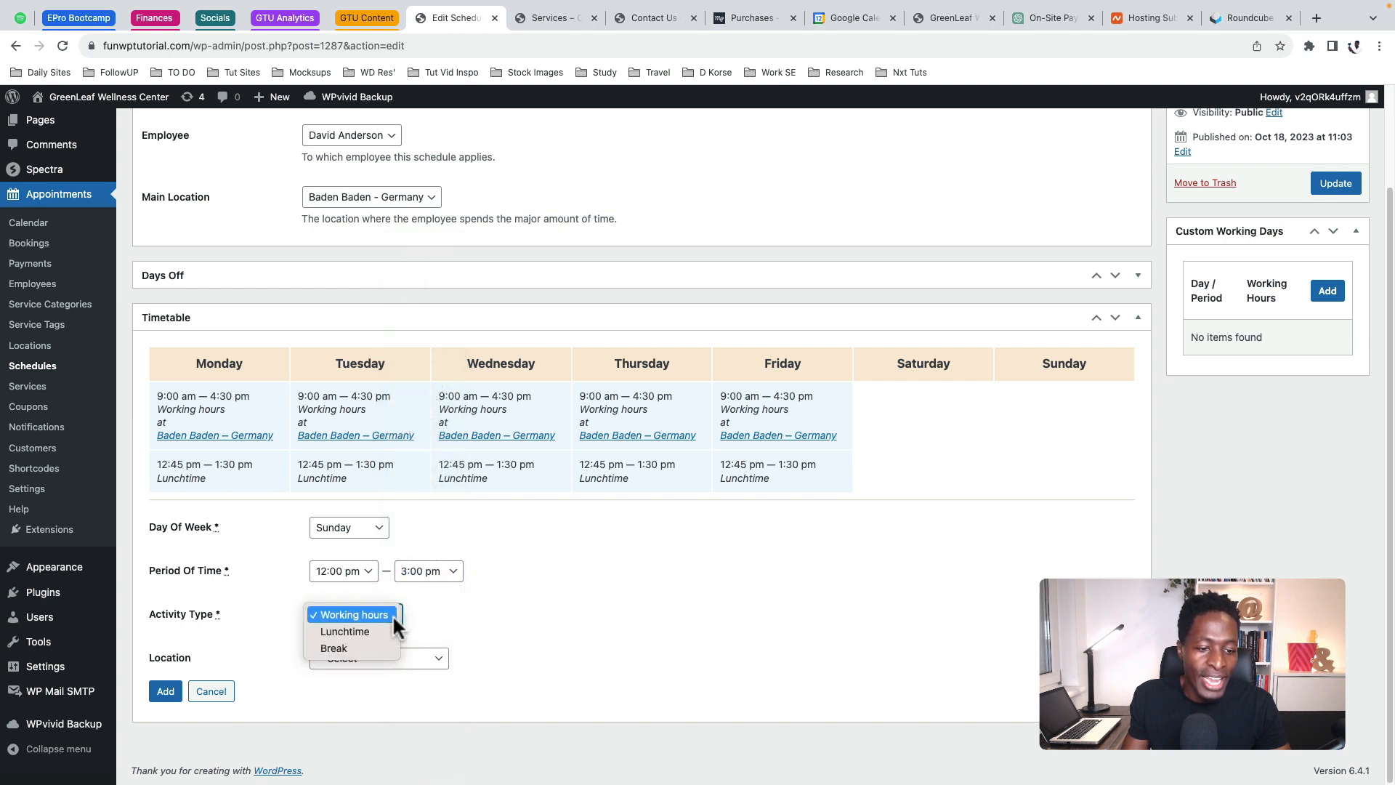
click(514, 618)
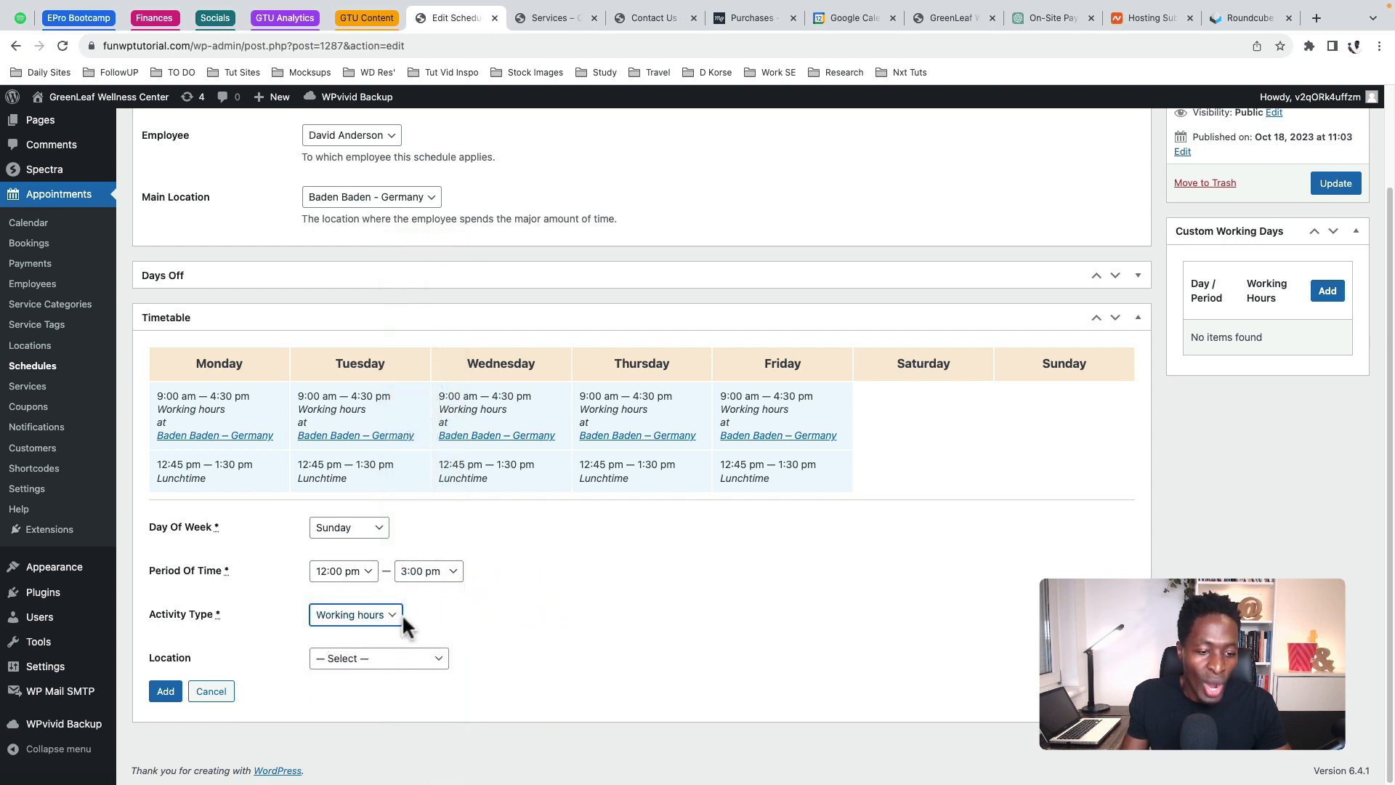
click(383, 655)
click(378, 671)
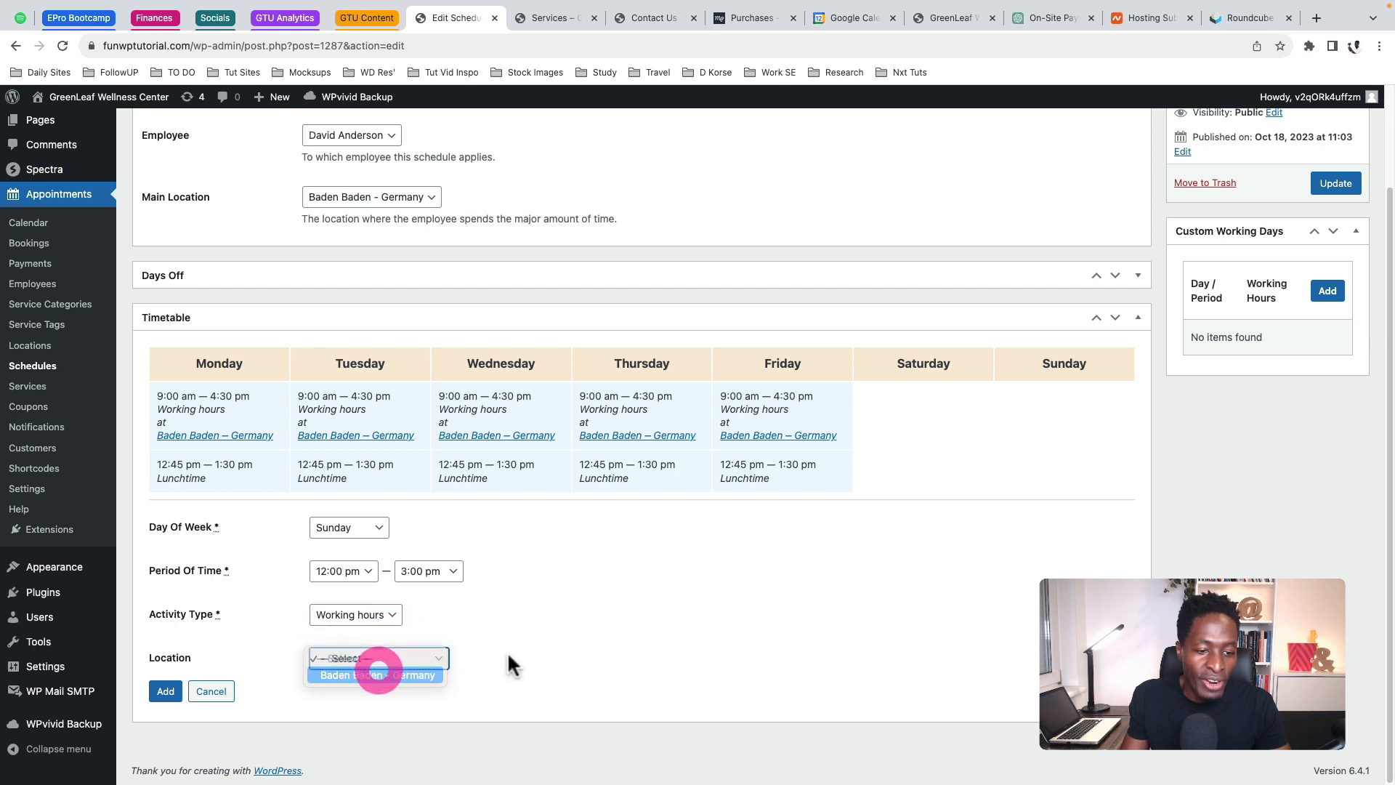
click(540, 644)
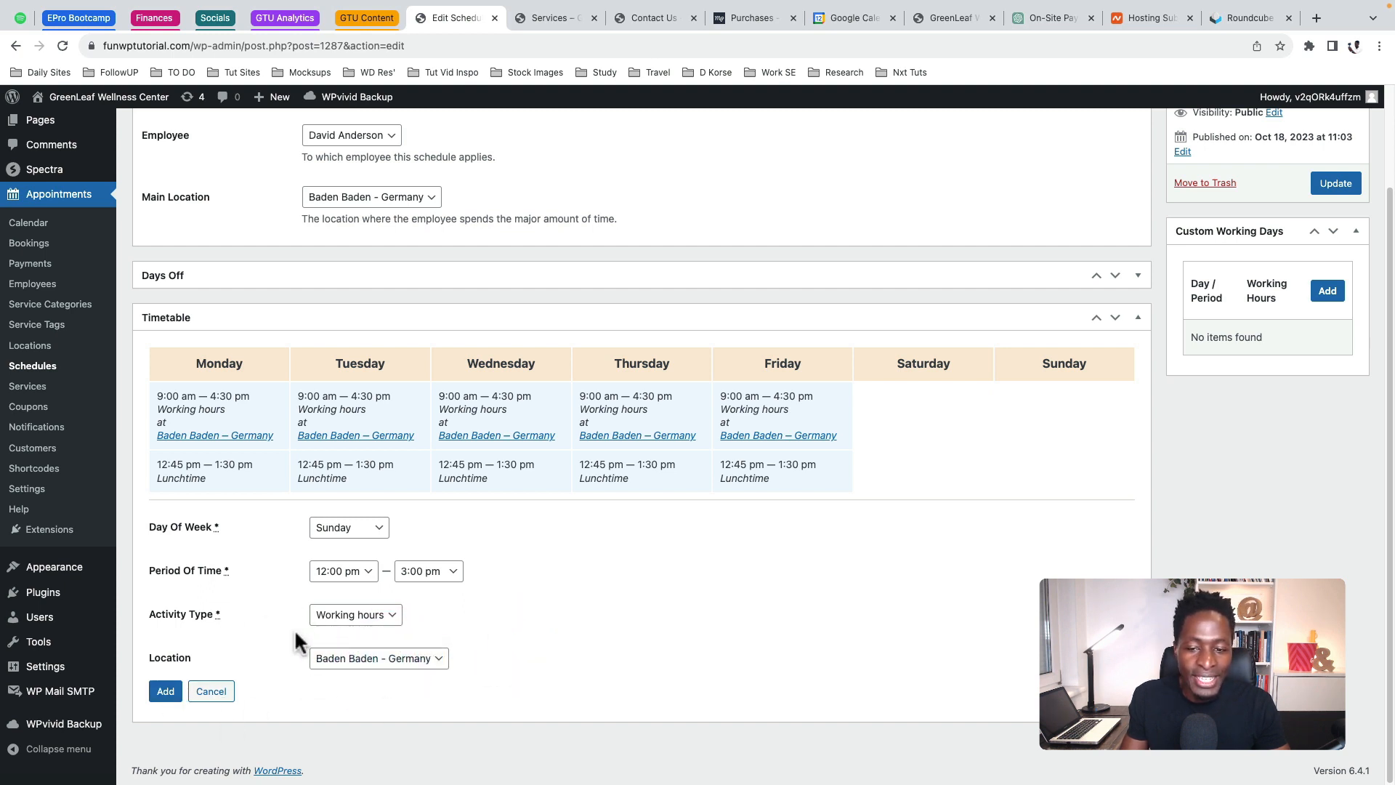
click(157, 690)
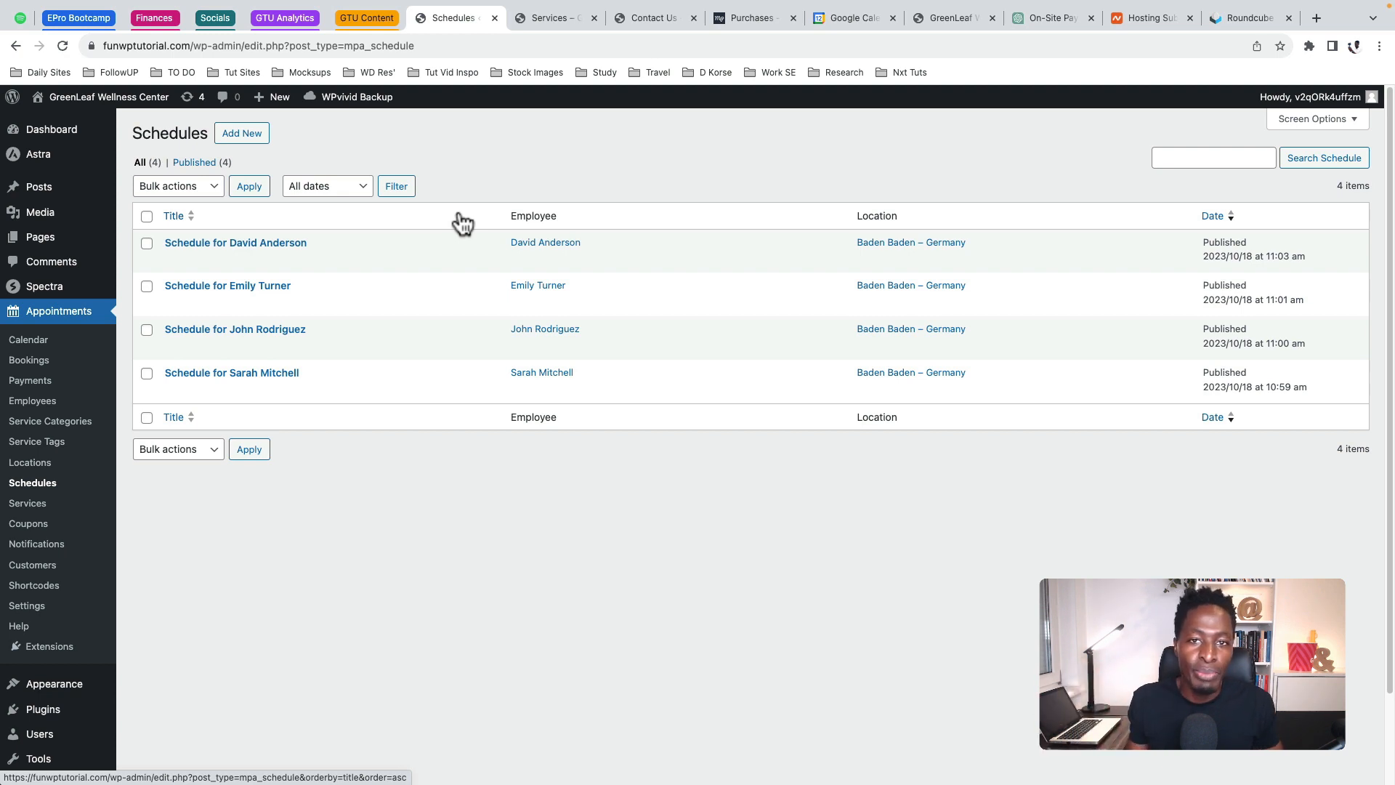
Create and publish a new location titled 'Dresden - Germany'
click(31, 464)
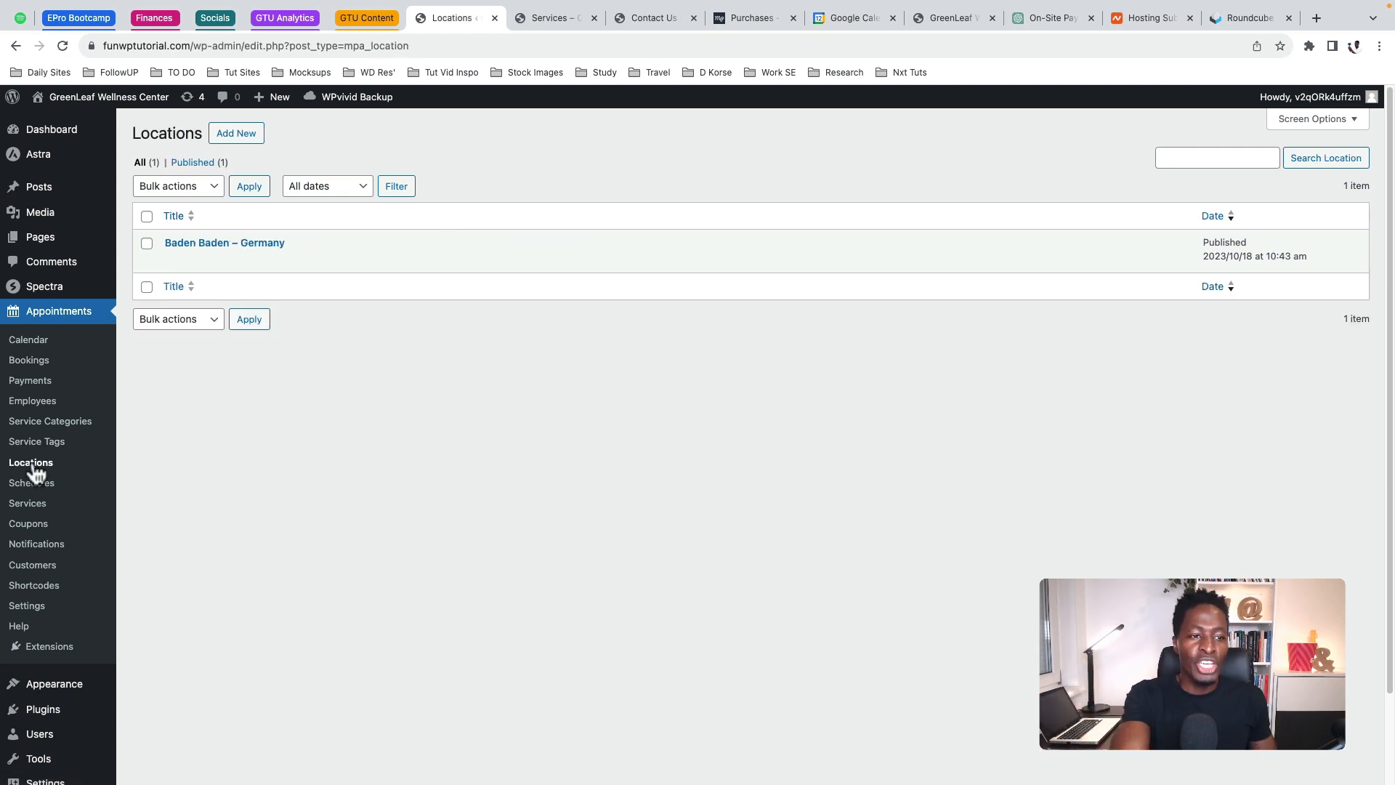
click(236, 133)
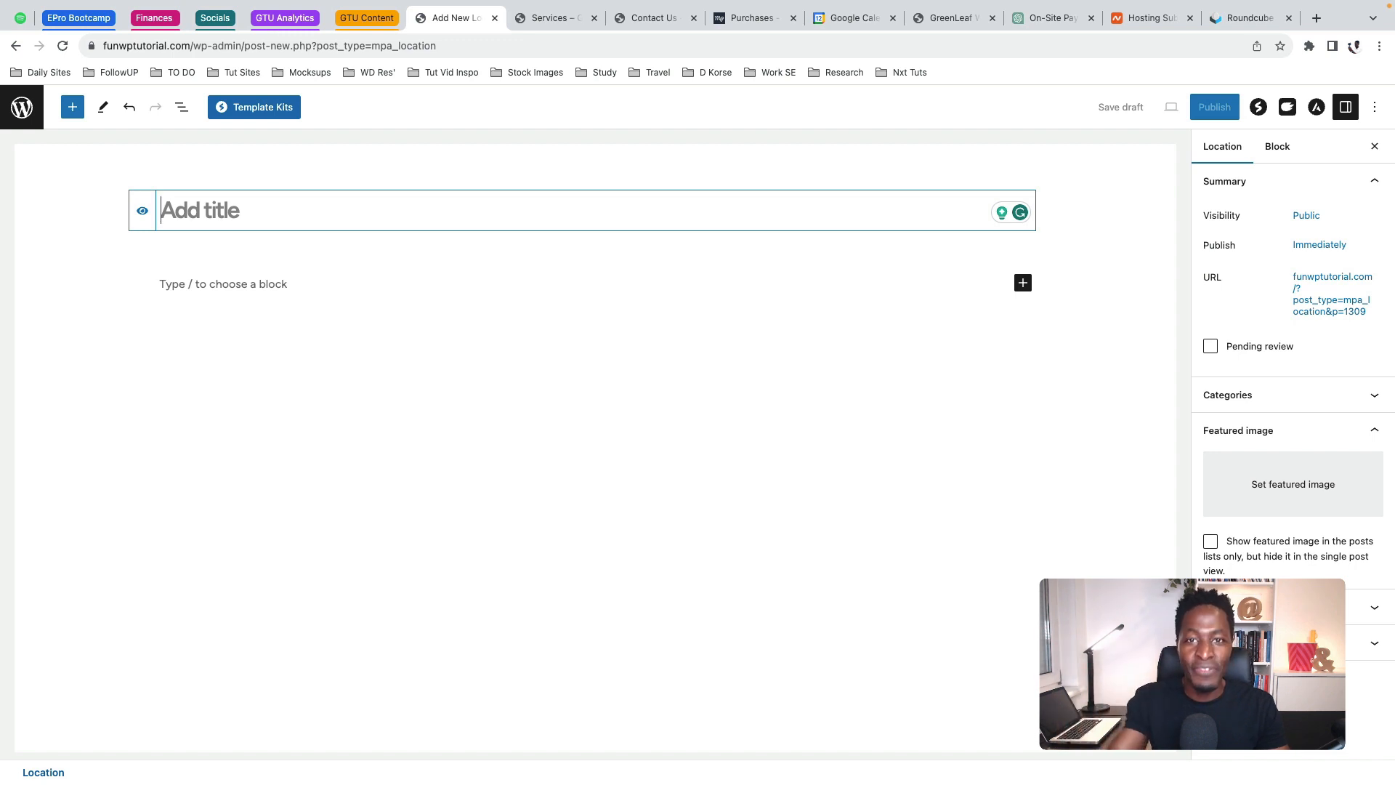
click(271, 210)
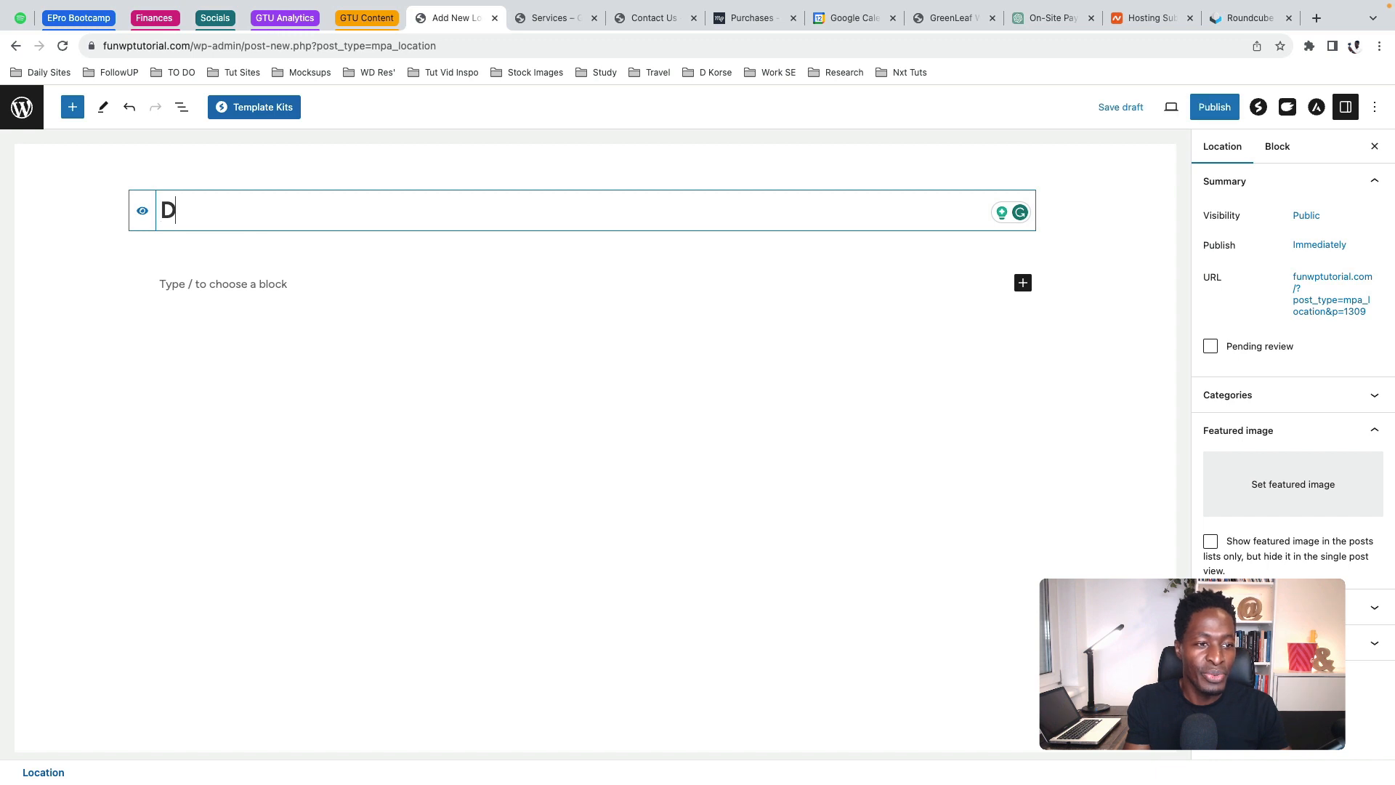
text(Dresden)
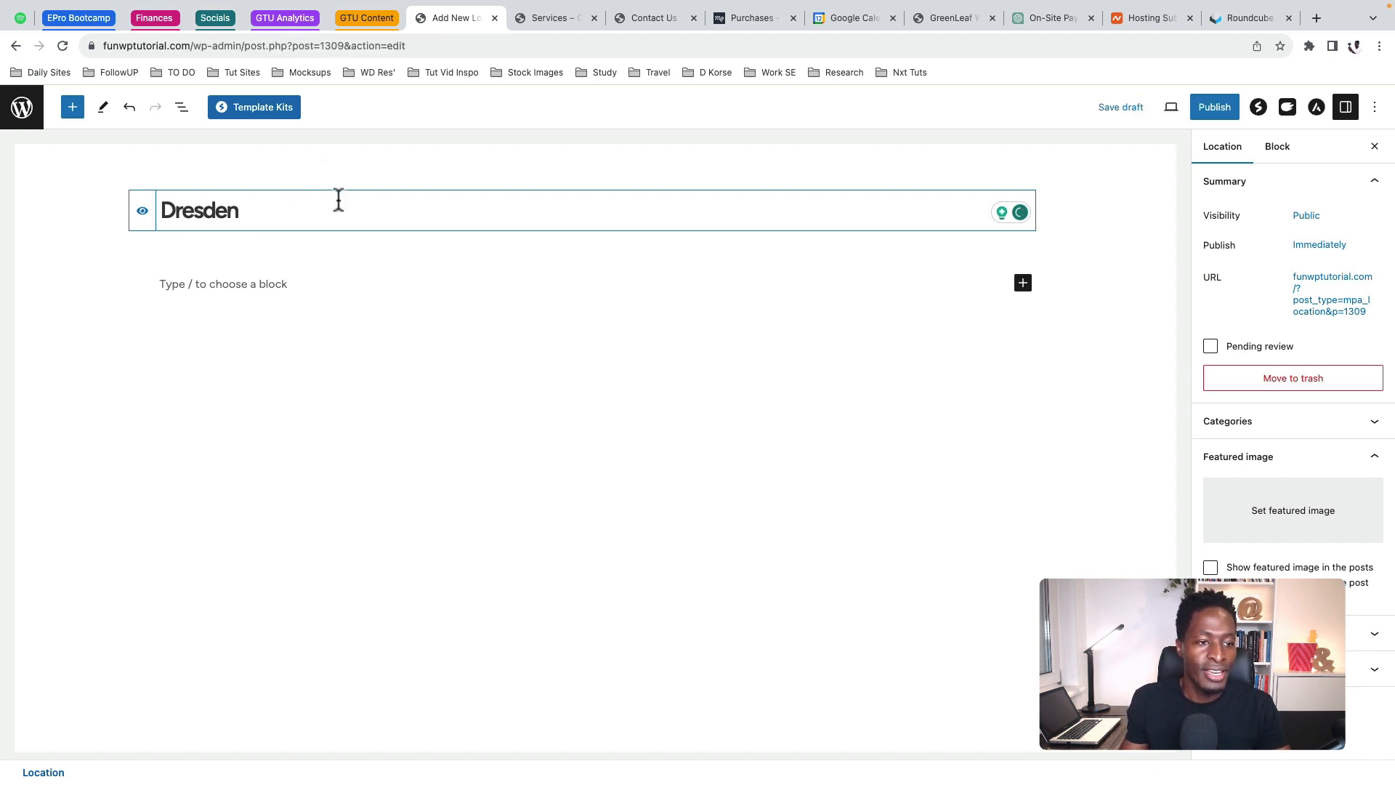
text( - Germany)
click(1210, 108)
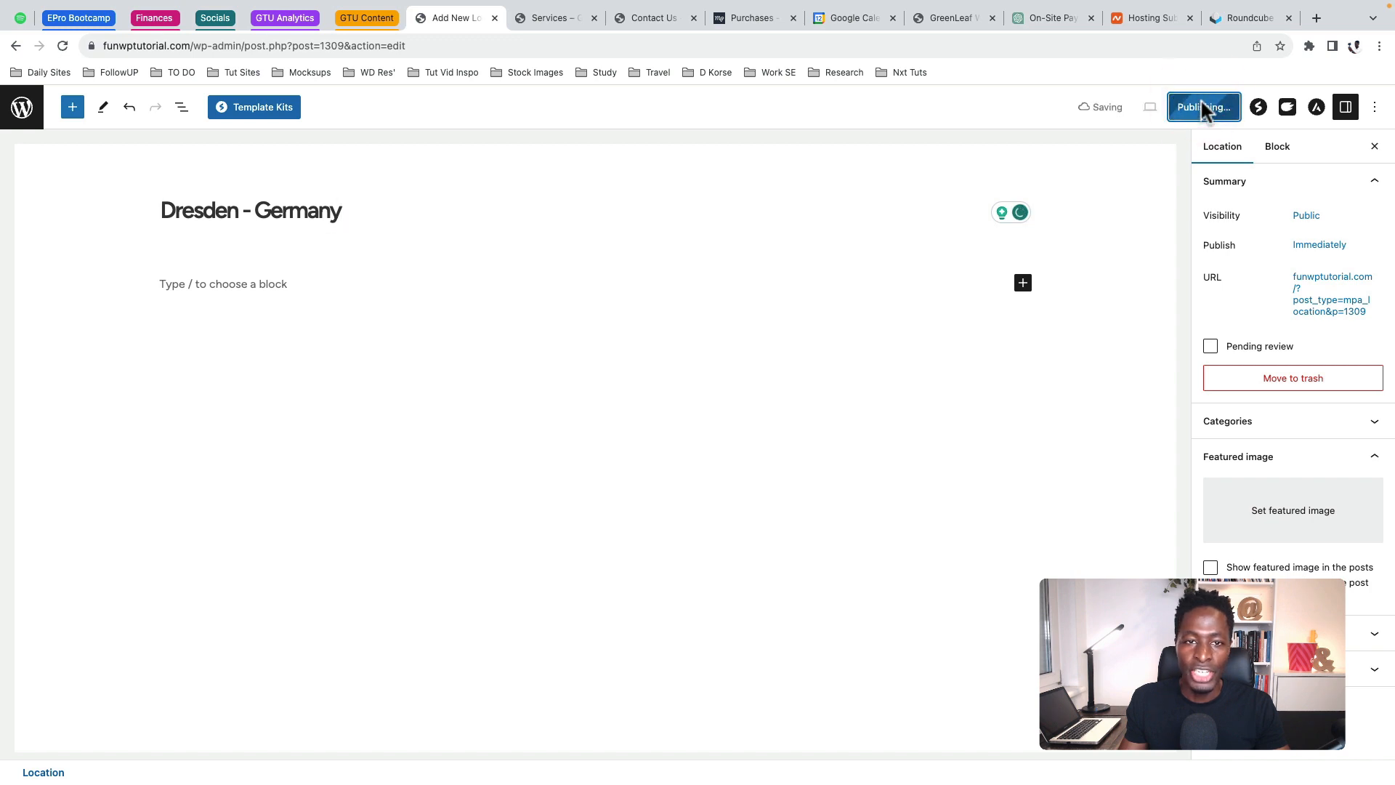
click(22, 107)
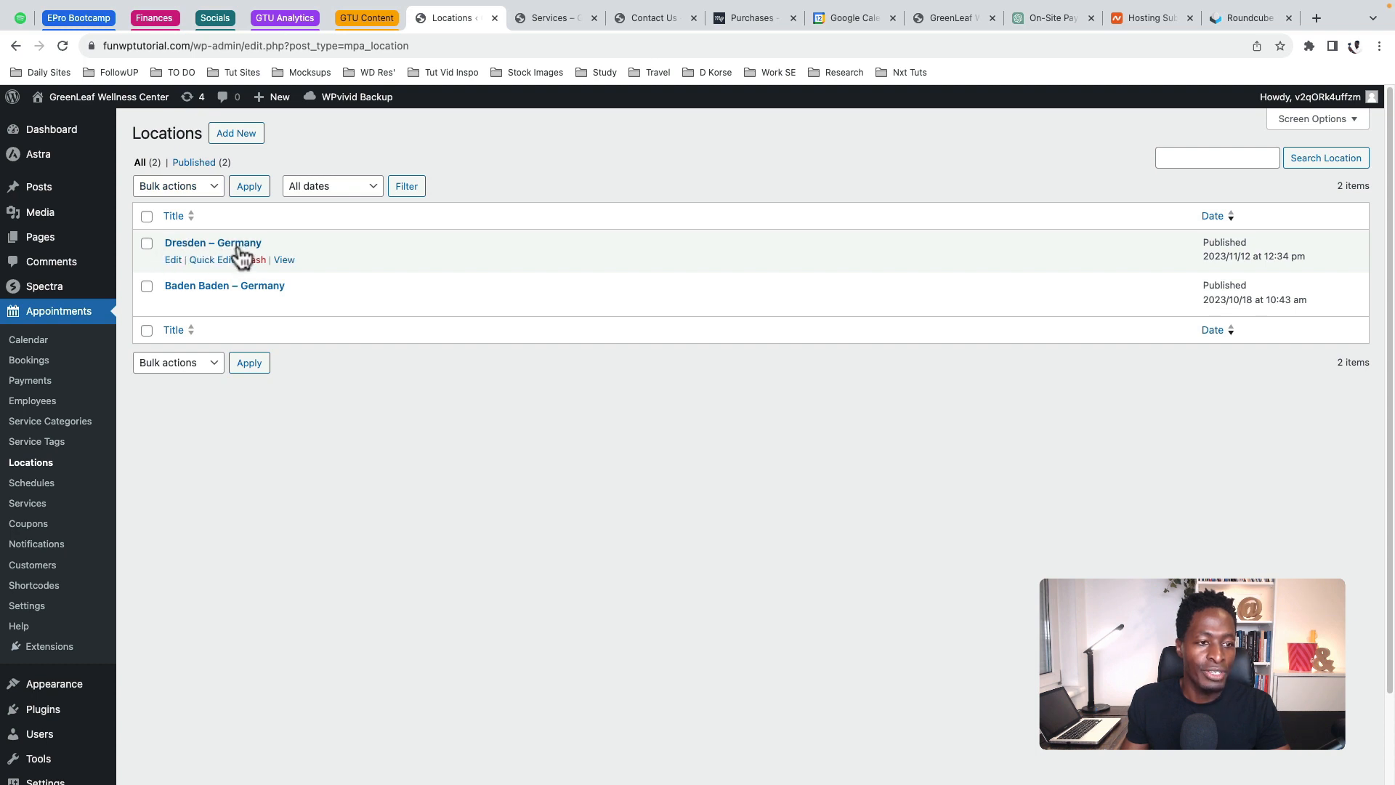
click(34, 483)
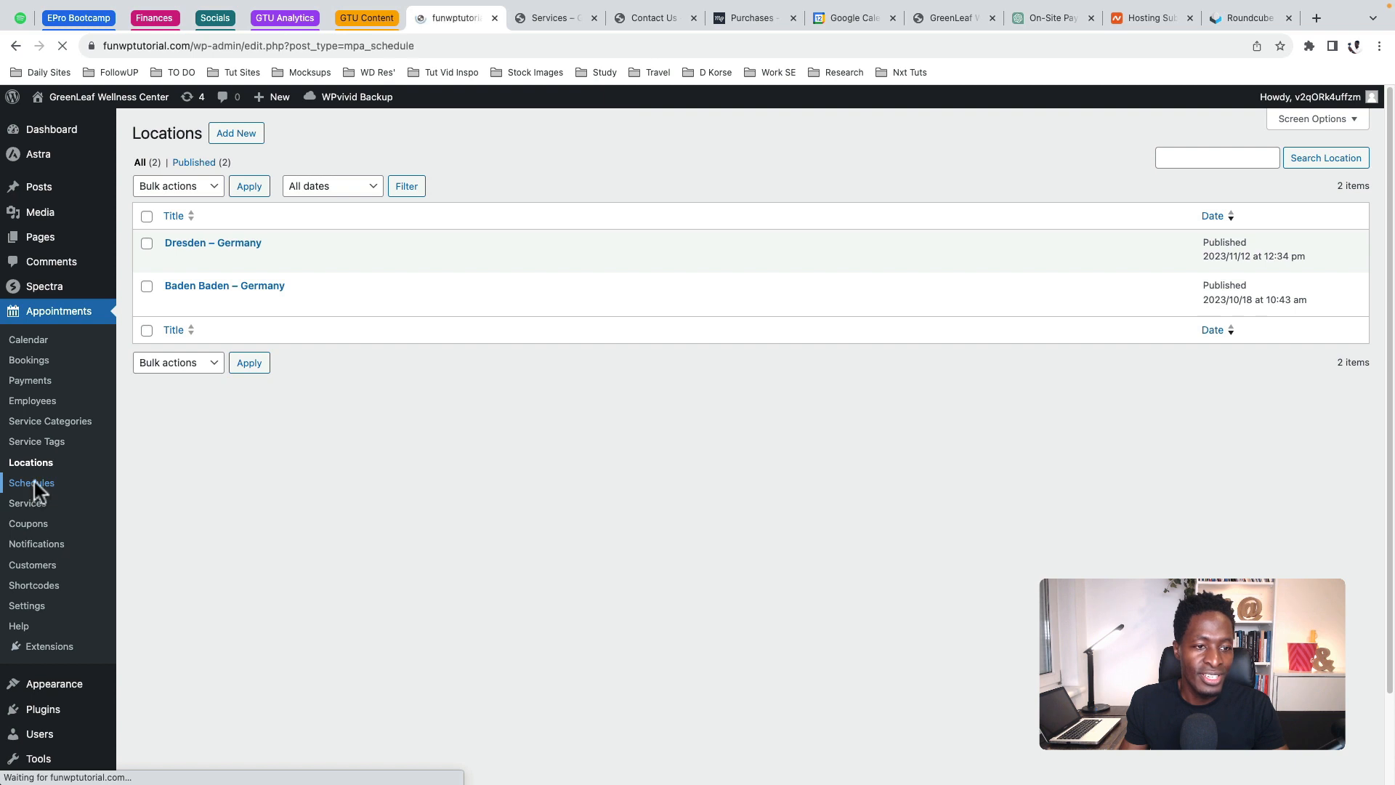
Set the second employee's schedule main location to Dresden - Germany
click(172, 303)
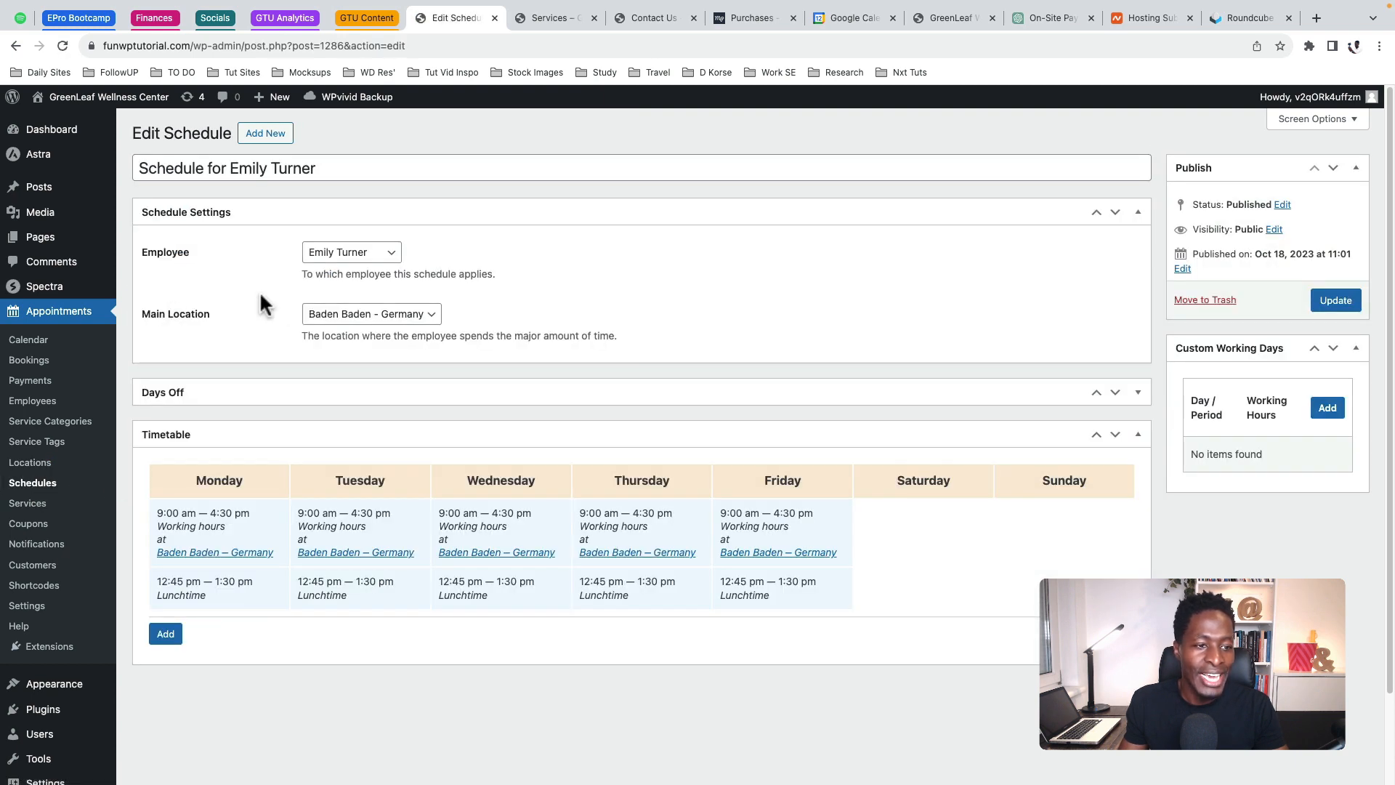
click(346, 315)
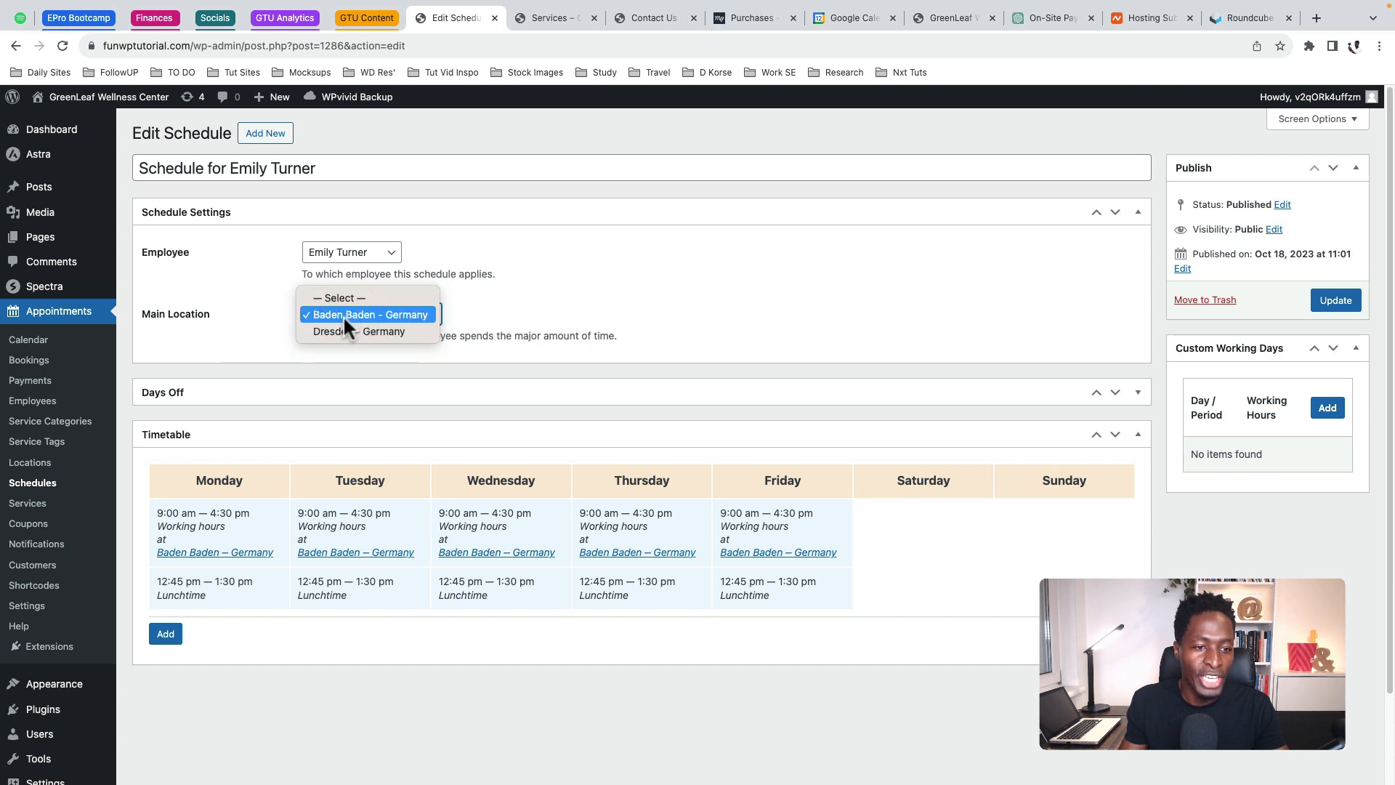
click(339, 329)
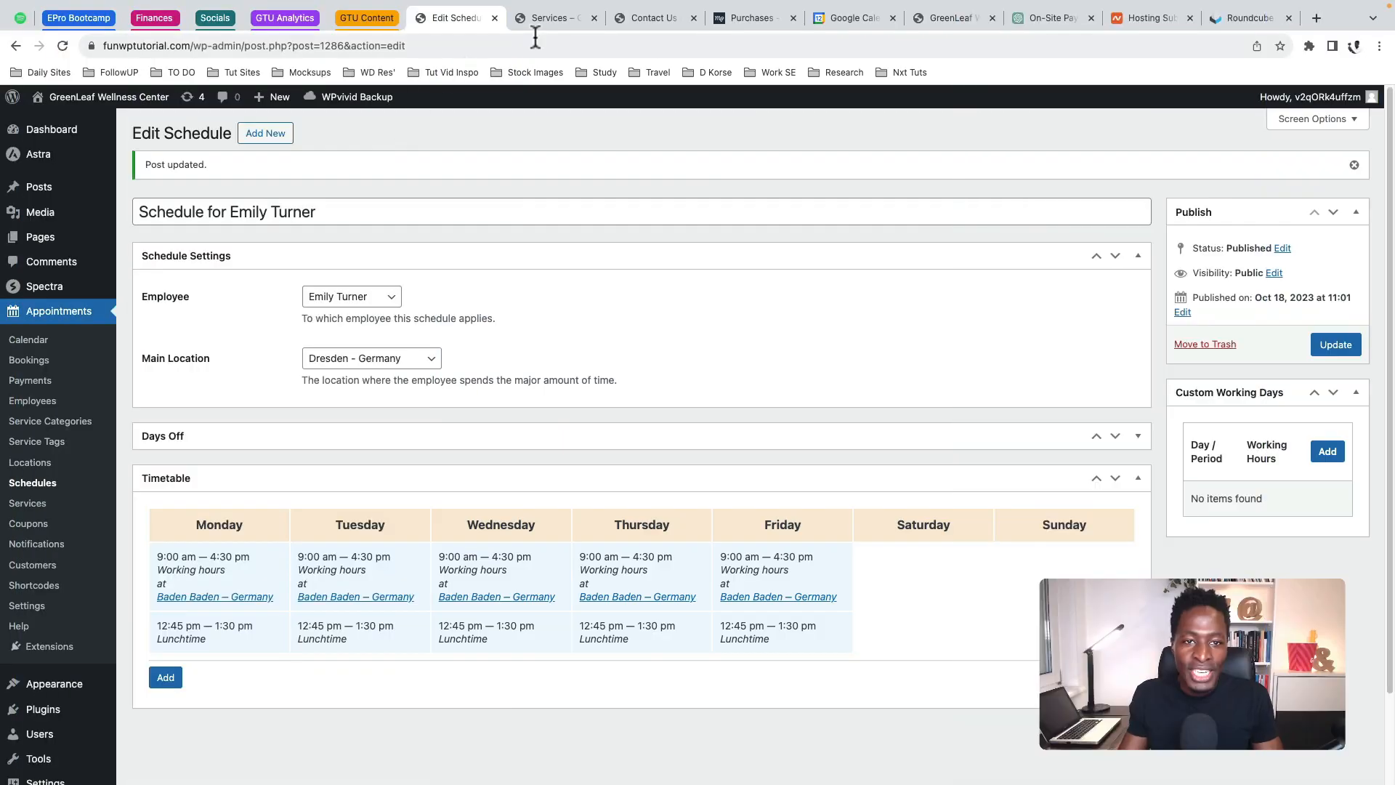
click(550, 23)
Go from the live Services page to the GreenLeaf Home page and open it for editing
scroll(480, 233, up, 15)
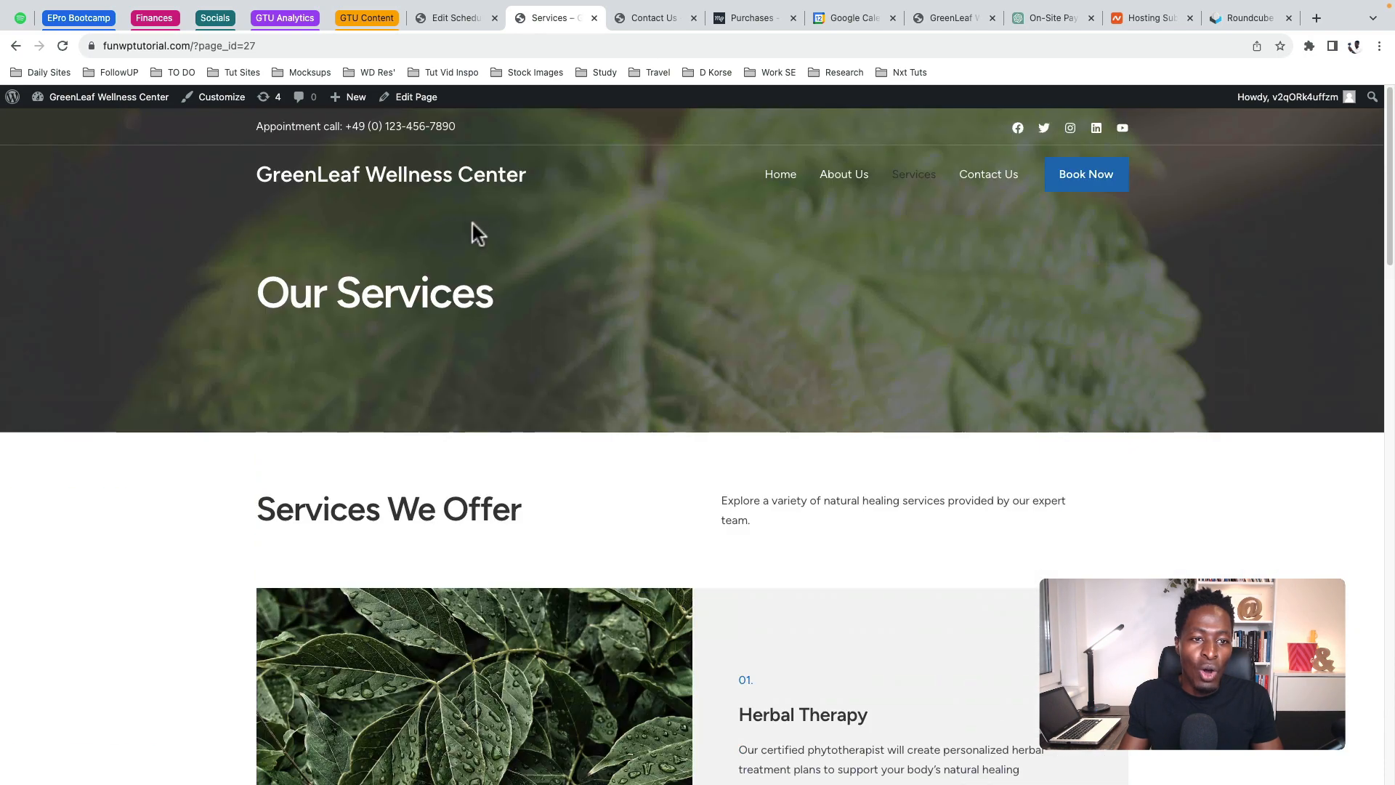
click(288, 182)
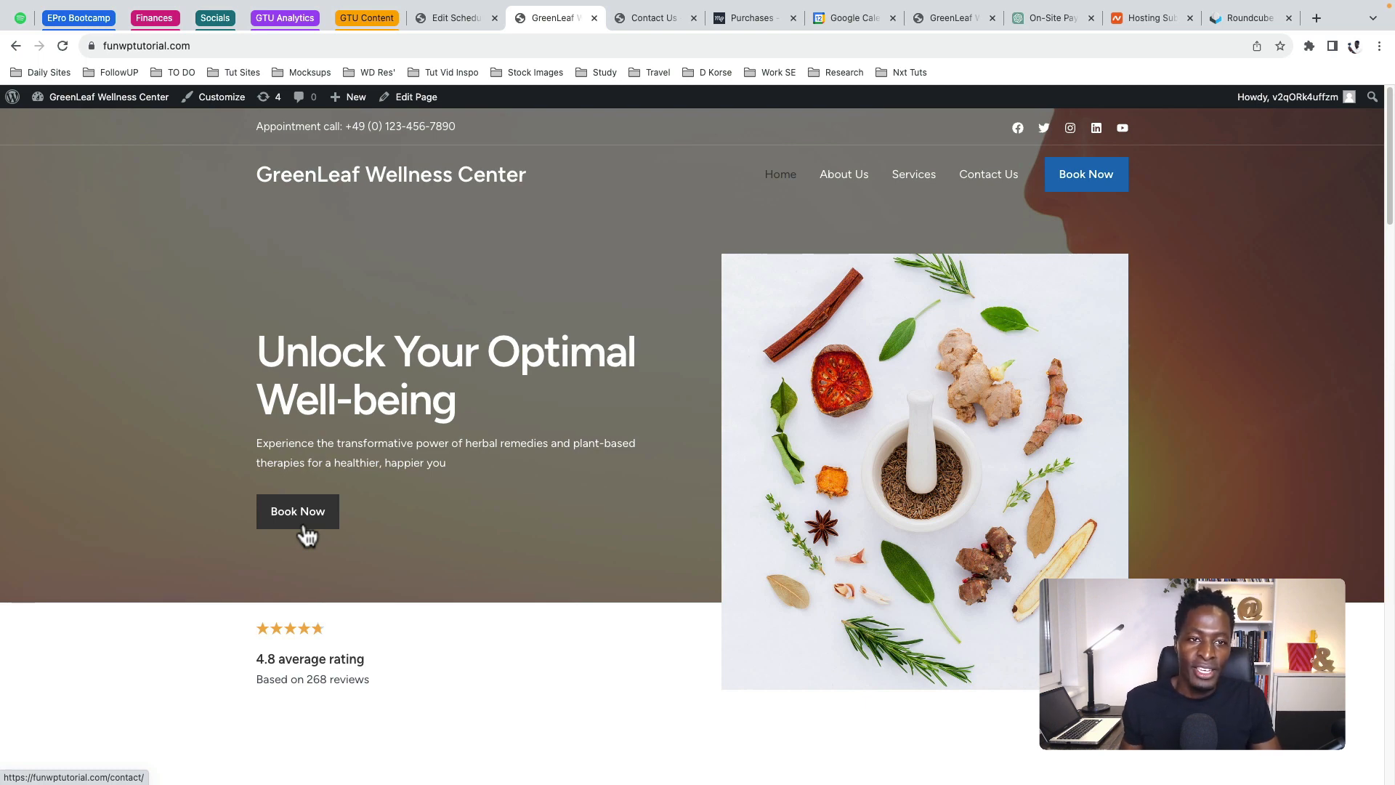
click(409, 109)
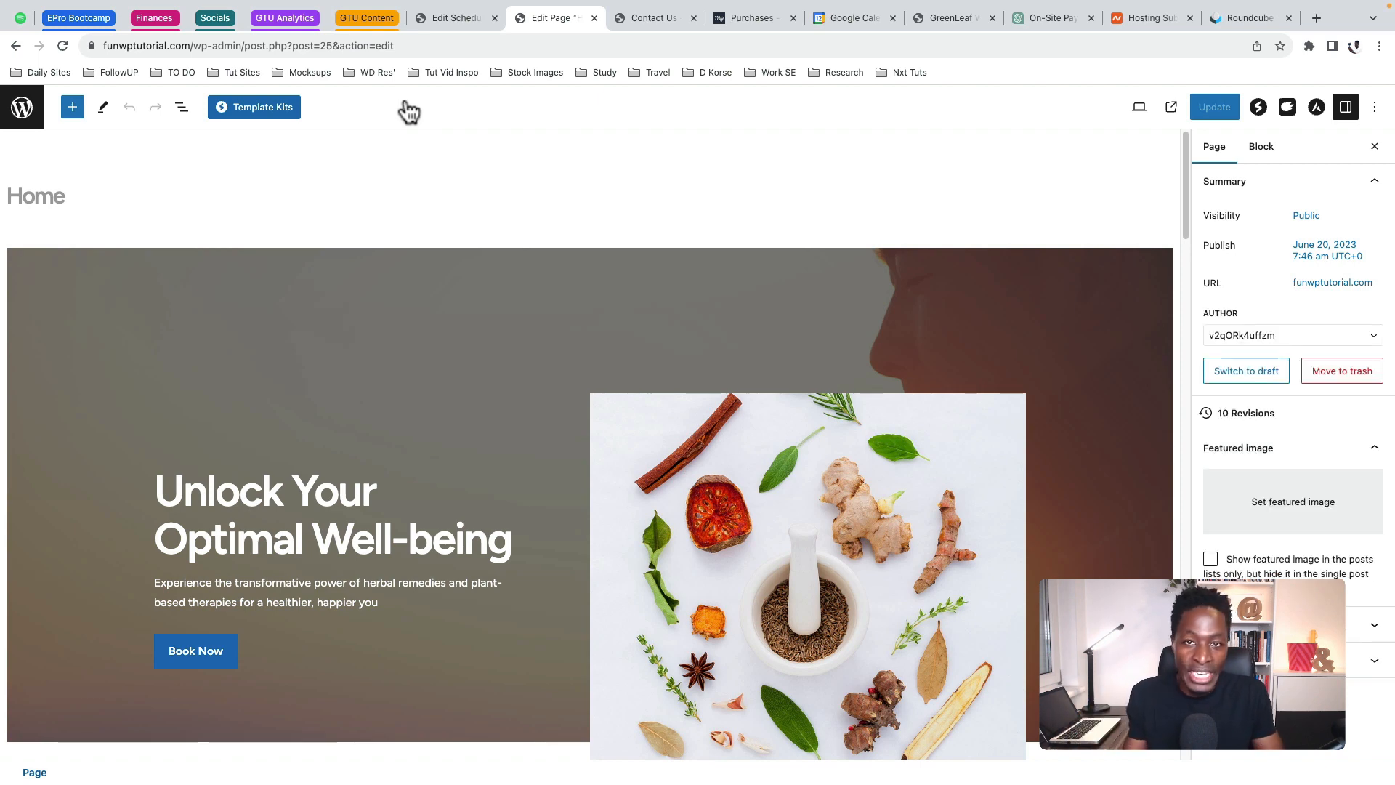
Insert a Modal block into the hero column
scroll(303, 412, down, 4)
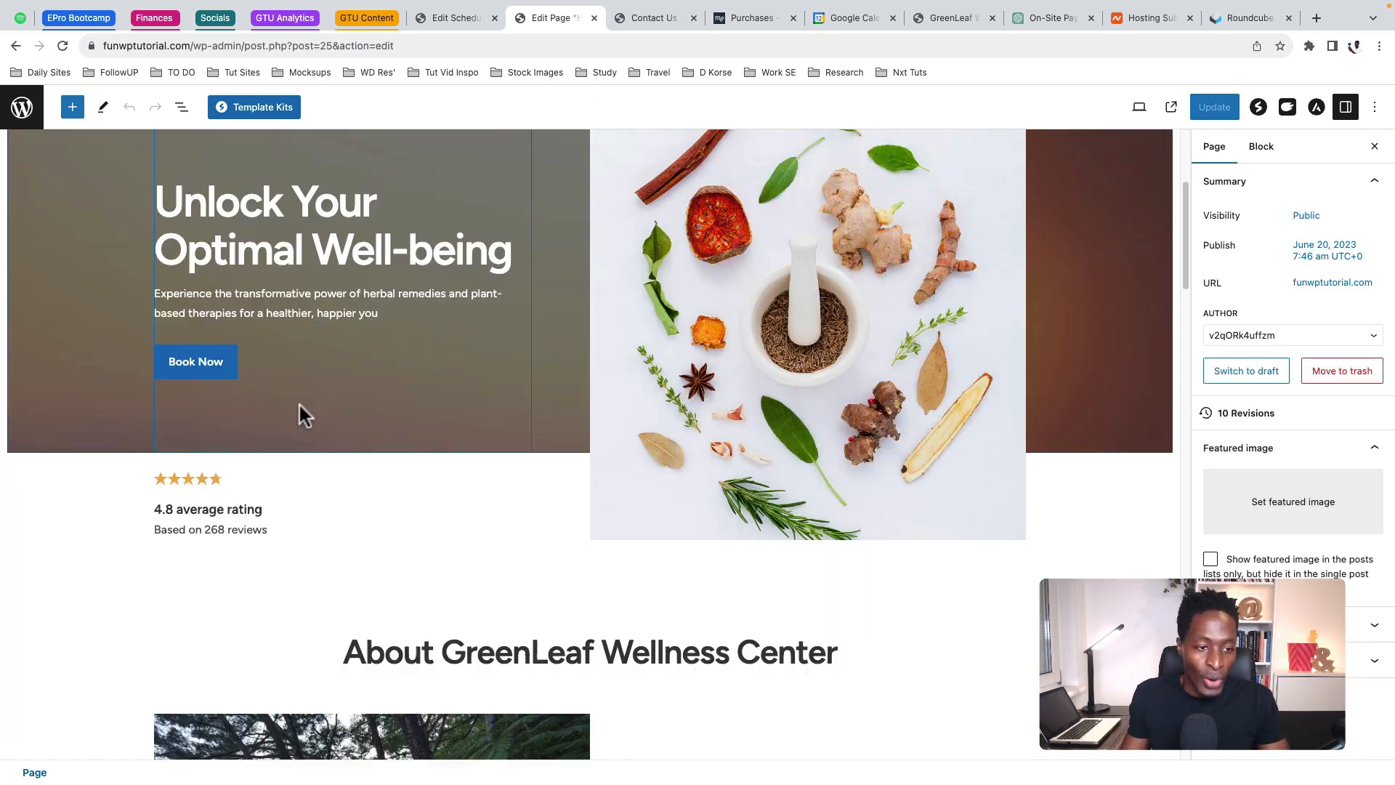
click(501, 436)
click(523, 444)
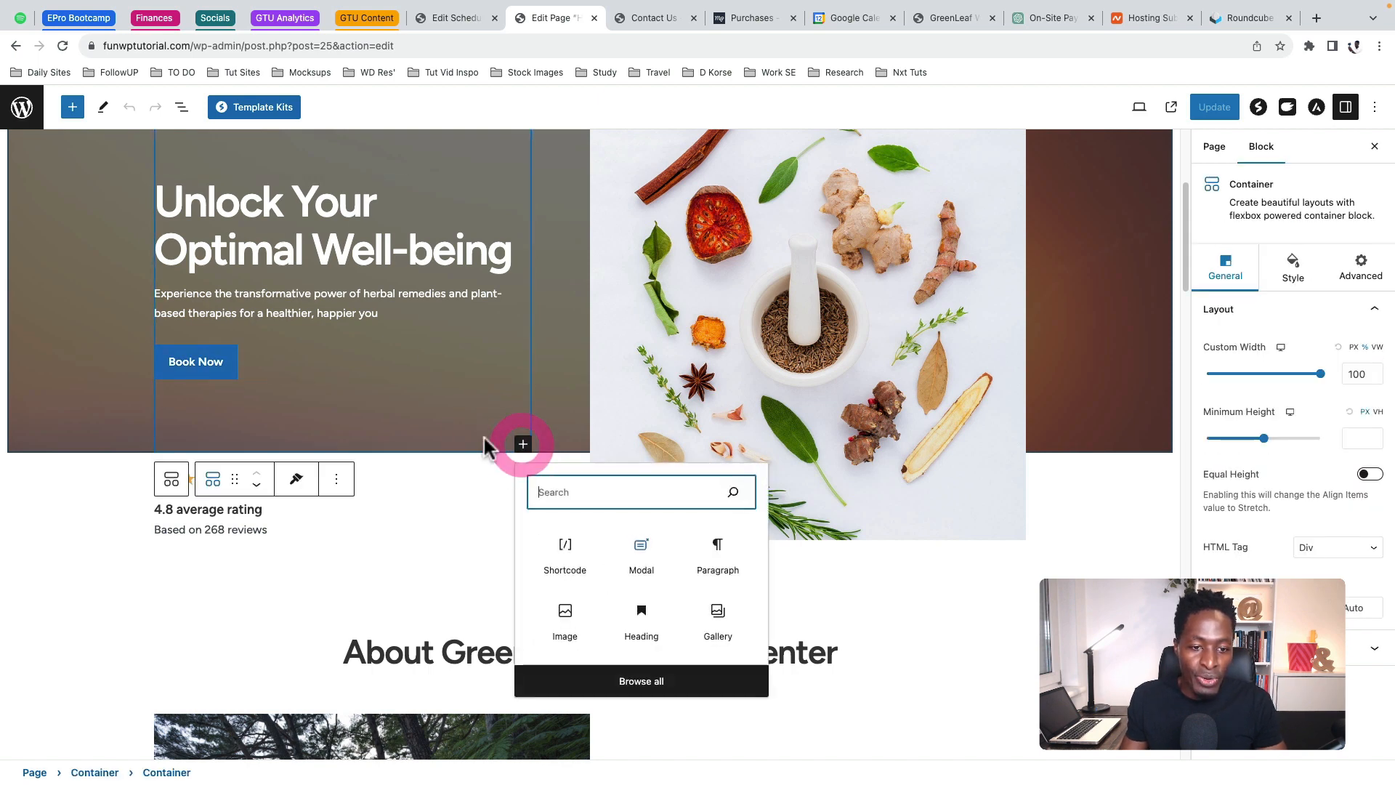
text(model)
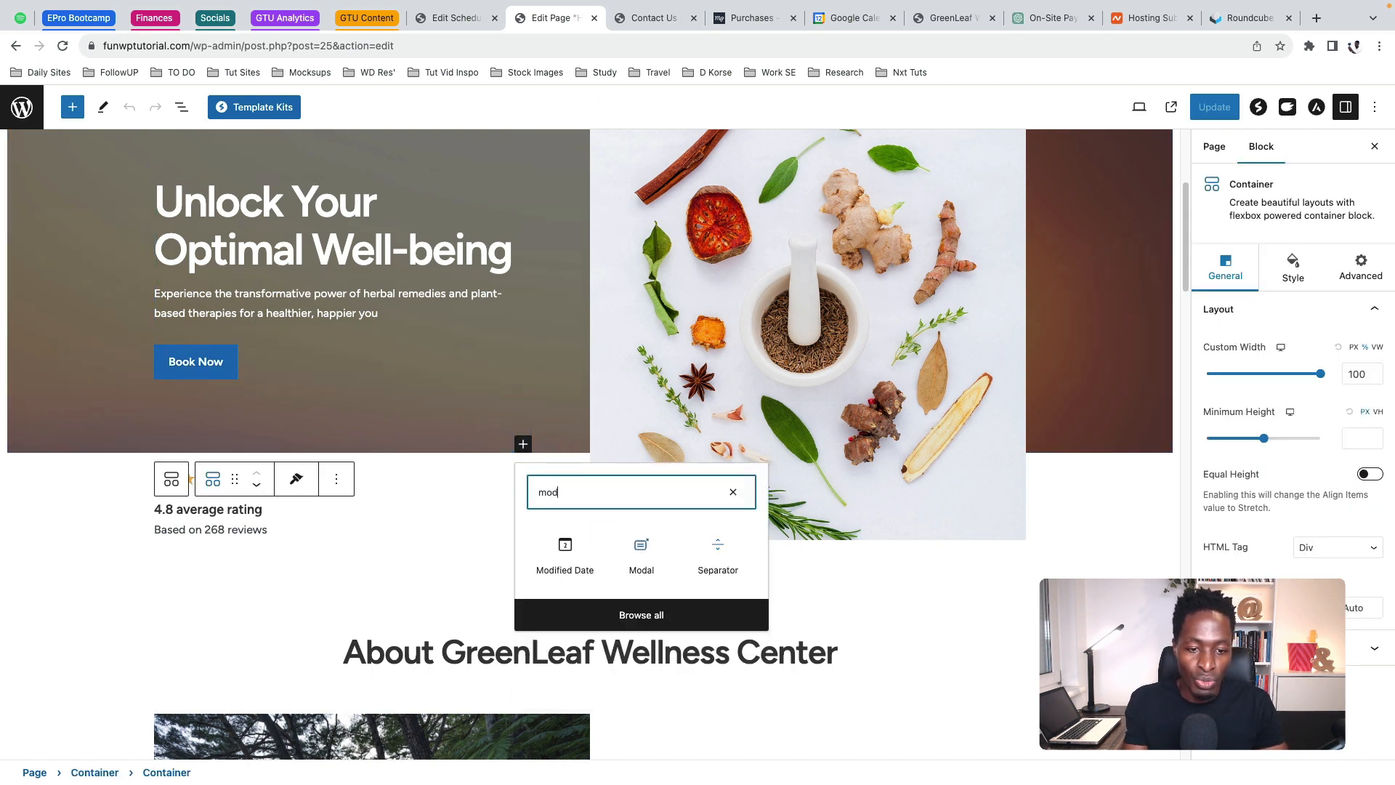
key(BackSpace)
key(BackSpace)
text(al)
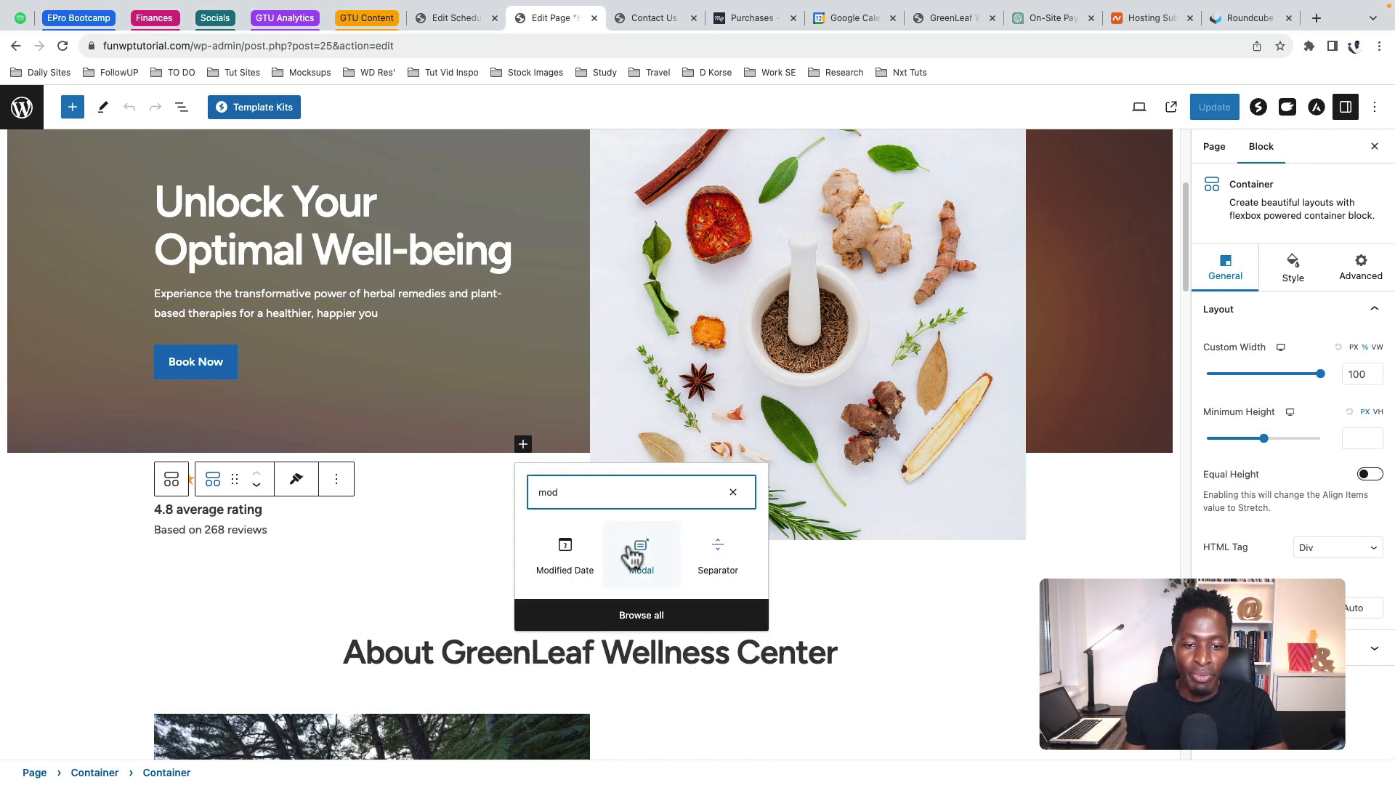
click(631, 545)
scroll(165, 397, up, 1)
click(198, 455)
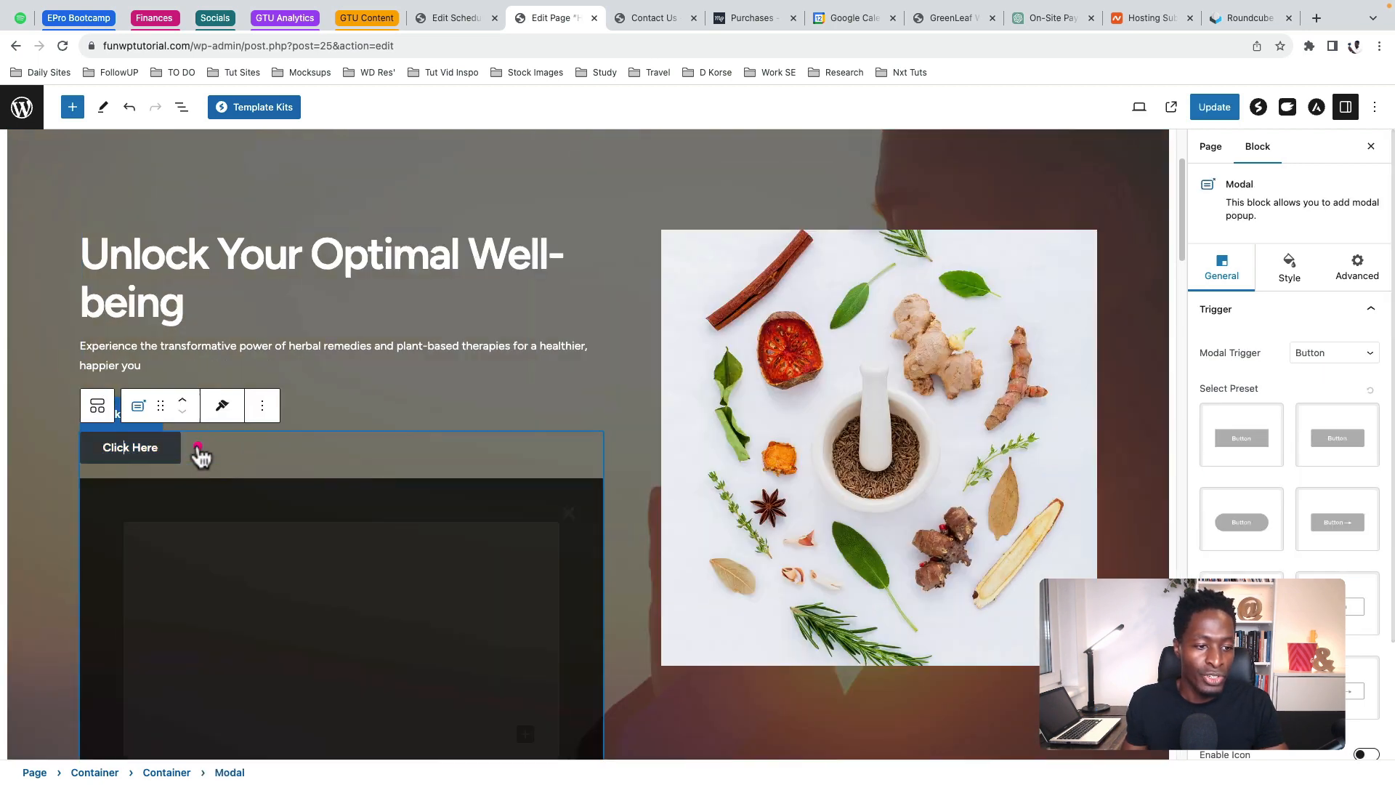
Rename the modal's trigger button to 'Book Appointment' and add a Shortcode block inside the modal
click(135, 448)
key(ctrl+a)
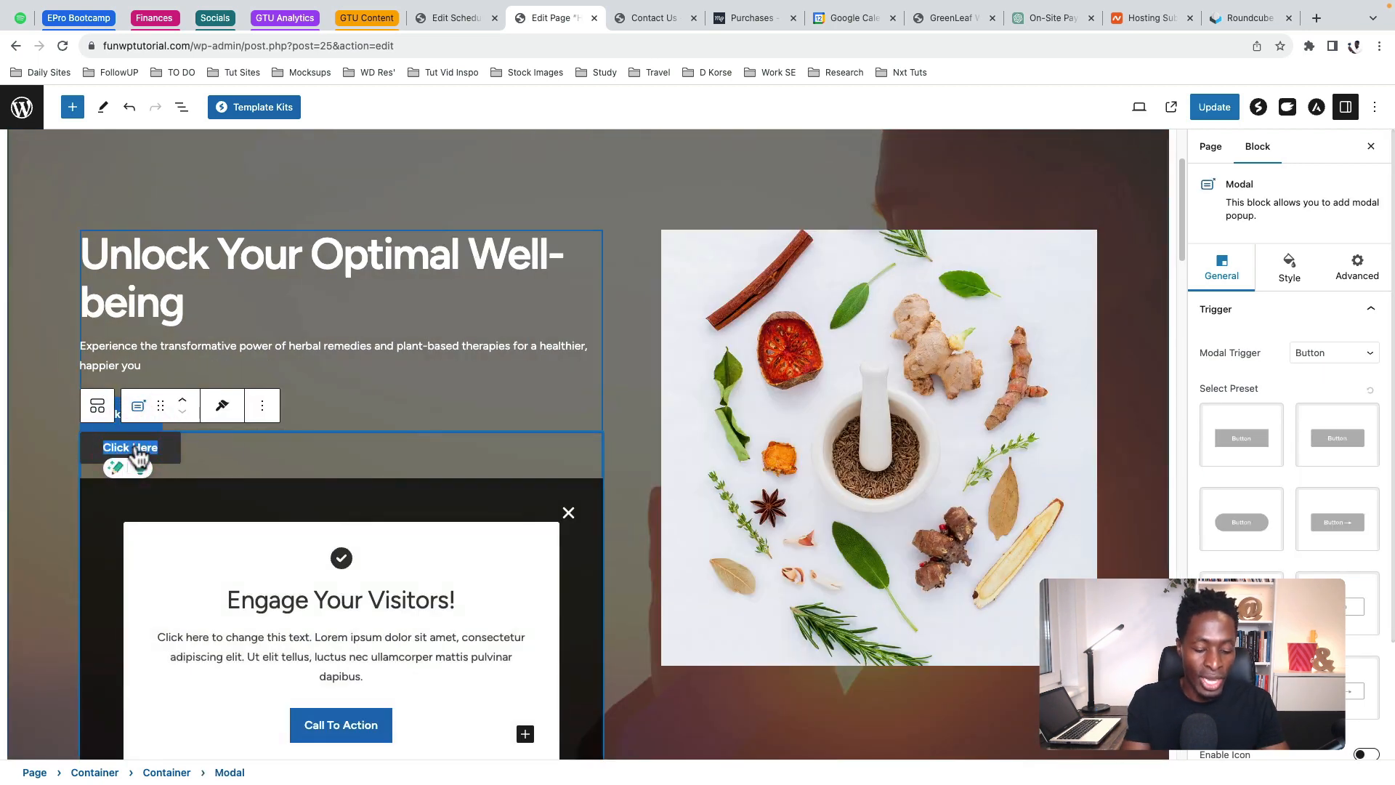
text(Appoi)
key(BackSpace)
key(BackSpace)
key(BackSpace)
key(BackSpace)
key(BackSpace)
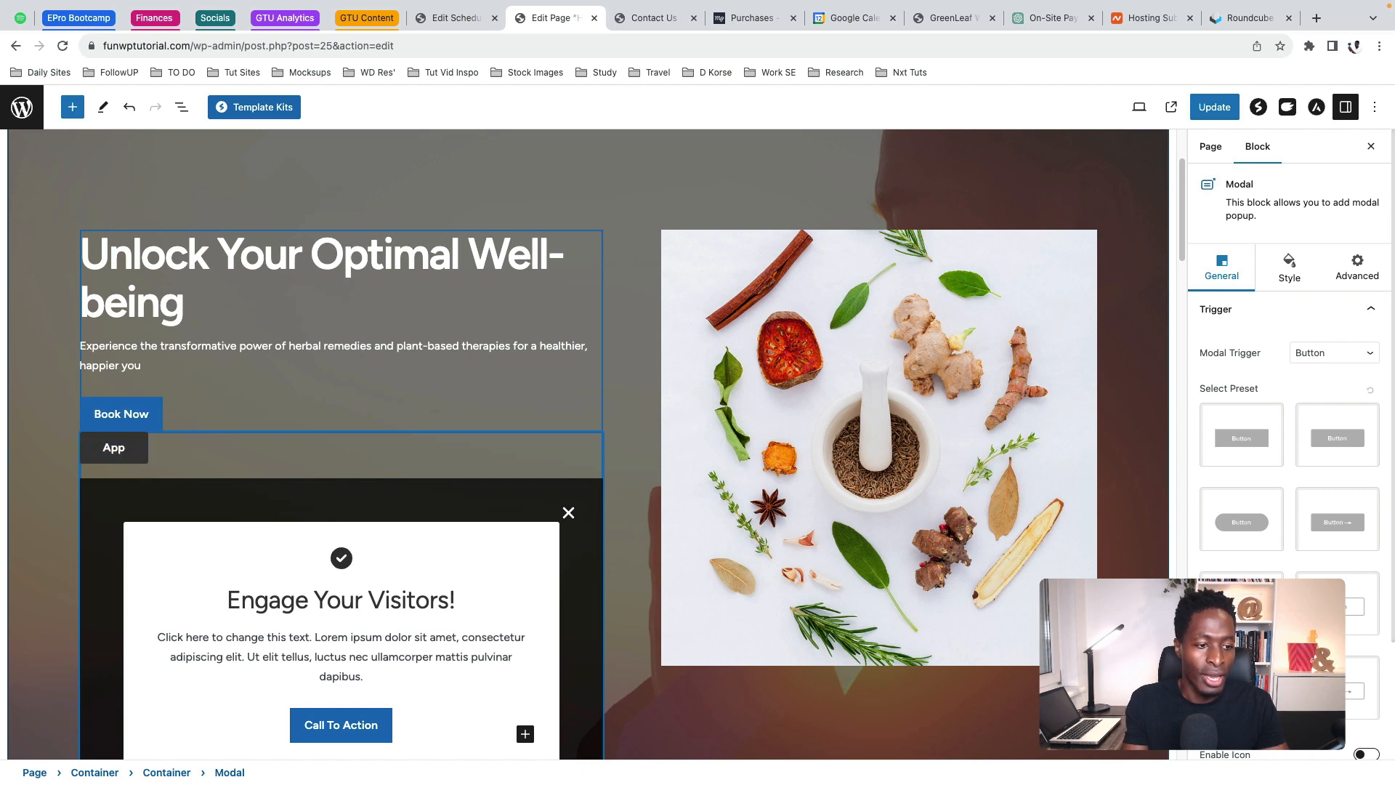
text(Book)
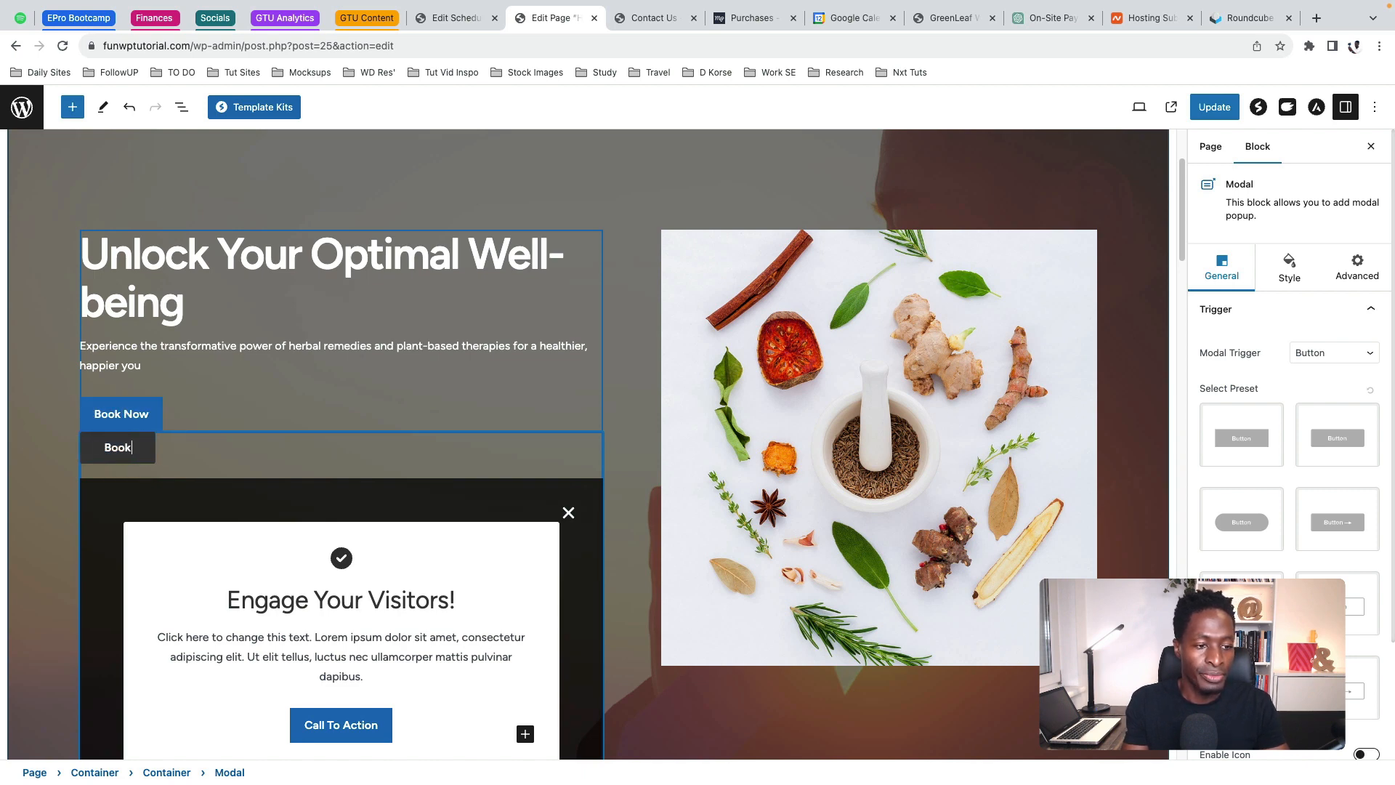
text( Appointment)
scroll(321, 483, down, 3)
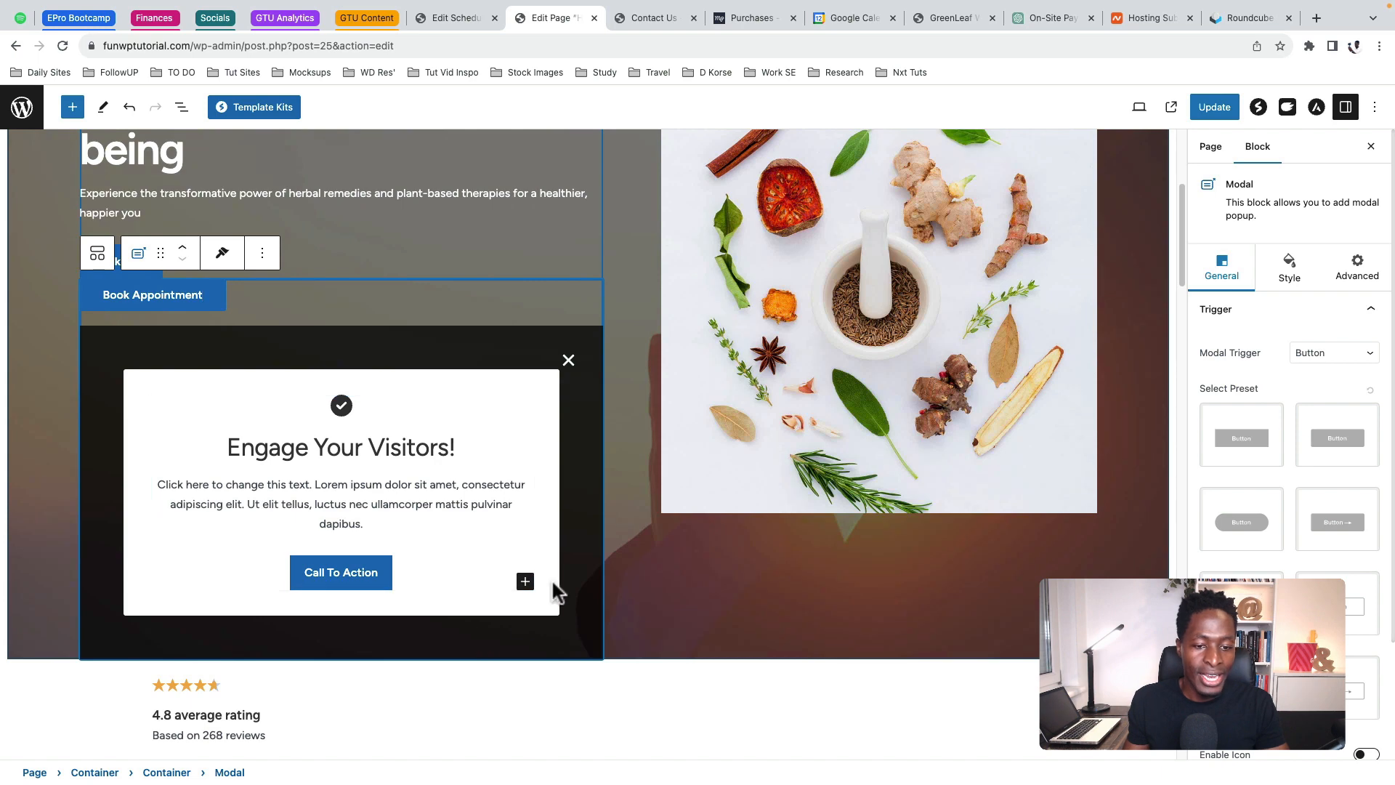
click(524, 583)
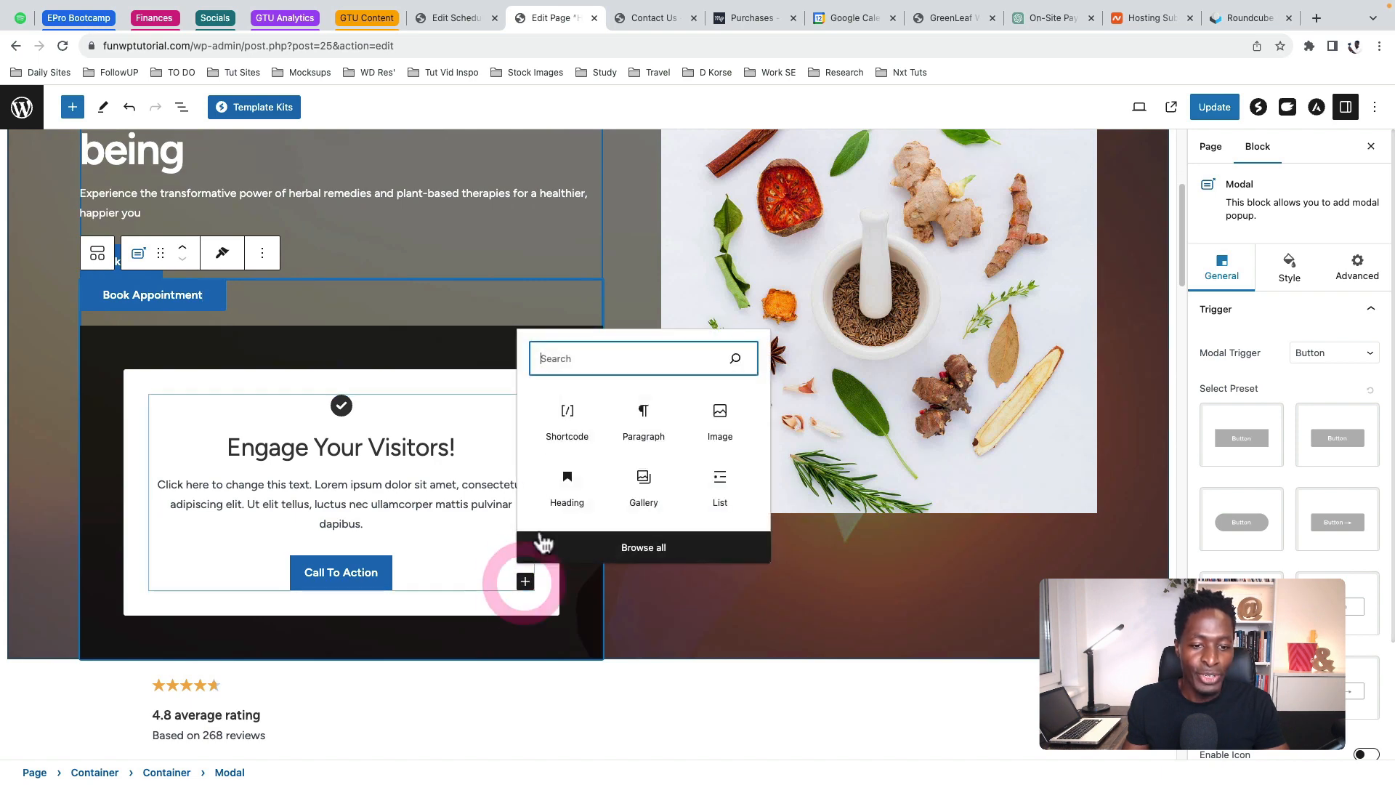
click(571, 421)
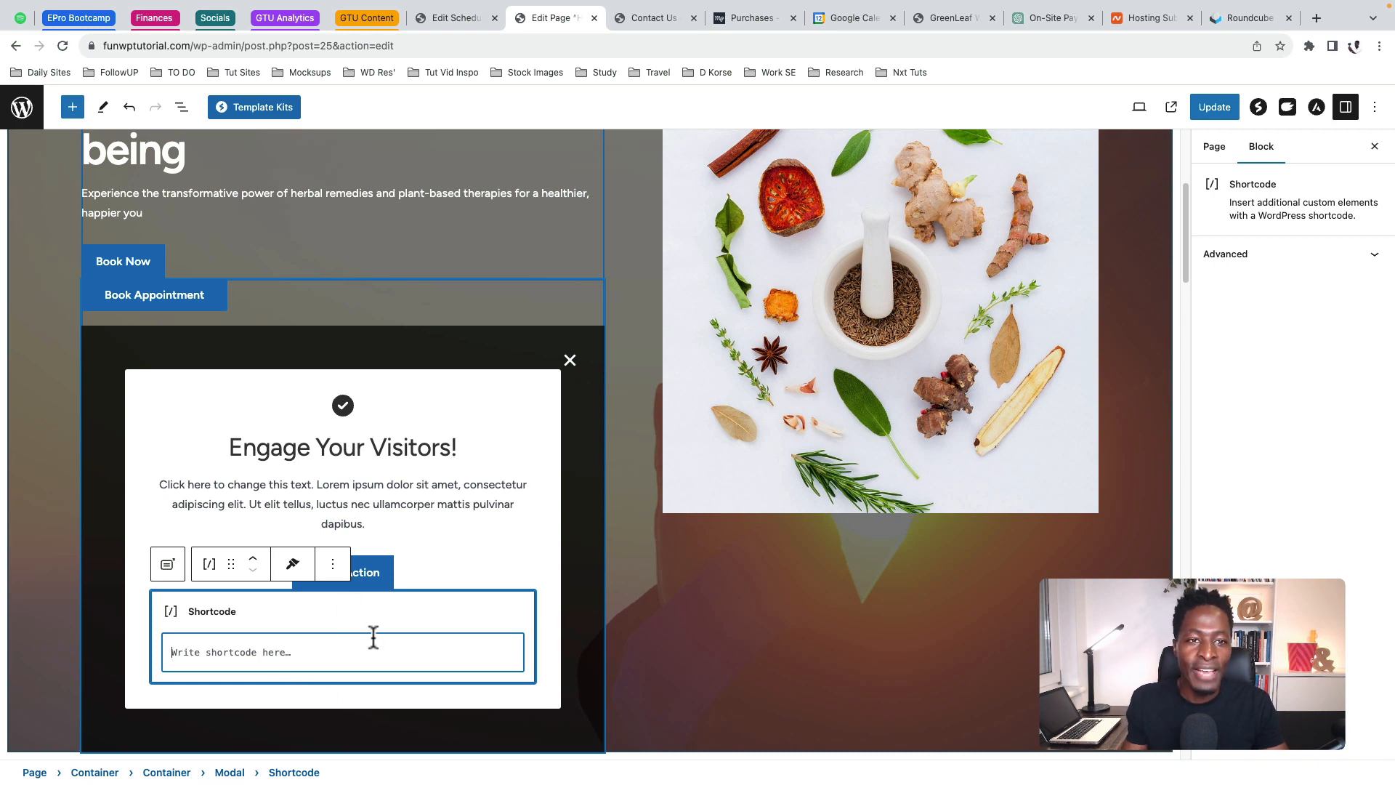
click(449, 18)
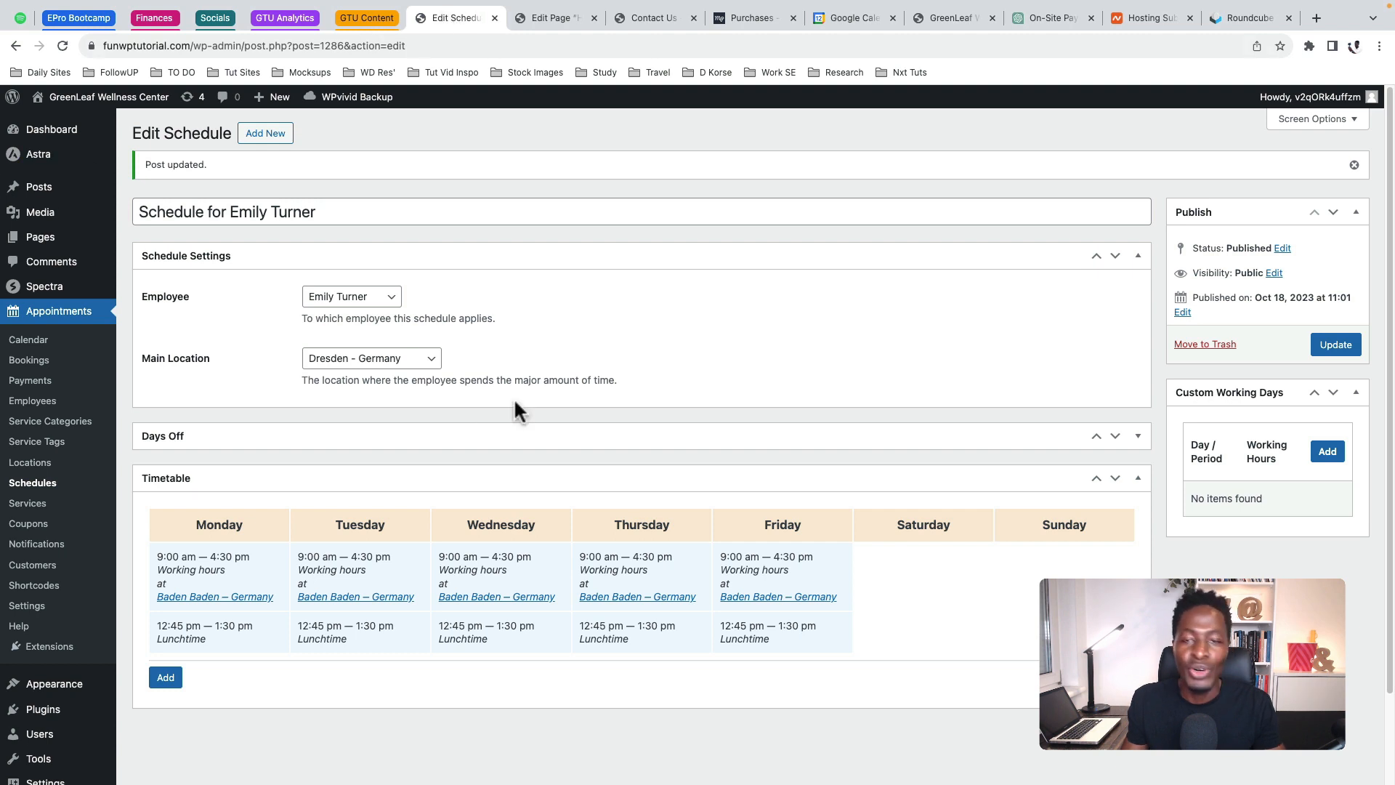
Copy the [appointment_form] shortcode from the Appointments Help page
click(20, 629)
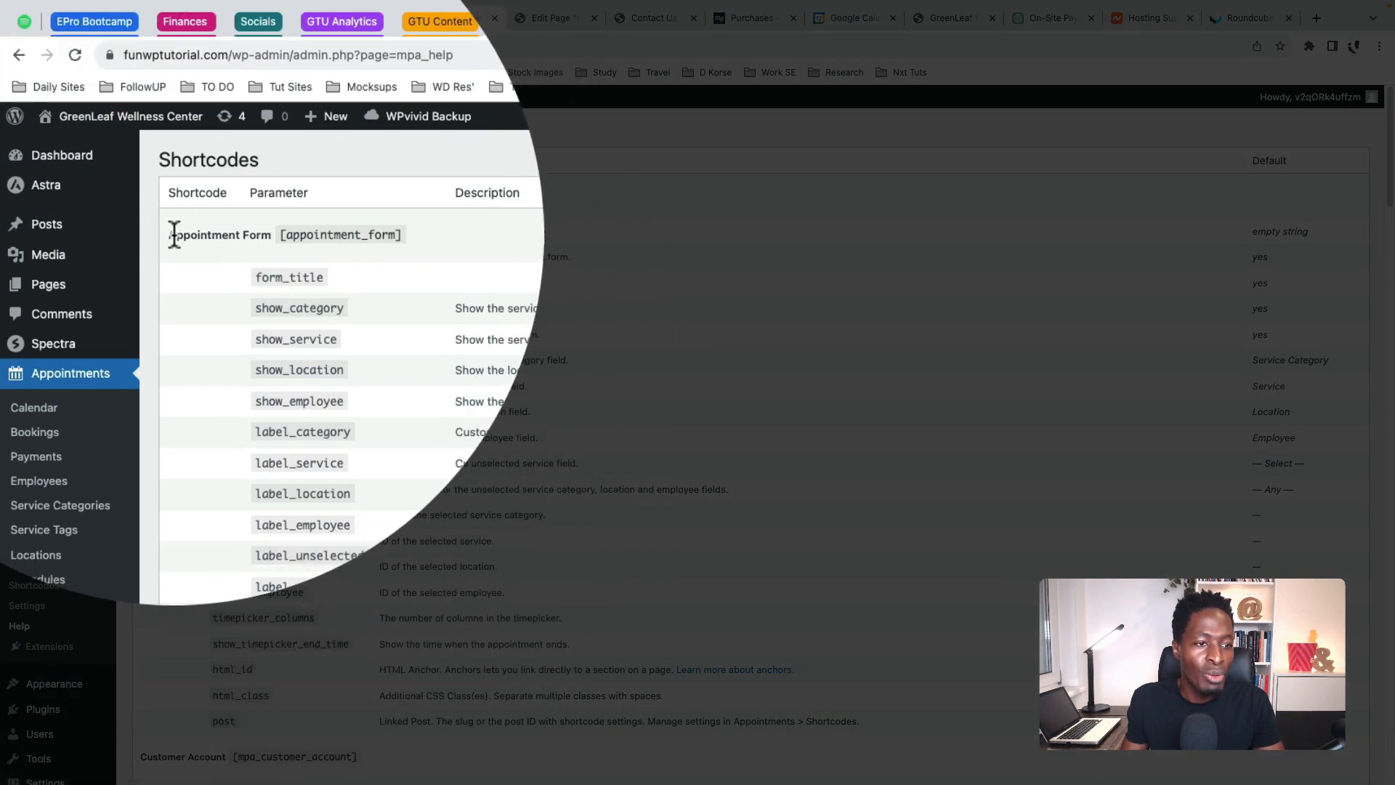
drag(174, 234, 404, 235)
key(super+c)
click(259, 233)
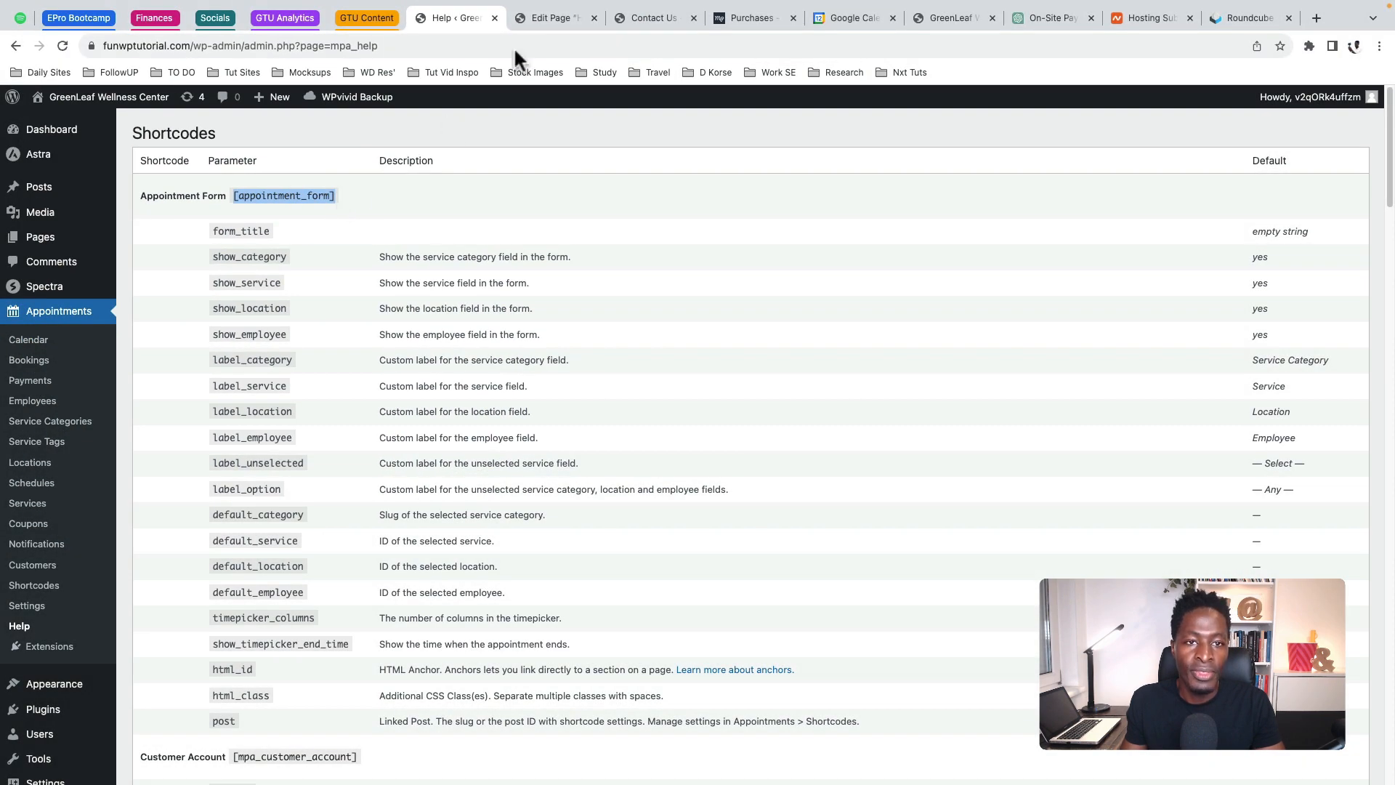
click(547, 17)
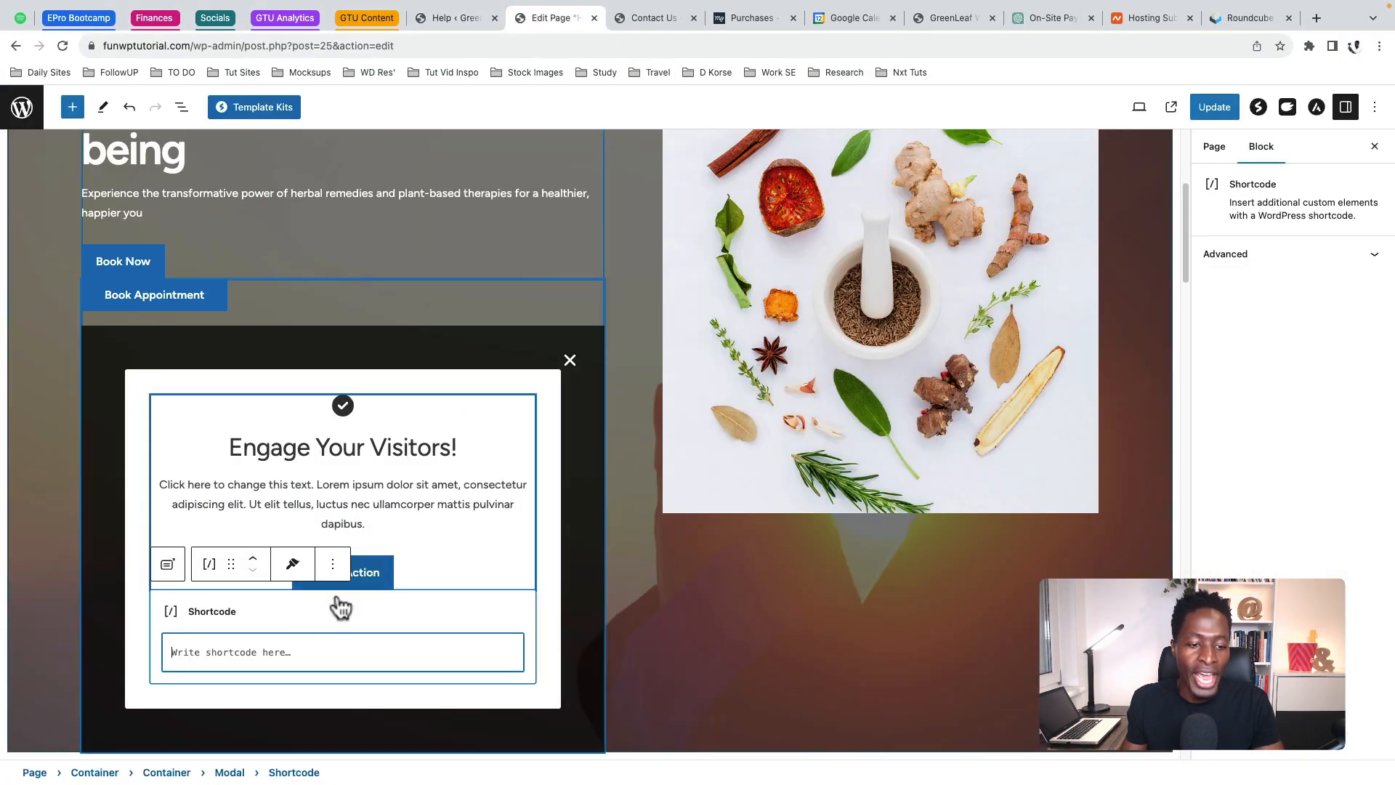
Paste [appointment_form] into the modal's Shortcode block, keeping the Info Box intact
click(220, 649)
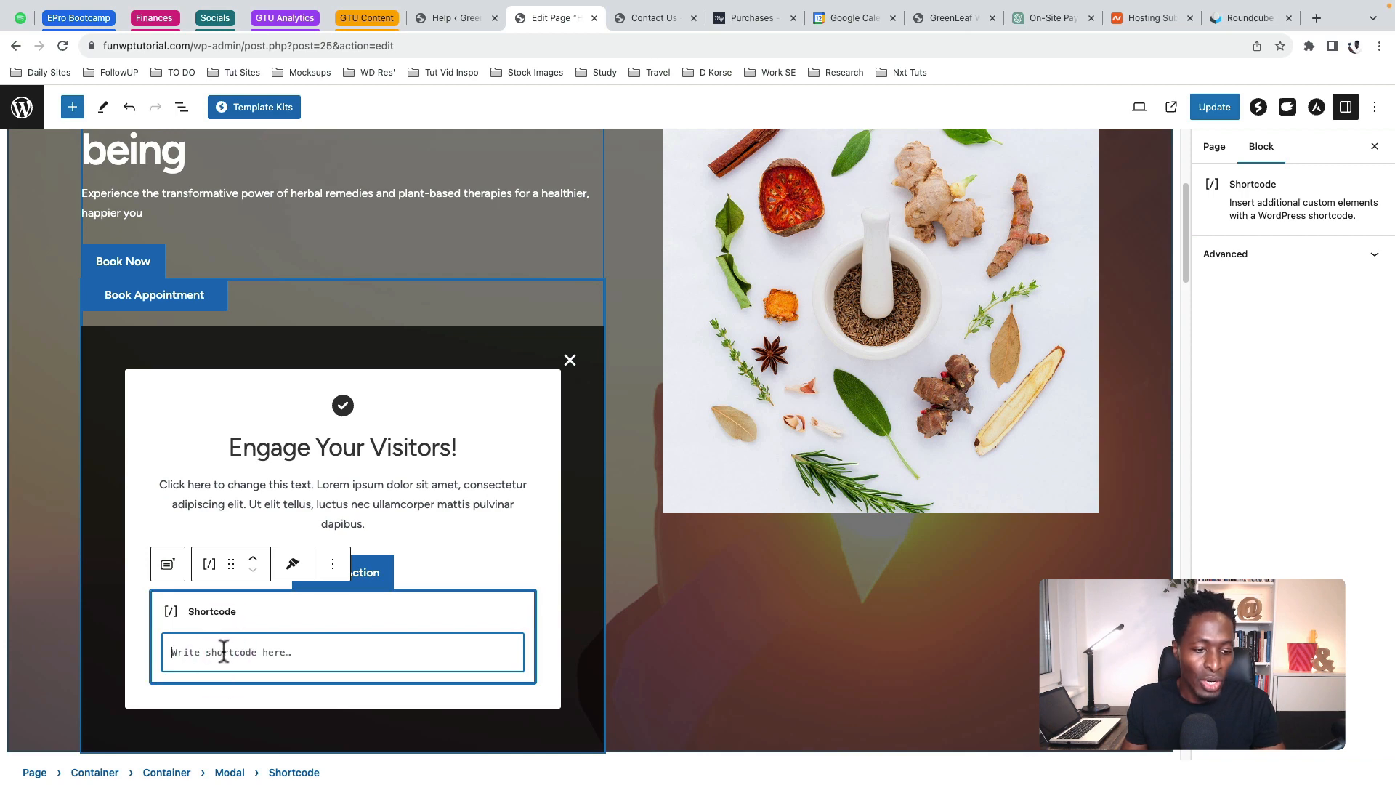
key(super+v)
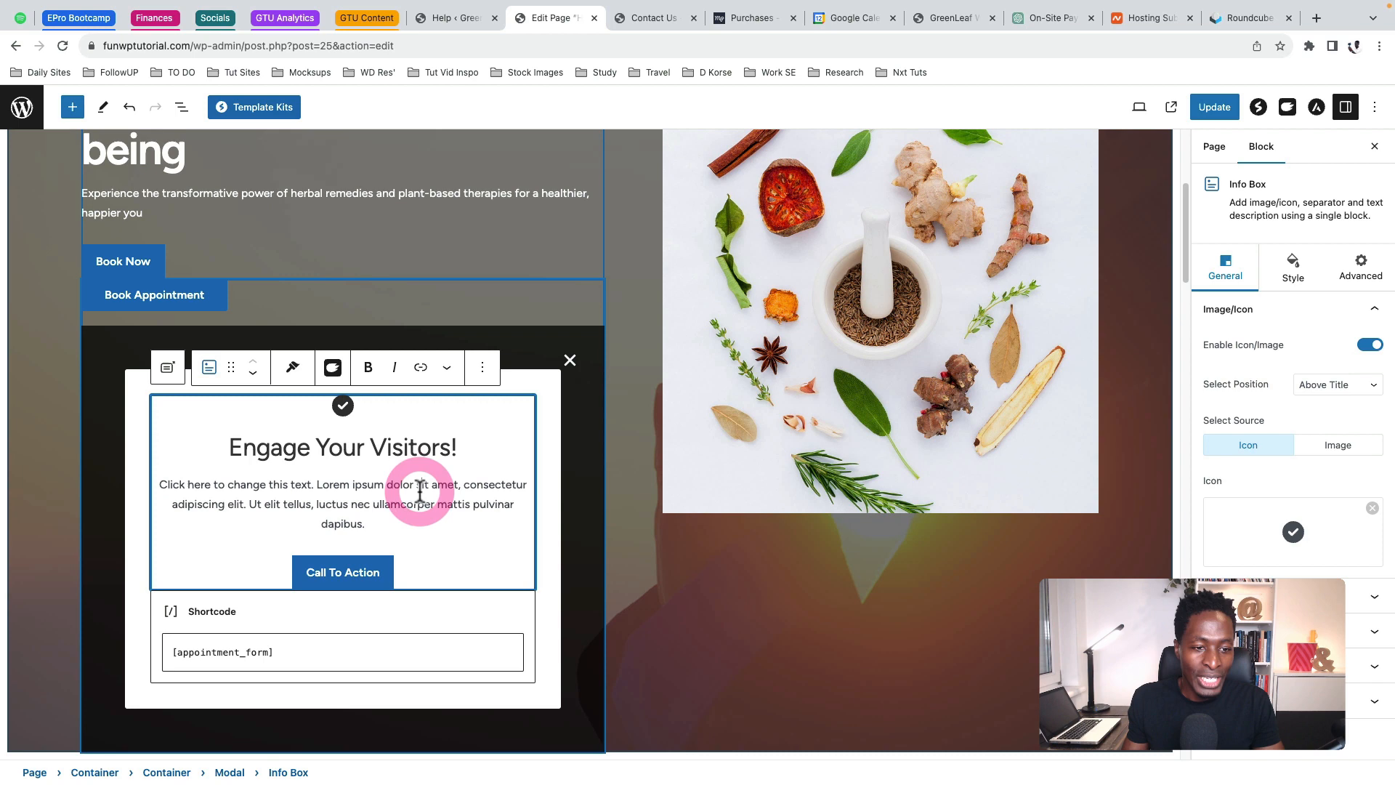
click(482, 367)
click(495, 700)
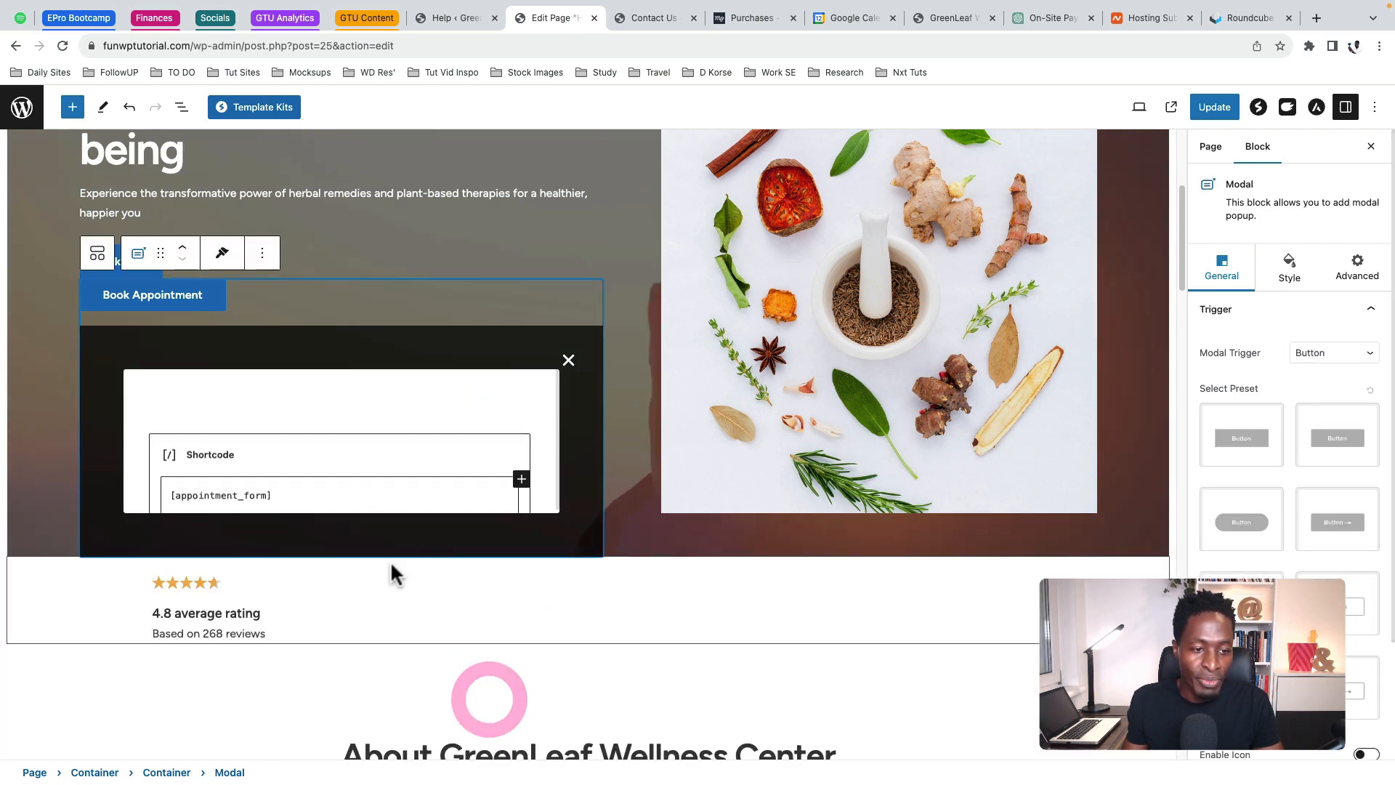
key(ctrl+z)
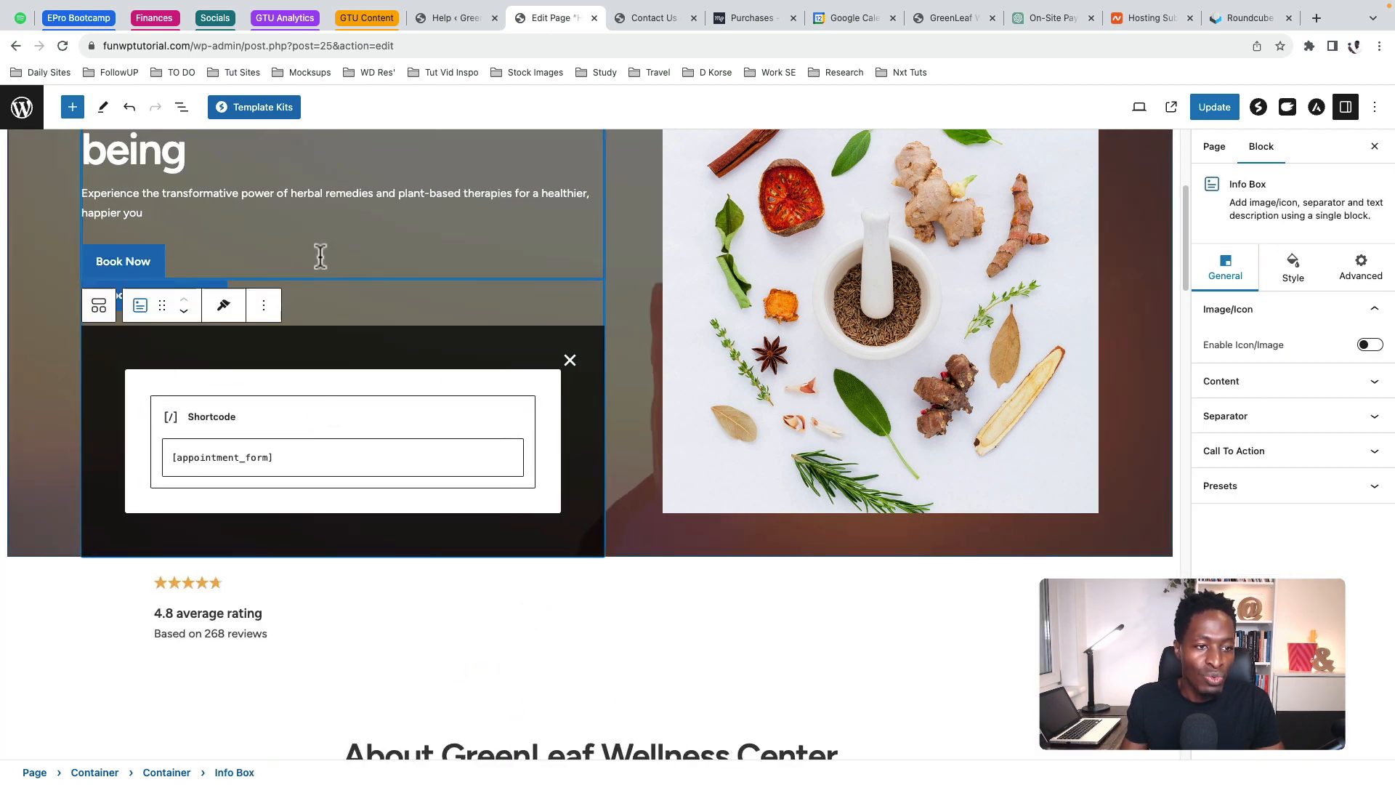
Set the Info Box call to action type to None, removing the Book Now button
scroll(320, 251, up, 3)
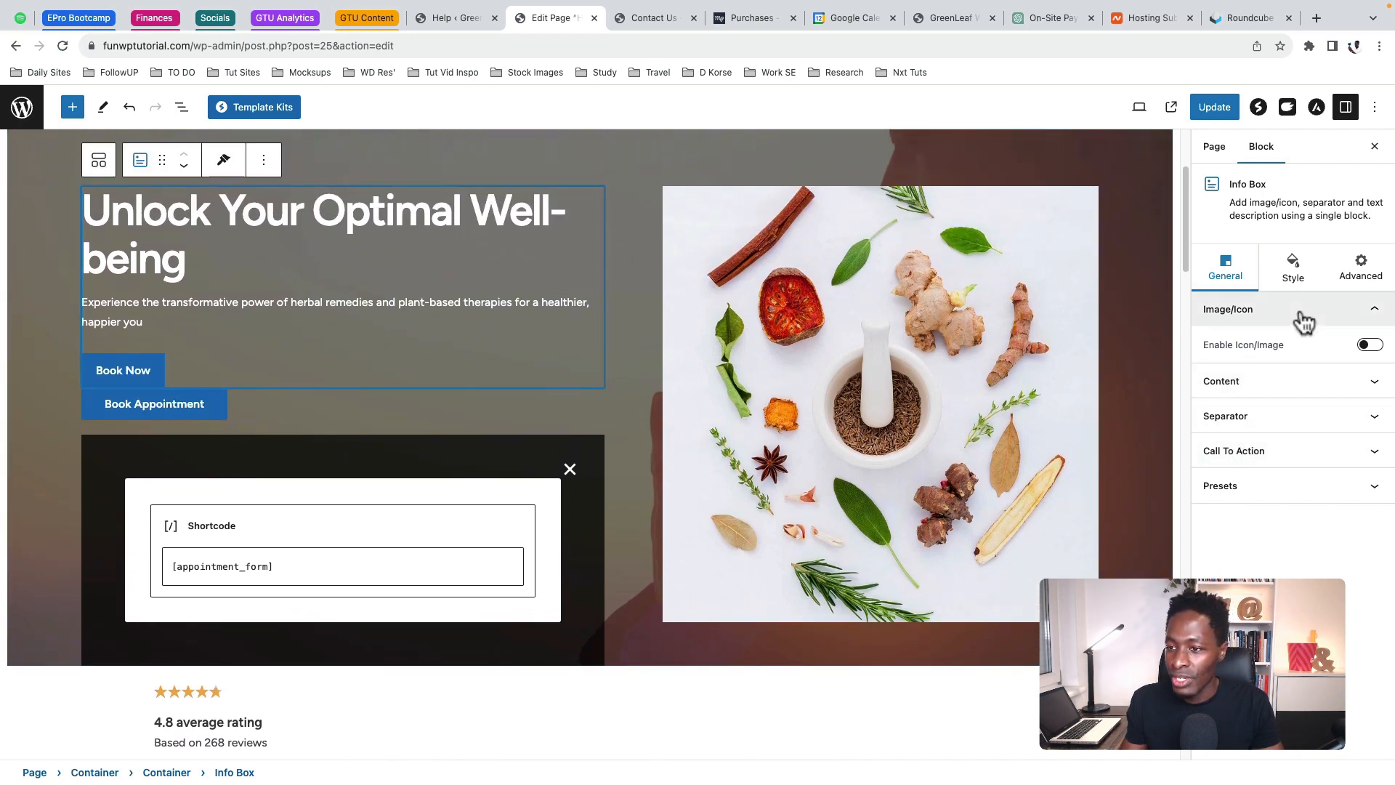
click(1277, 451)
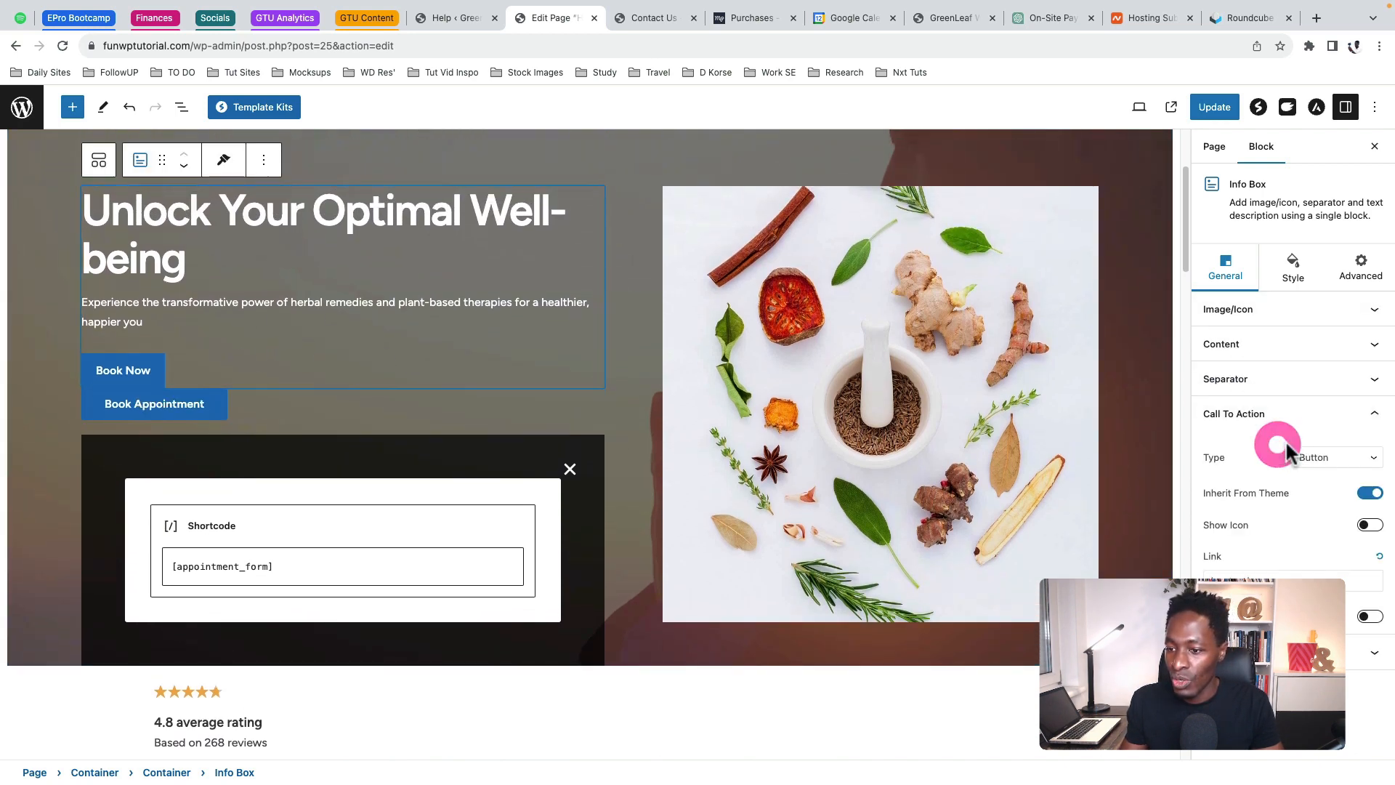
click(1345, 458)
click(1331, 430)
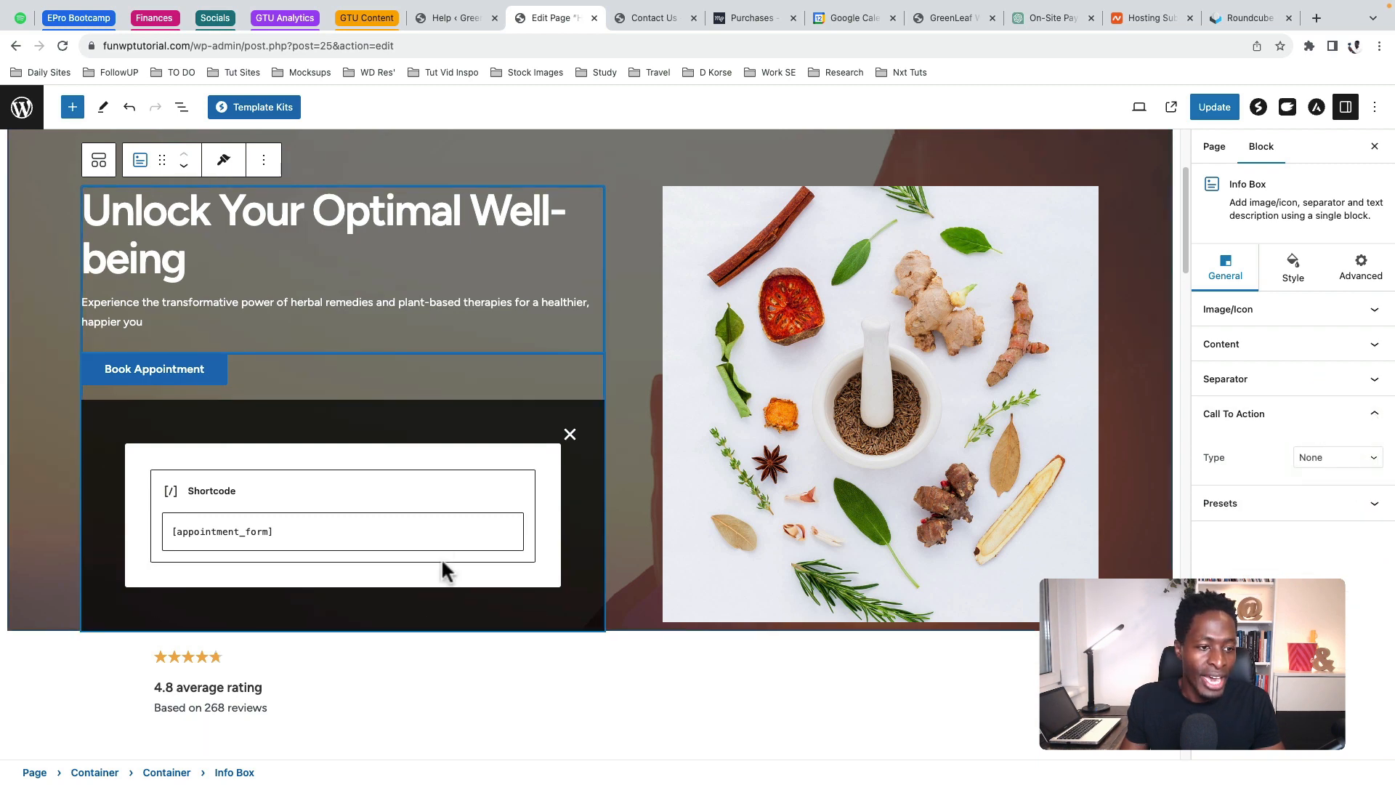
scroll(343, 344, up, 1)
scroll(343, 353, up, 3)
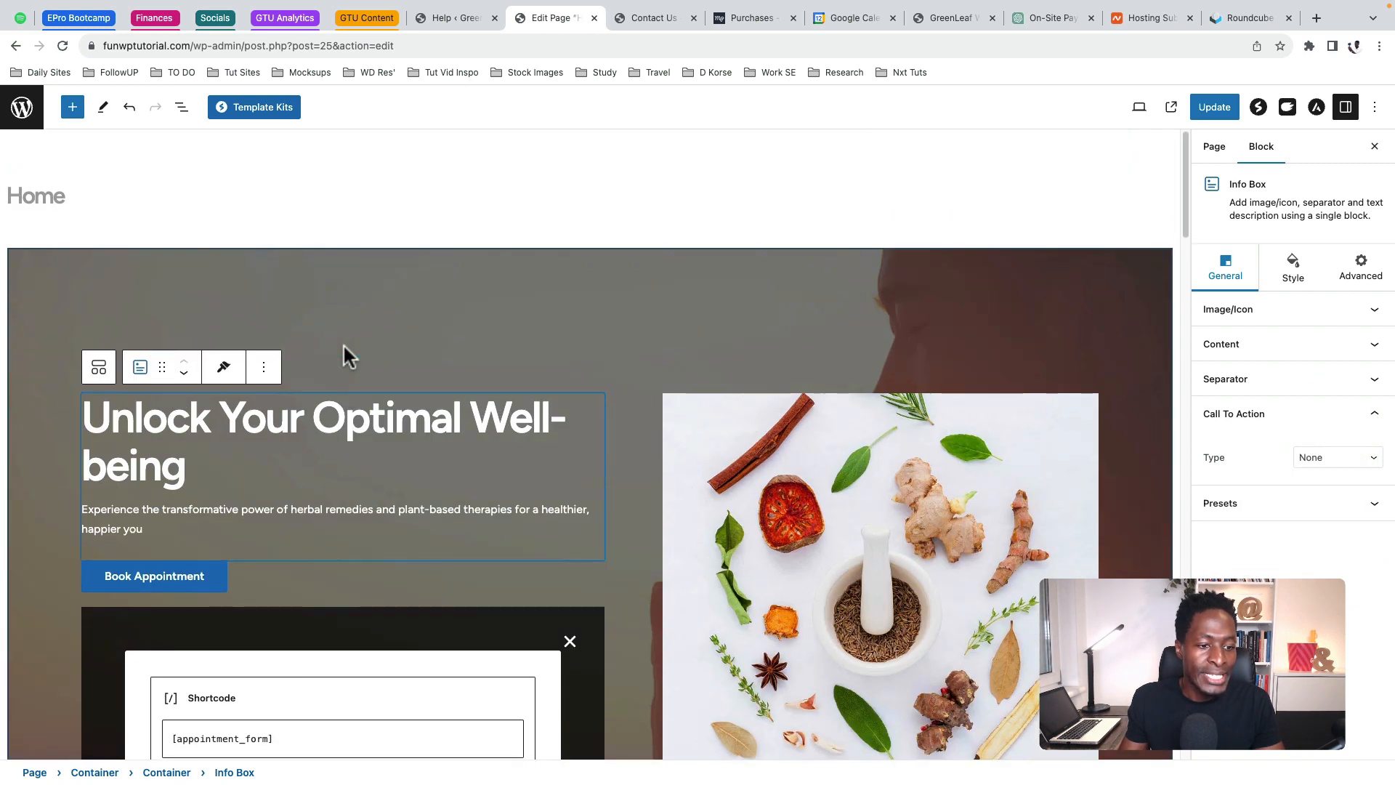
scroll(343, 353, down, 2)
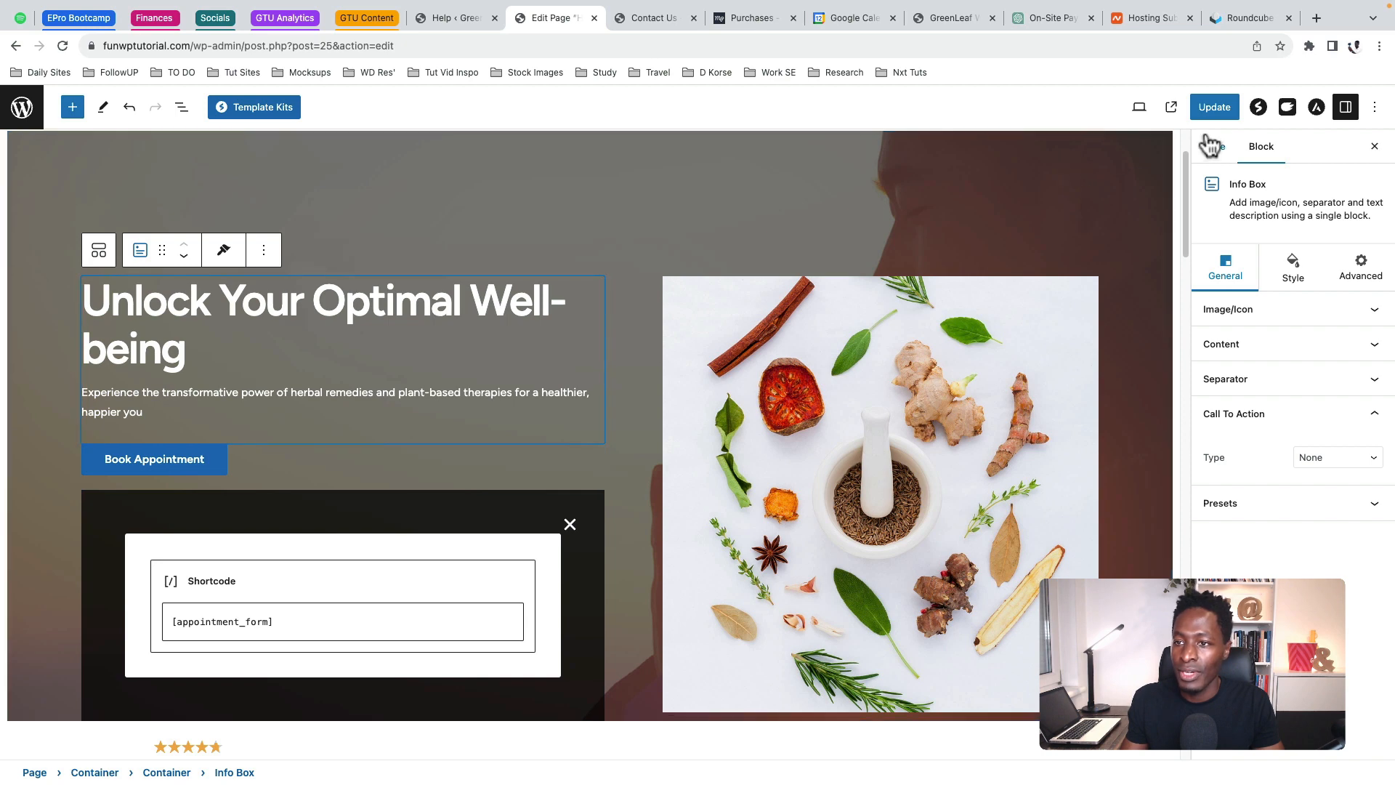
Update the Home page and view the live site
click(1212, 109)
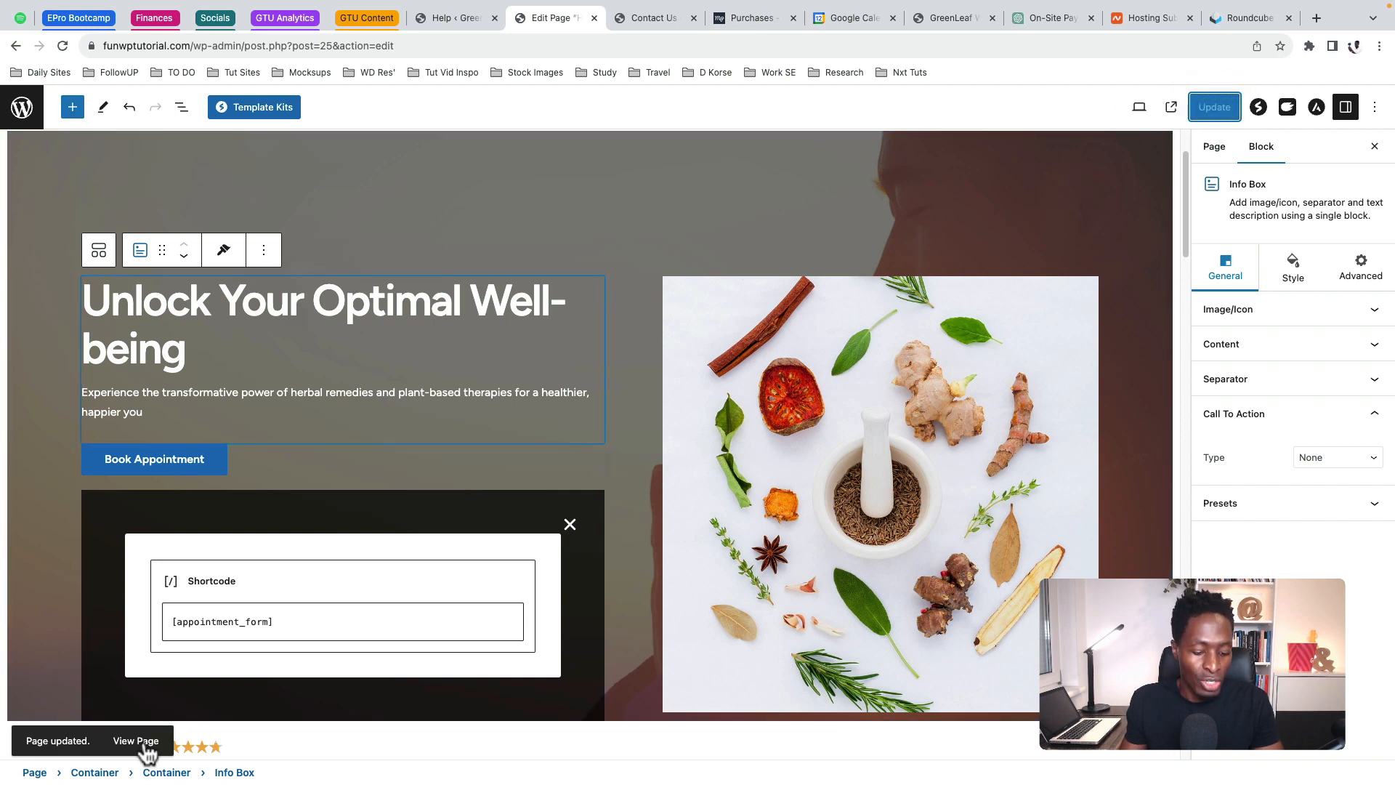
click(138, 742)
click(603, 20)
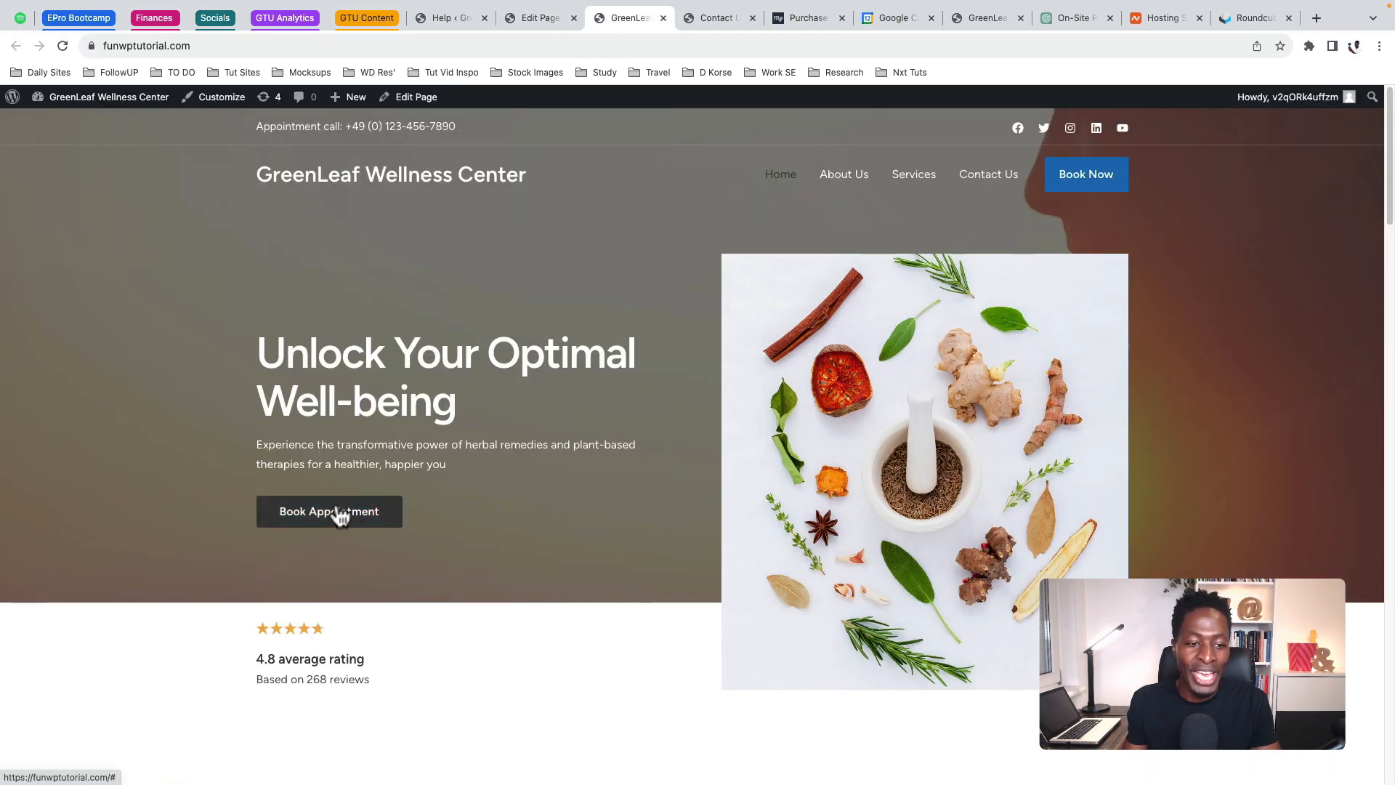
Open the Book Appointment popup and set the service category to Therapy
click(337, 523)
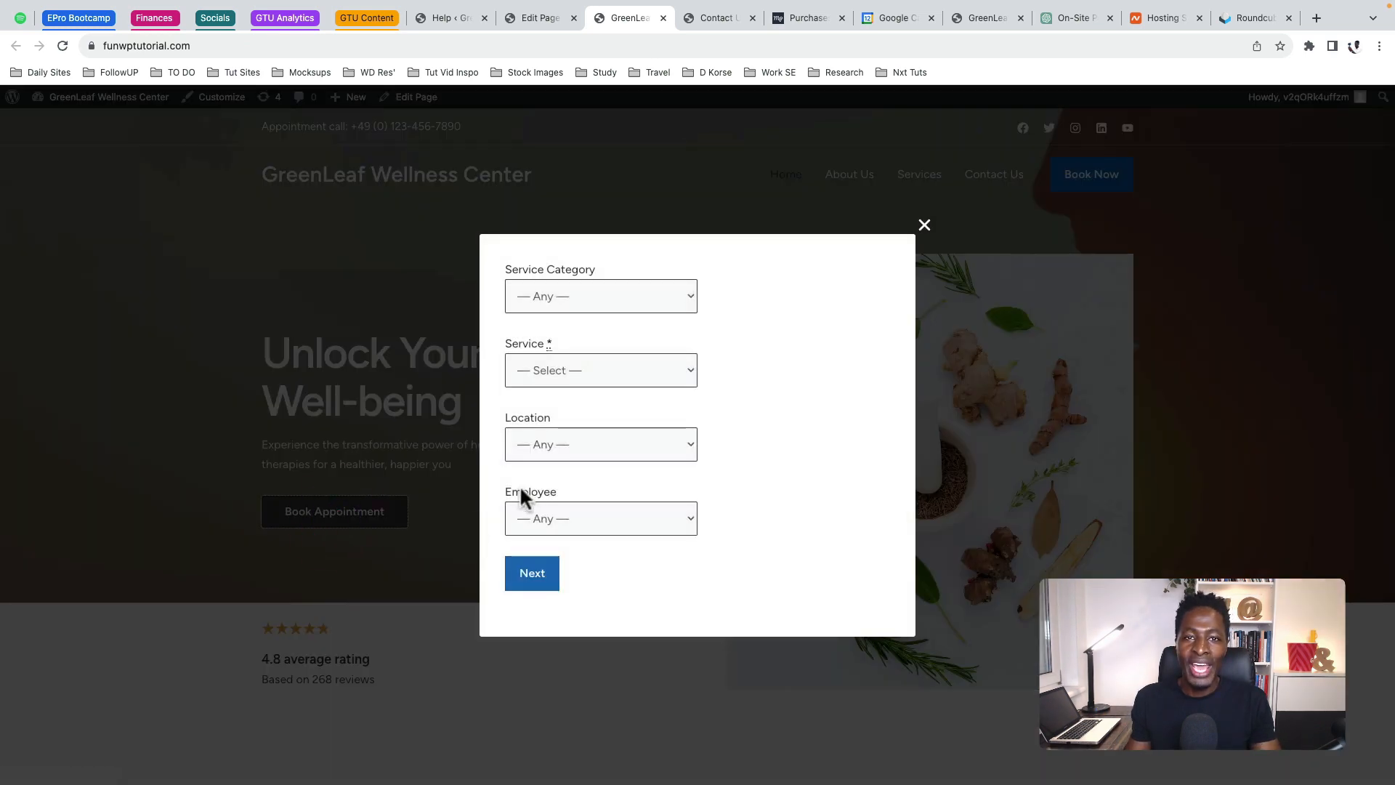
click(585, 300)
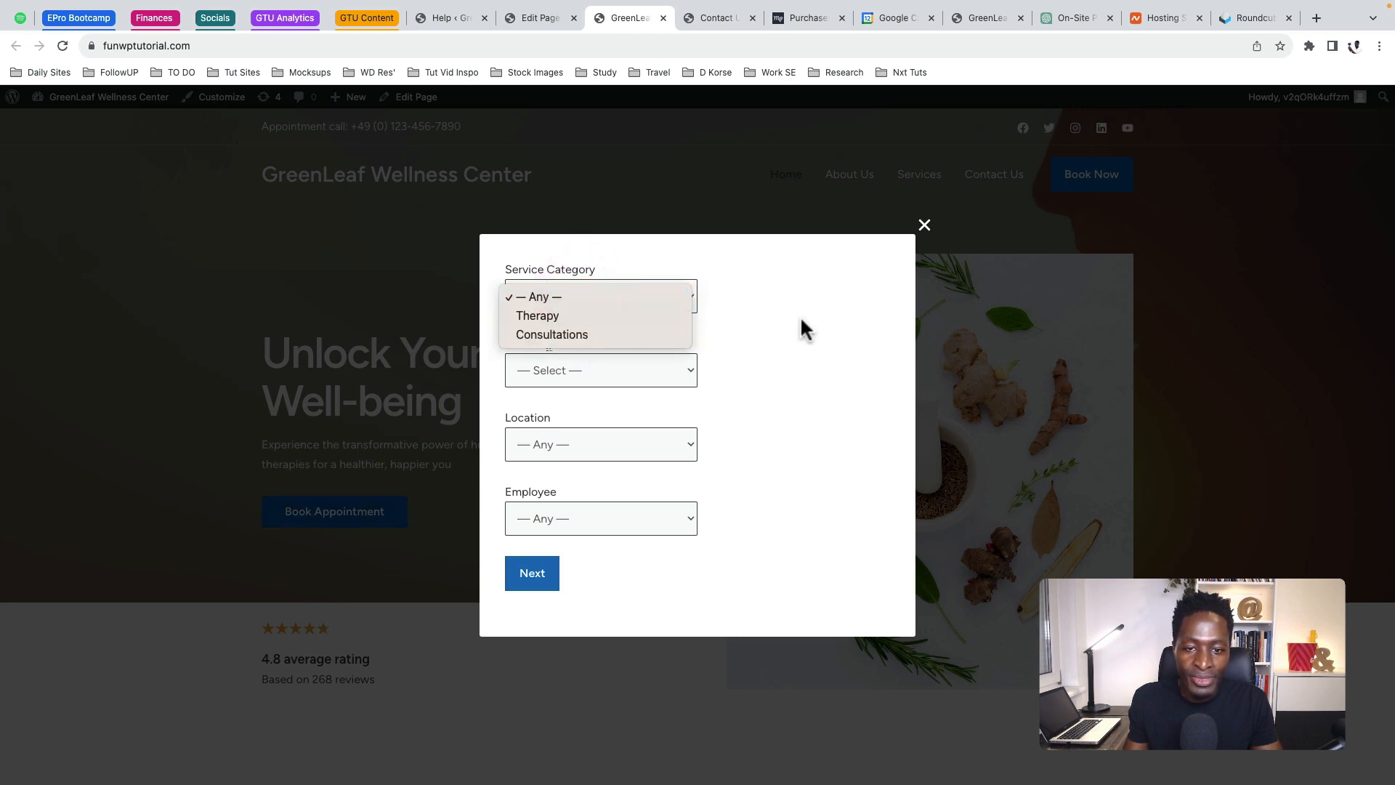
click(825, 323)
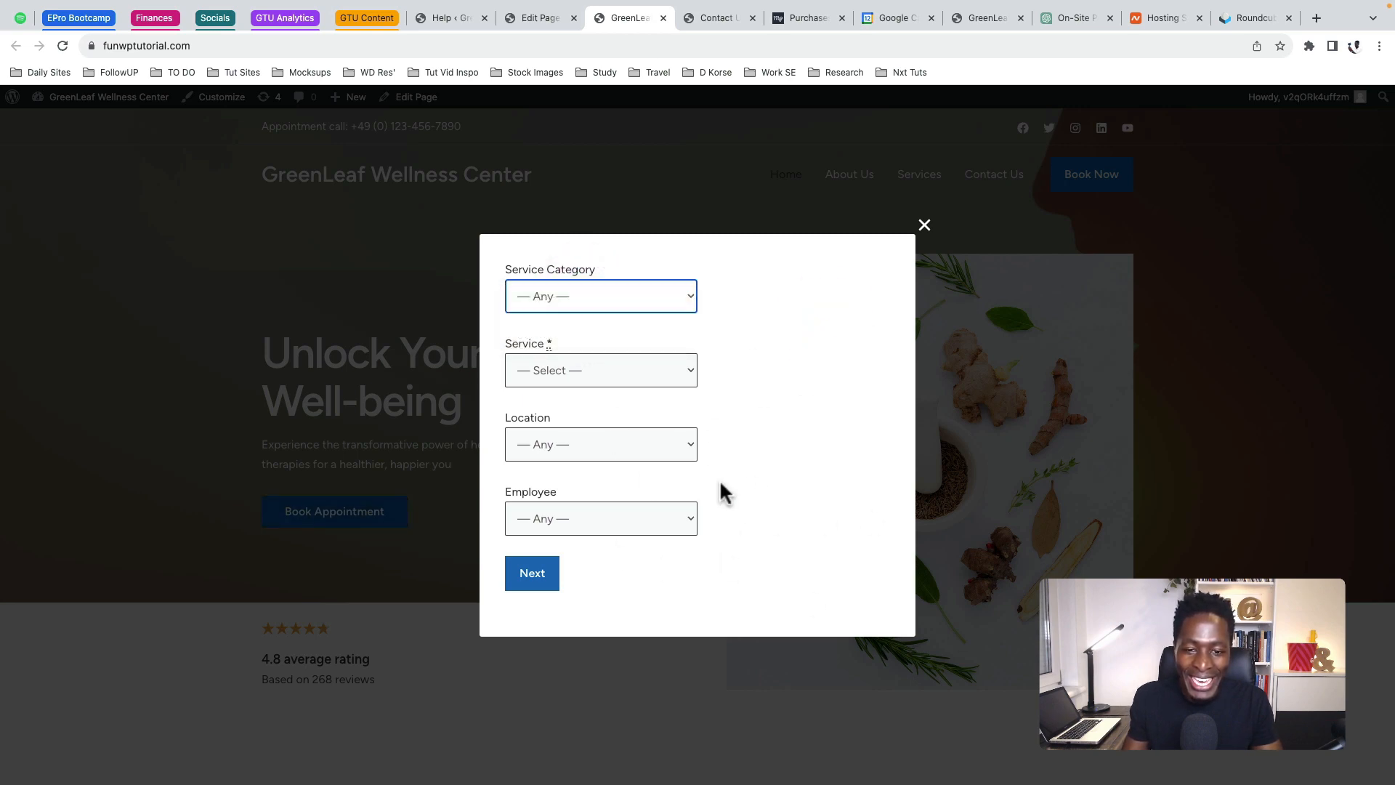
click(571, 303)
click(575, 323)
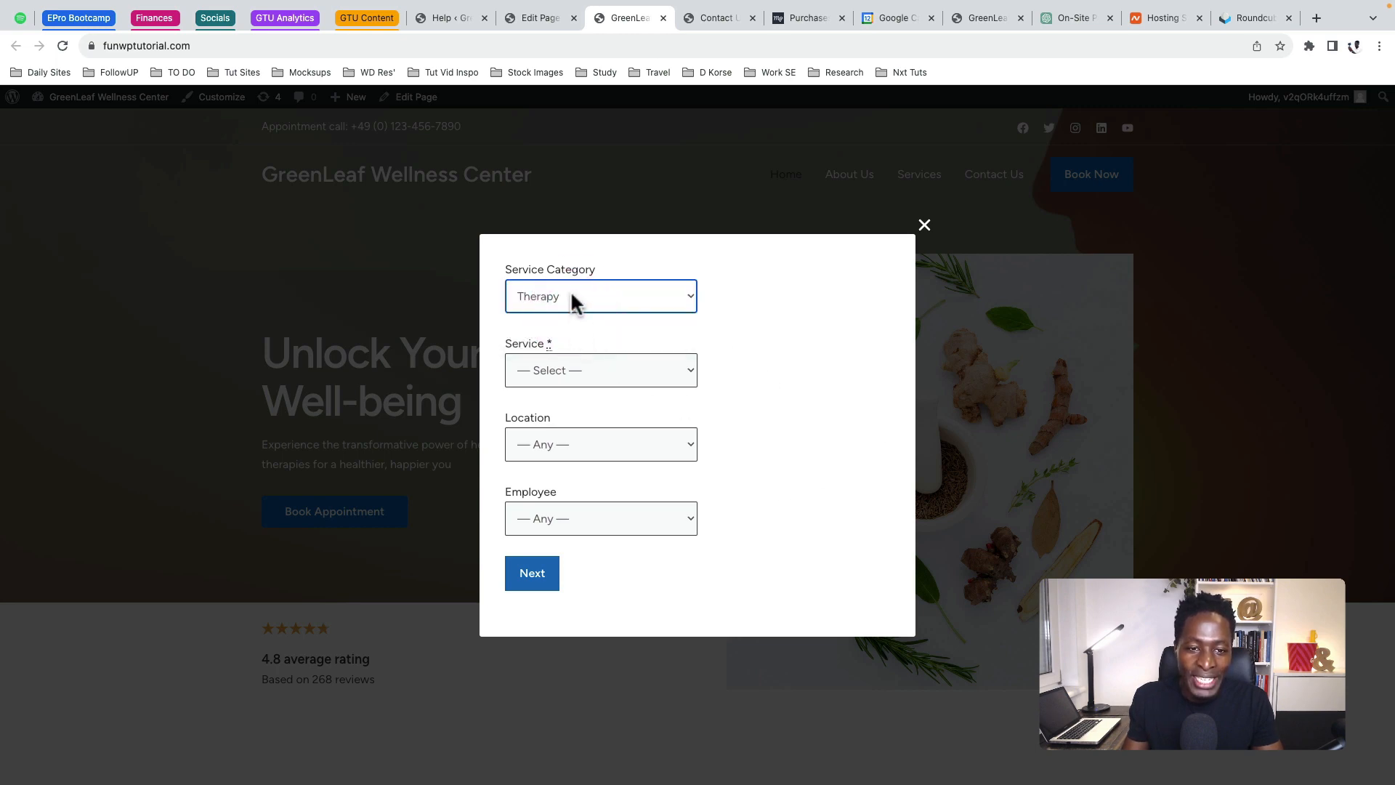
click(570, 299)
click(571, 315)
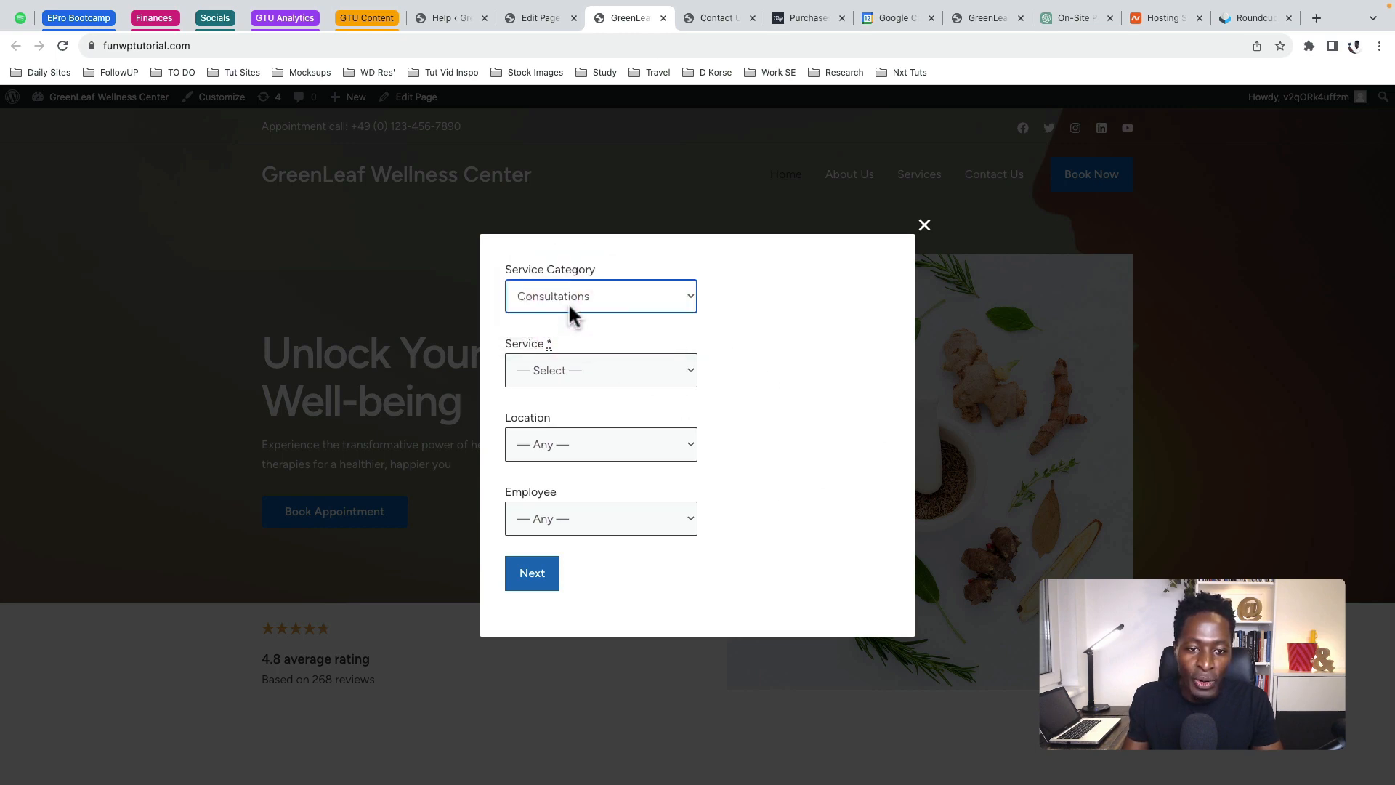
click(571, 308)
click(568, 280)
Choose the Herbal Therapy service, the Baden Baden - Germany location and an employee
click(547, 369)
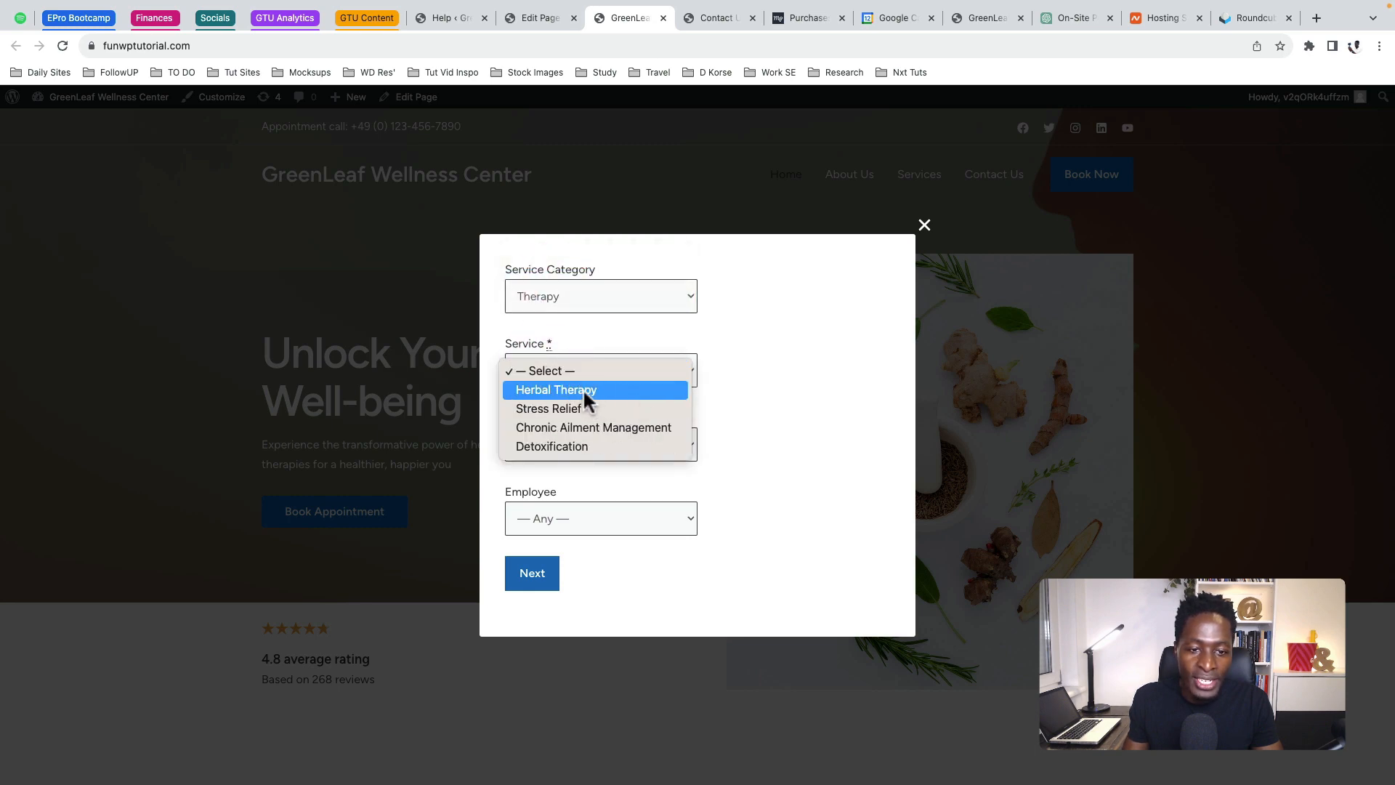
click(575, 390)
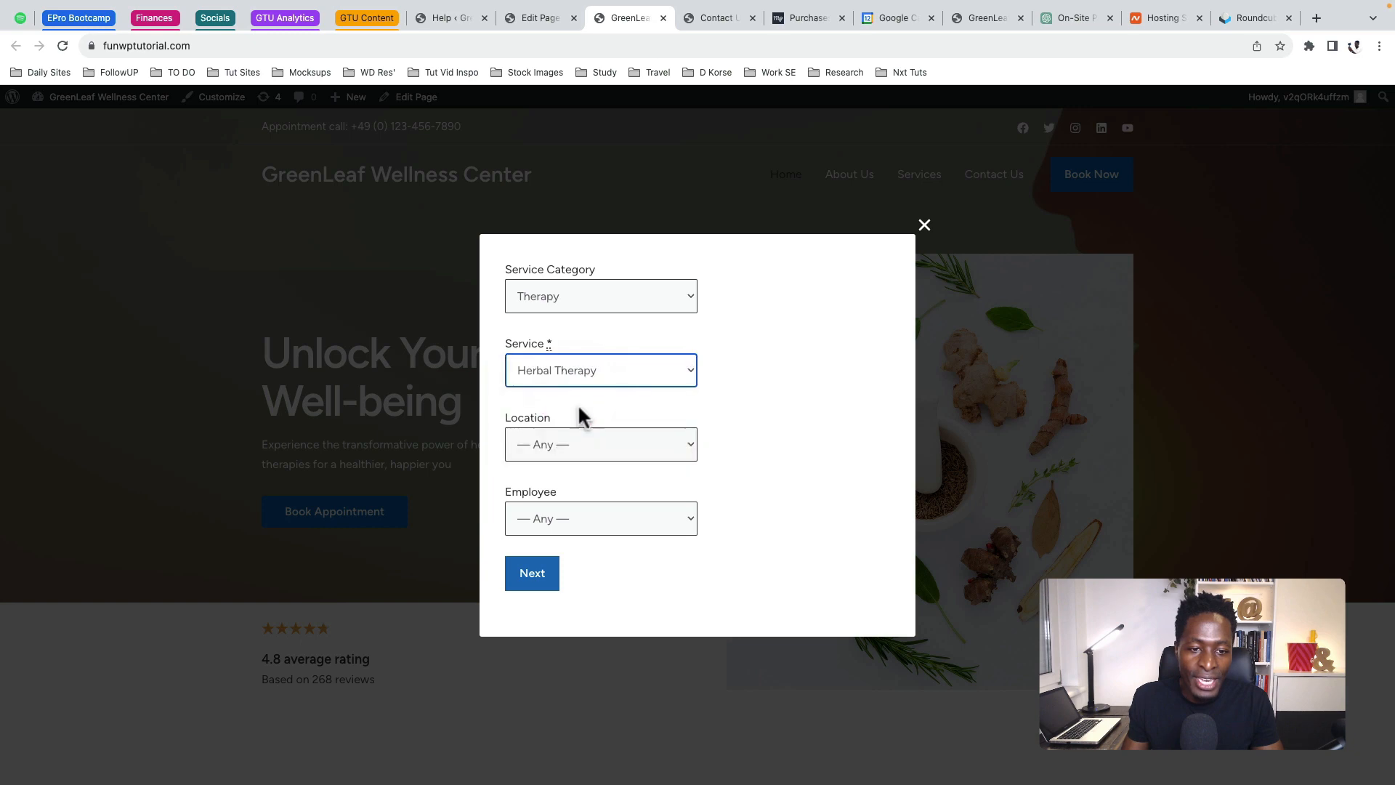
click(577, 444)
click(574, 459)
click(562, 517)
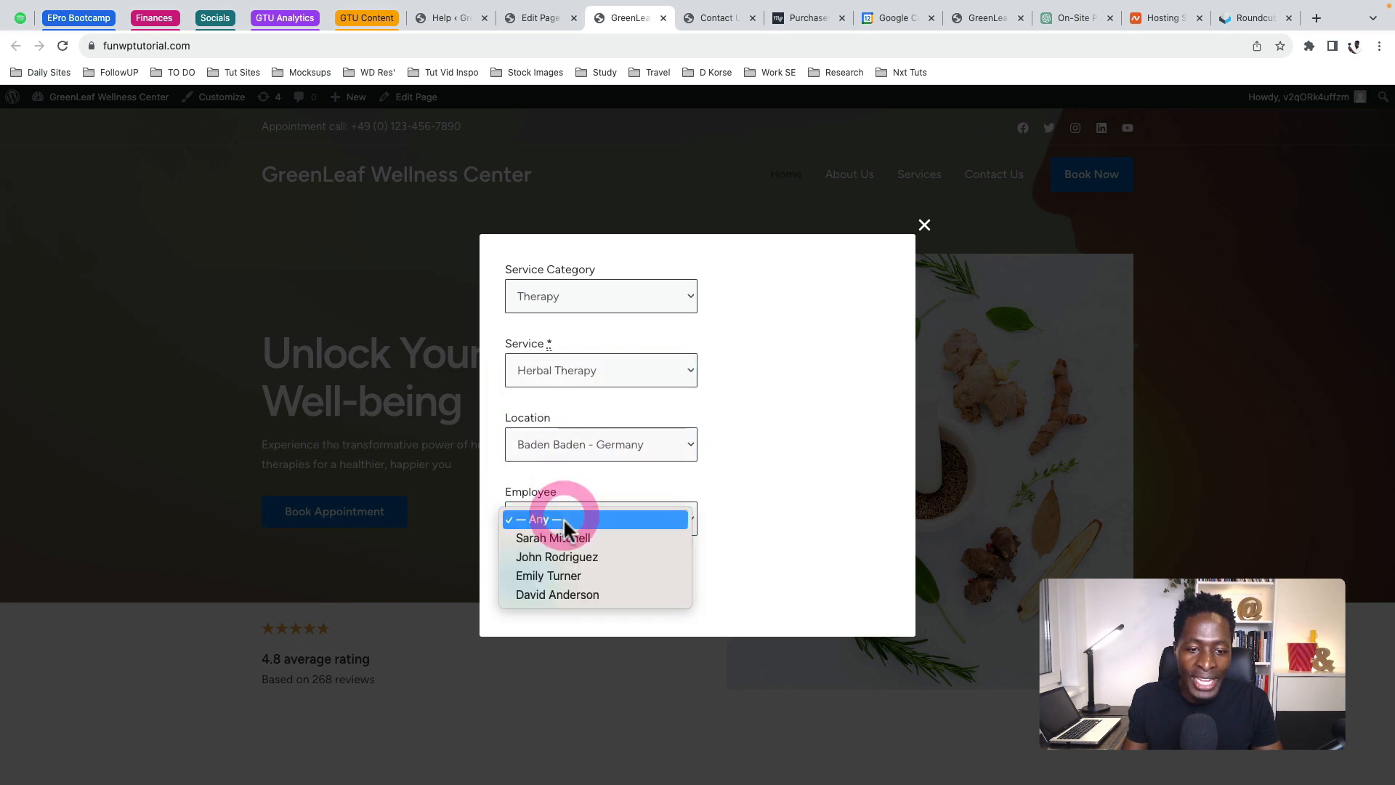
click(566, 538)
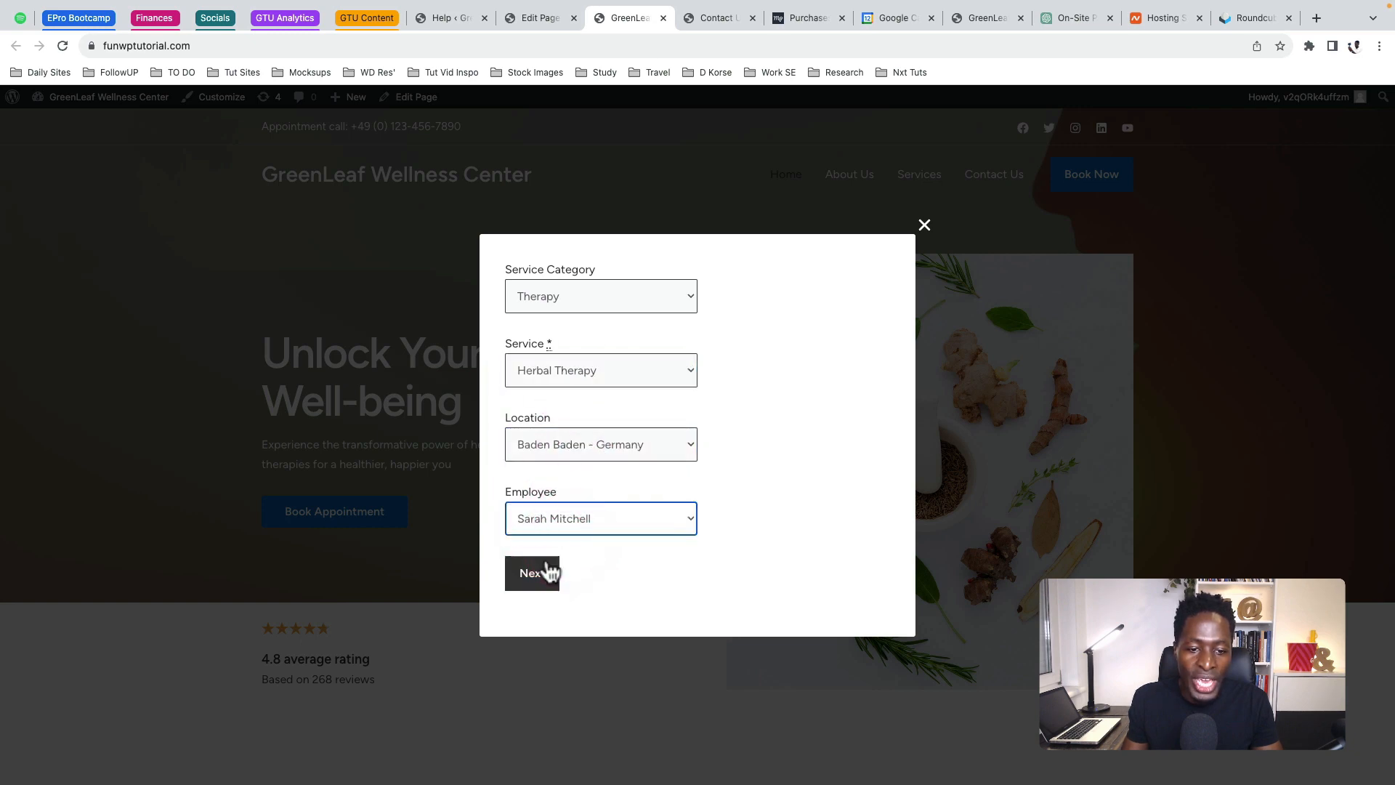
Browse the months and pick November 29, 2023 at the 11:00 am slot
click(546, 572)
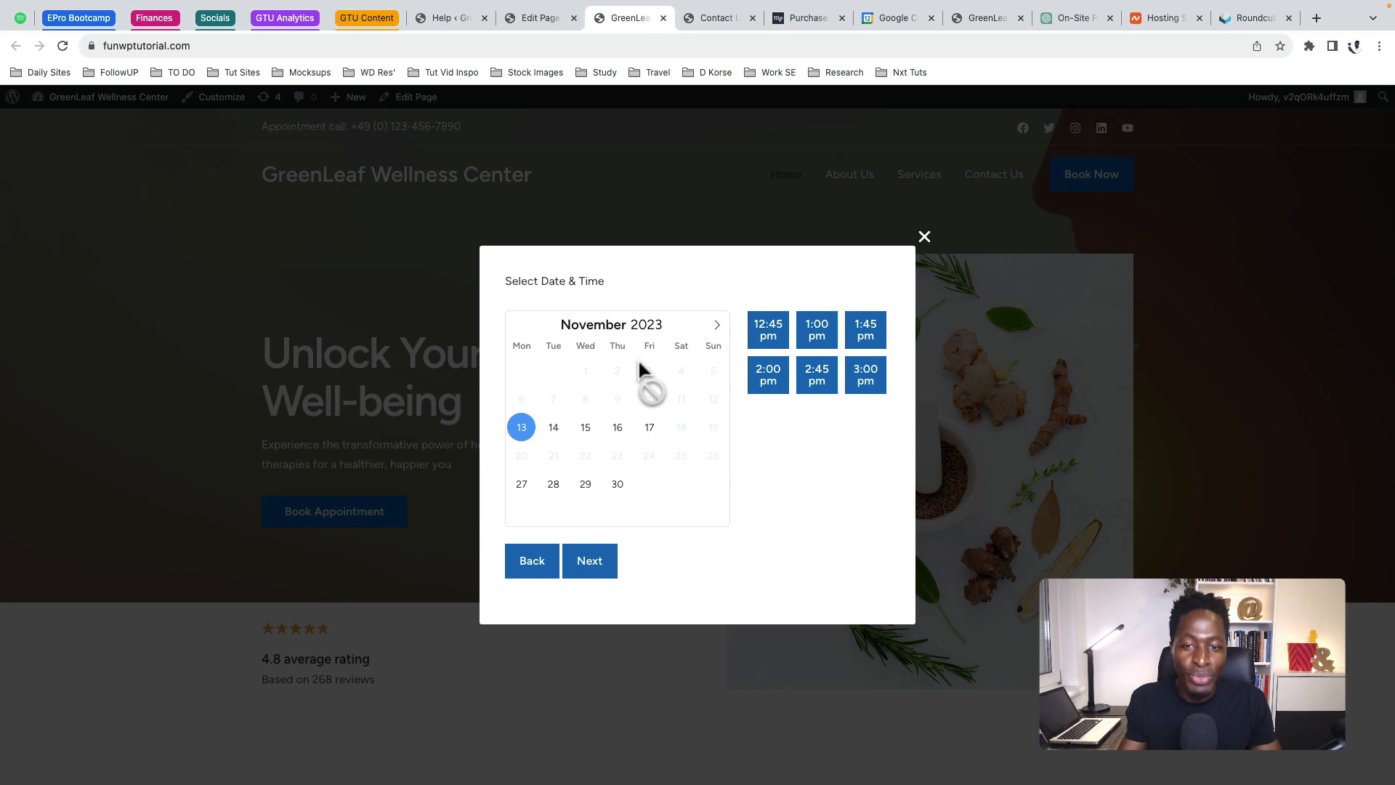
click(717, 325)
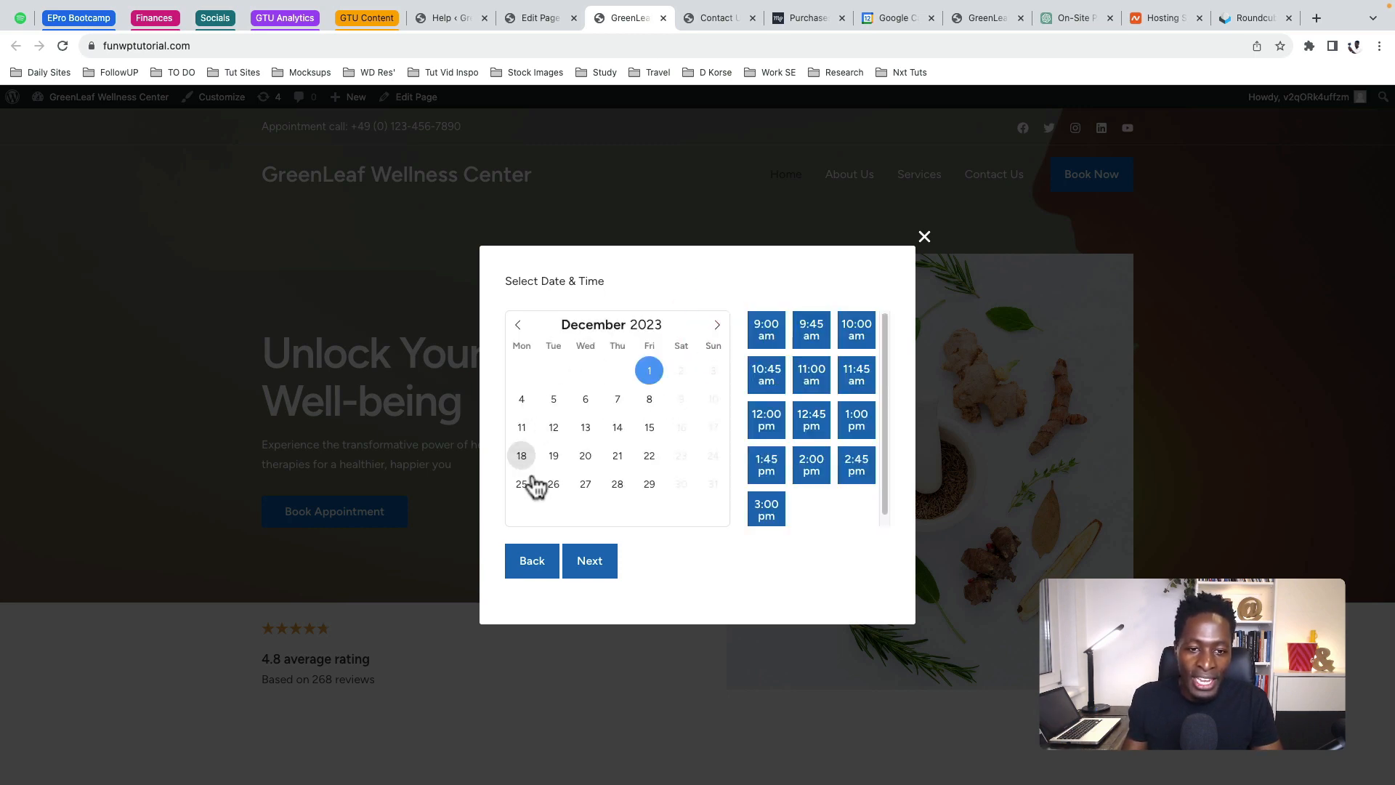
click(717, 326)
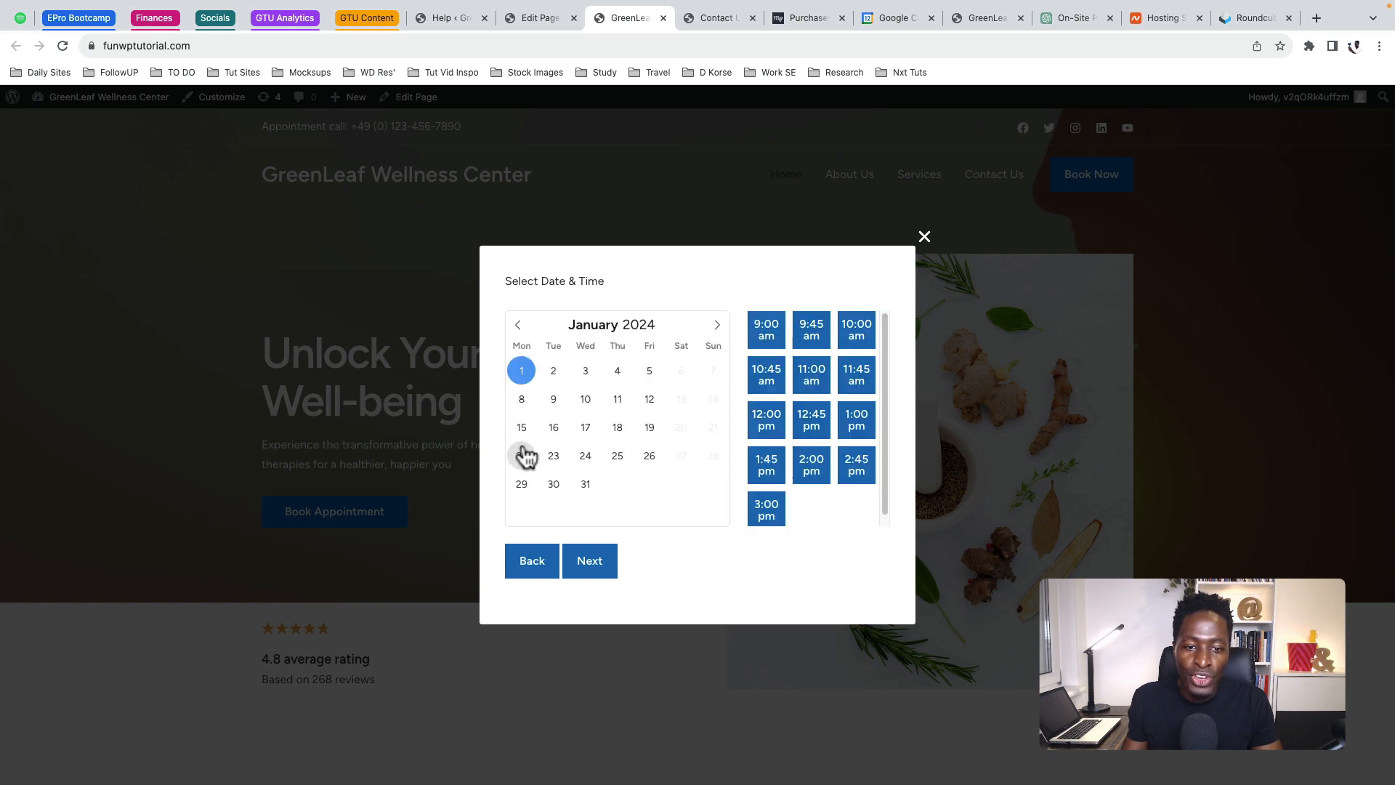
click(519, 331)
click(519, 331)
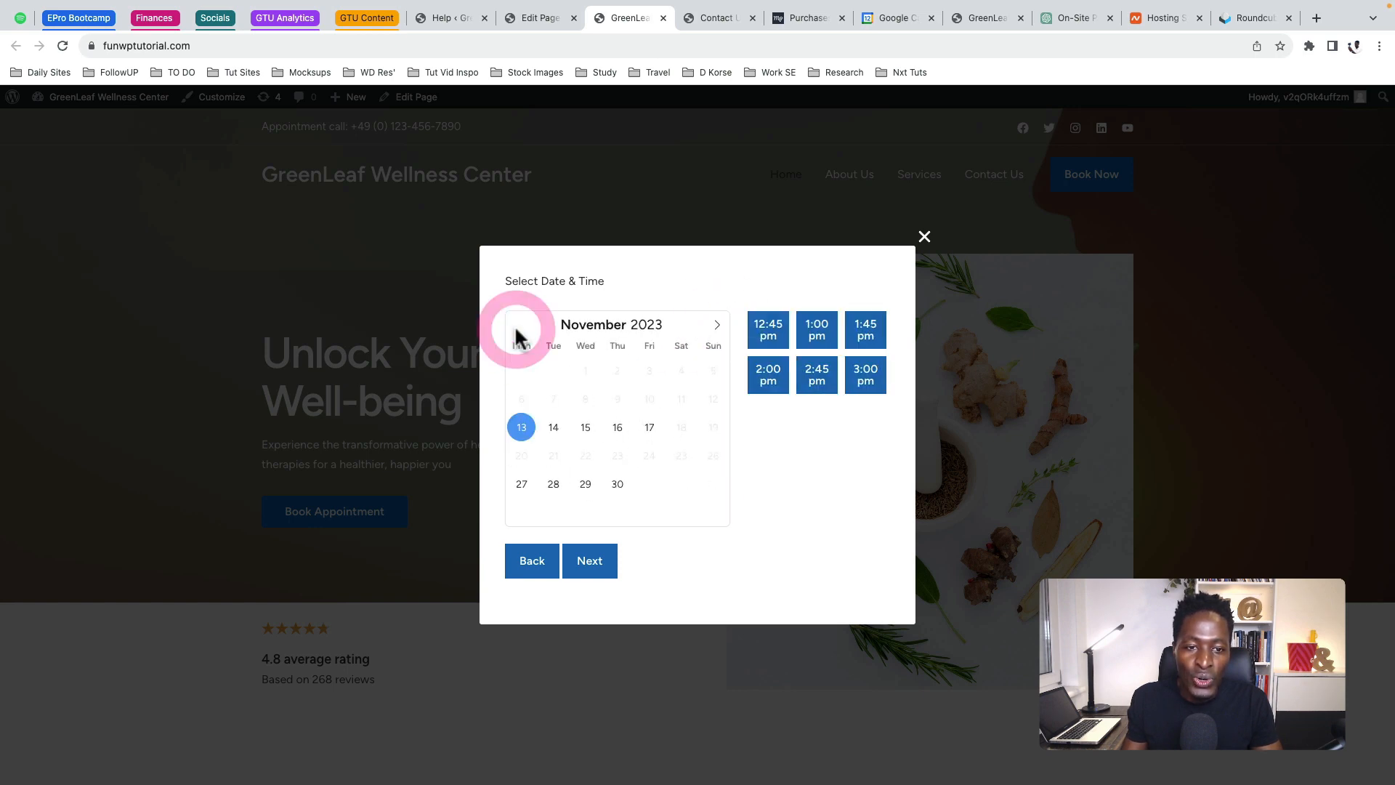
click(586, 486)
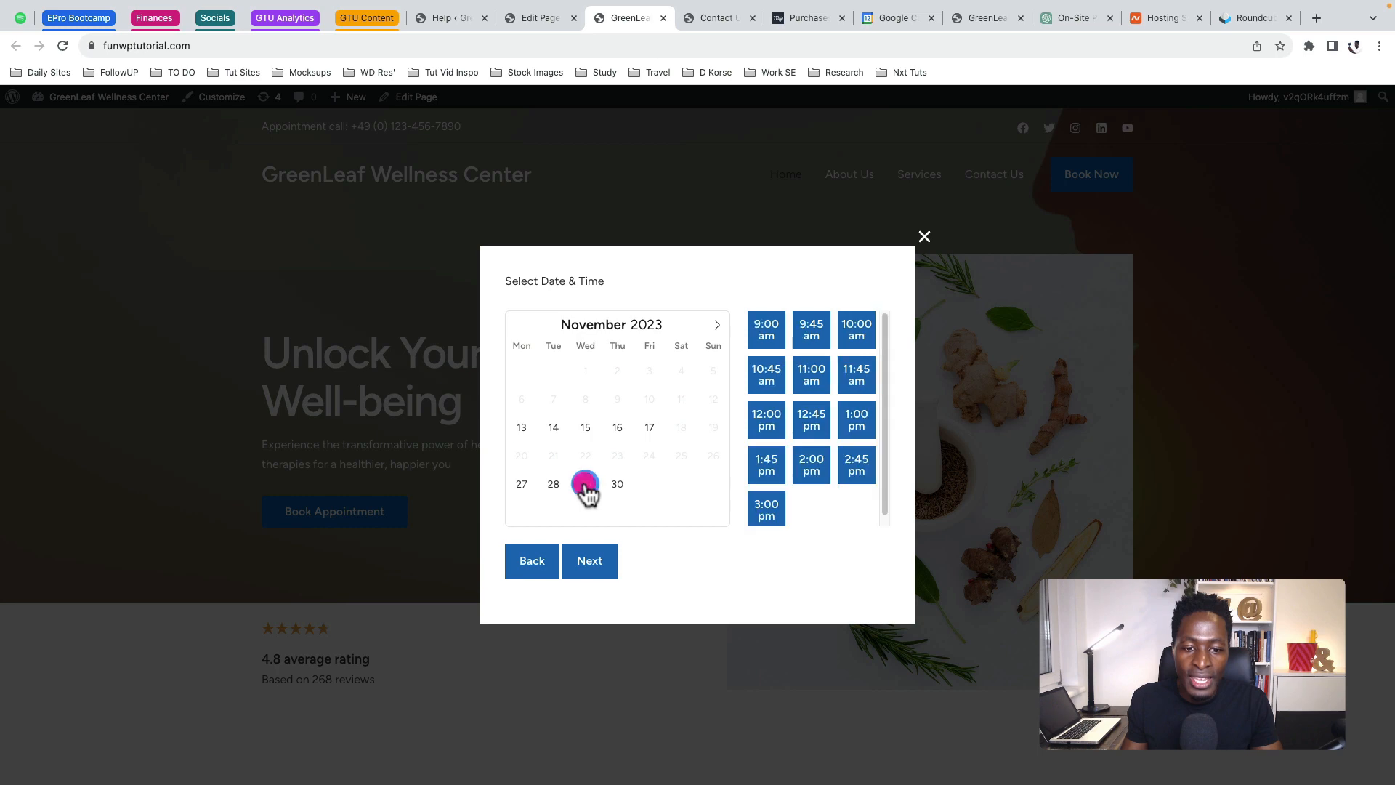
click(811, 382)
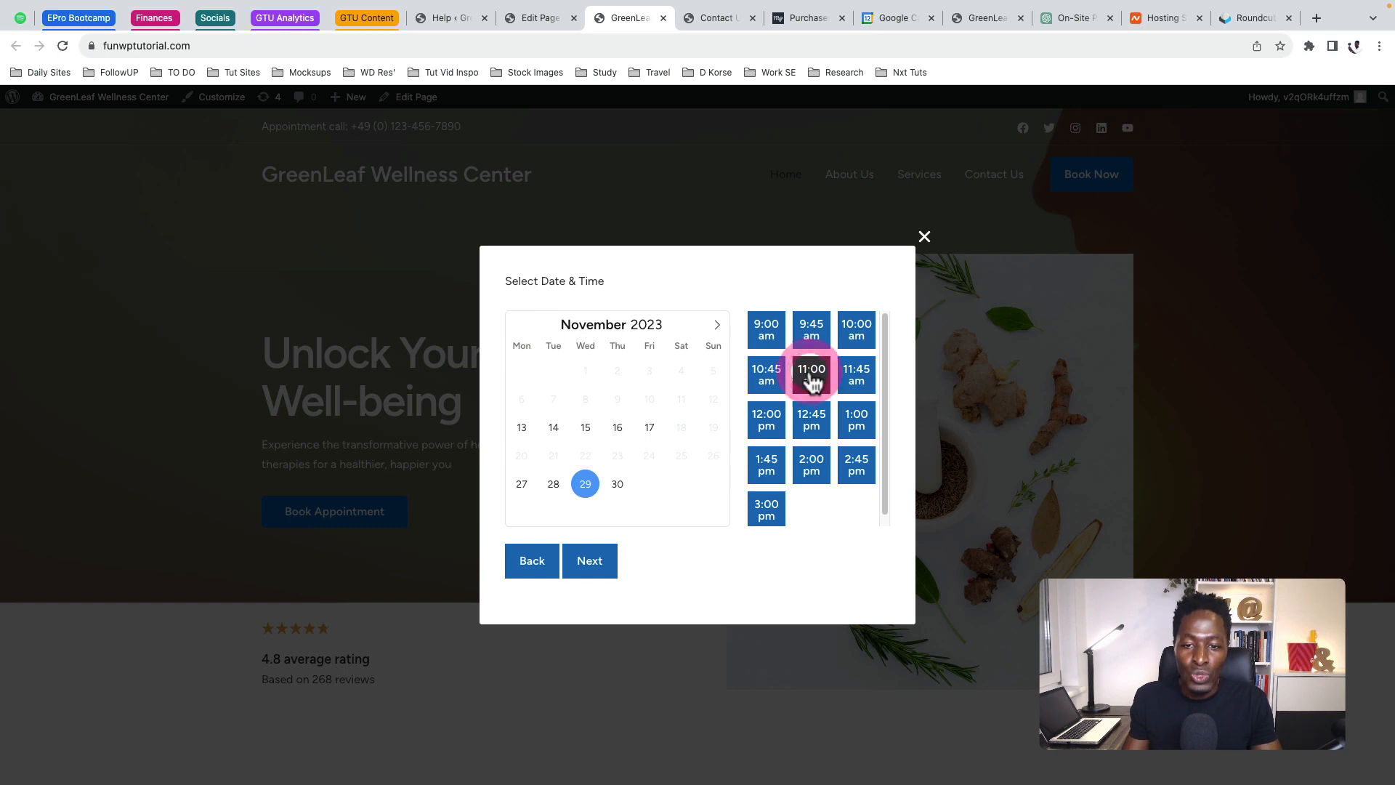
Continue to the reservation summary and highlight the Herbal Therapy and location details
click(594, 567)
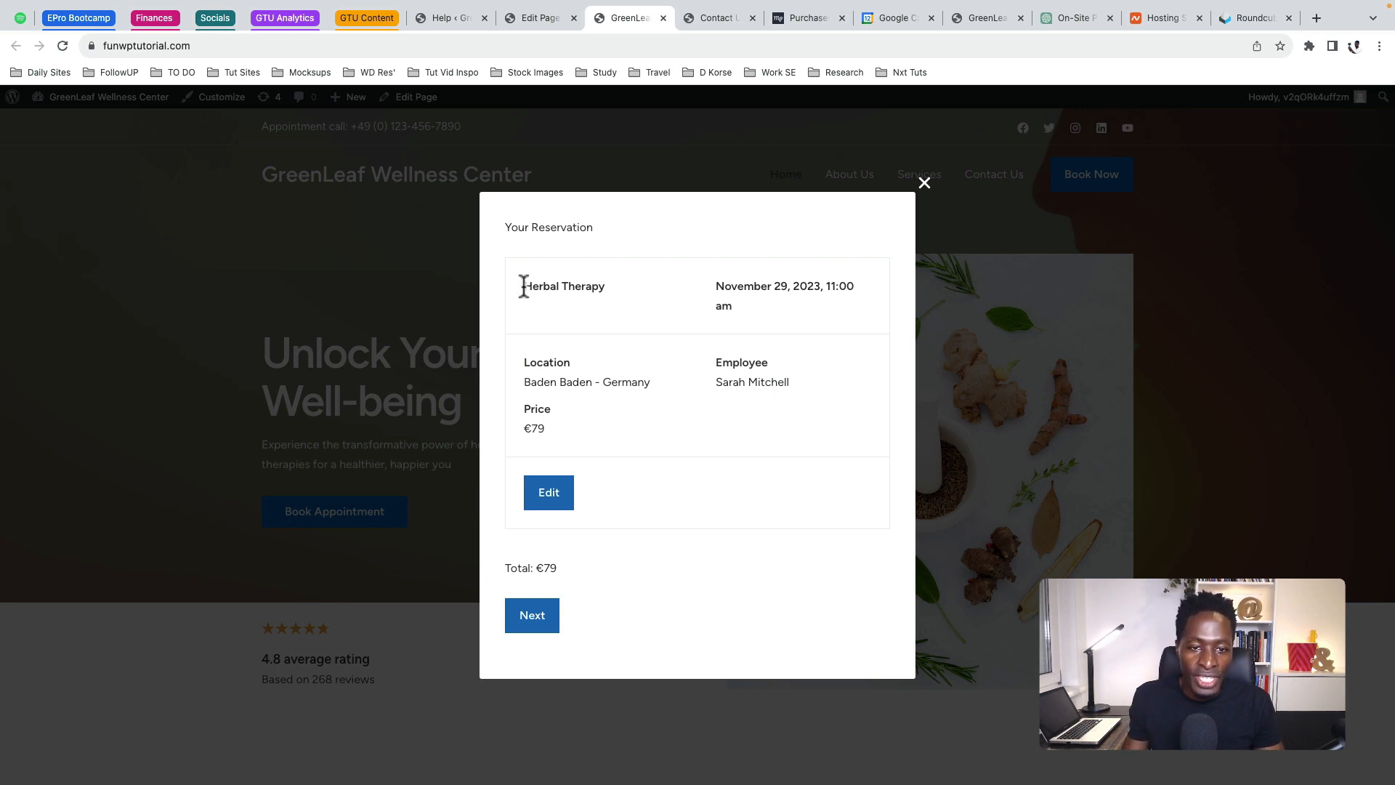
drag(521, 283, 663, 296)
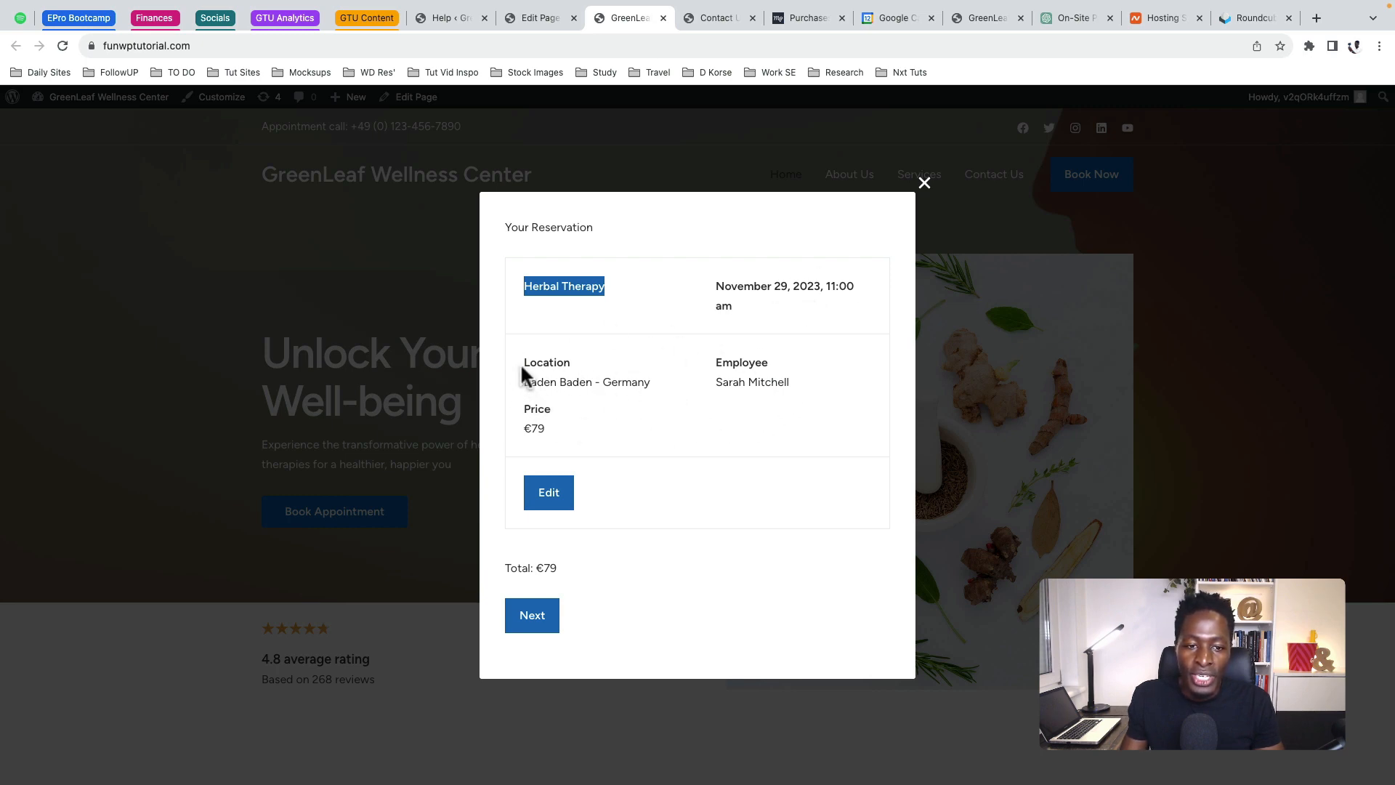
drag(521, 362, 585, 371)
click(742, 363)
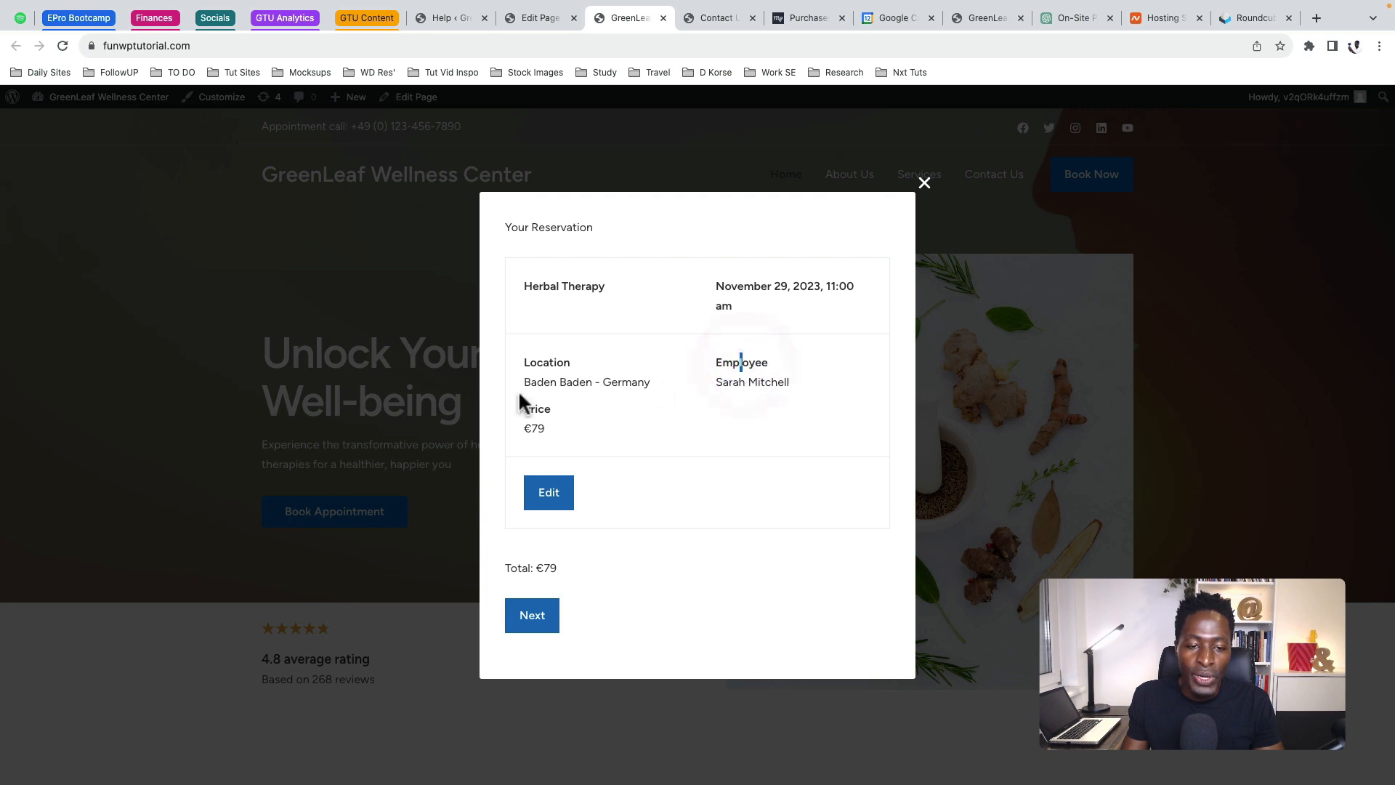
Fill in the customer's details, including the phone number, and advance to the payment step
click(542, 618)
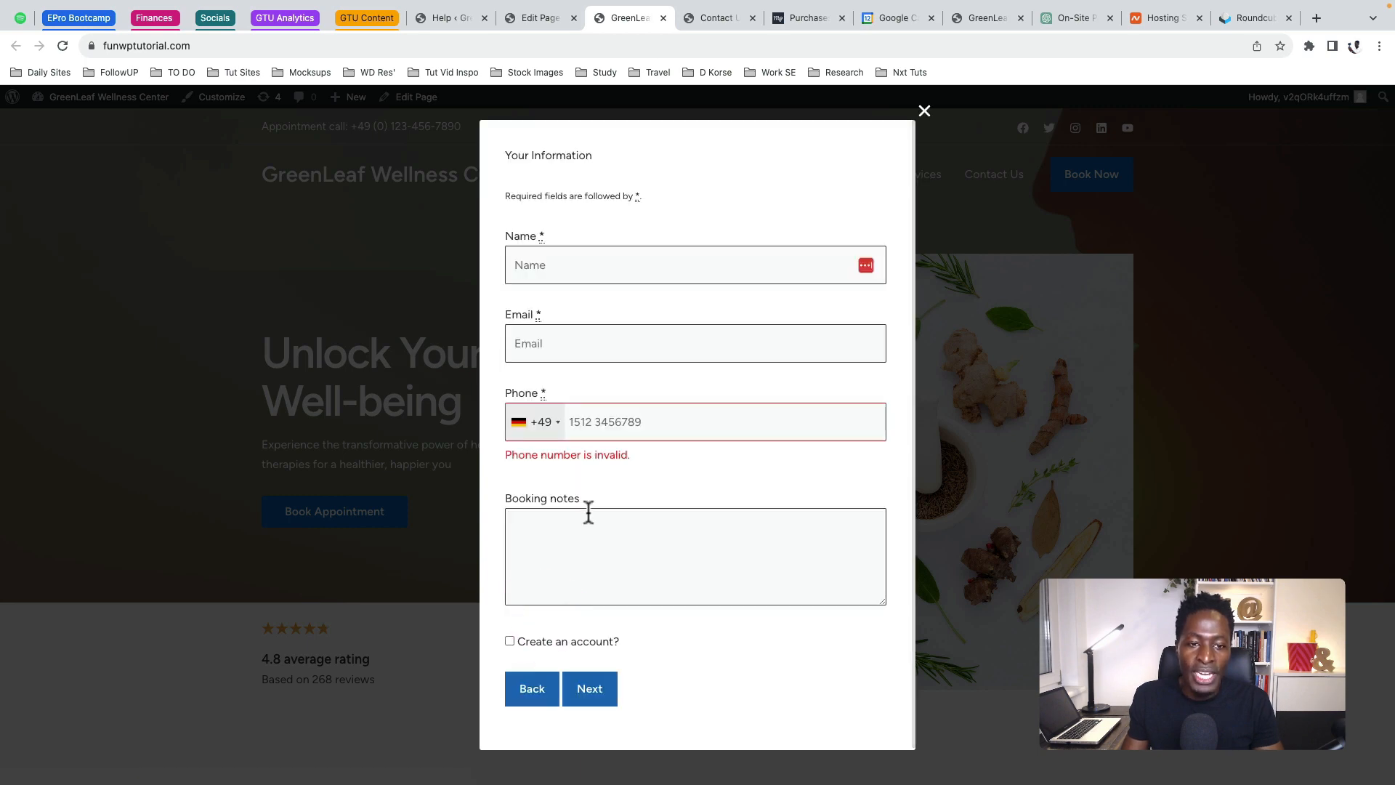
click(591, 422)
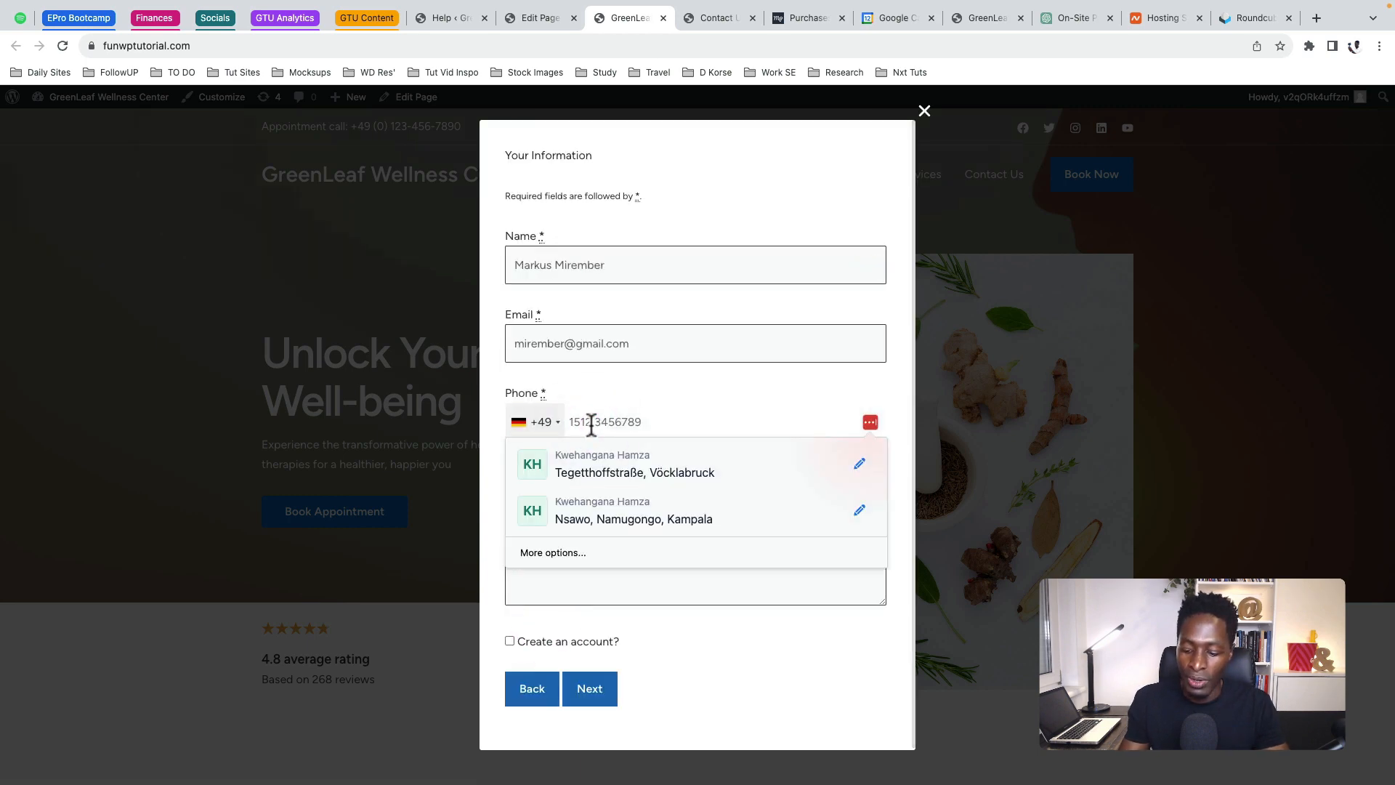
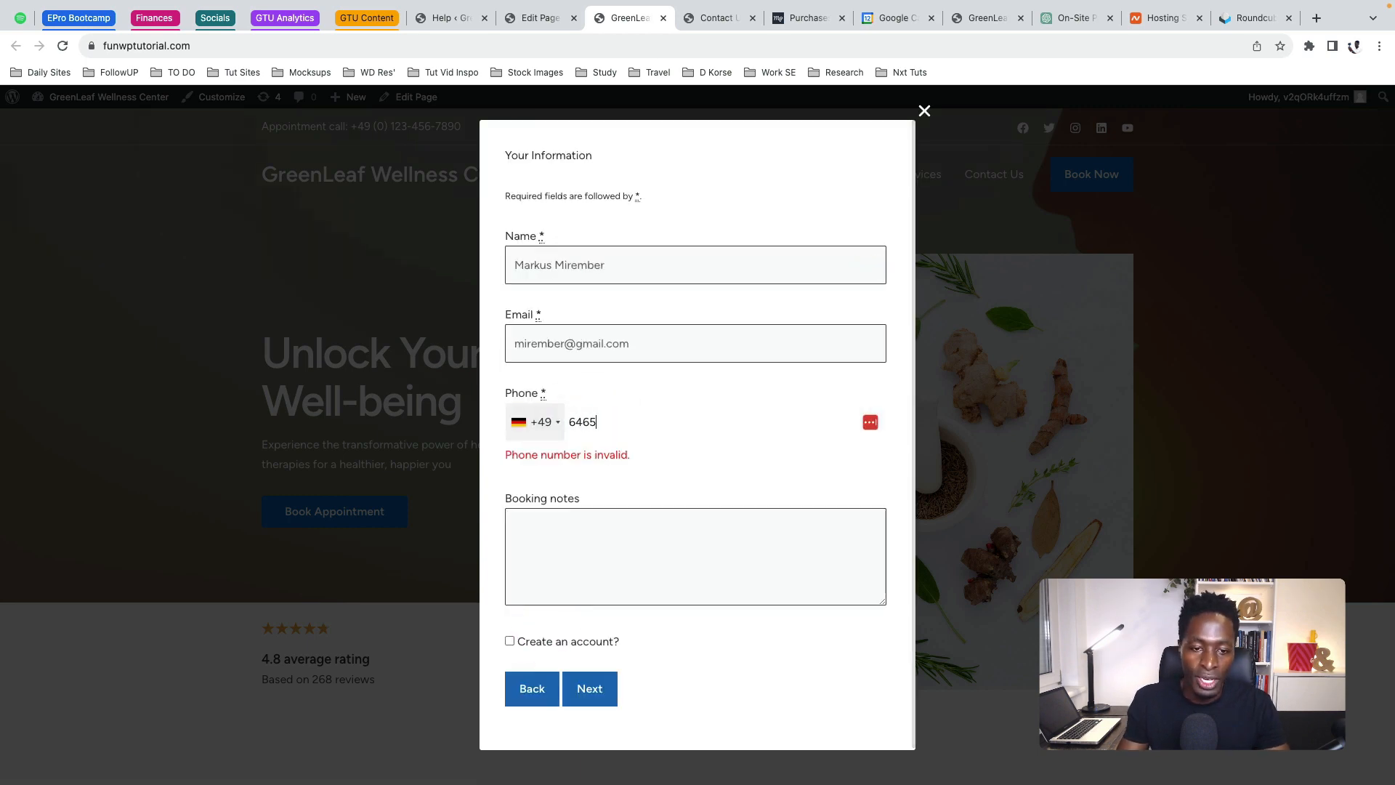
click(598, 554)
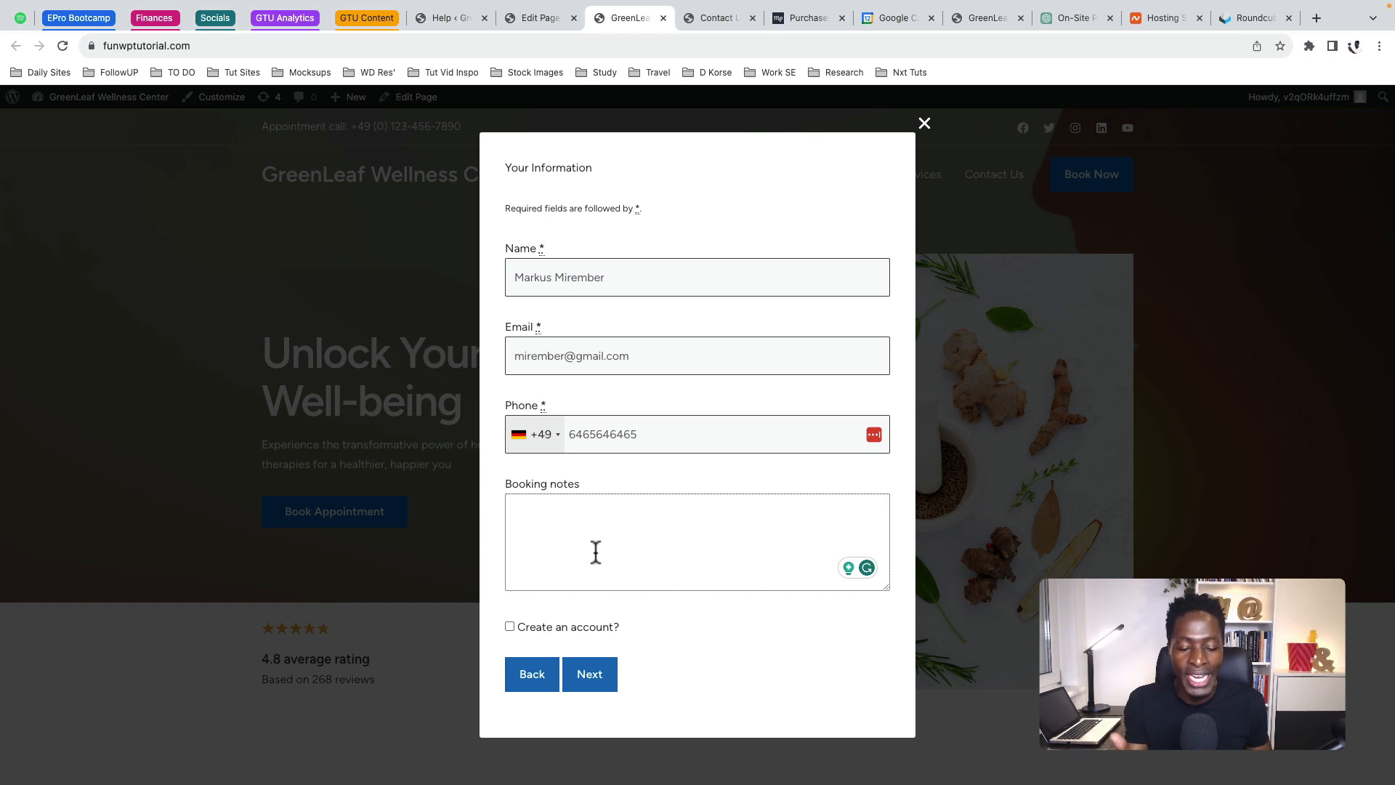
click(594, 677)
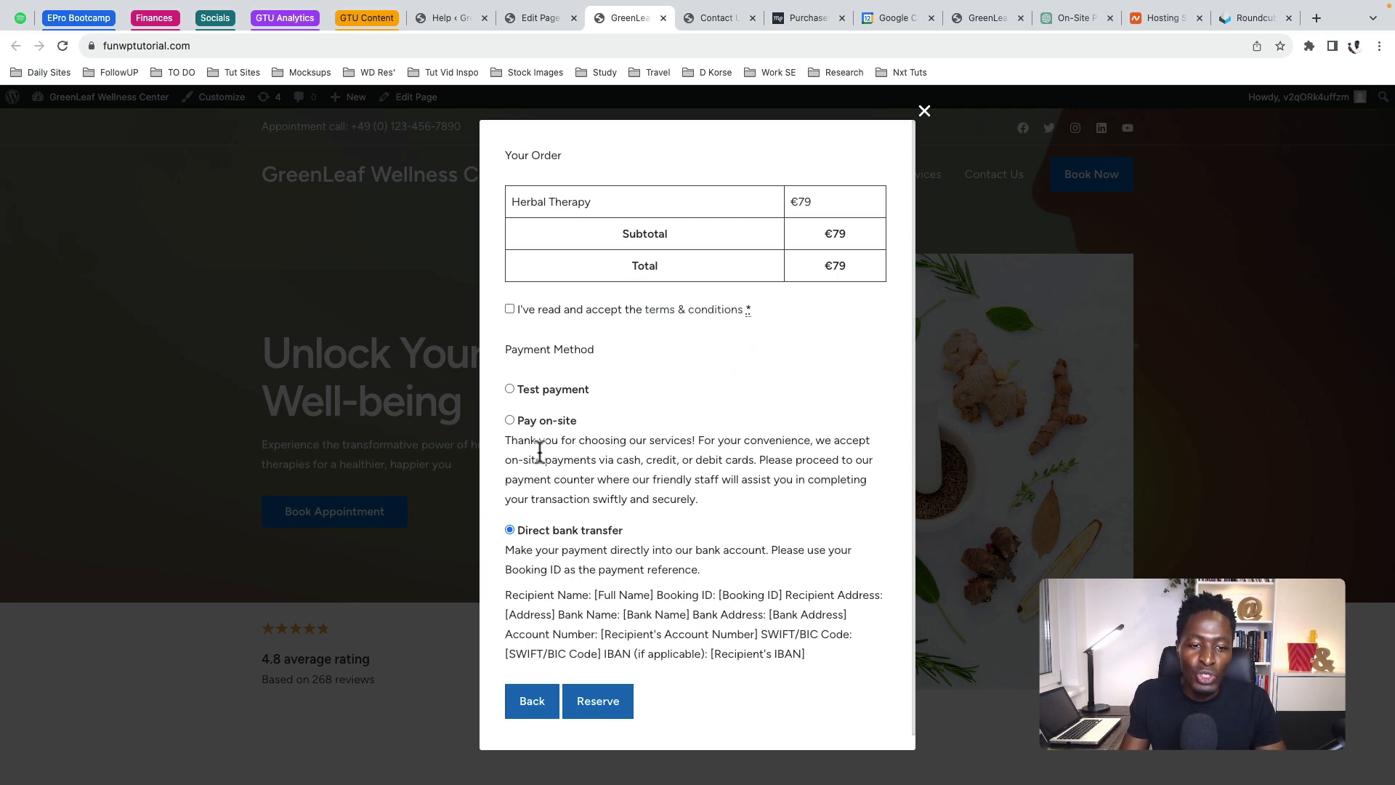
Choose Pay on-site, accept the terms and conditions, and reserve the appointment
click(574, 425)
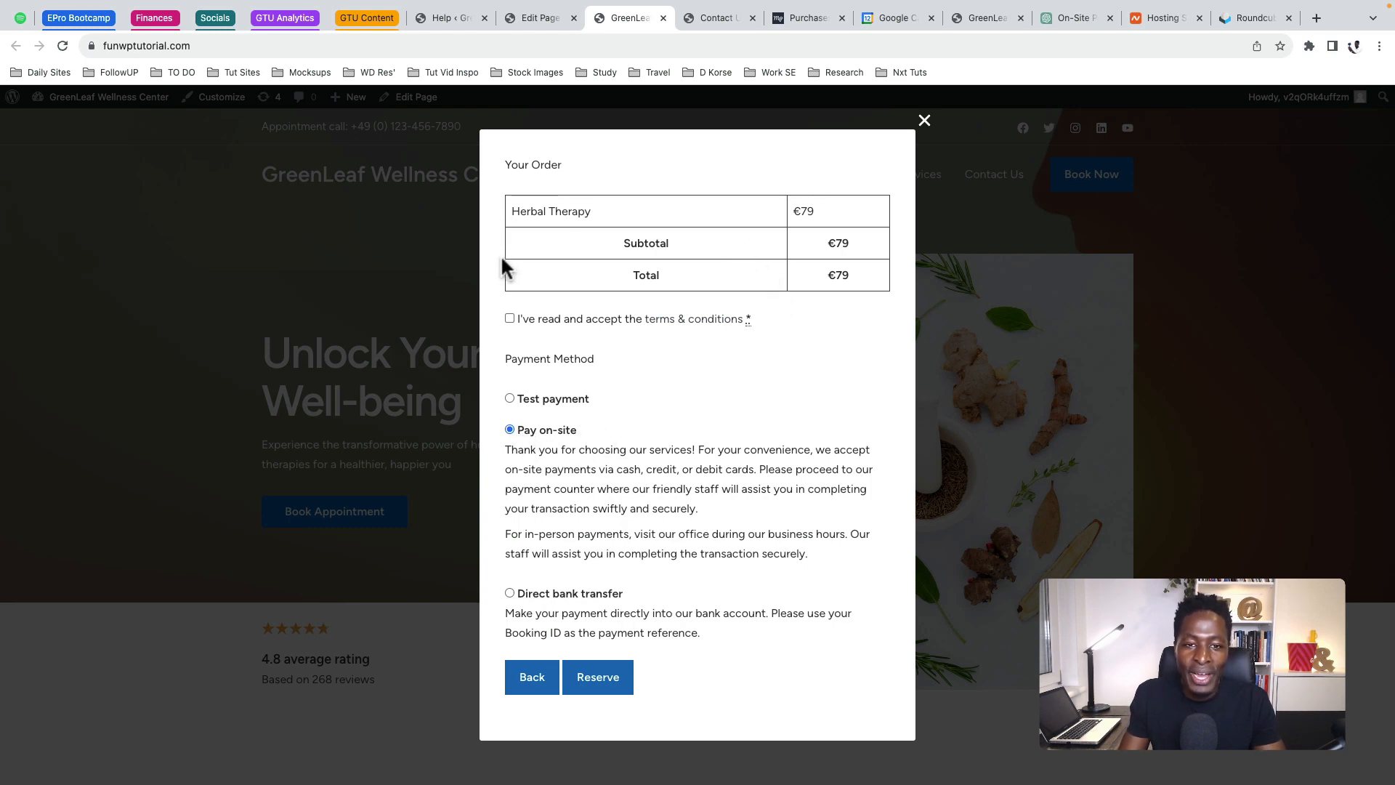
click(595, 672)
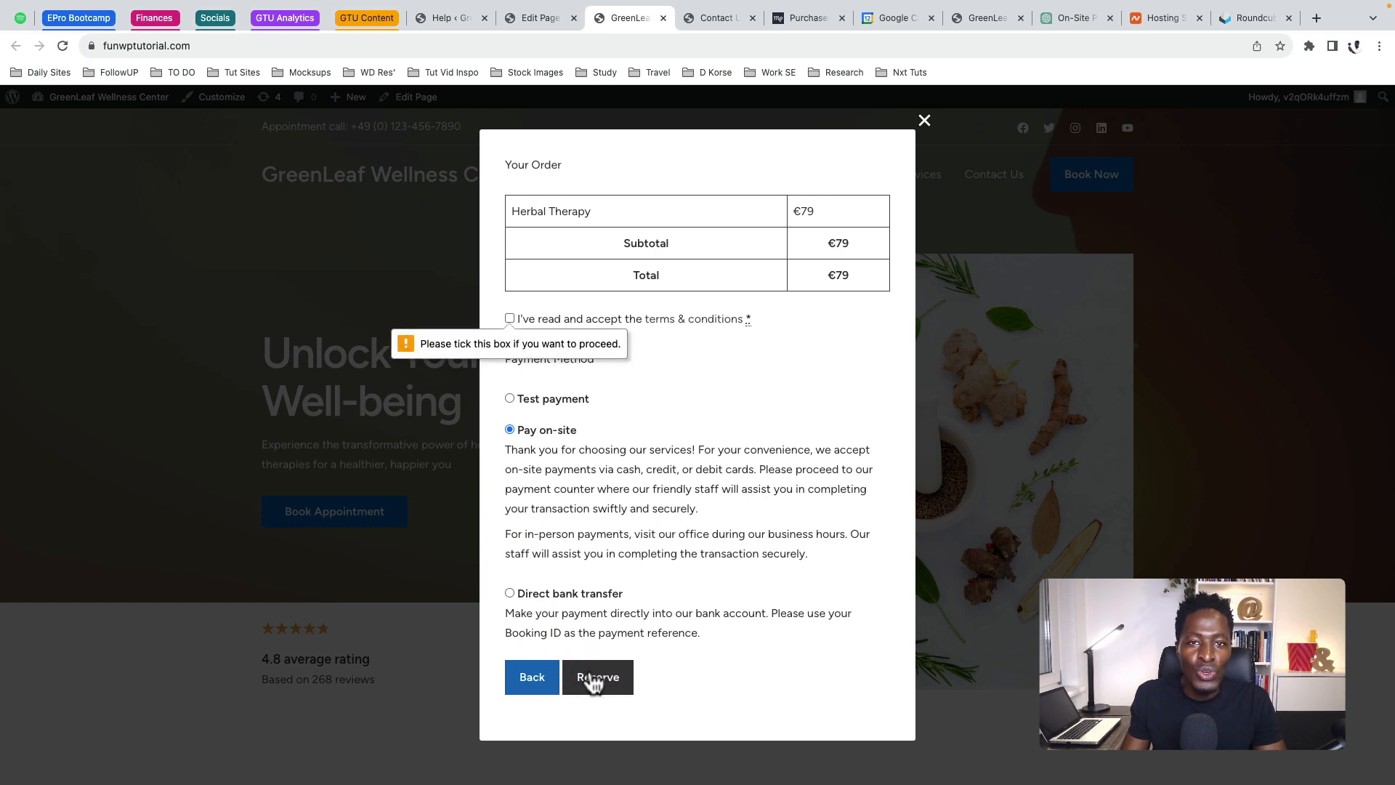
click(508, 319)
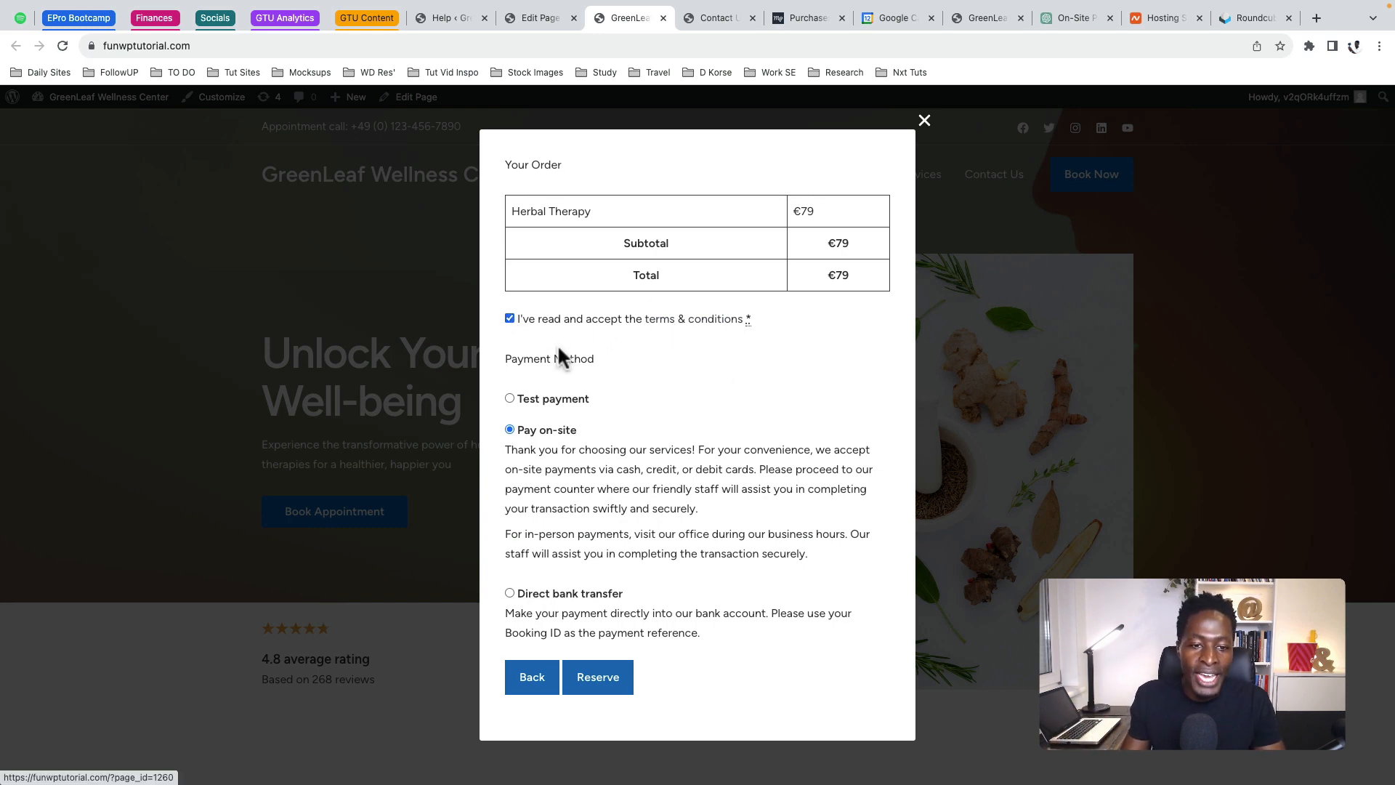
click(594, 678)
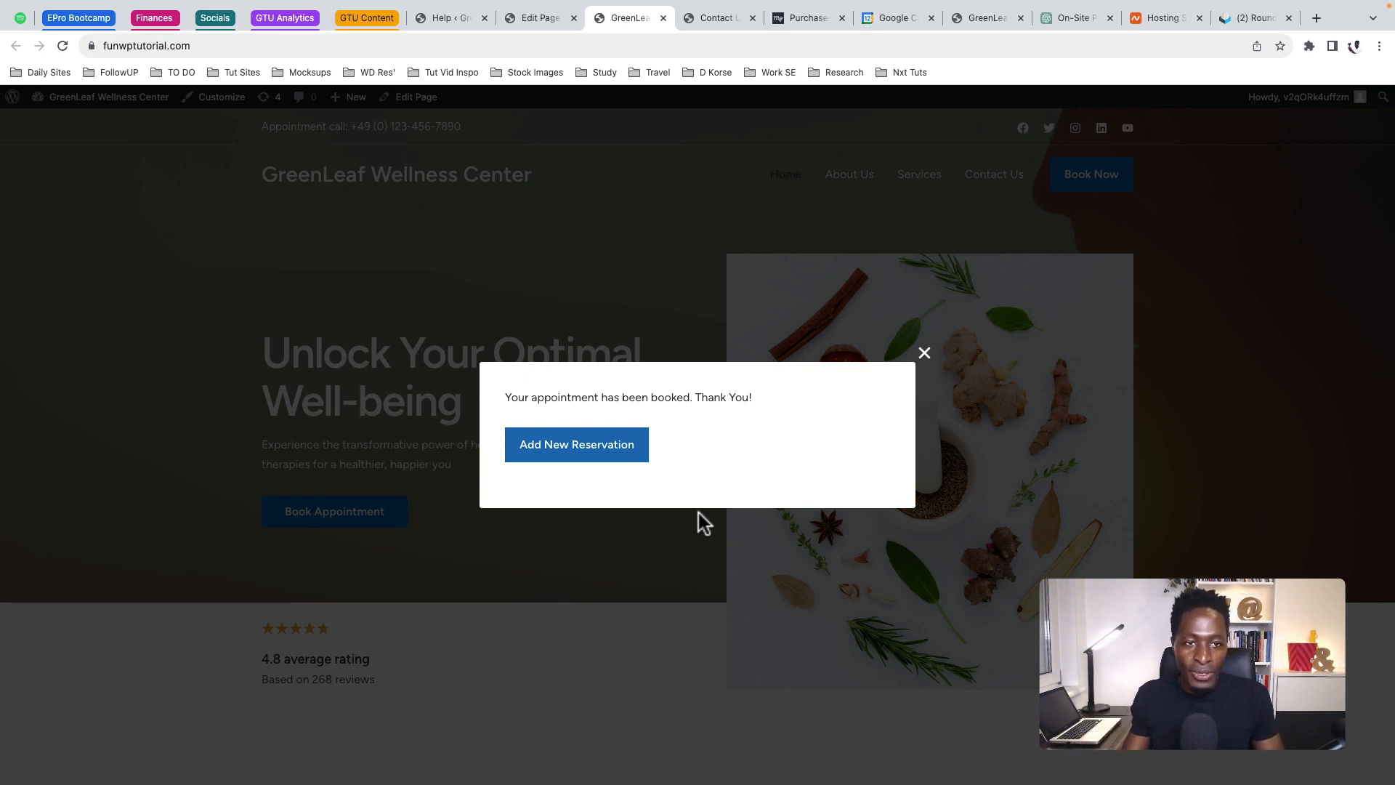
Open Booking #1312 from Appointments > Bookings and scroll through its details
click(538, 19)
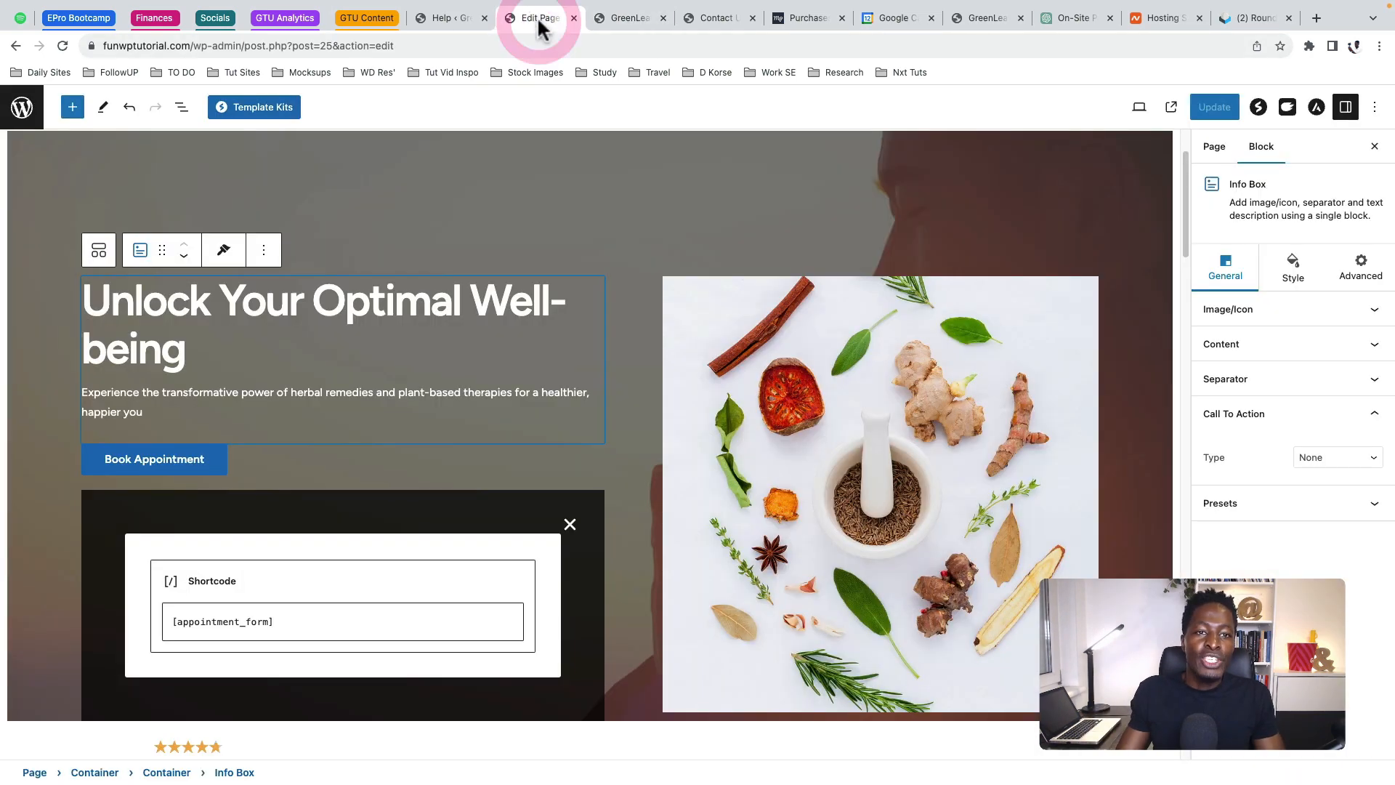
click(454, 19)
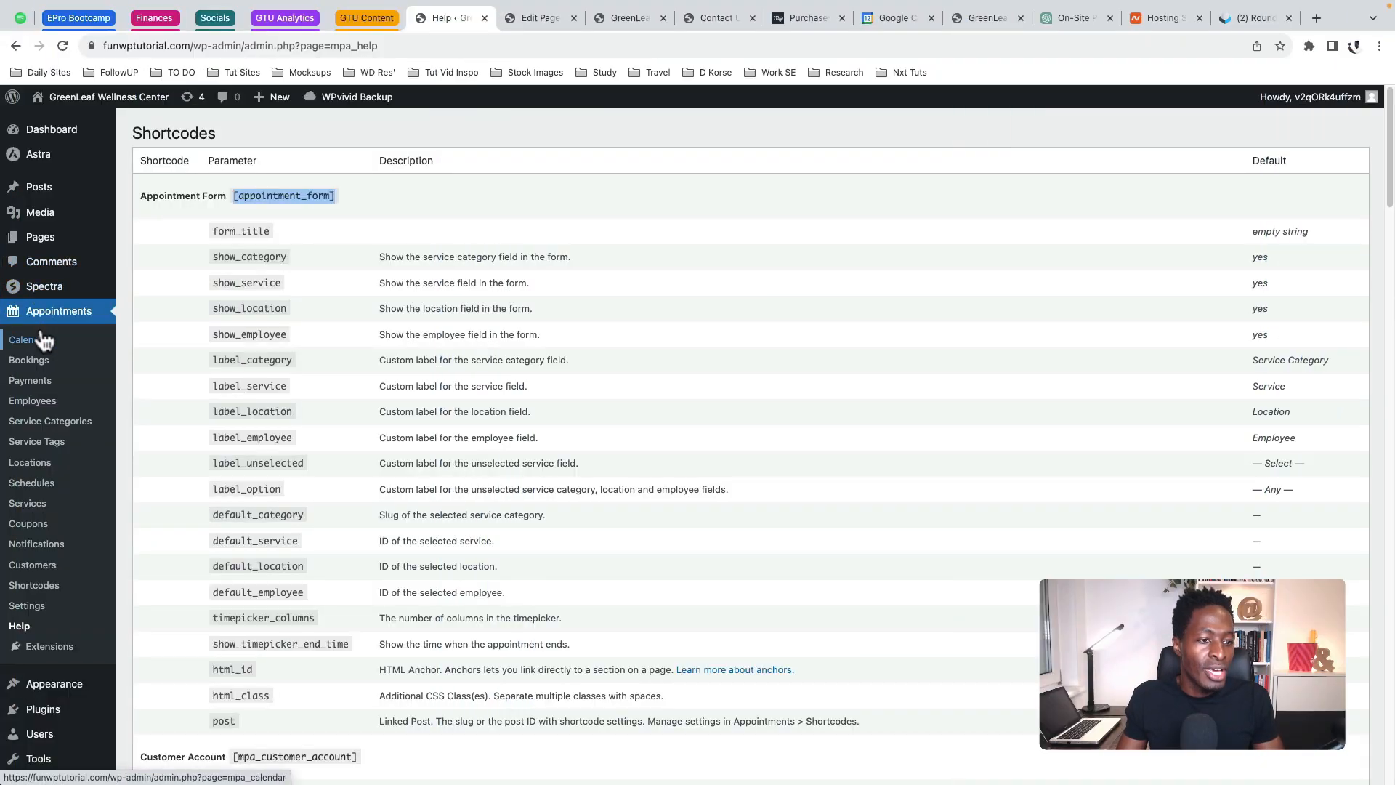
click(29, 363)
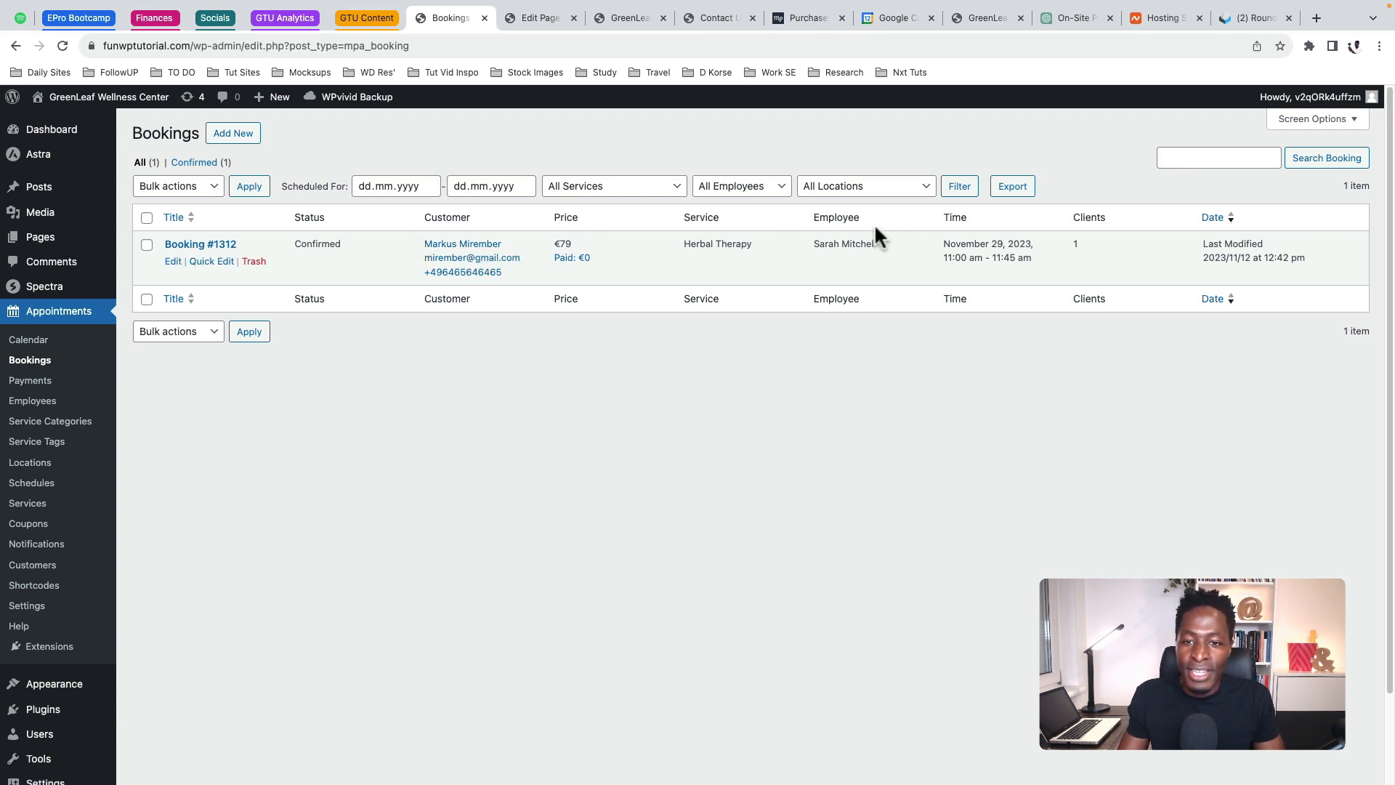
click(173, 263)
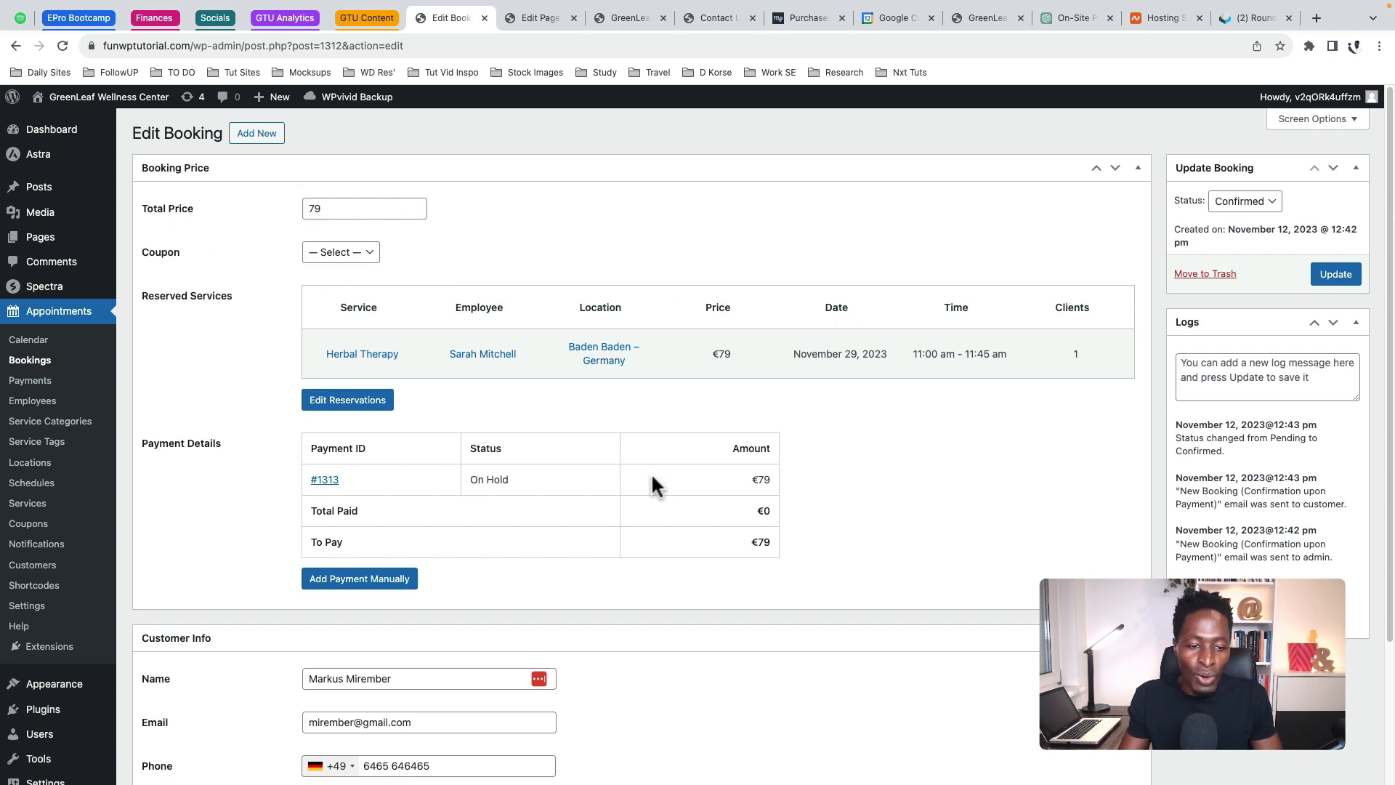
scroll(665, 523, down, 3)
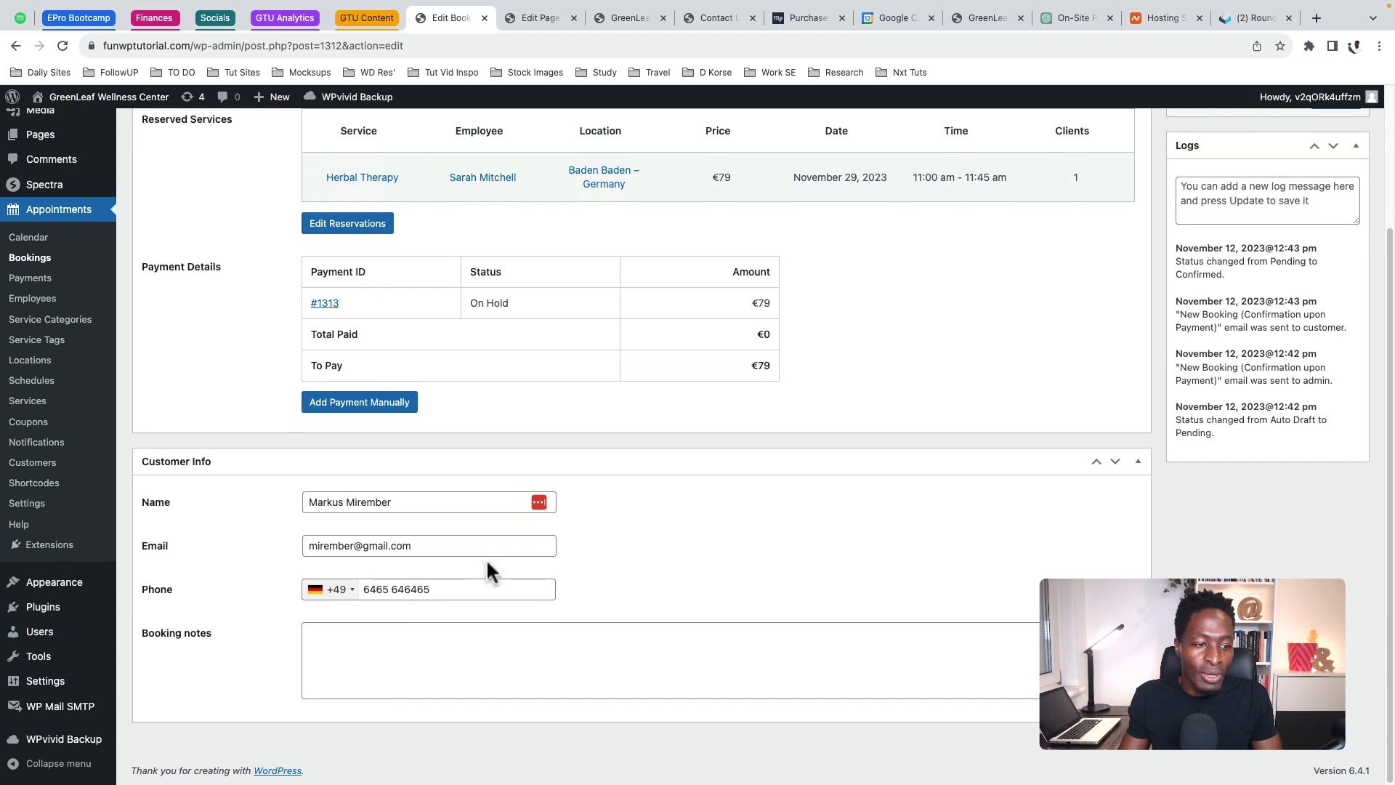
scroll(588, 581, up, 1)
scroll(589, 579, down, 1)
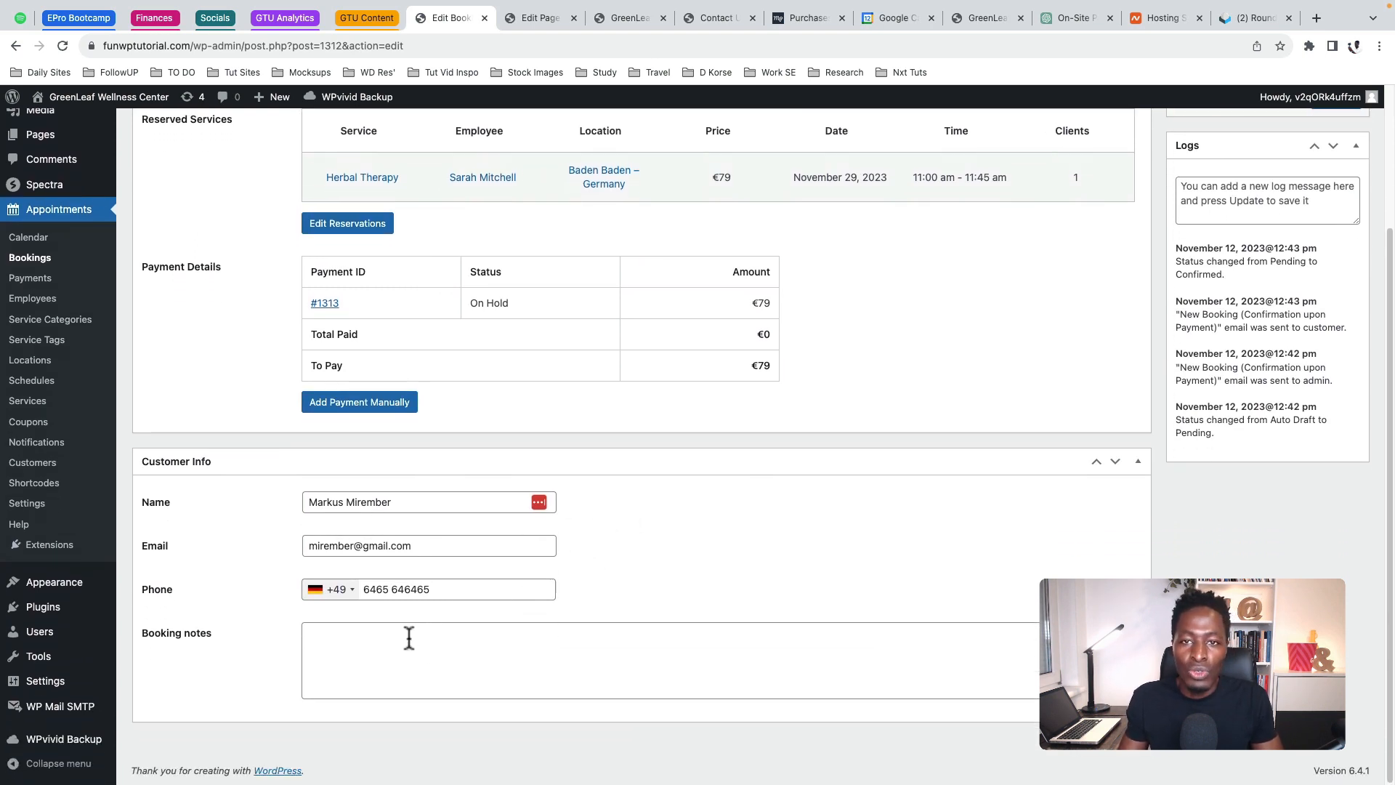
scroll(530, 595, up, 4)
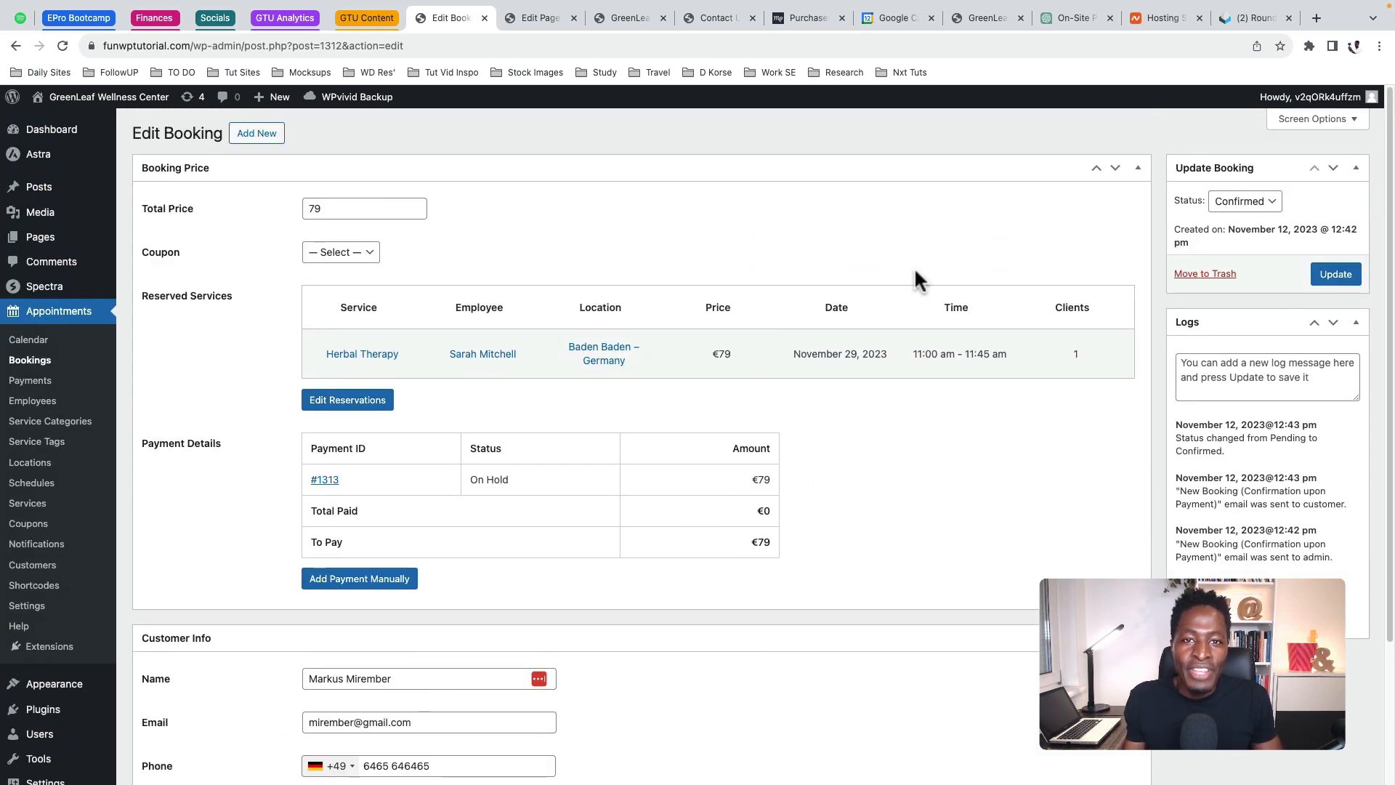
Open Payment #1313 from the Appointments payments list
click(33, 380)
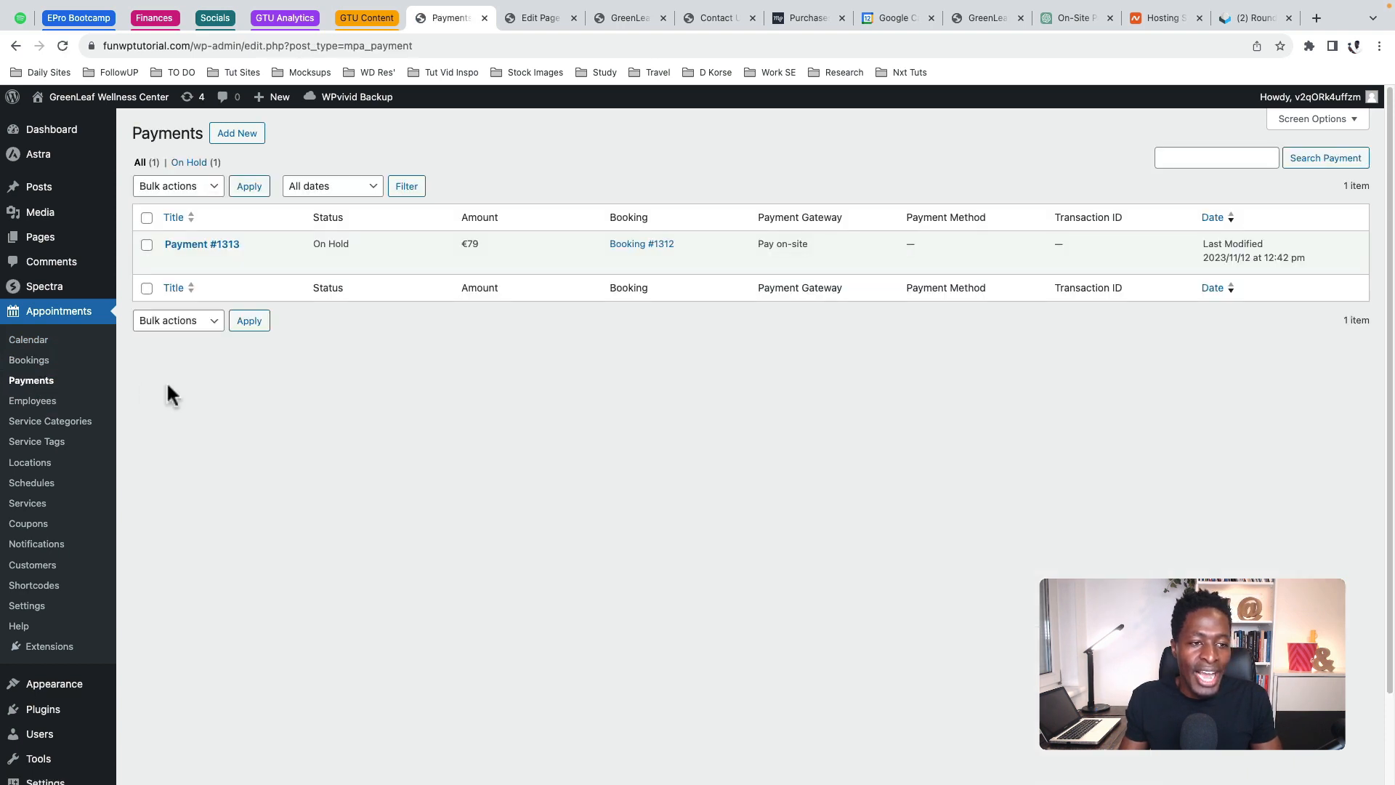
mouse_move(212, 263)
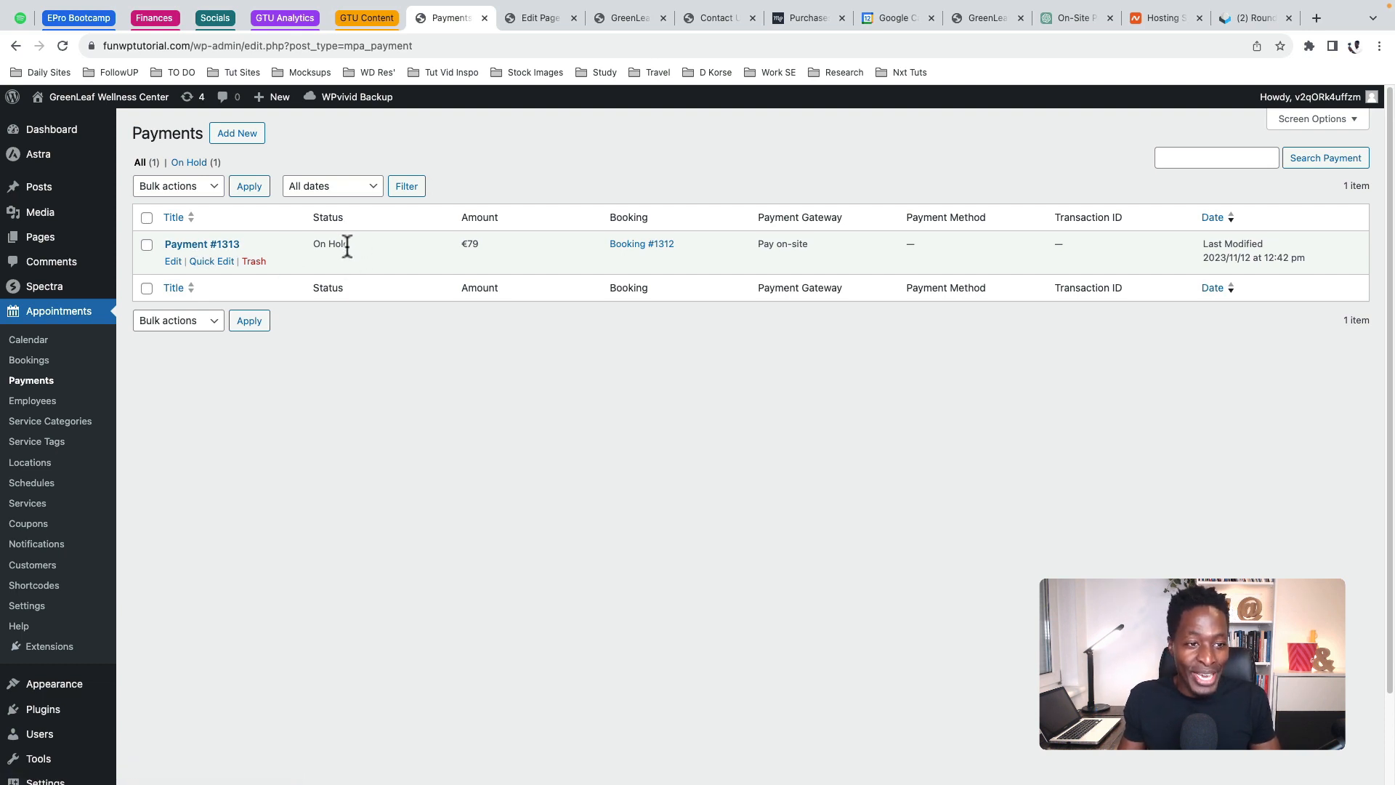
click(171, 263)
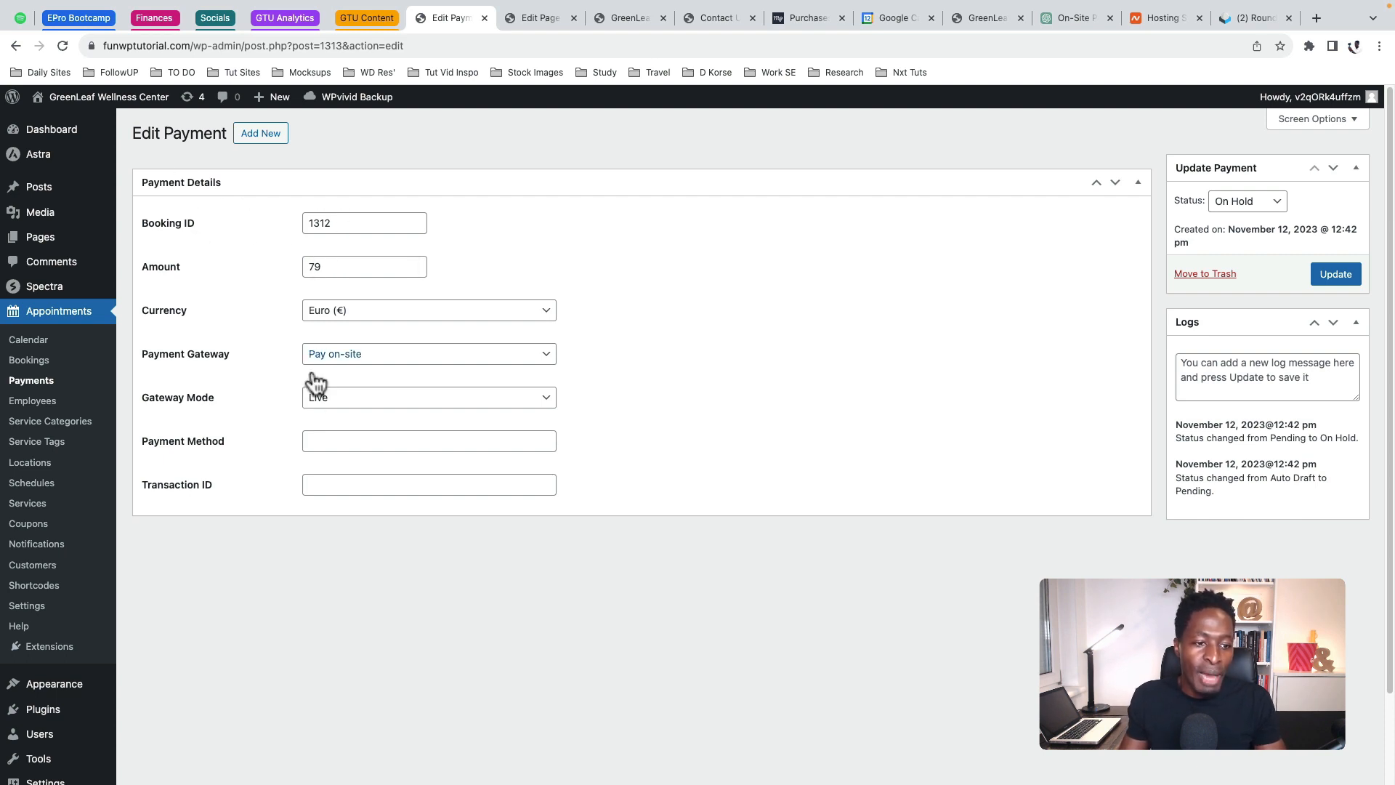
Set payment method DBT, add a transaction ID, mark it Completed and save
click(325, 439)
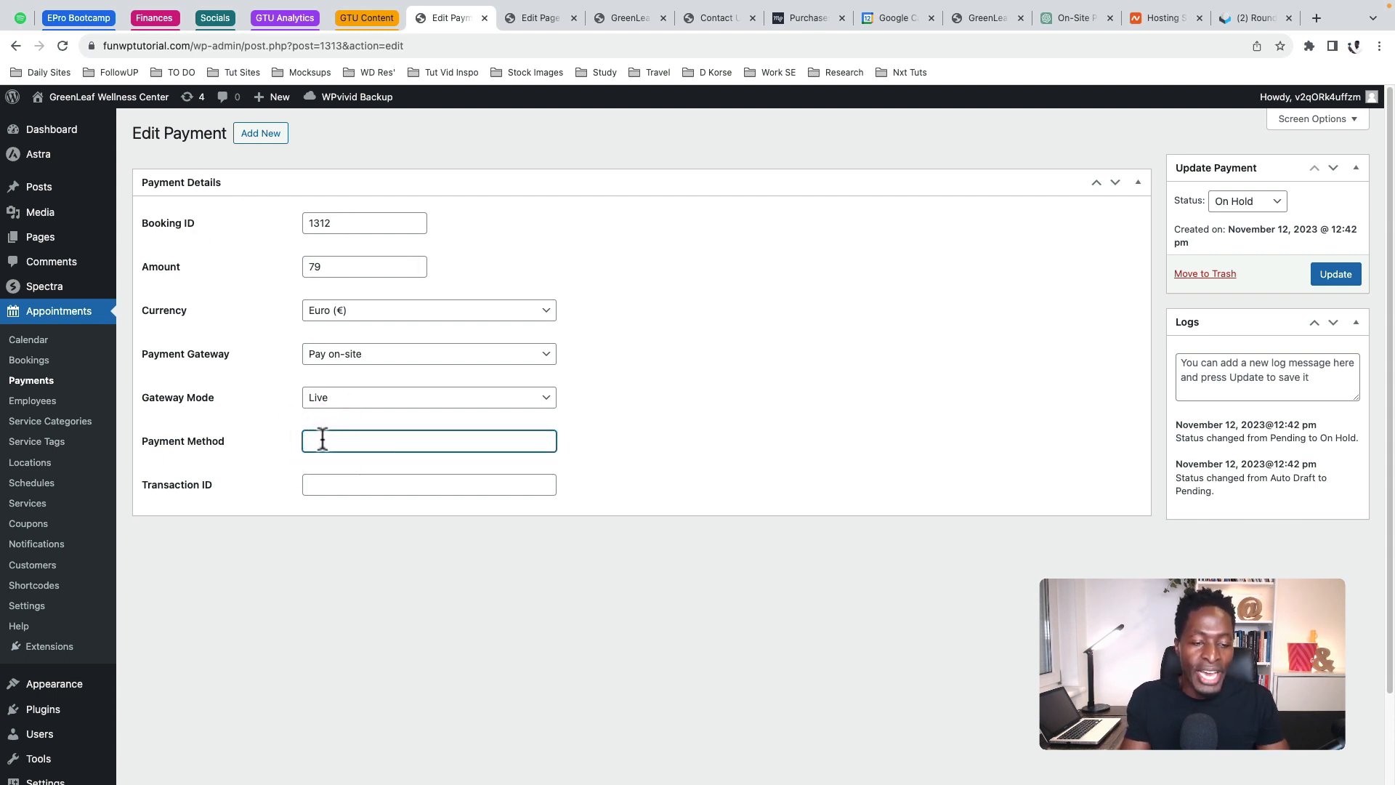
text(DBT)
click(352, 484)
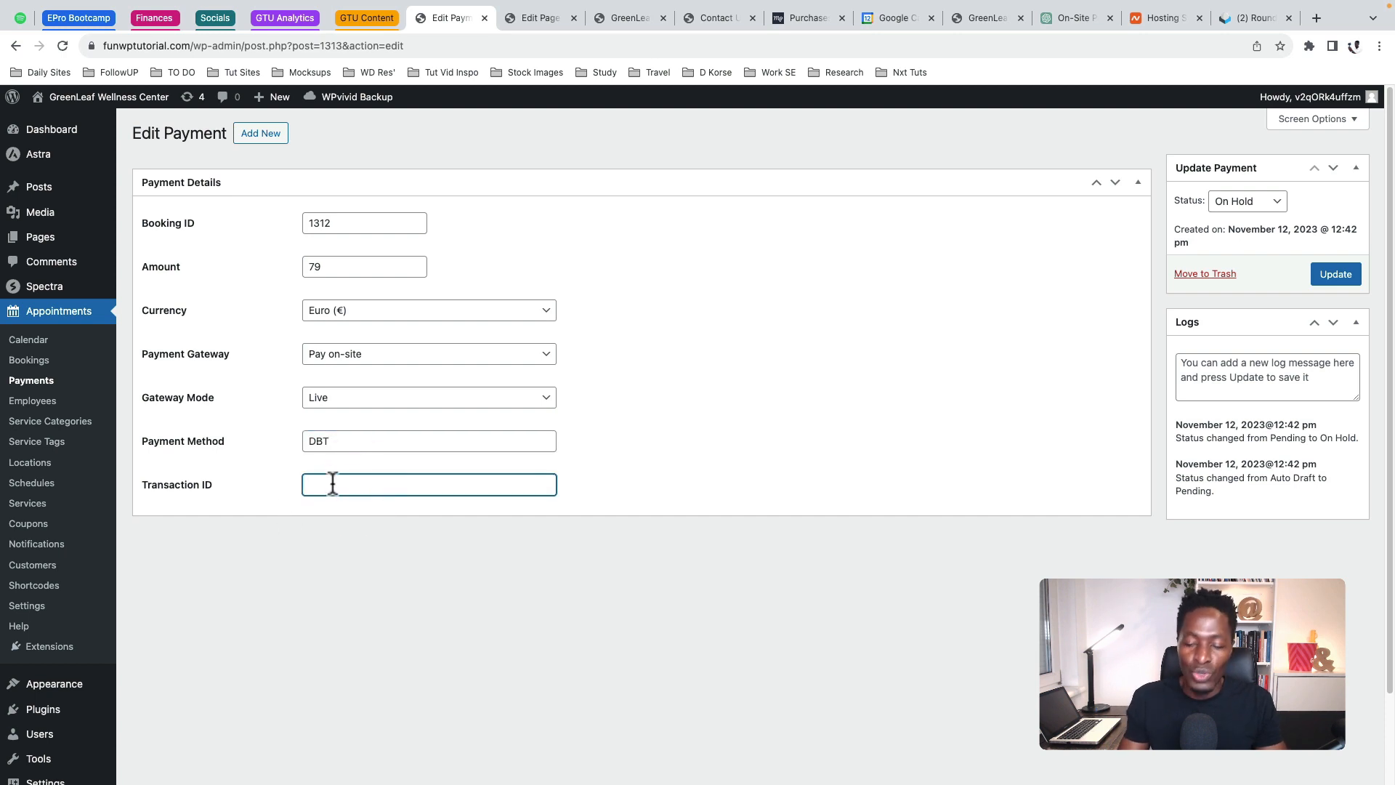
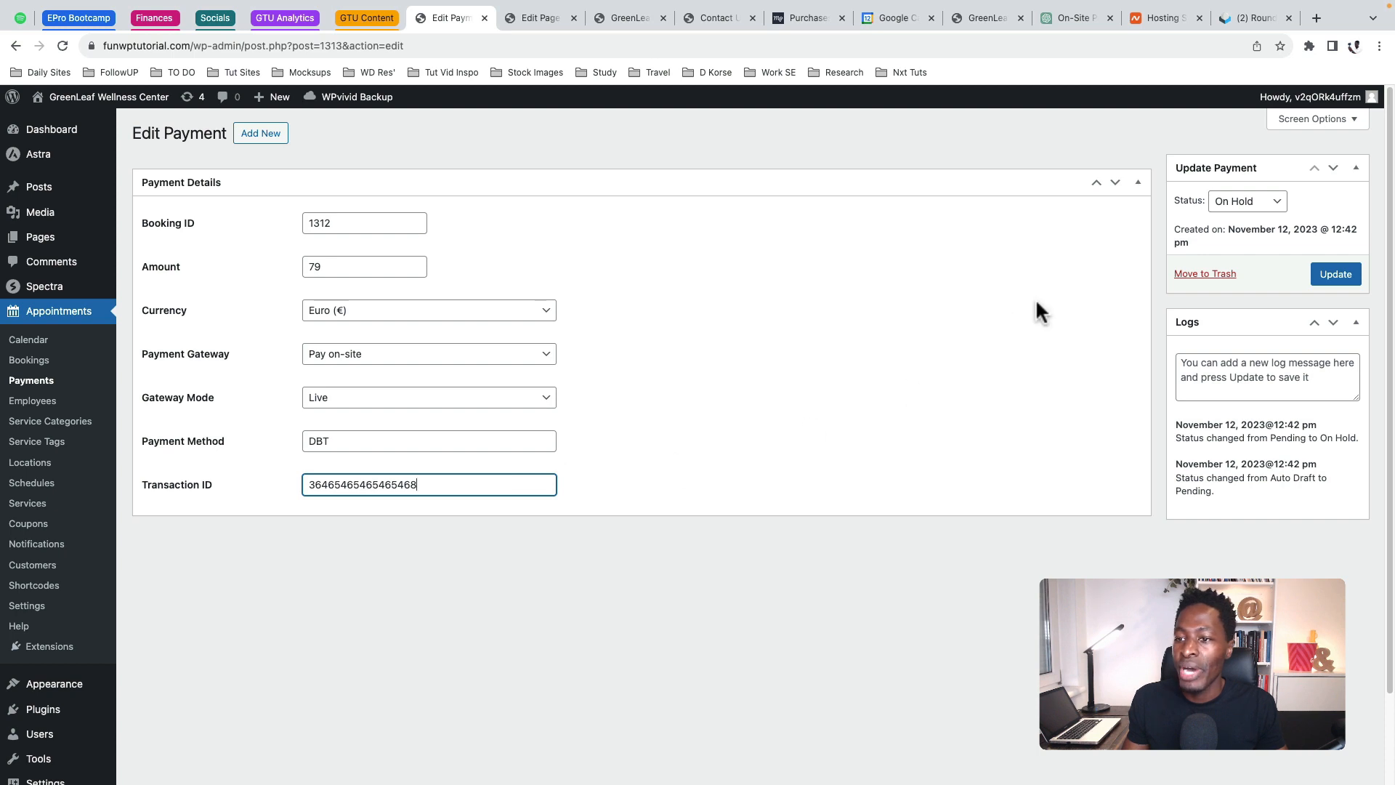
click(1247, 203)
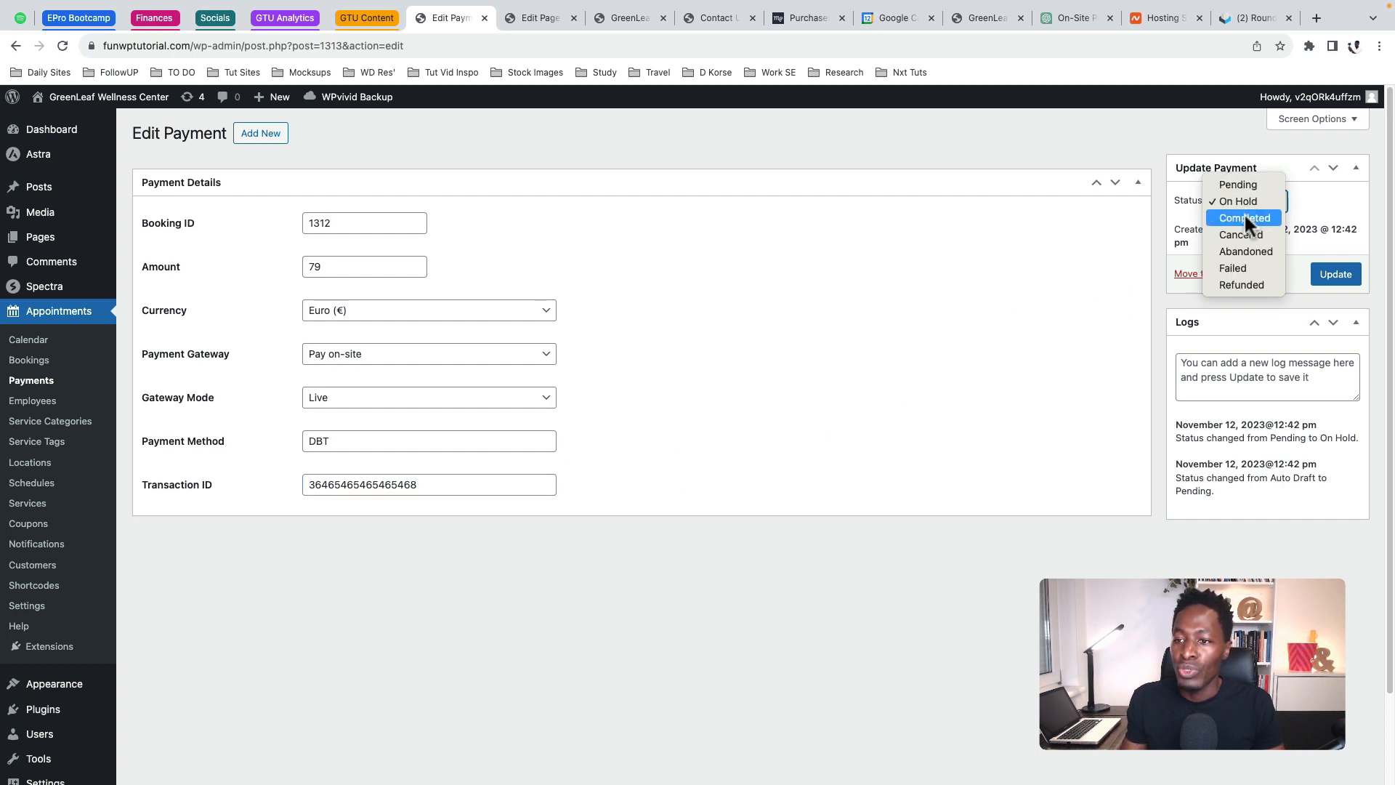
click(1245, 218)
click(1337, 274)
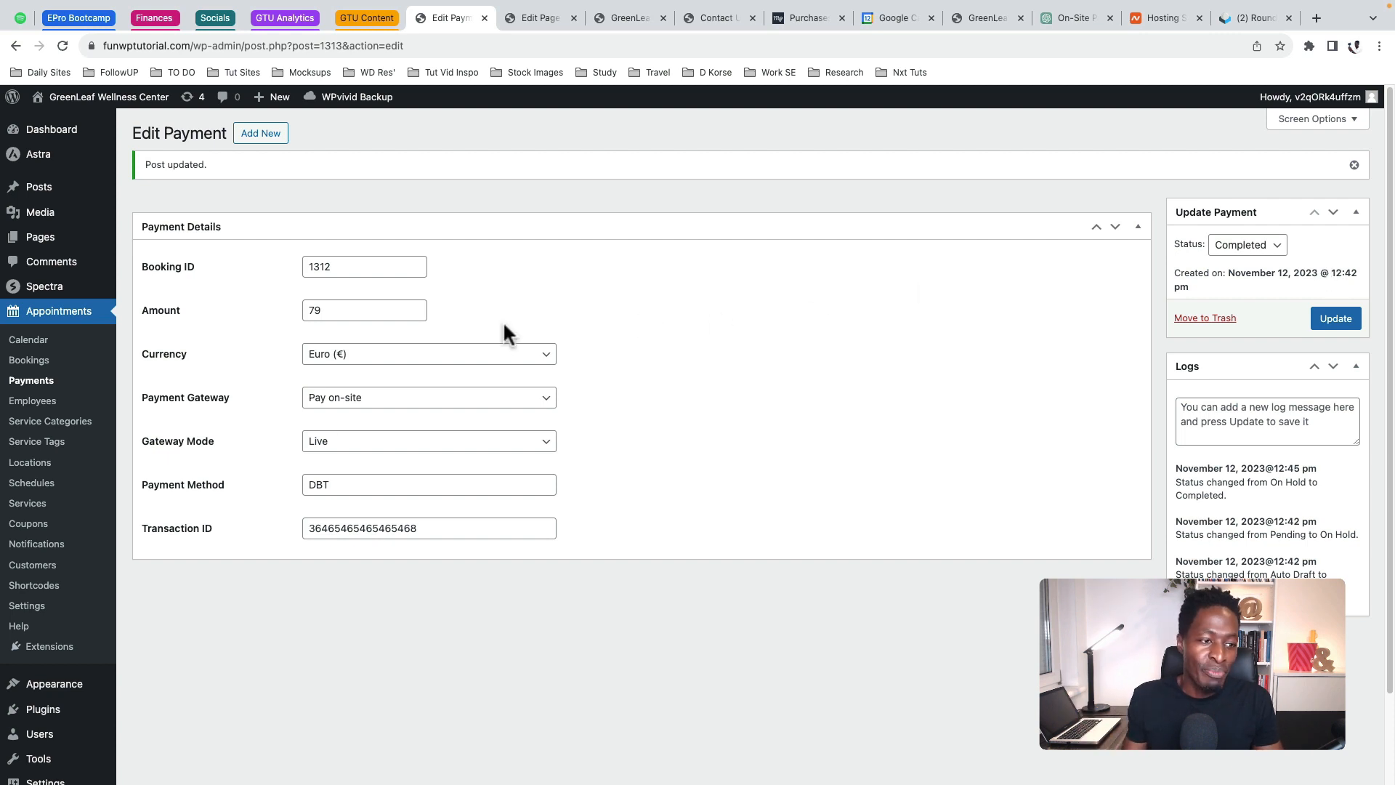
click(30, 383)
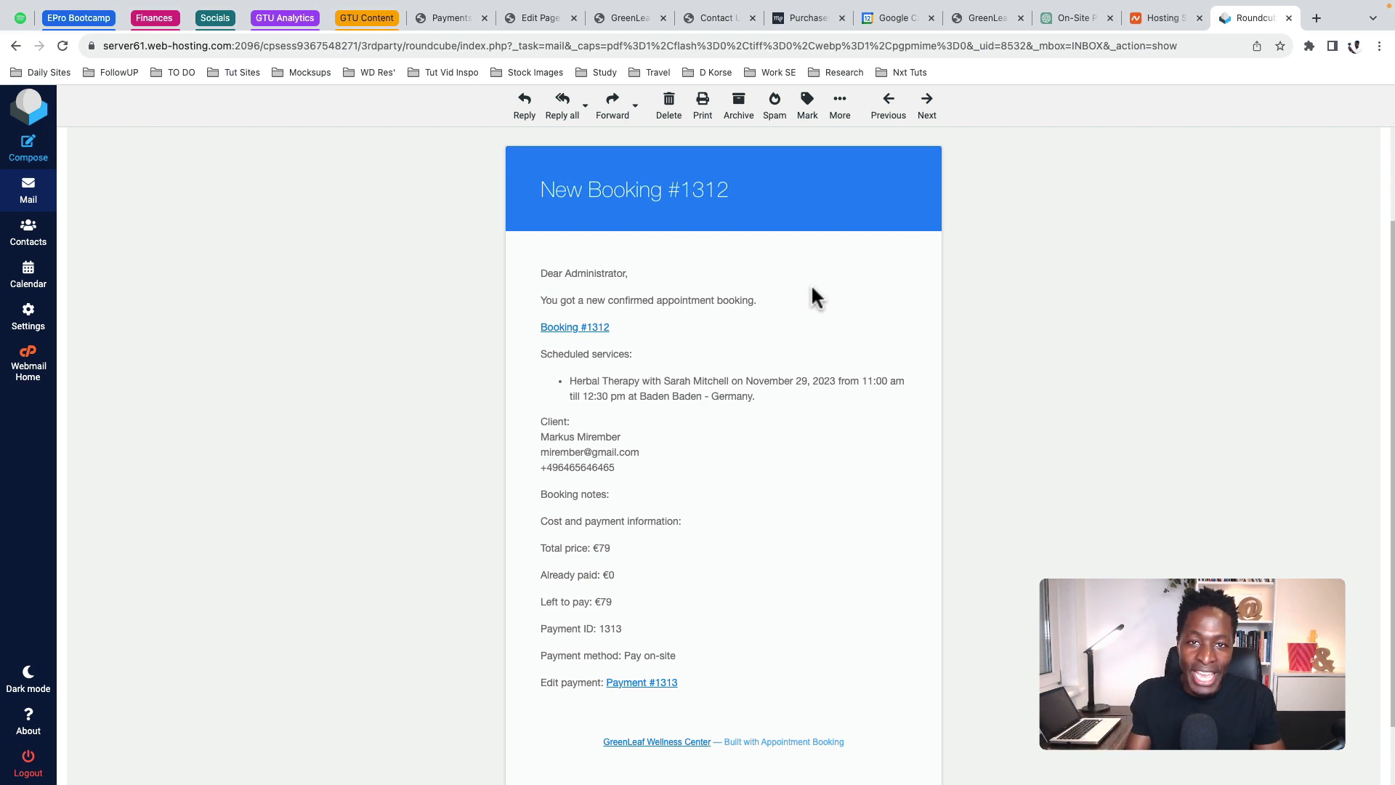
Highlight the greeting, Herbal Therapy service and client details in the New Booking #1312 email
drag(540, 274, 626, 274)
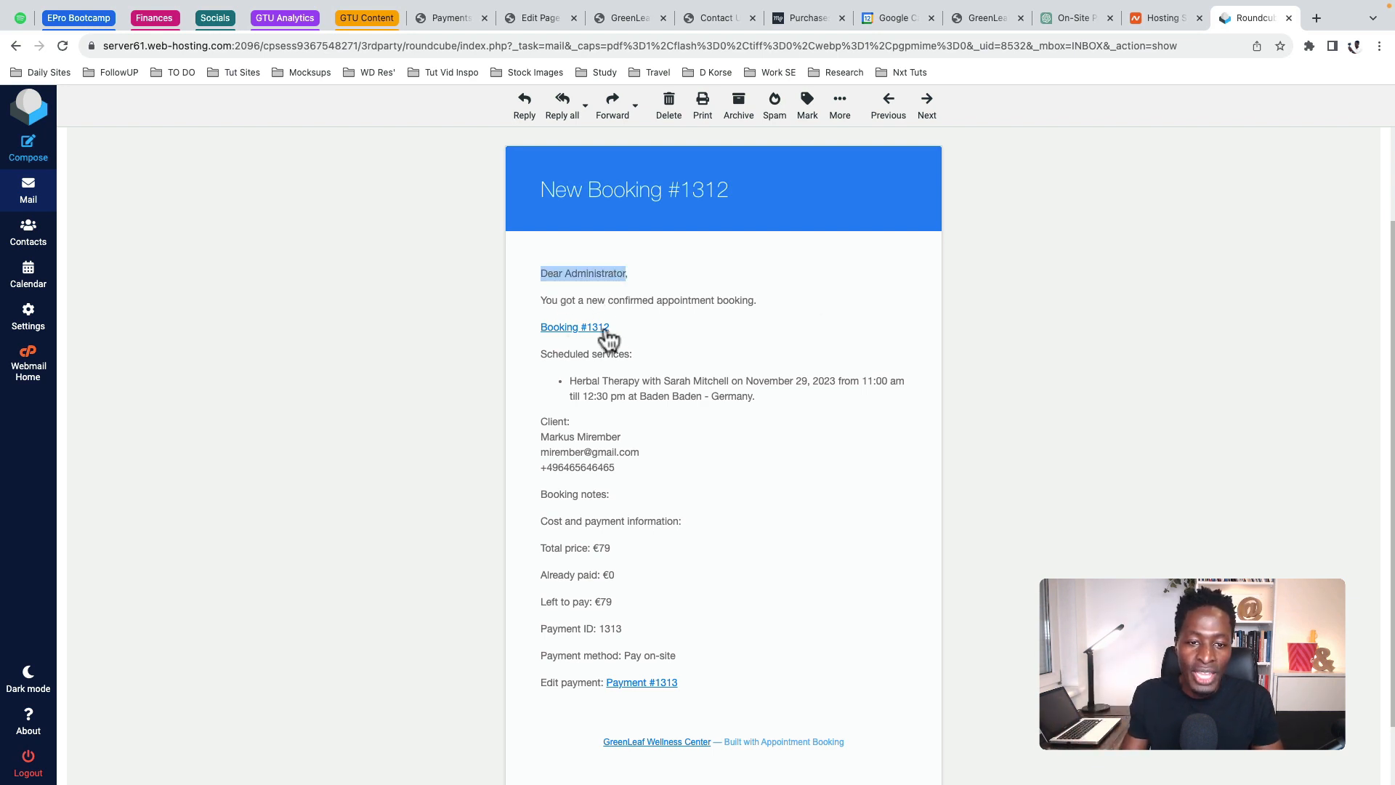
drag(570, 378, 732, 376)
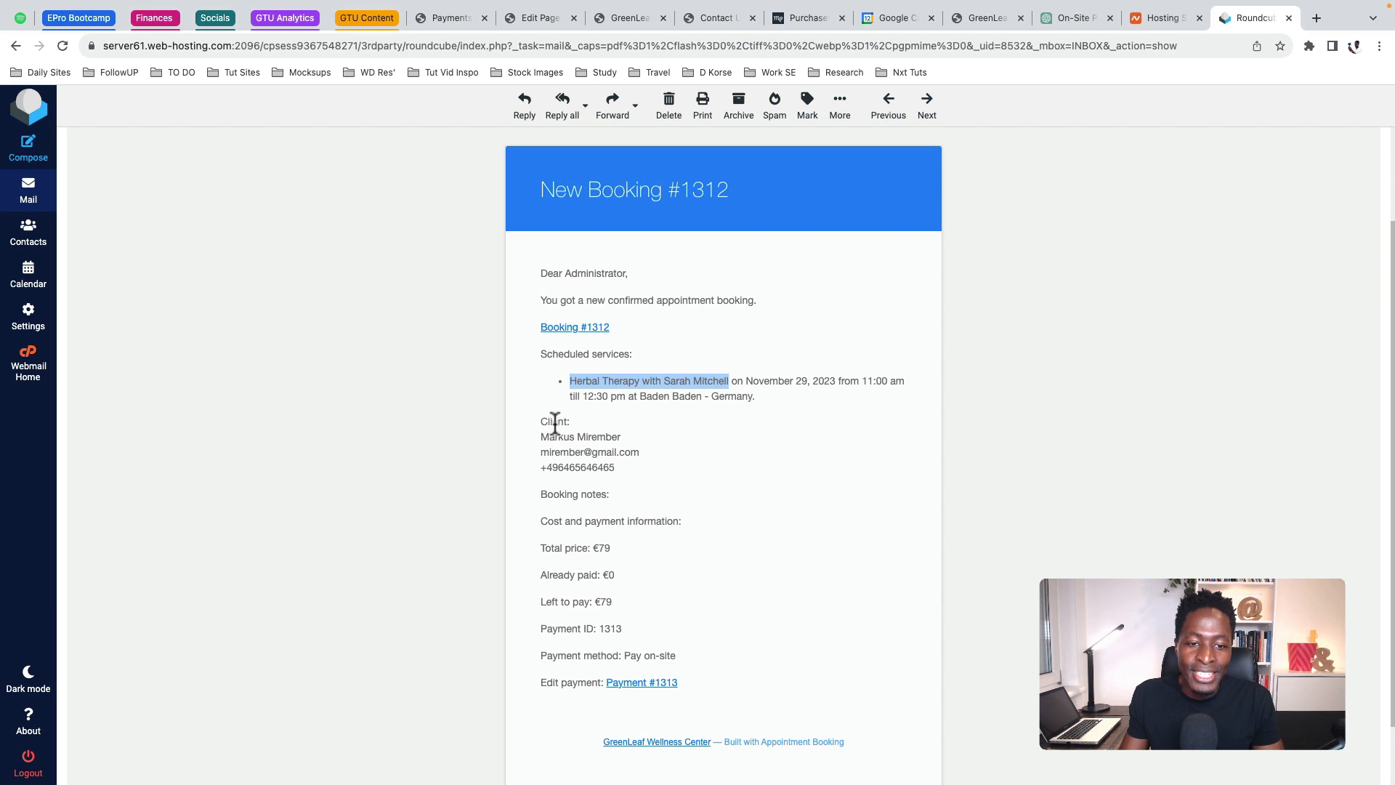
mouse_move(548, 418)
mouse_down()
mouse_move(626, 469)
mouse_move(514, 474)
mouse_move(548, 421)
mouse_move(529, 413)
mouse_up()
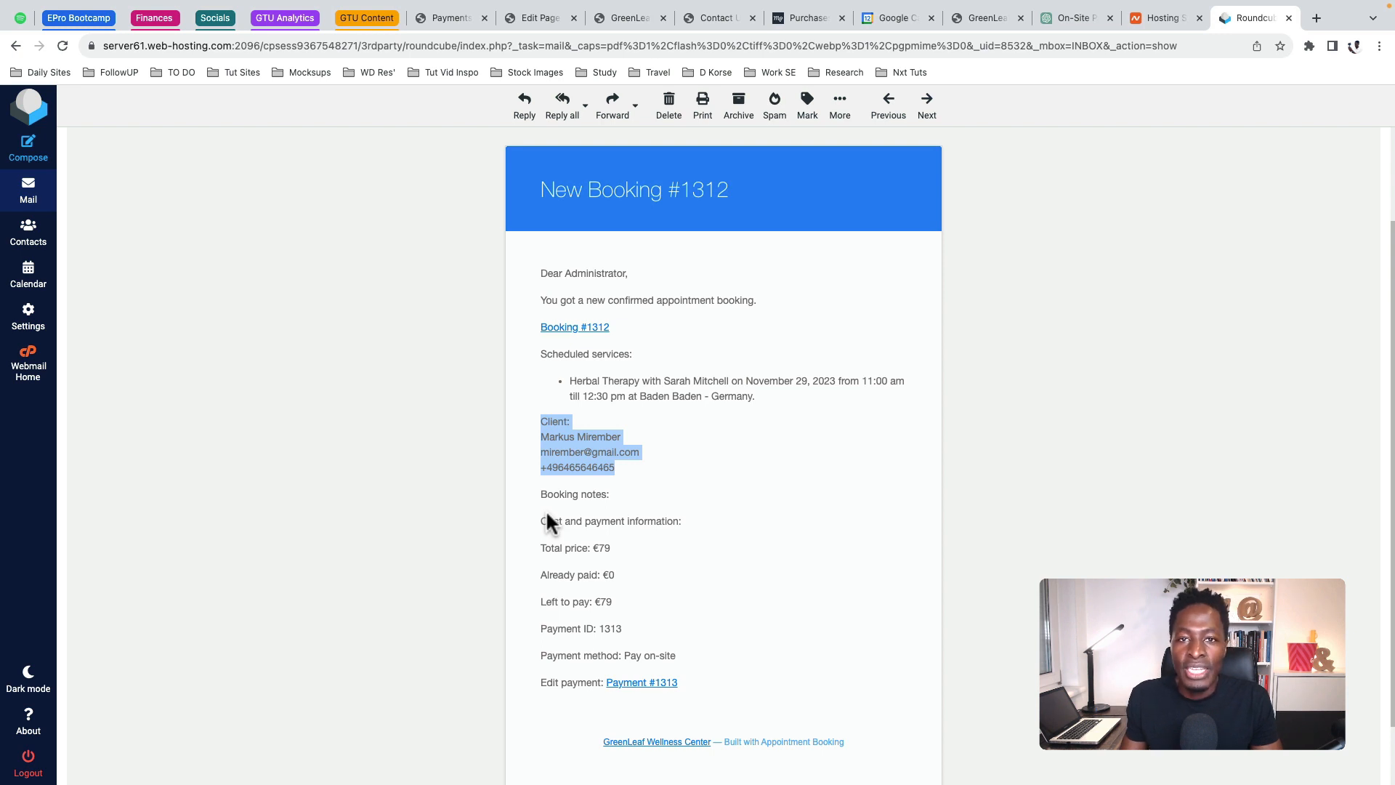
scroll(582, 523, up, 3)
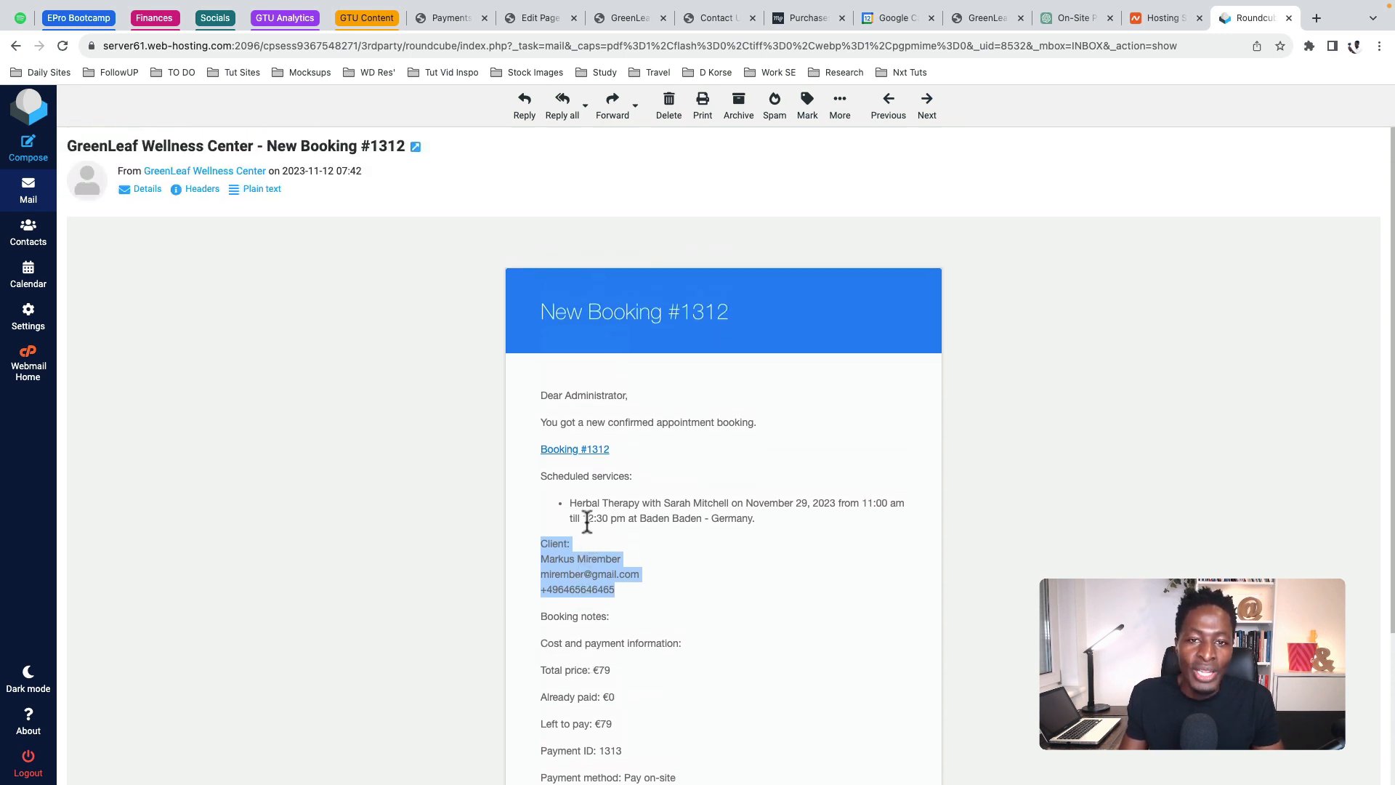
scroll(625, 530, down, 2)
scroll(638, 538, down, 2)
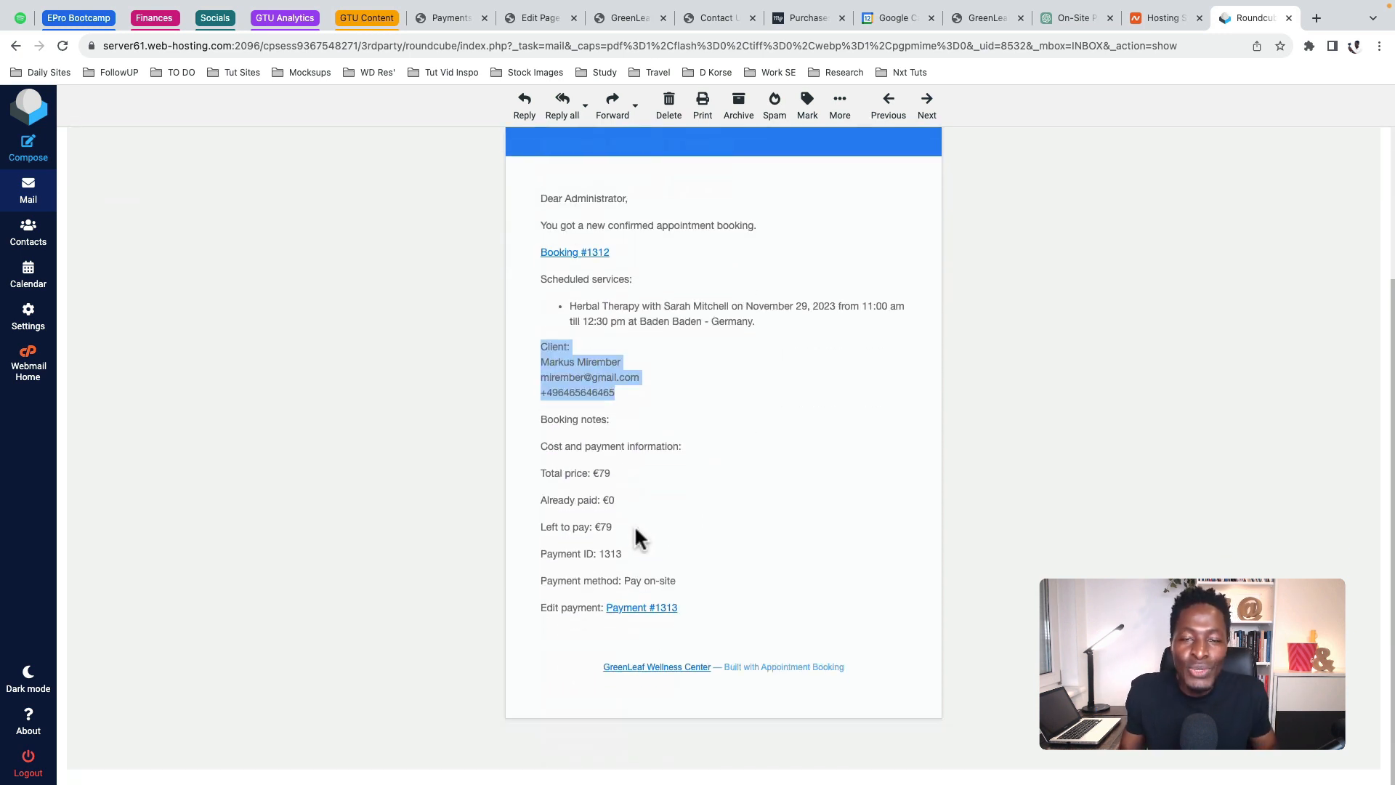
scroll(1035, 412, up, 2)
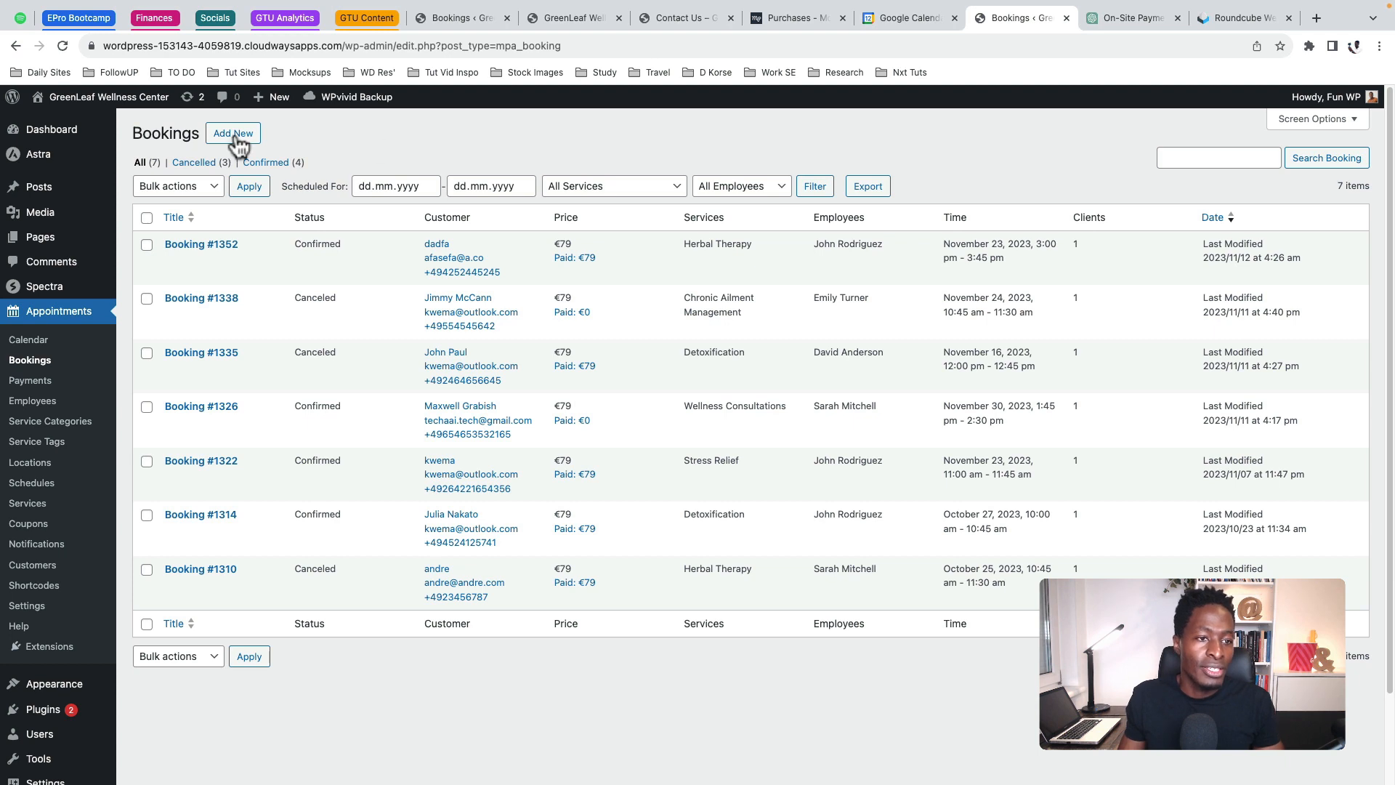
Start a new blank booking from the Bookings list
click(218, 137)
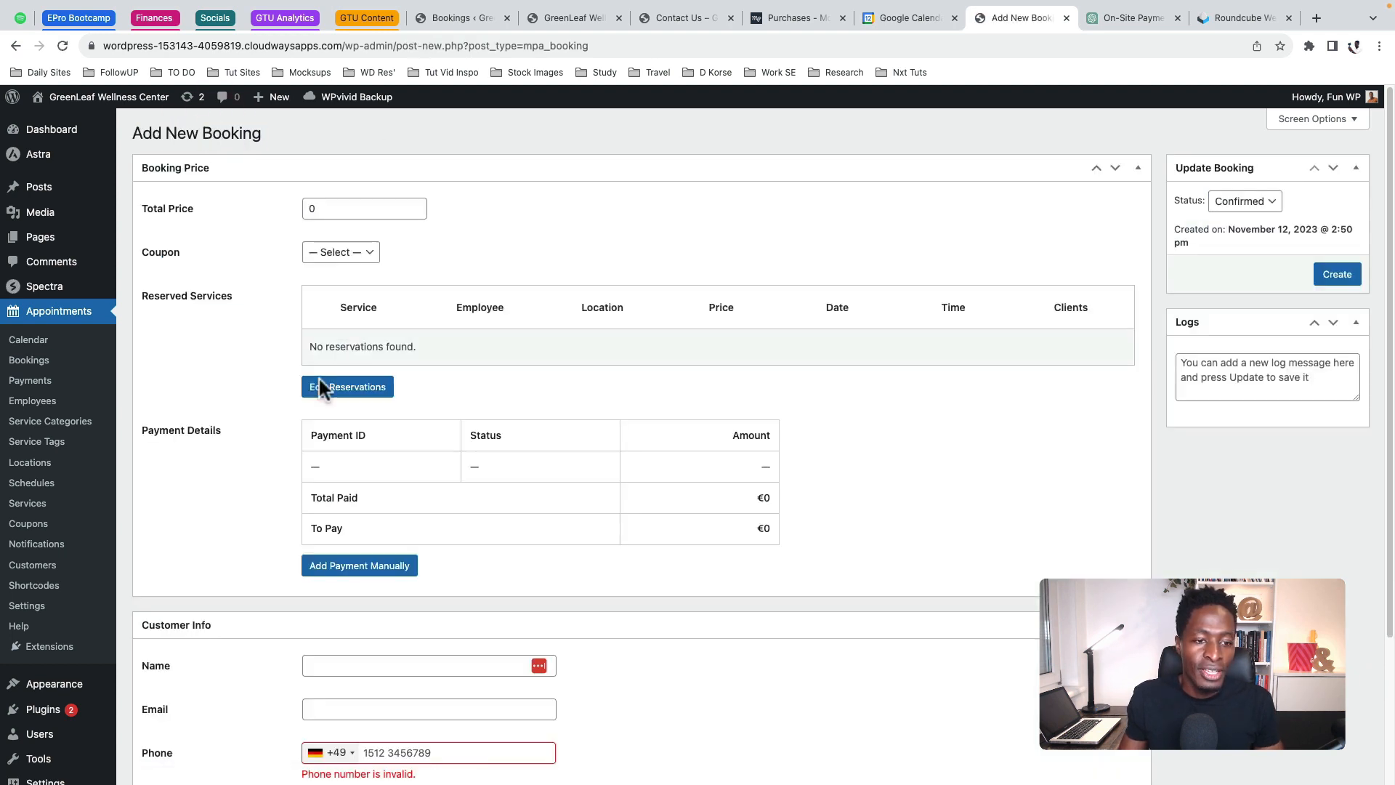
Add a reservation with the Therapy category and Herbal Therapy service
click(346, 387)
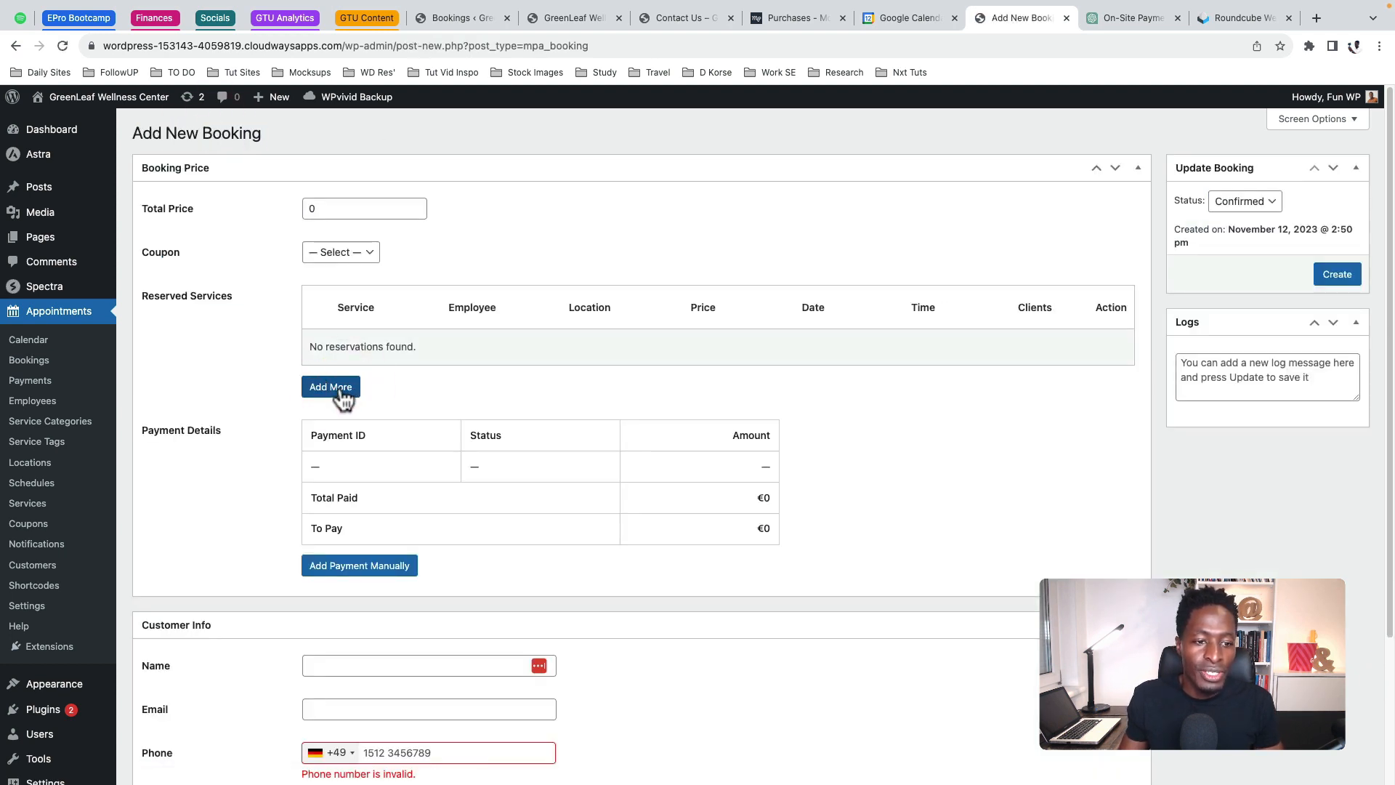
click(343, 390)
click(363, 314)
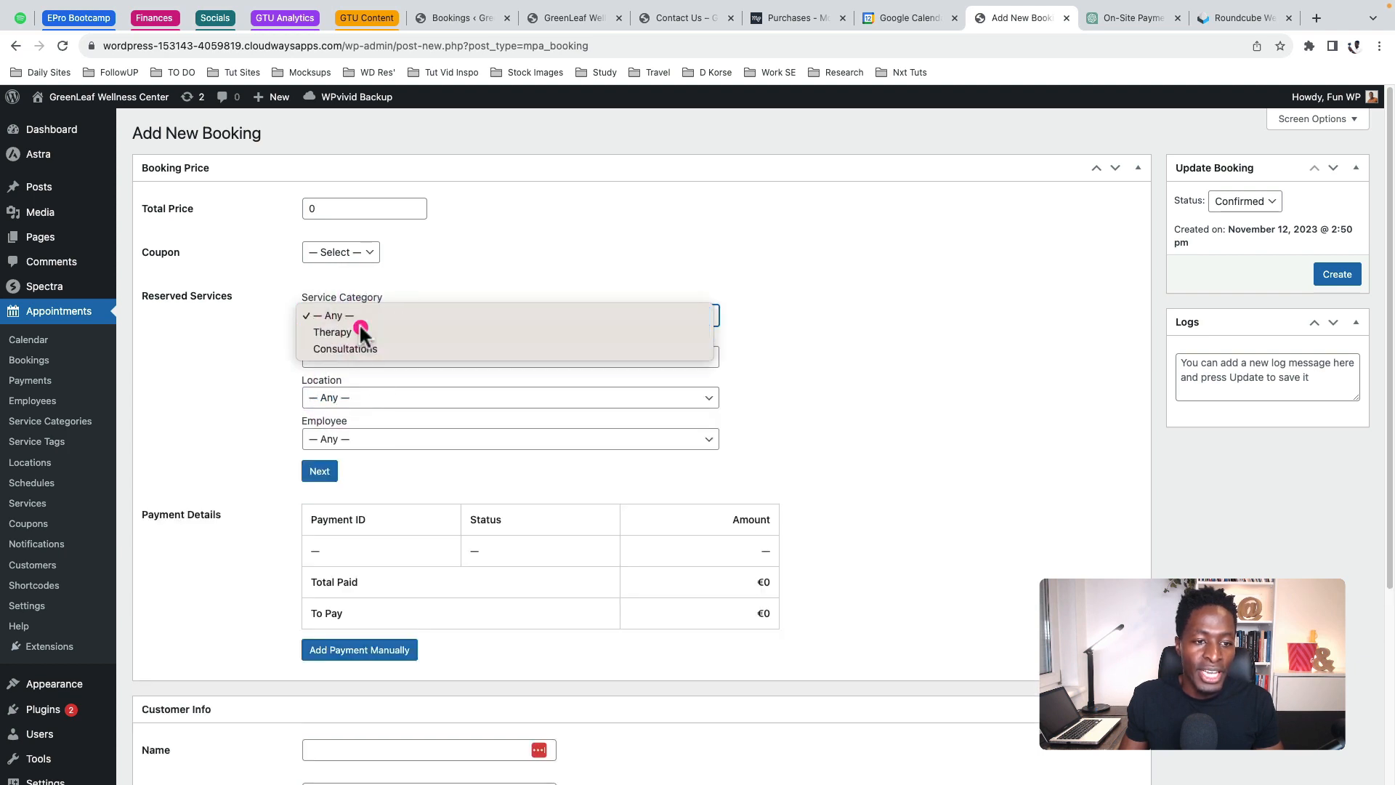
click(359, 324)
click(363, 316)
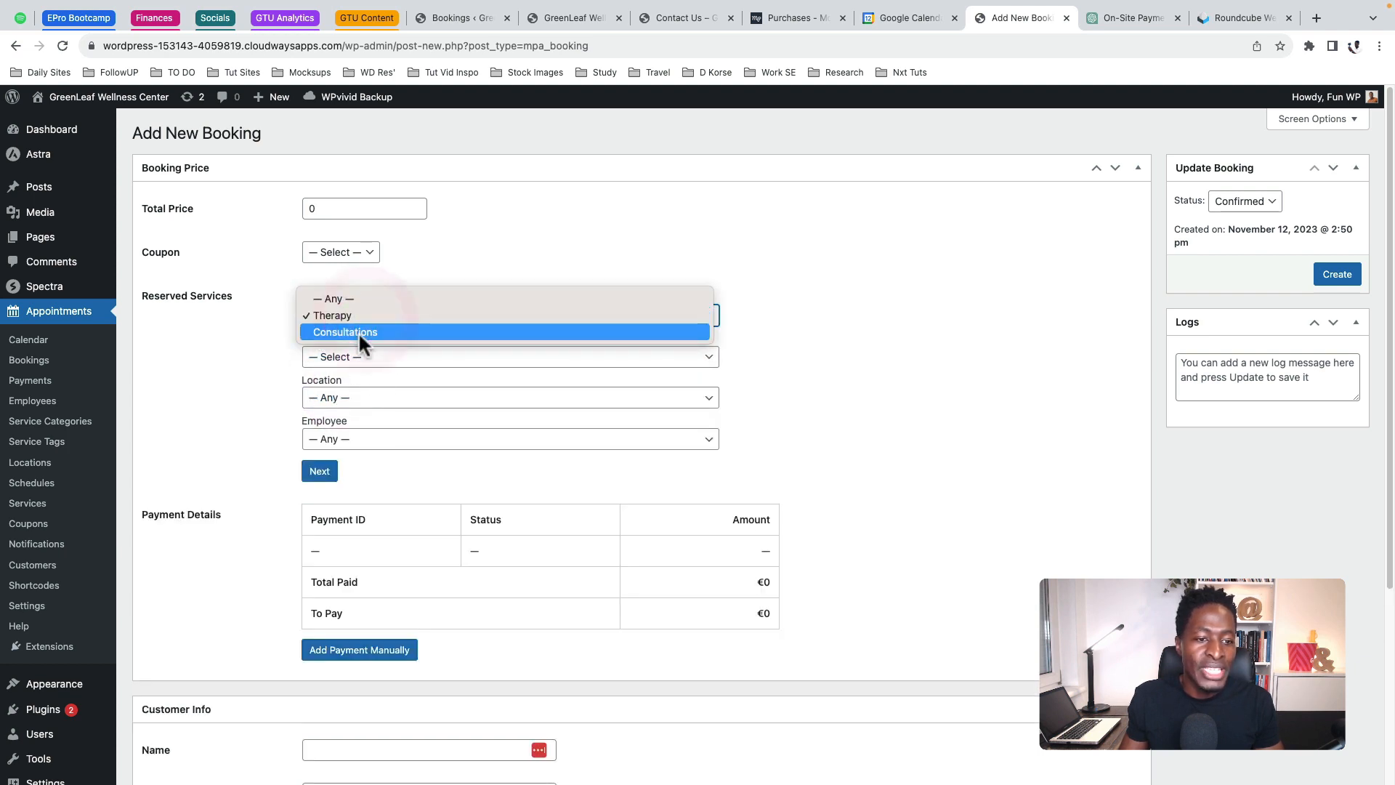
click(359, 332)
click(375, 315)
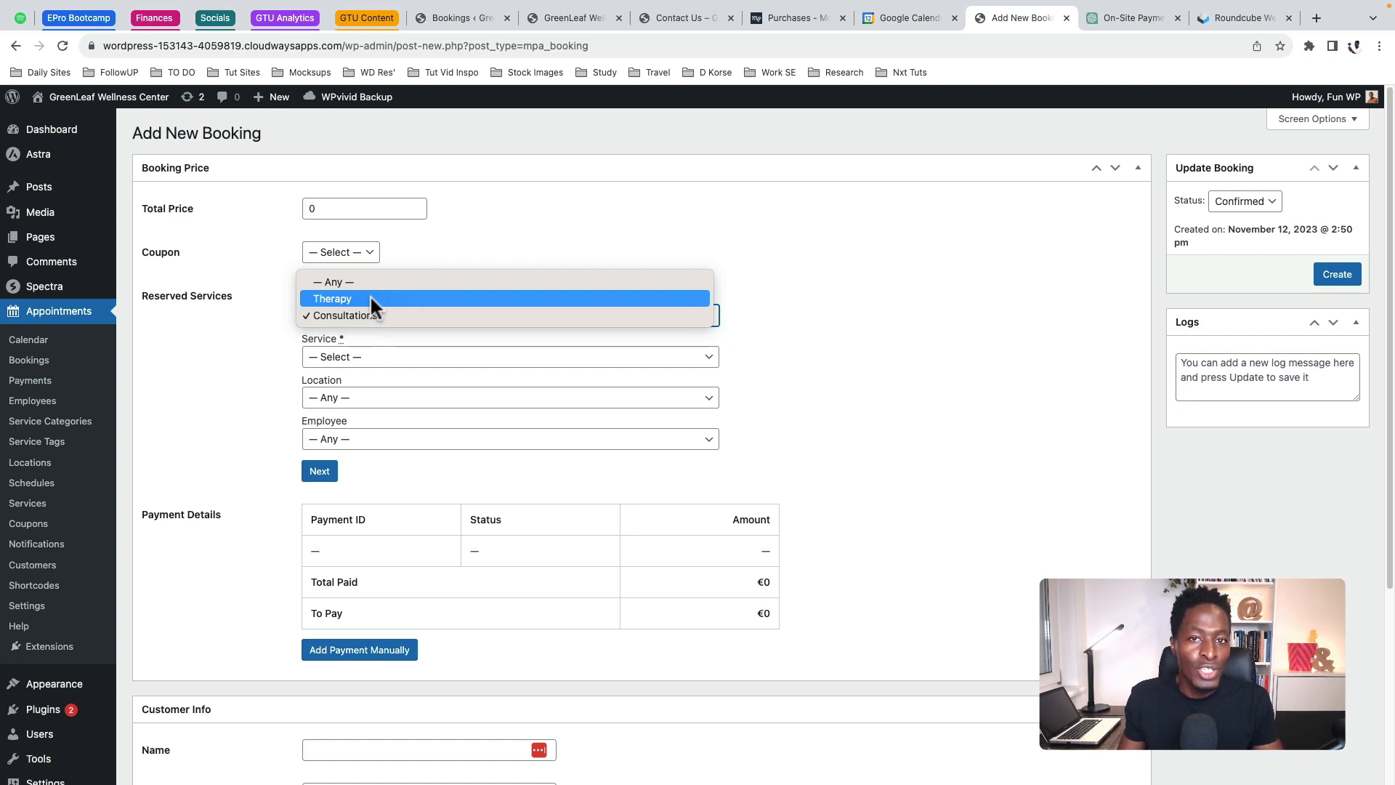
click(370, 299)
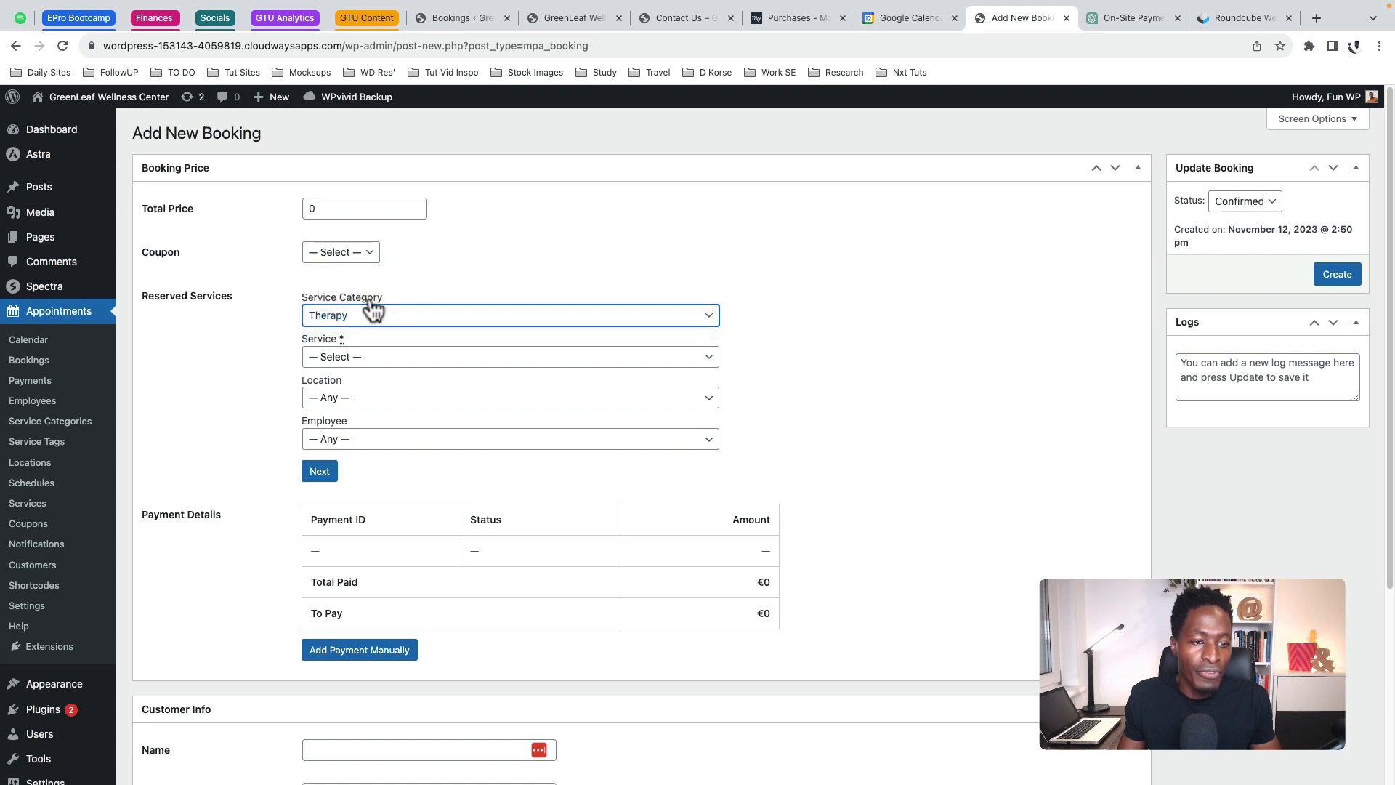
click(334, 357)
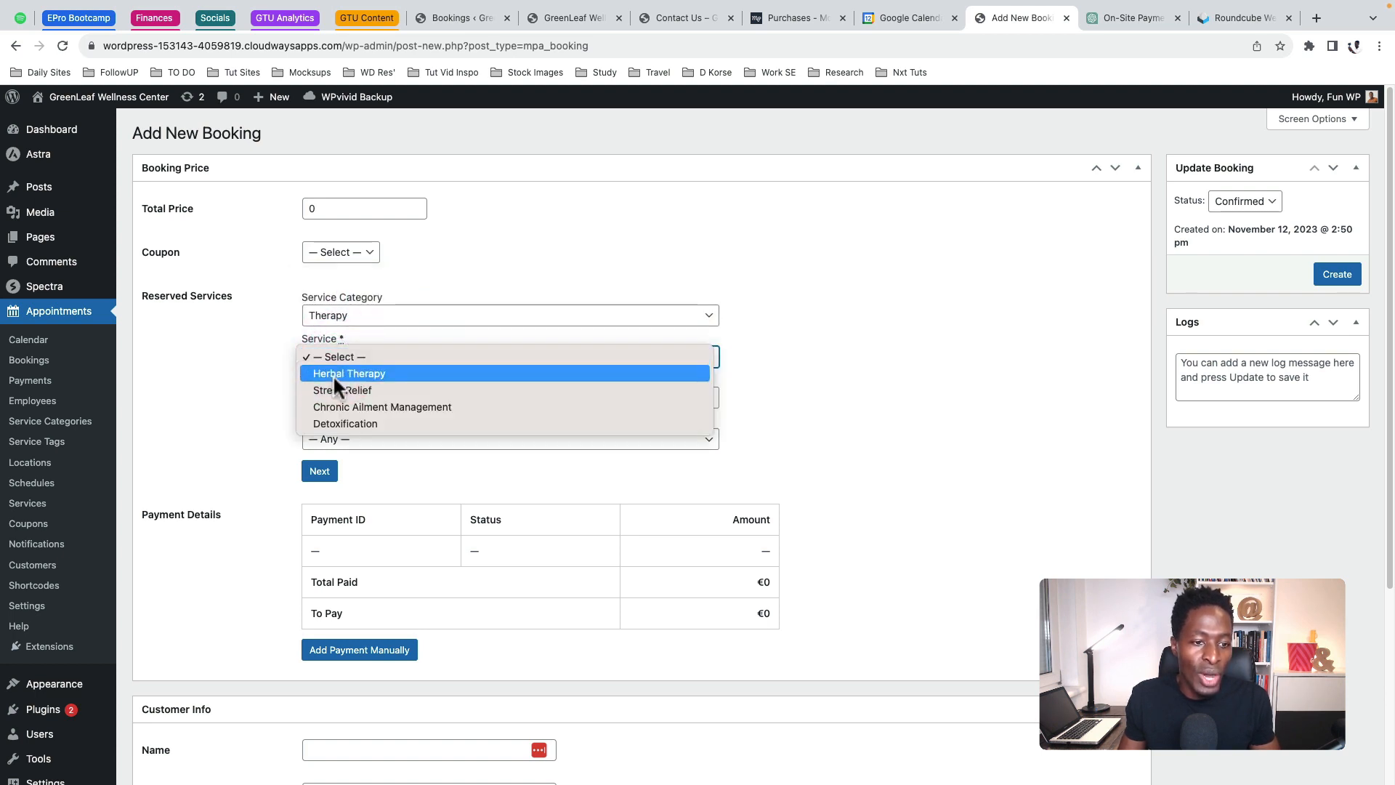
click(335, 372)
Set the location to Baden Baden - Germany and choose the therapist
click(343, 397)
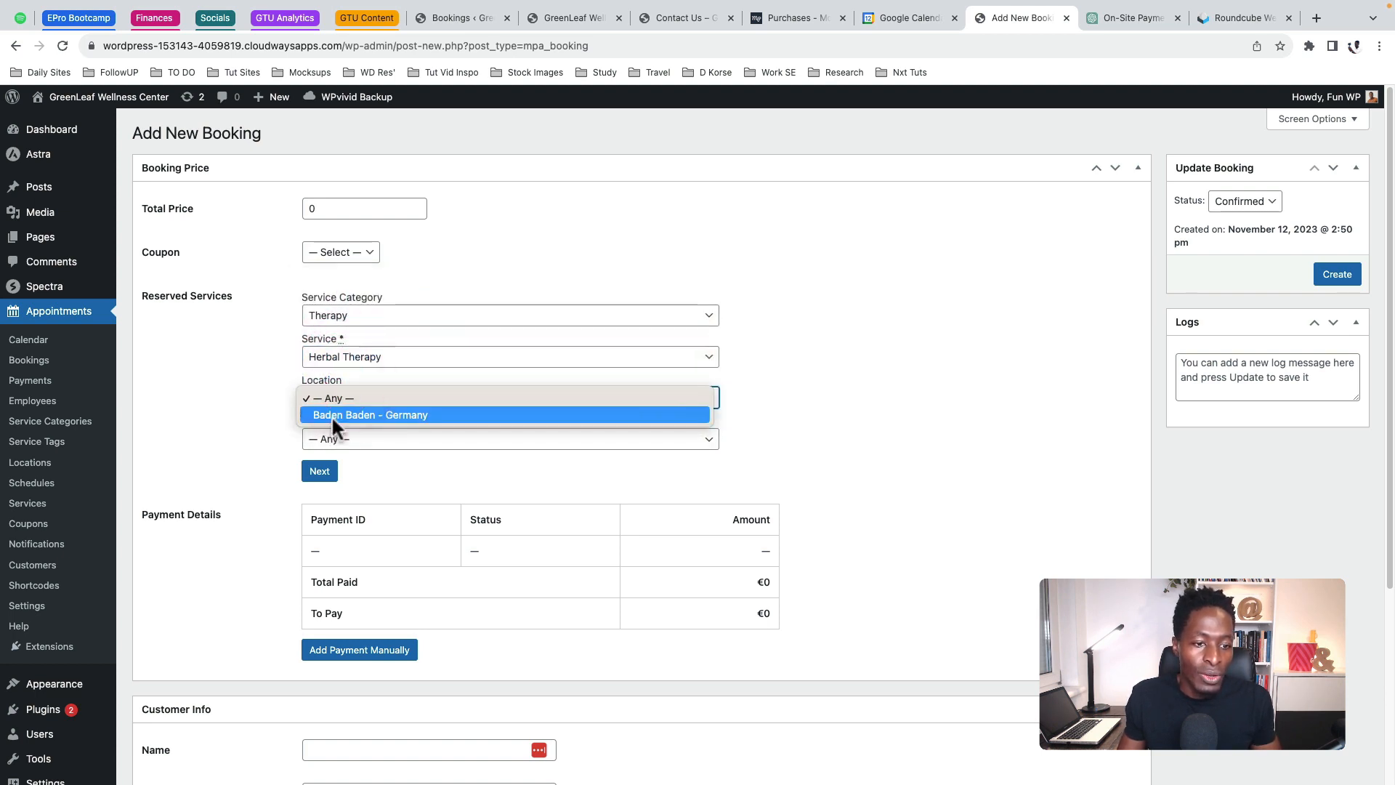
click(332, 414)
click(328, 440)
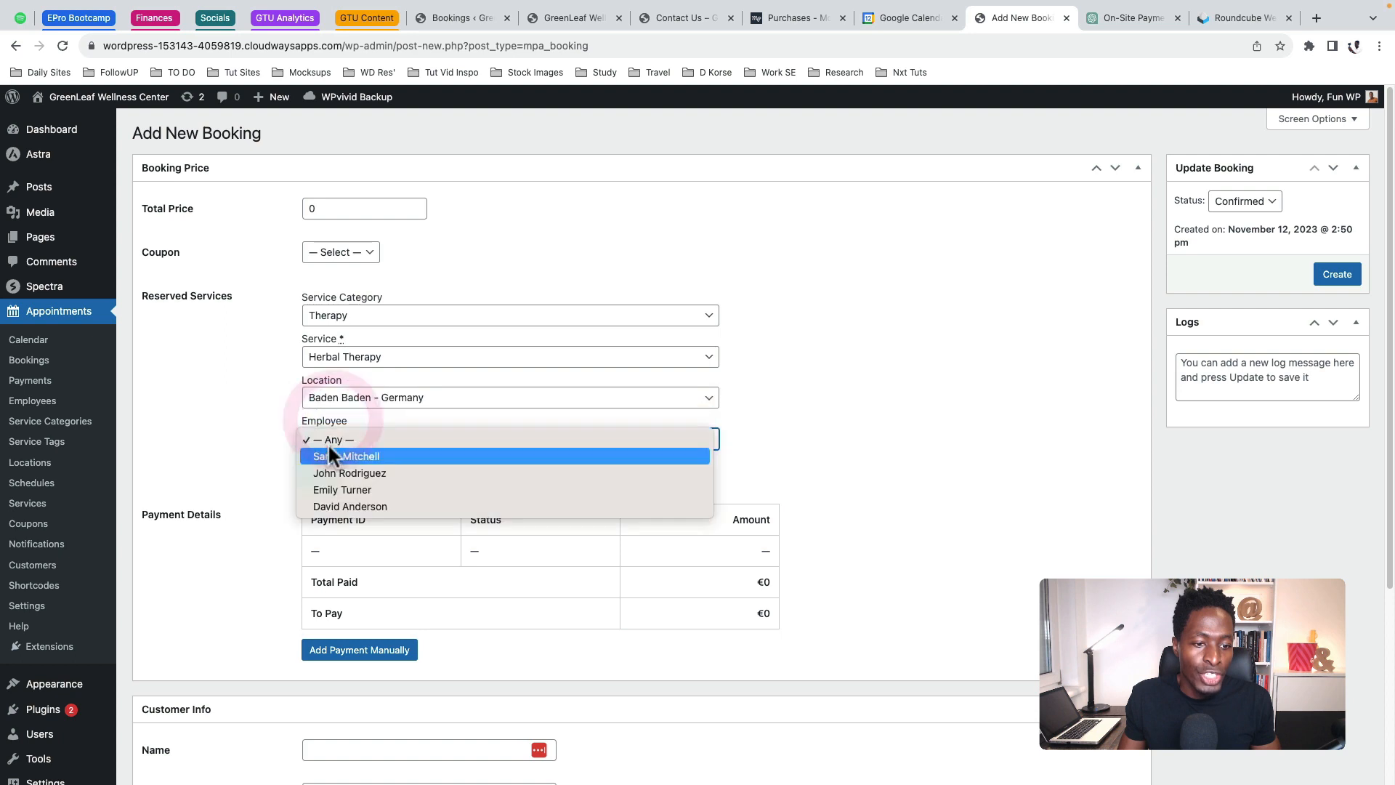
click(349, 491)
scroll(436, 450, down, 2)
click(322, 386)
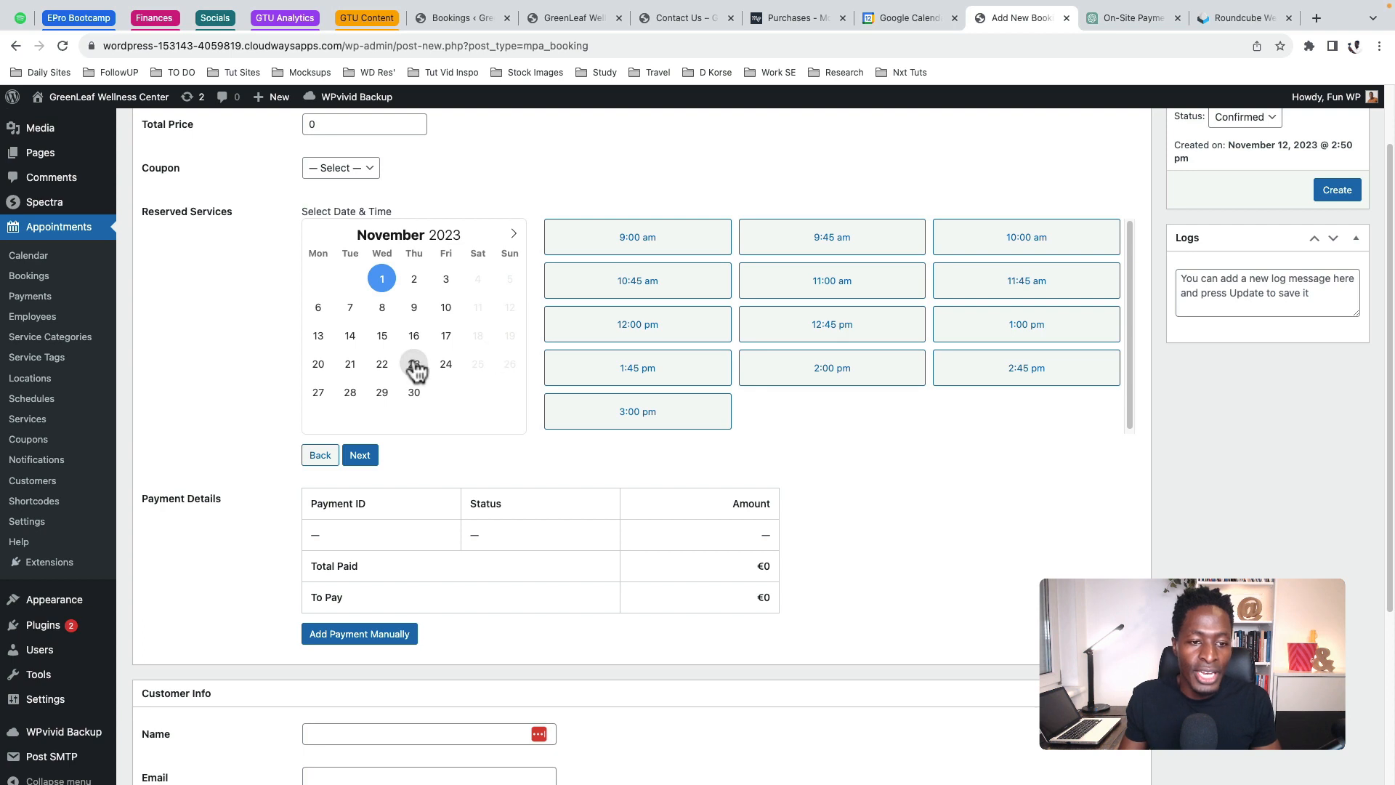
Reserve November 23 at 12:45 pm for one client and create the booking
click(413, 364)
click(871, 324)
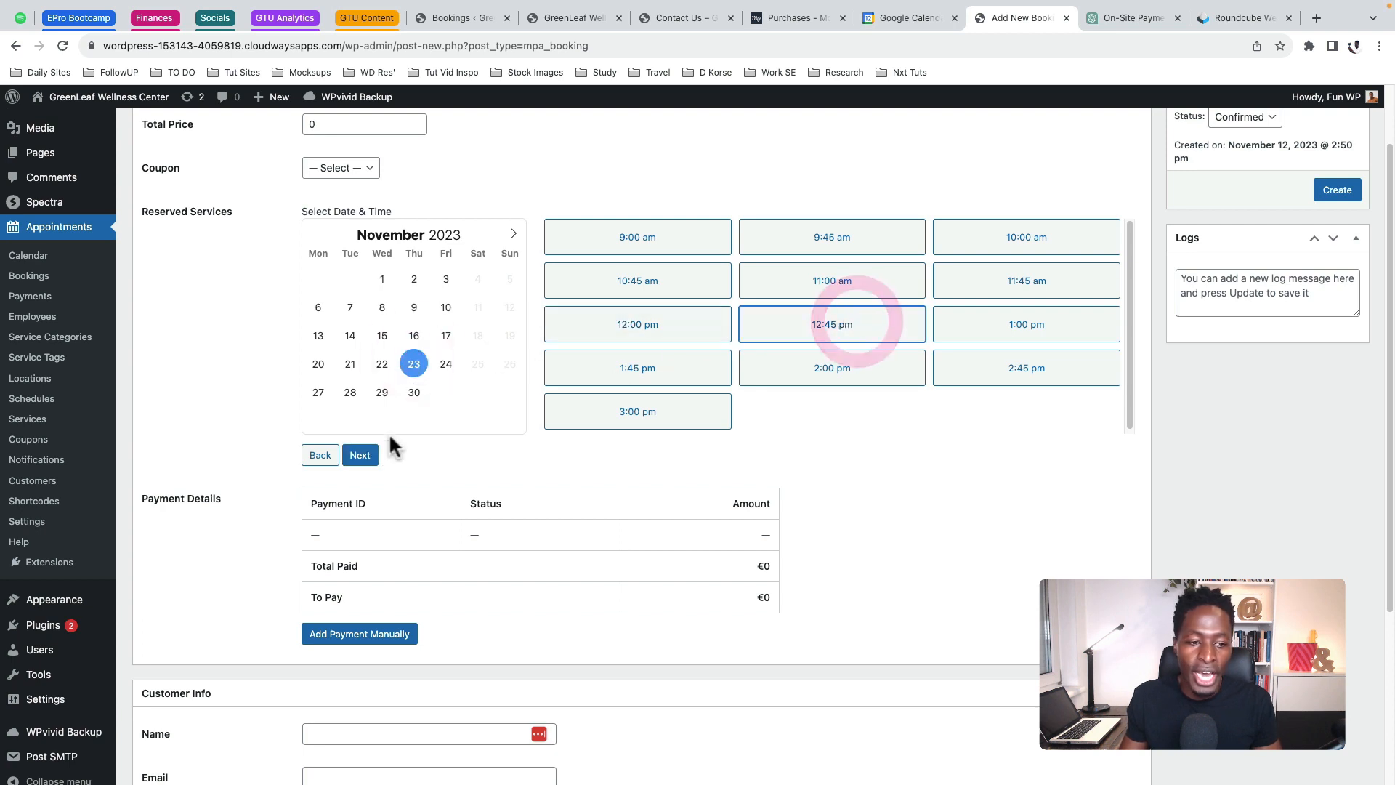
click(361, 455)
scroll(478, 418, up, 2)
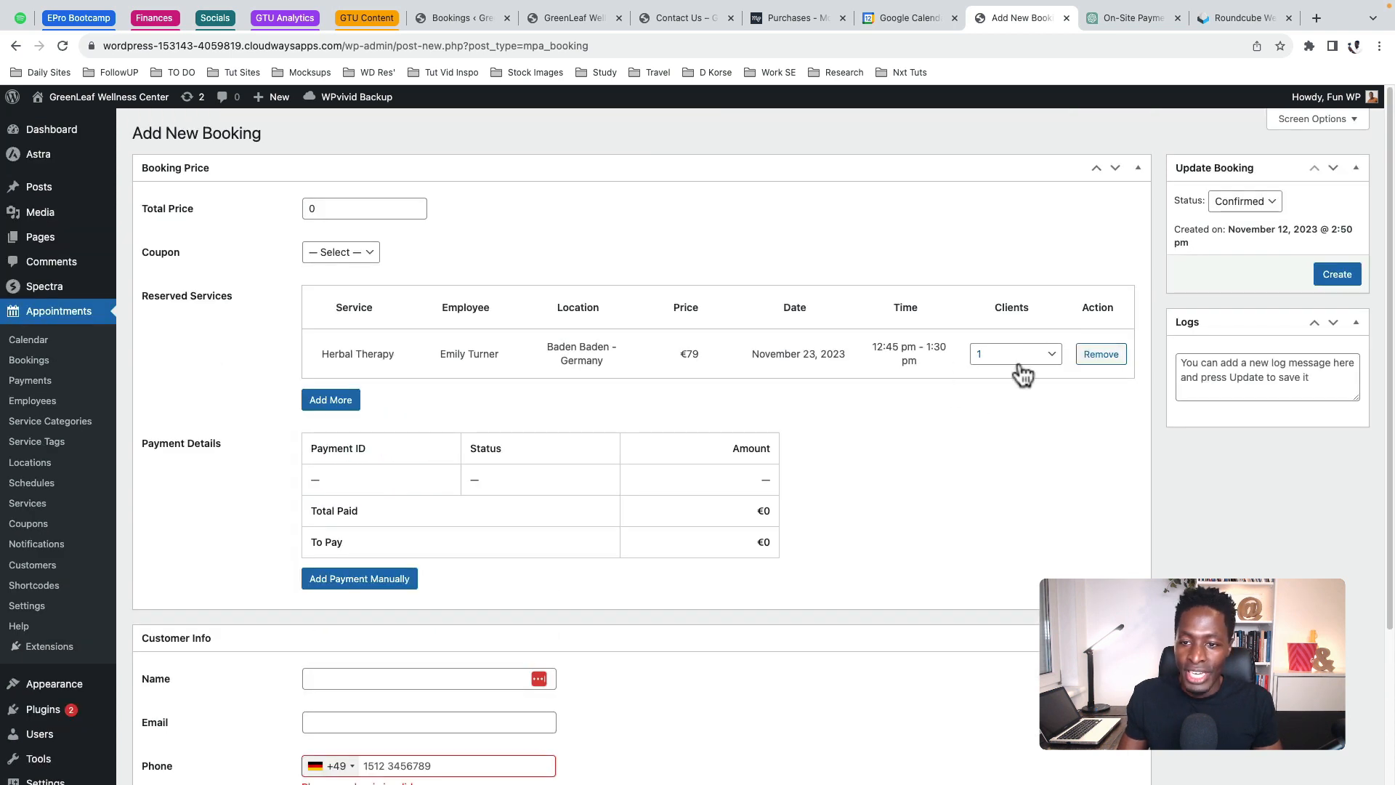
click(1023, 356)
click(1026, 353)
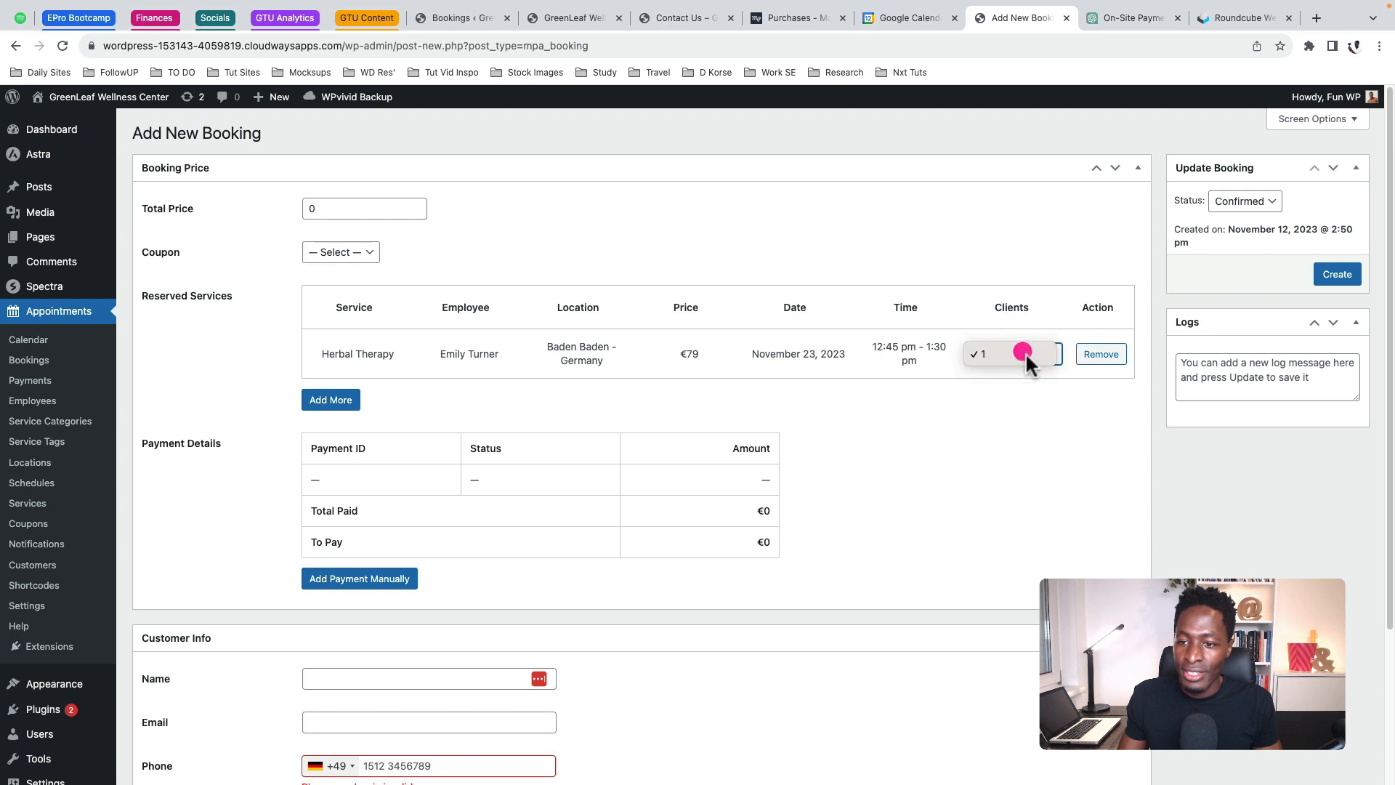
click(1323, 274)
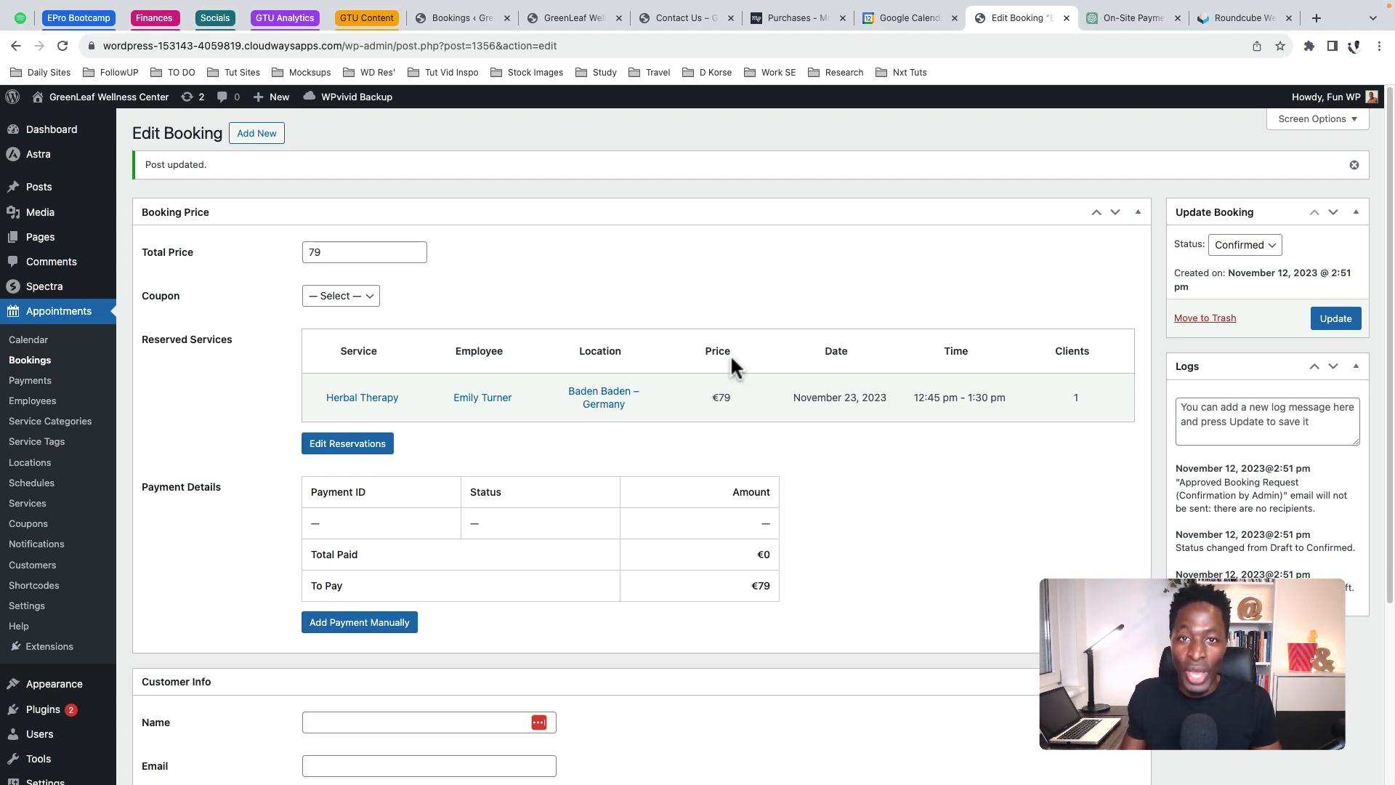
Add a €79 Pay on-site cash payment with the receipt number as transaction ID and save it
scroll(752, 363, down, 3)
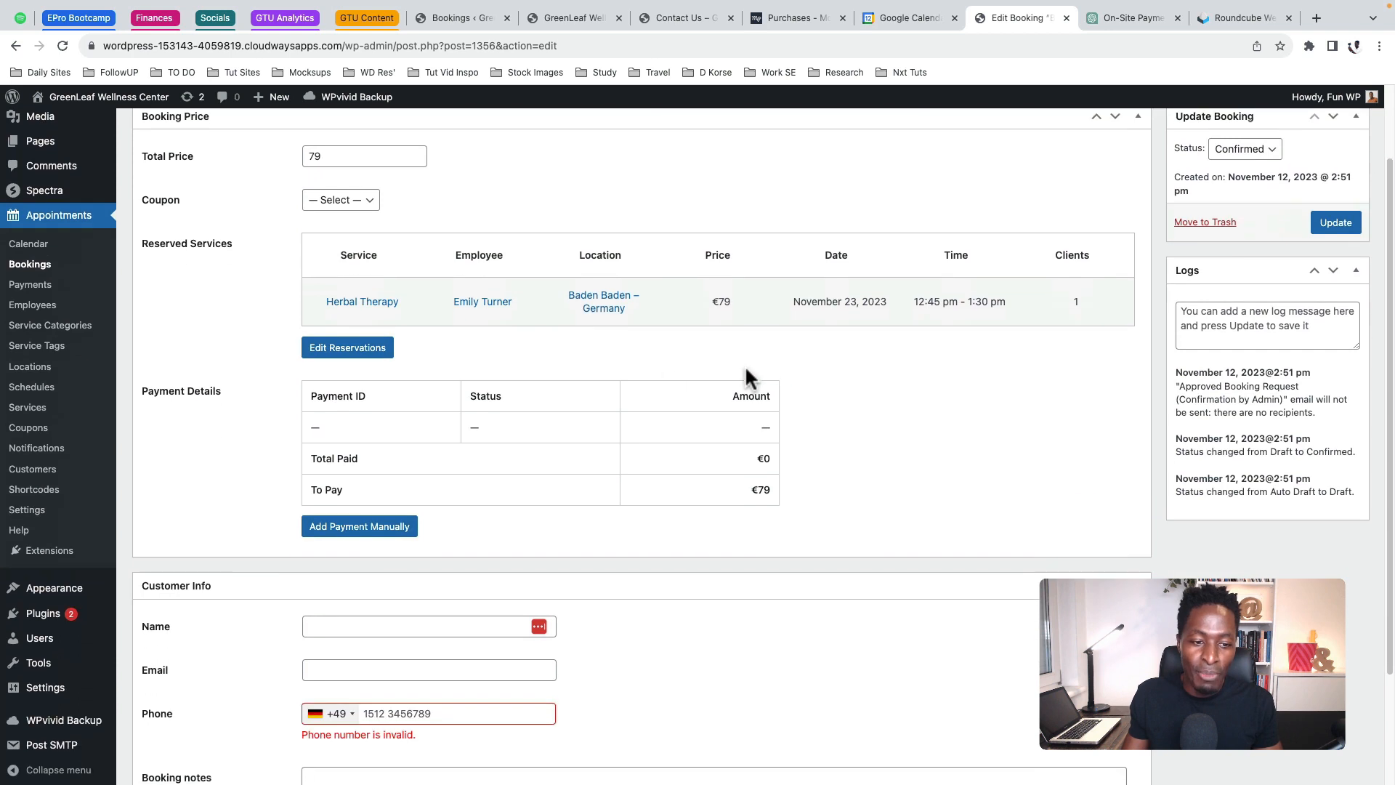
click(359, 528)
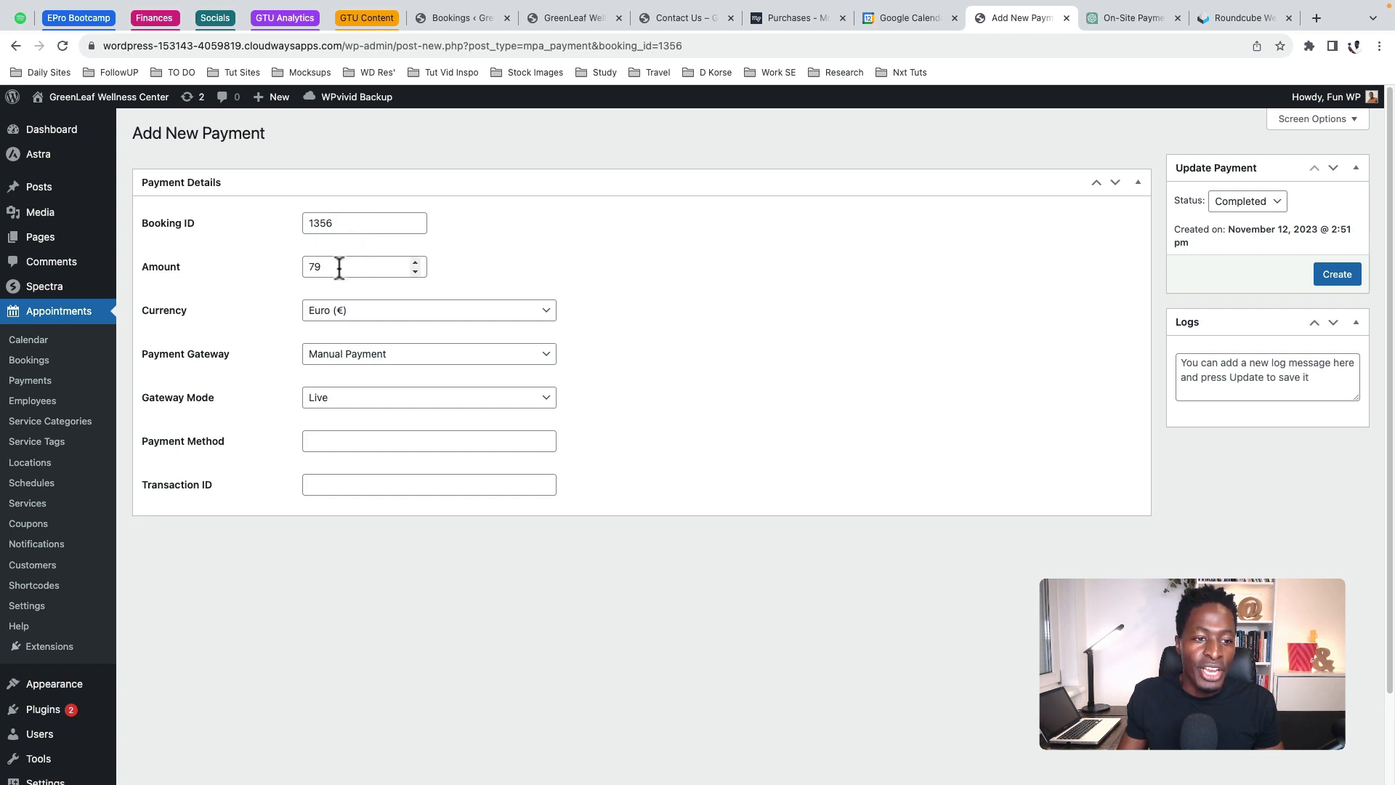
click(346, 363)
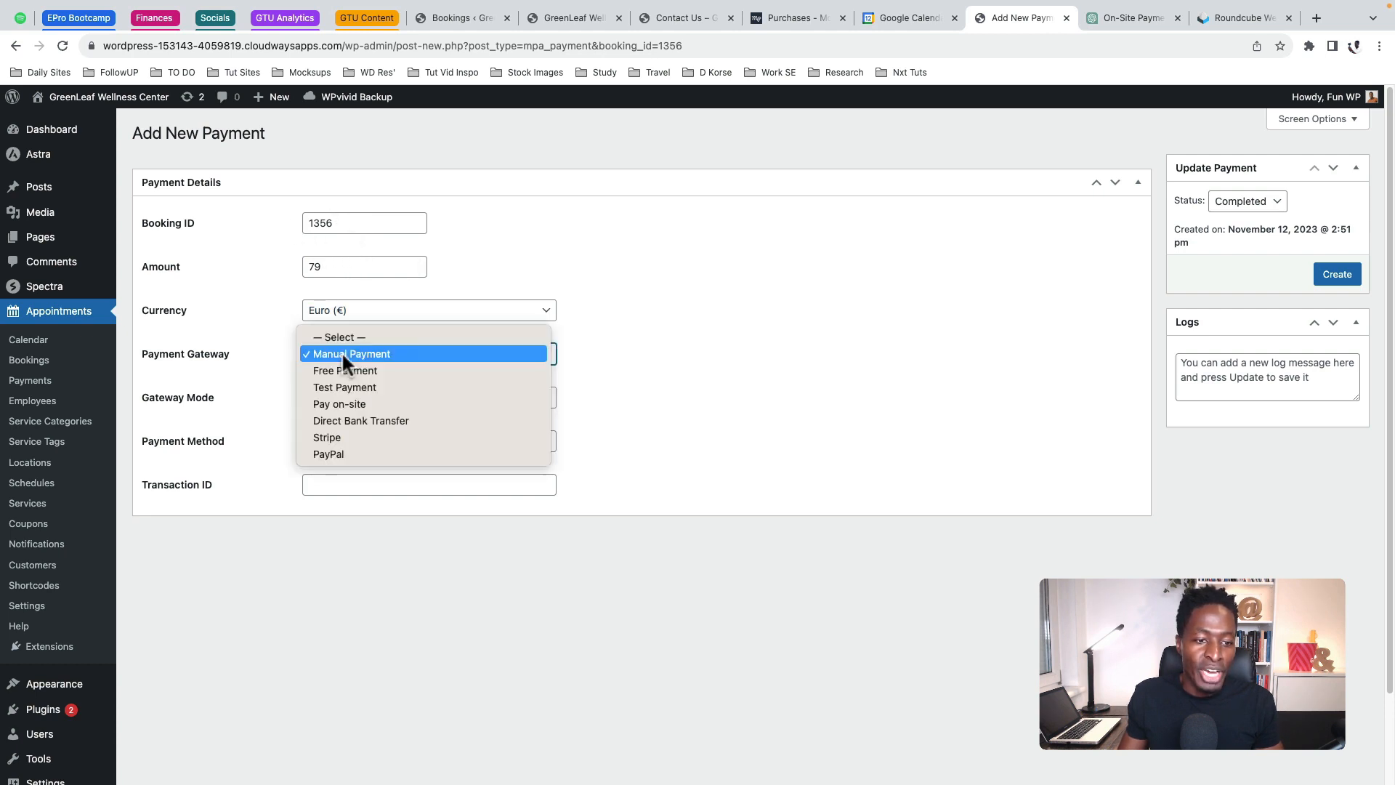
click(390, 404)
click(312, 442)
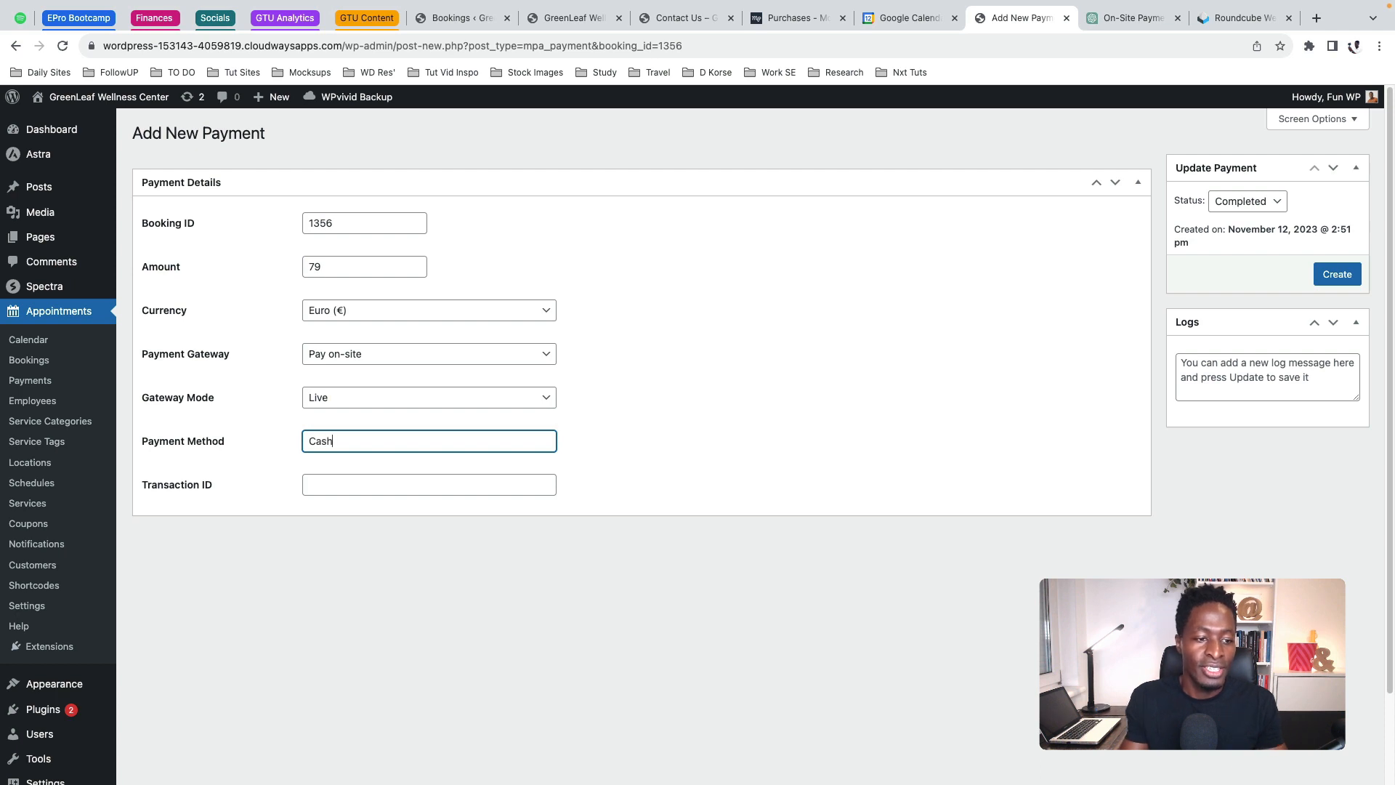
click(416, 486)
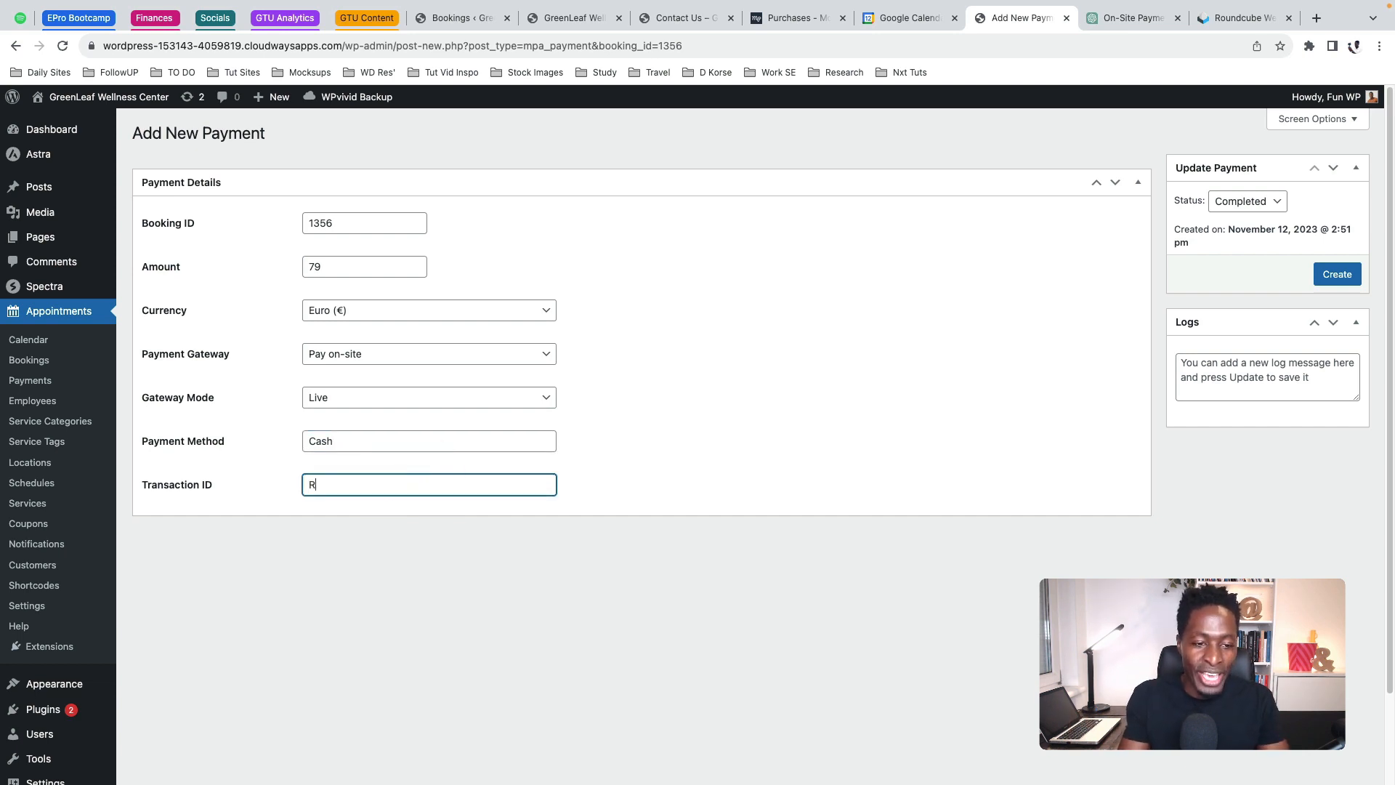
click(700, 439)
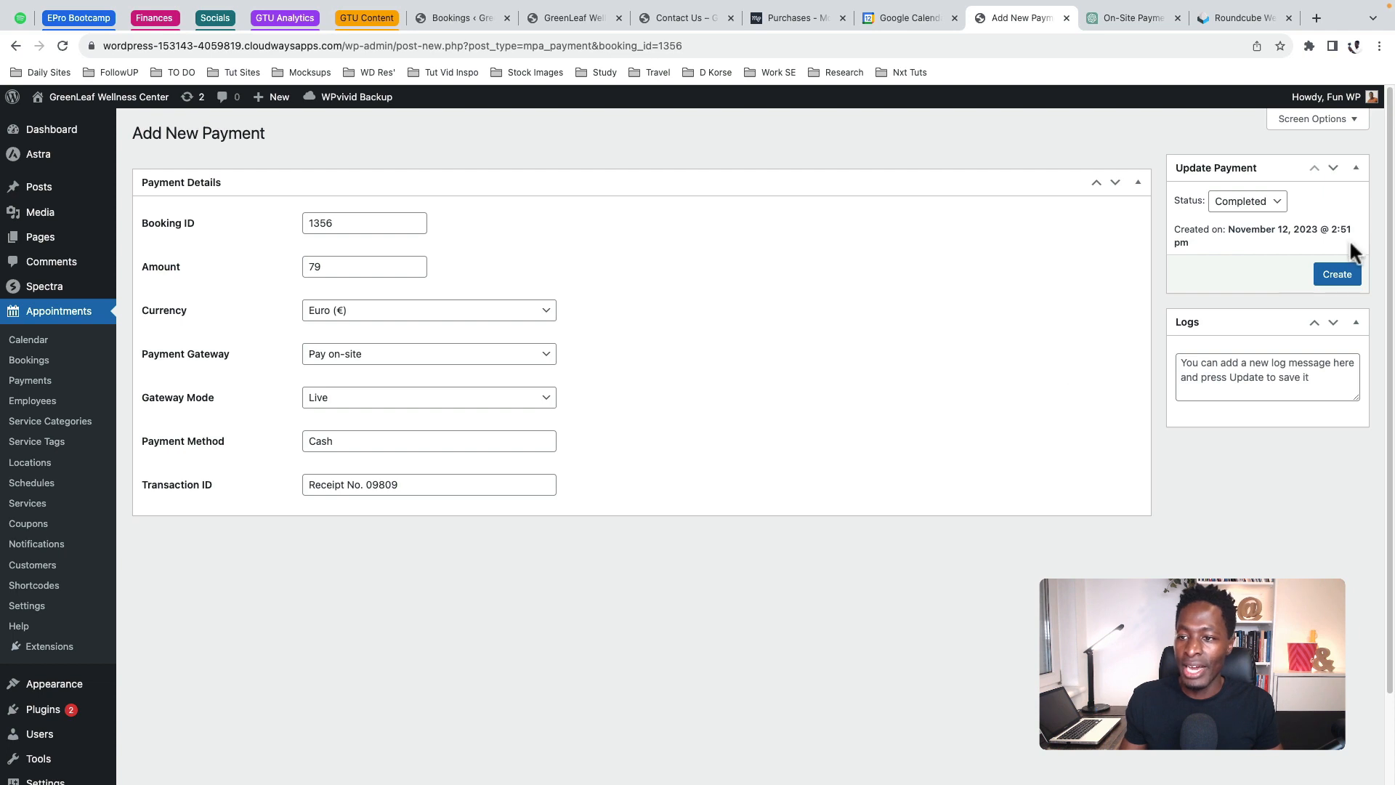
click(1332, 270)
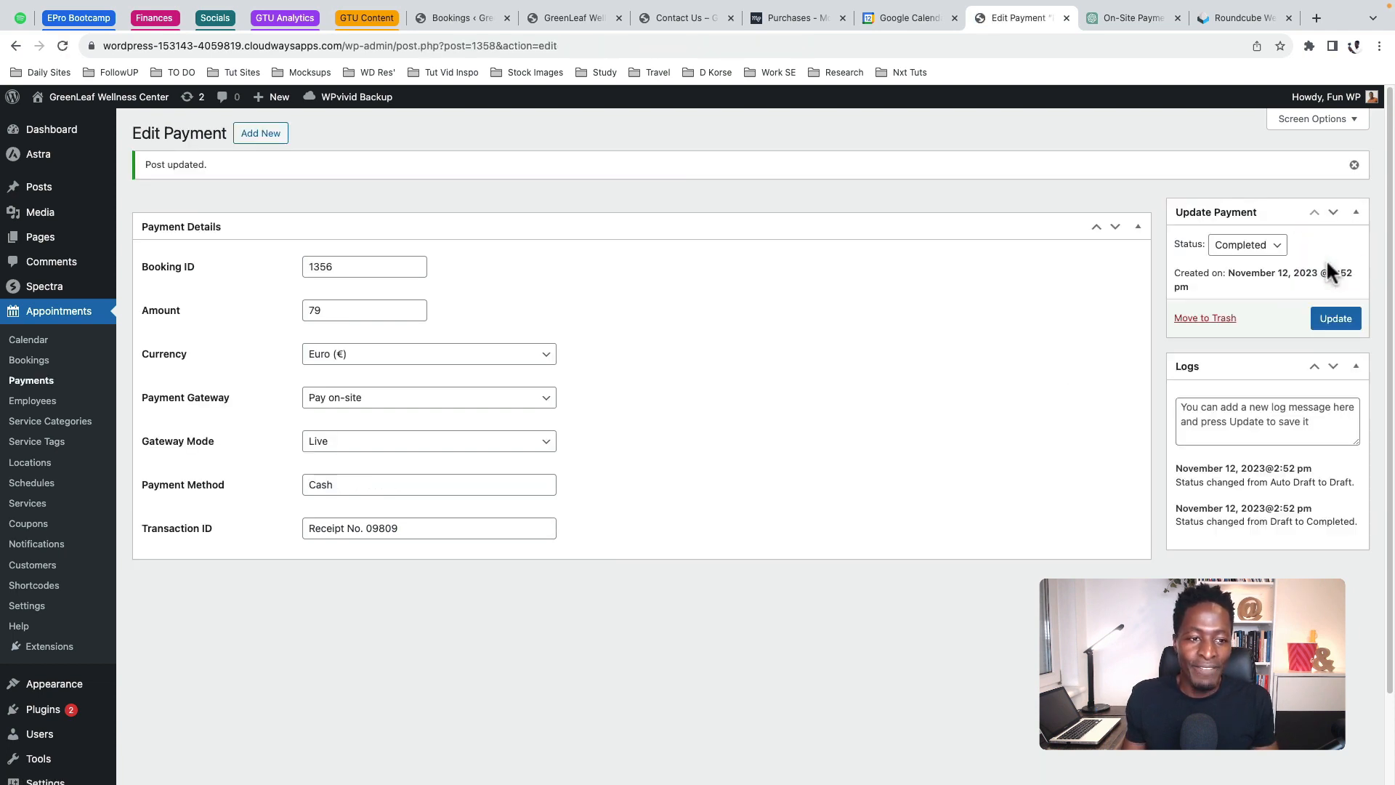
Open the Herbal Therapy booking from the Bookings list for editing
click(29, 363)
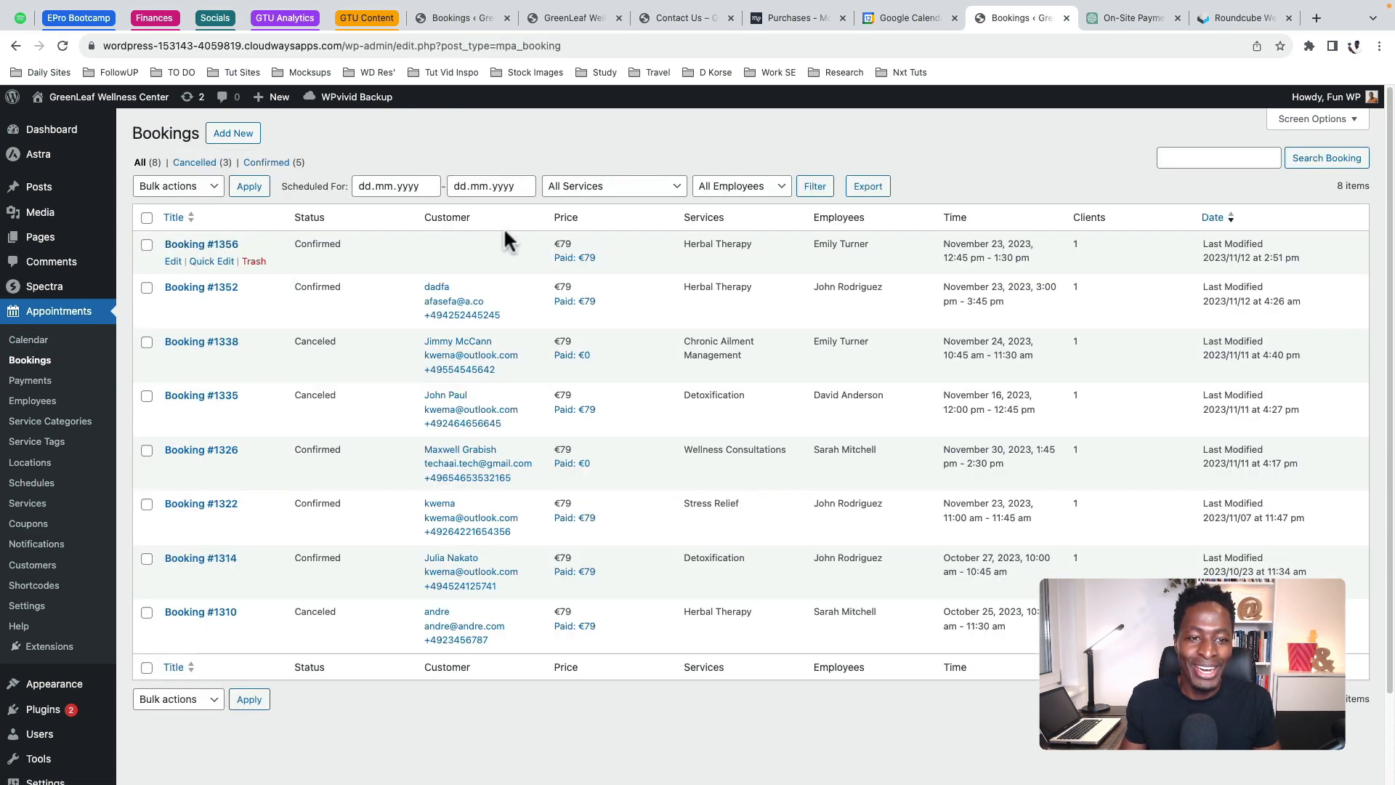
click(173, 262)
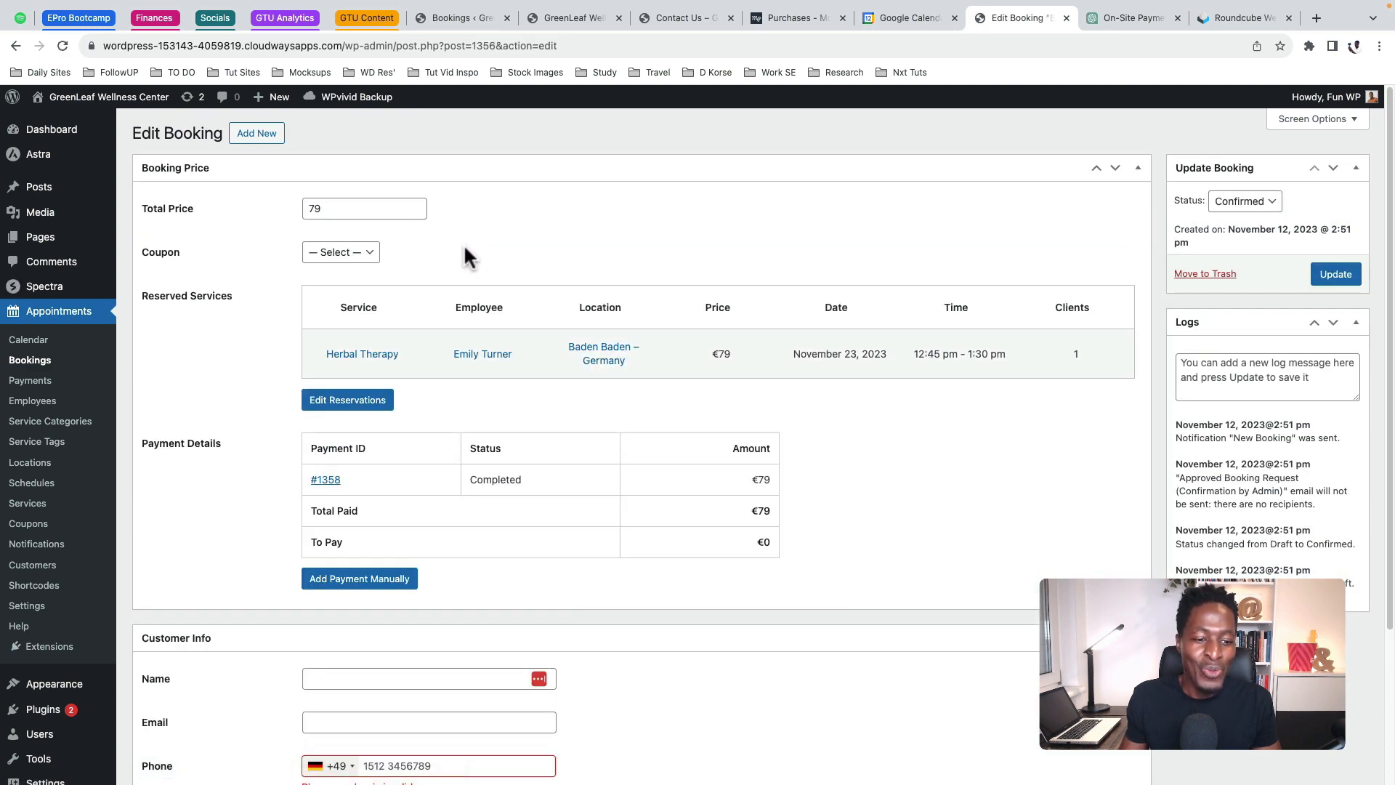
scroll(62, 451, down, 3)
Fill in the customer's name and phone number in Customer Info and update the booking
click(351, 481)
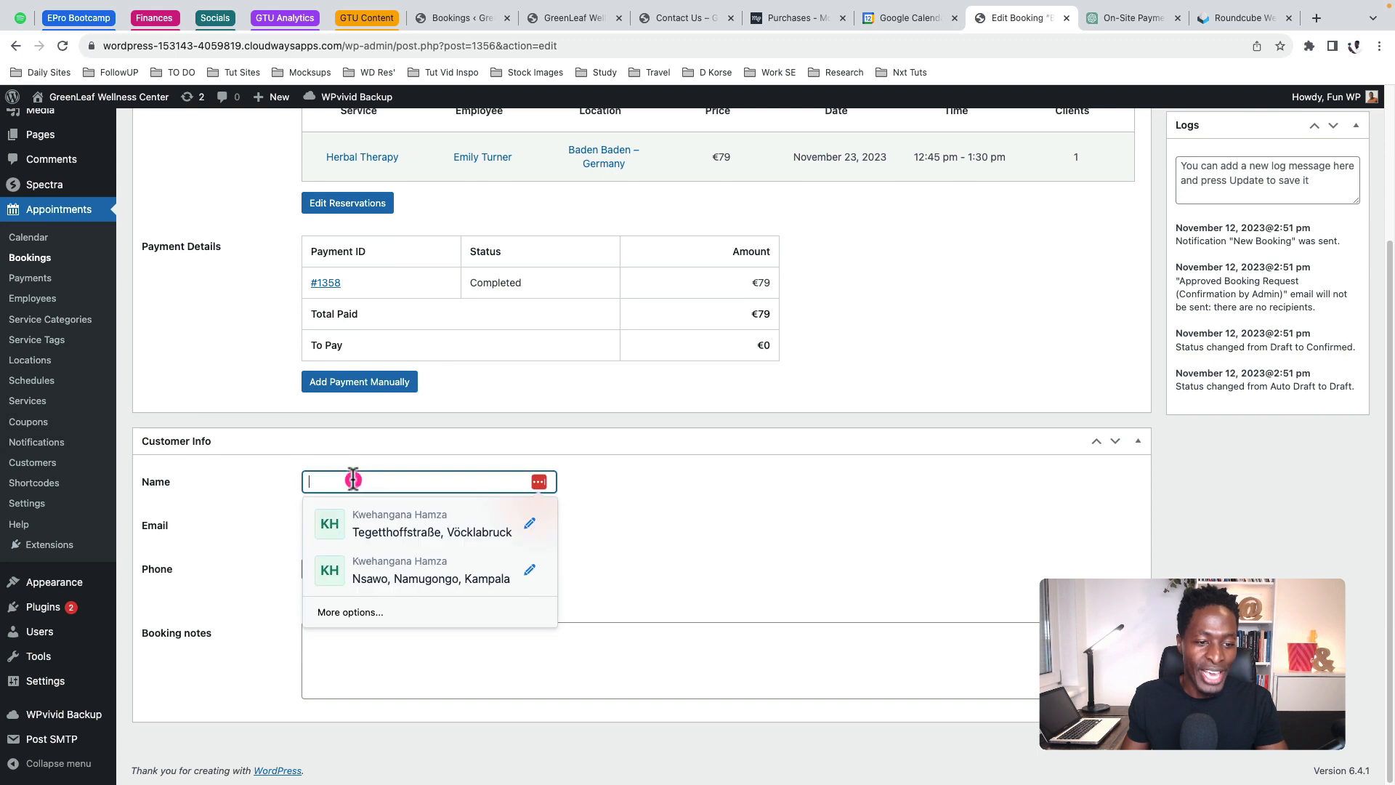
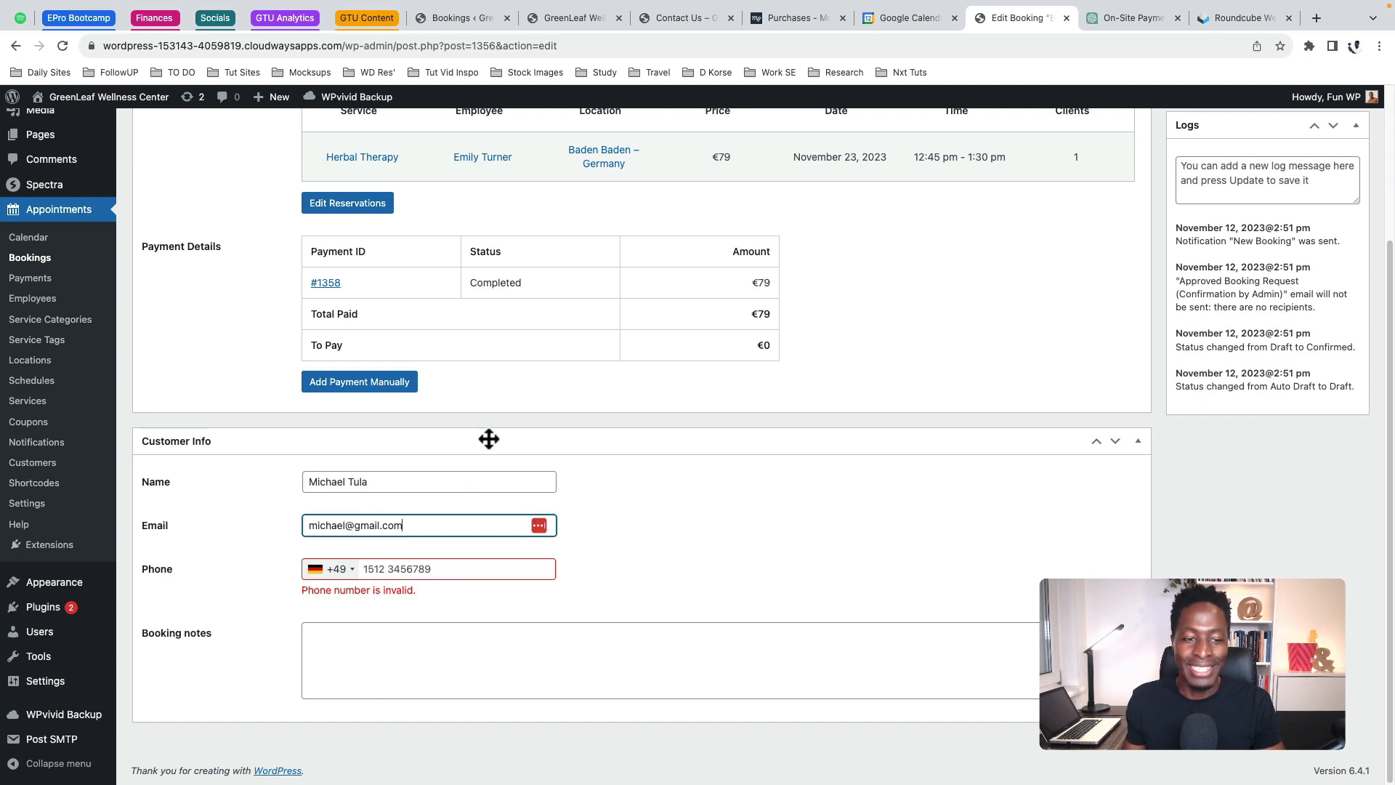
click(458, 565)
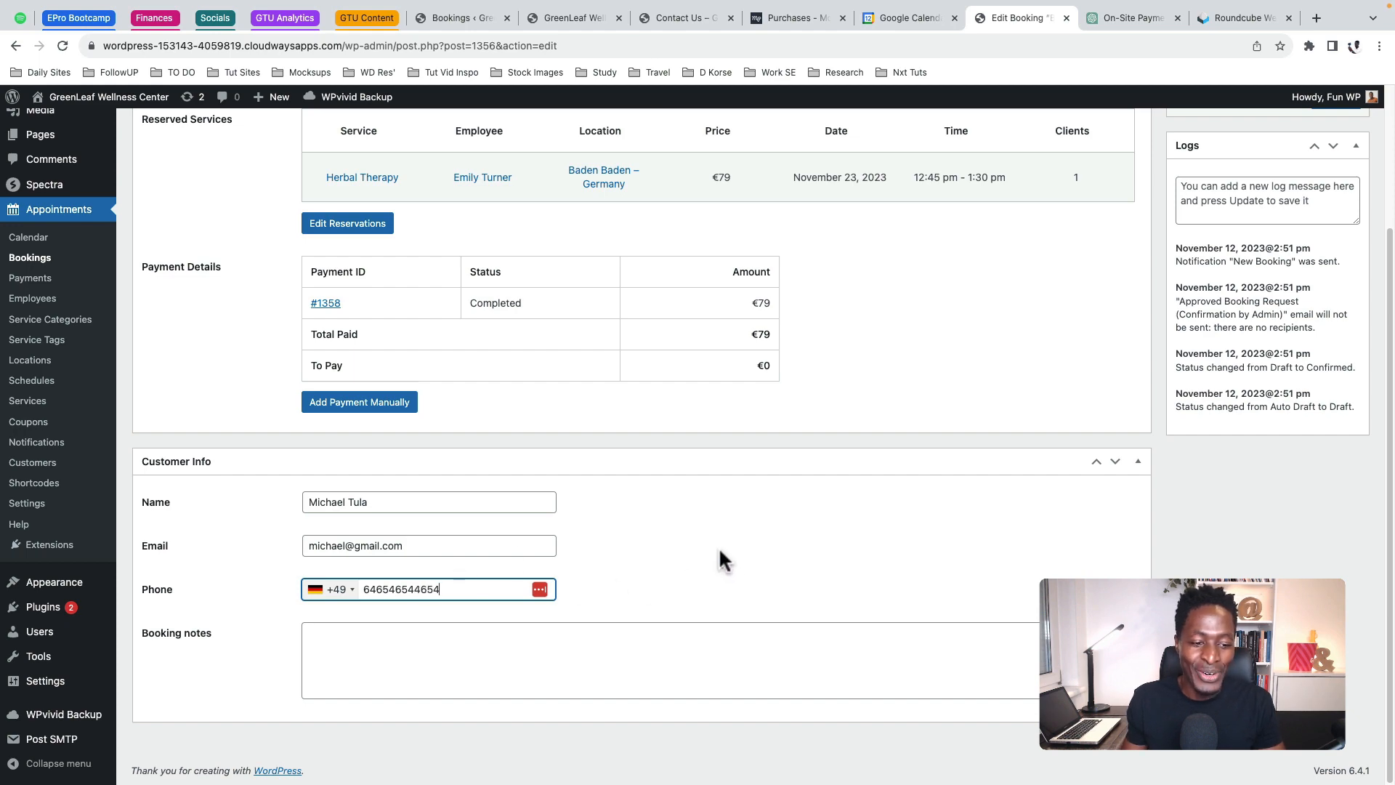
scroll(1061, 326, up, 3)
click(1329, 283)
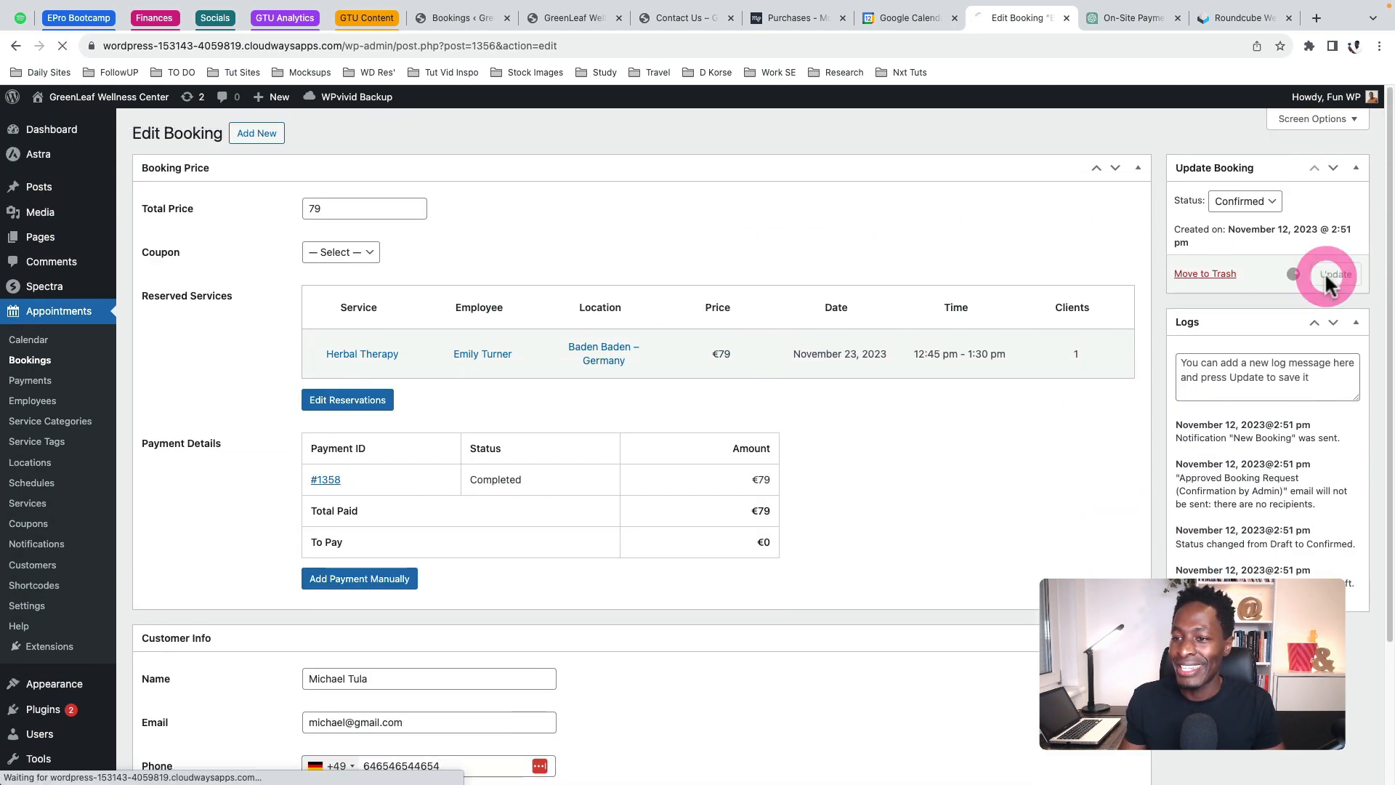
click(1247, 412)
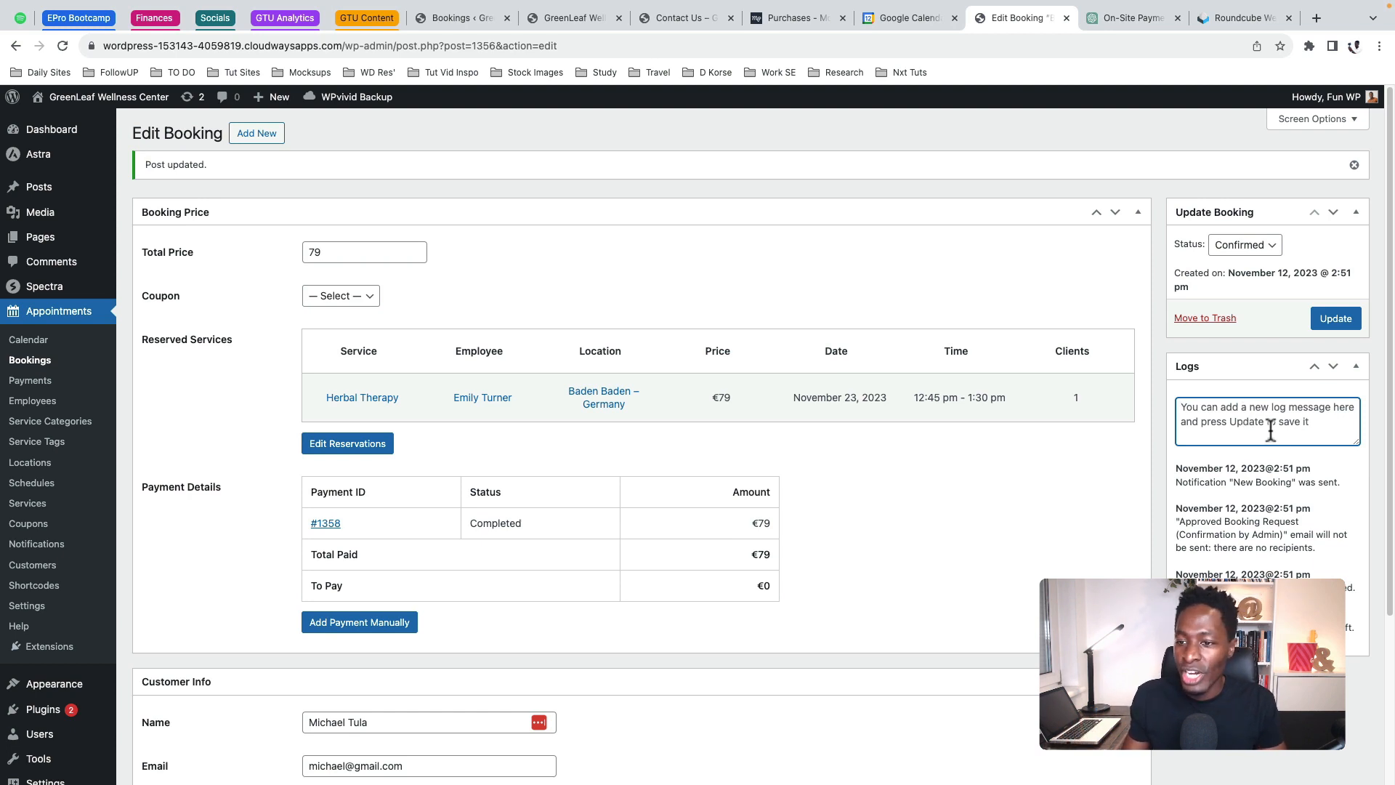
click(1301, 419)
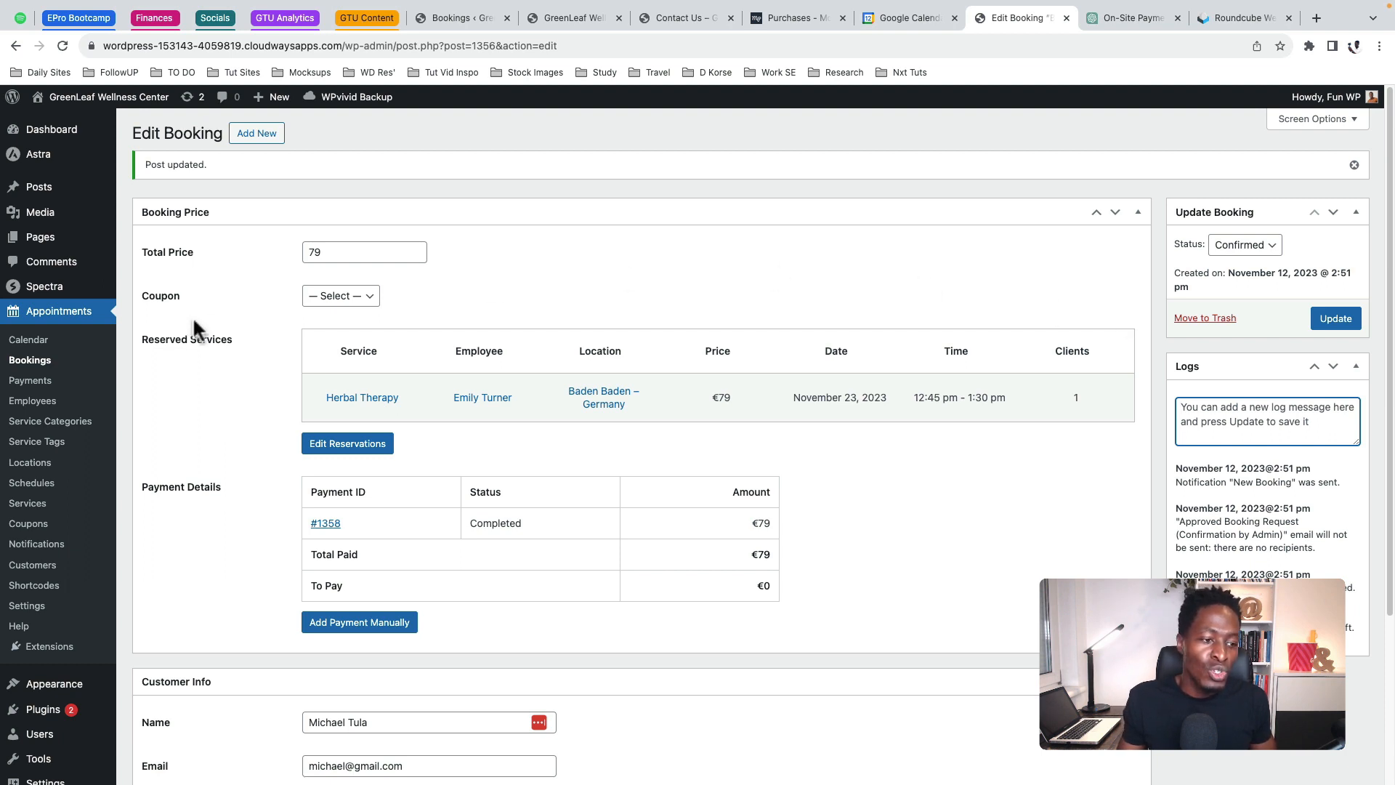
click(17, 628)
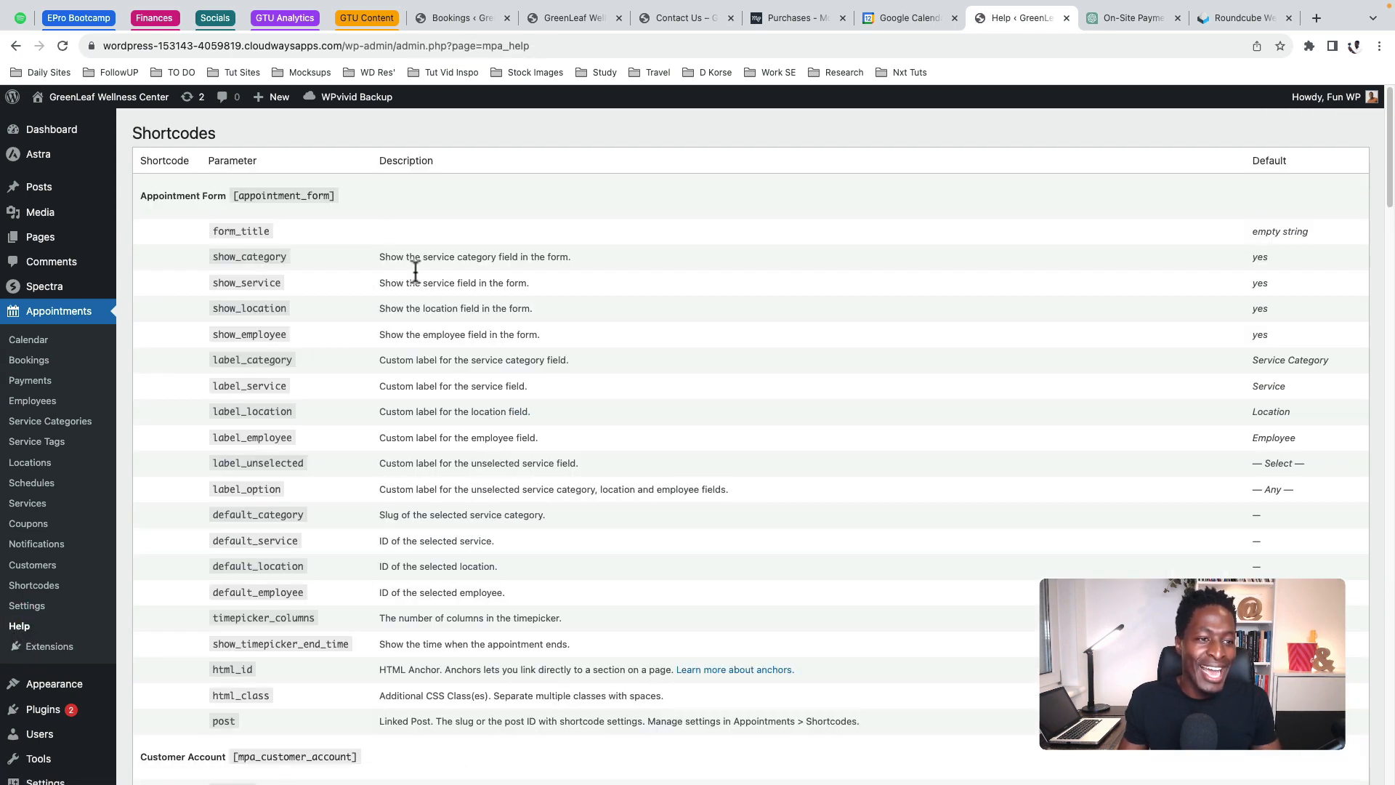
Review the Help page's shortcode parameters, then go to the saved Shortcodes list with the Wide Form
scroll(239, 260, down, 3)
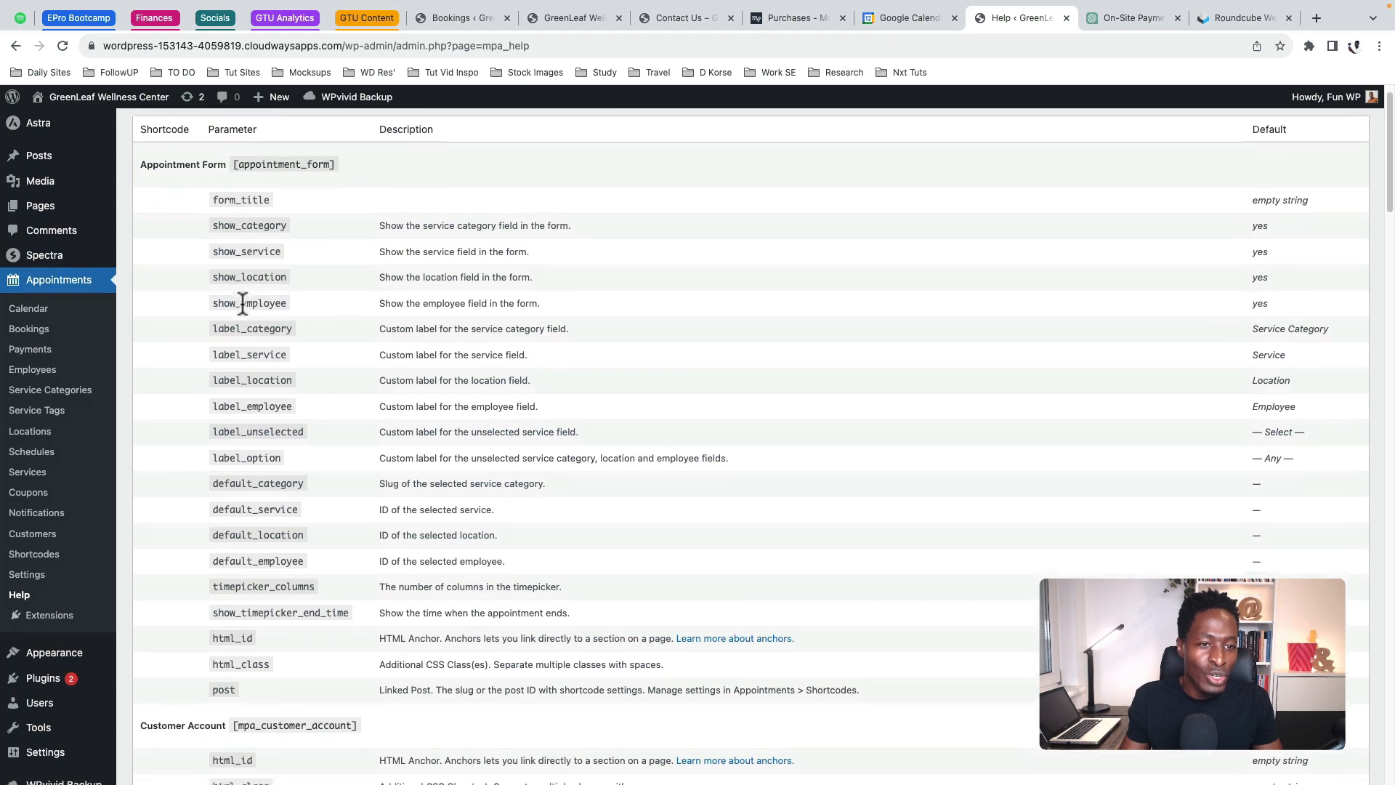
scroll(247, 305, down, 5)
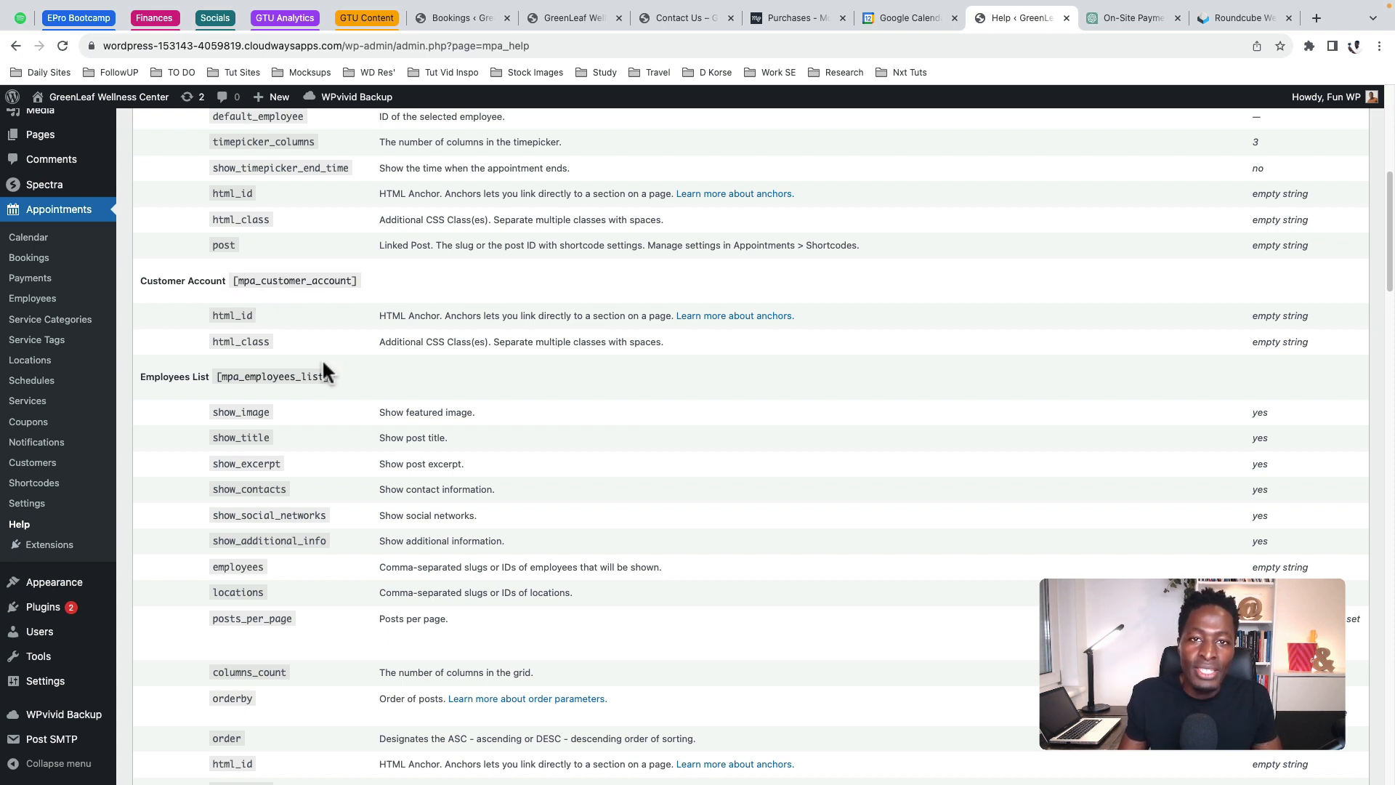
scroll(324, 373, down, 5)
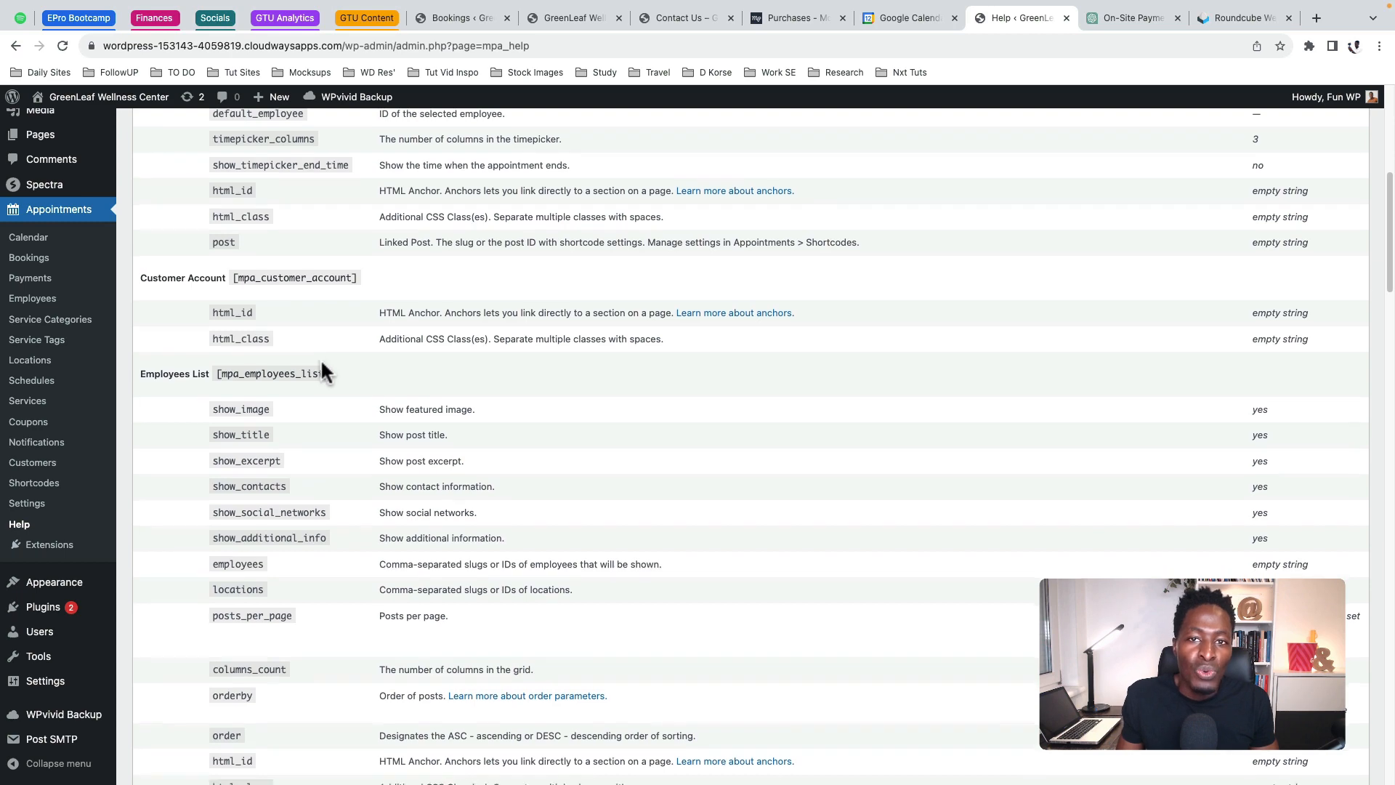
scroll(323, 372, down, 8)
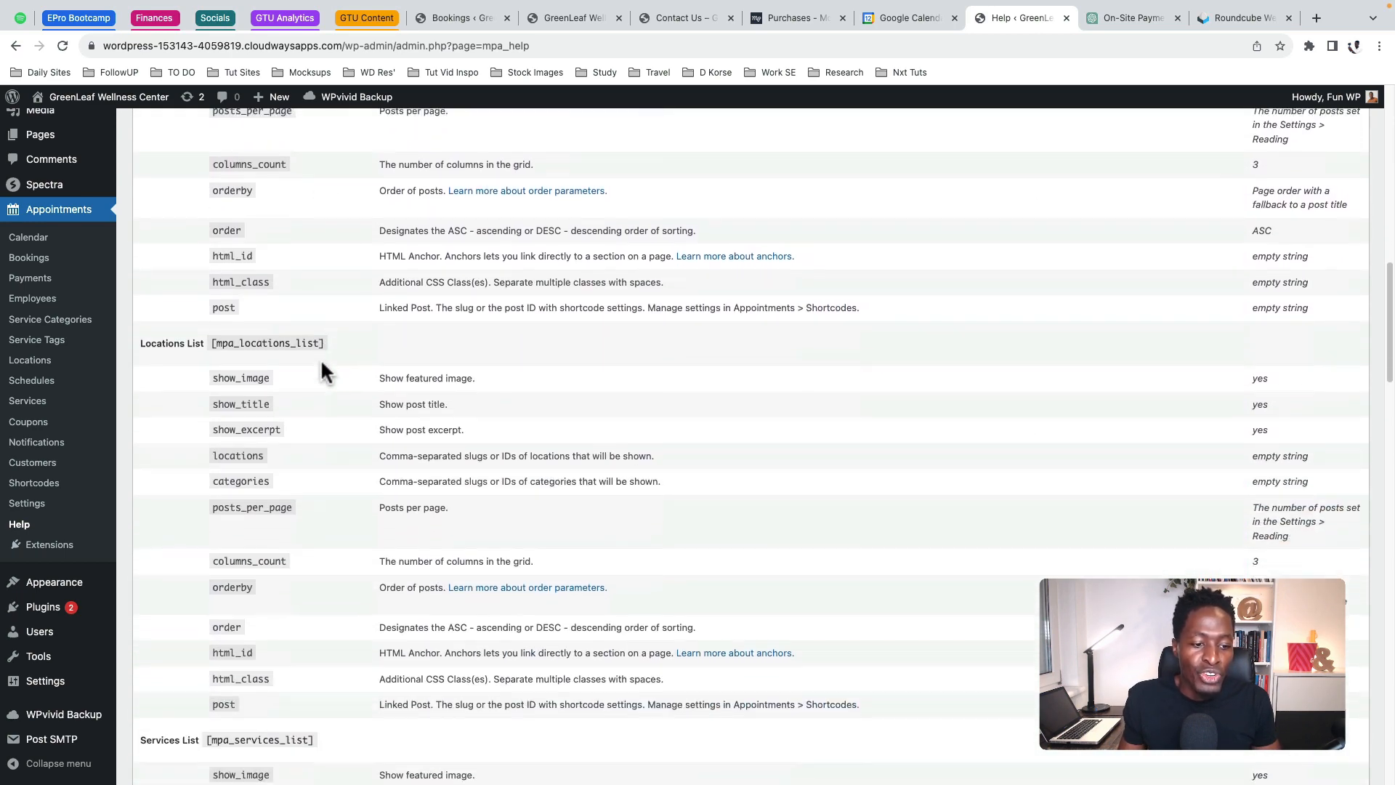
scroll(323, 372, down, 3)
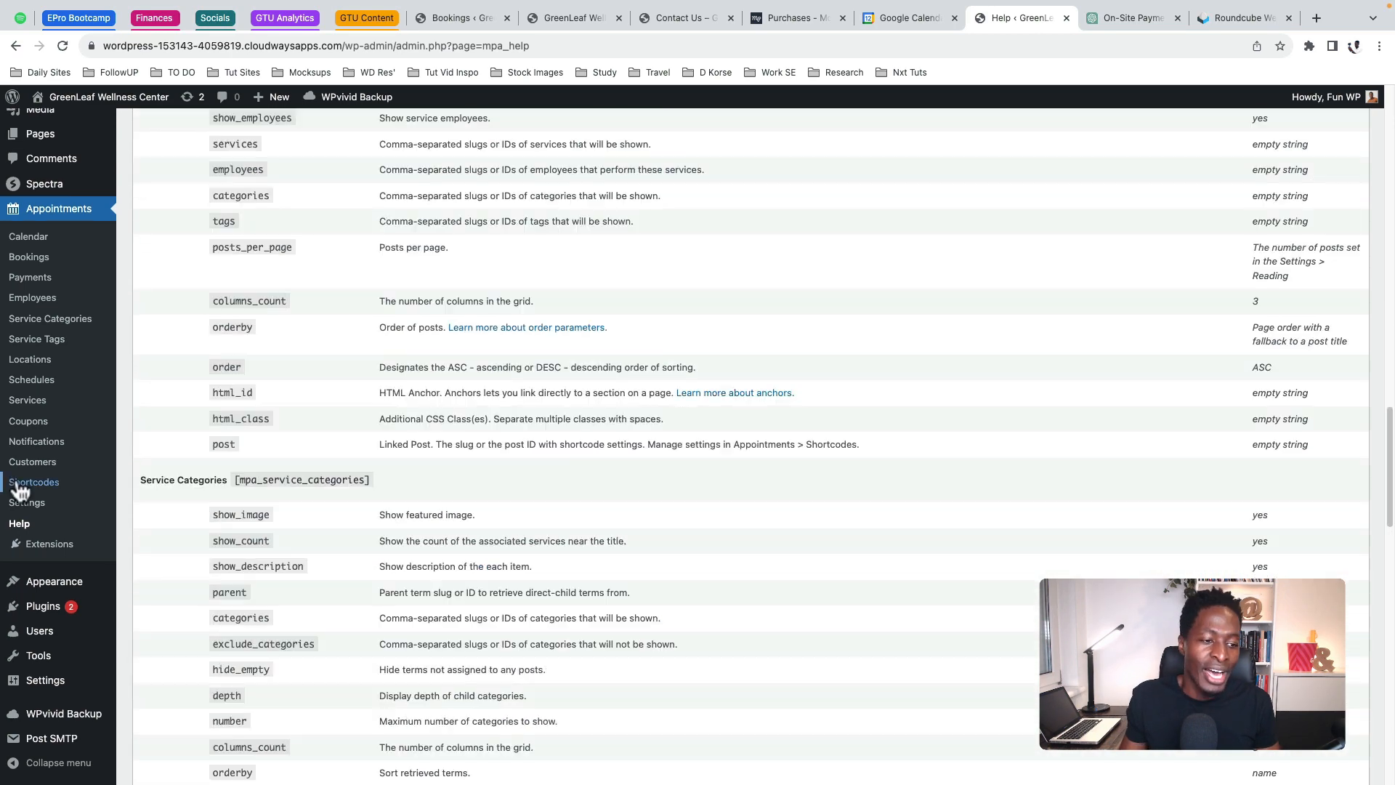
click(22, 484)
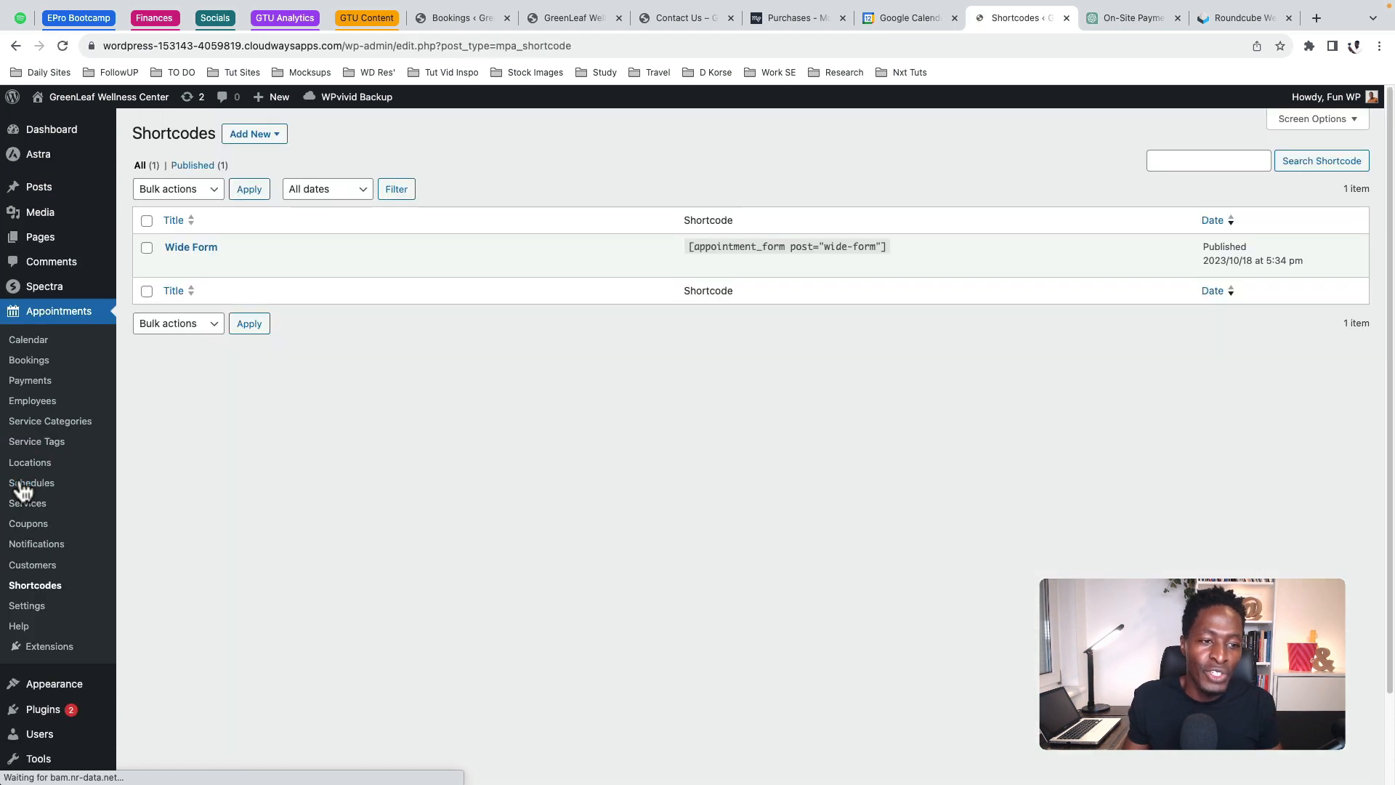
Start a new Locations List shortcode and review its defaults, including 3 columns and ascending order
click(247, 140)
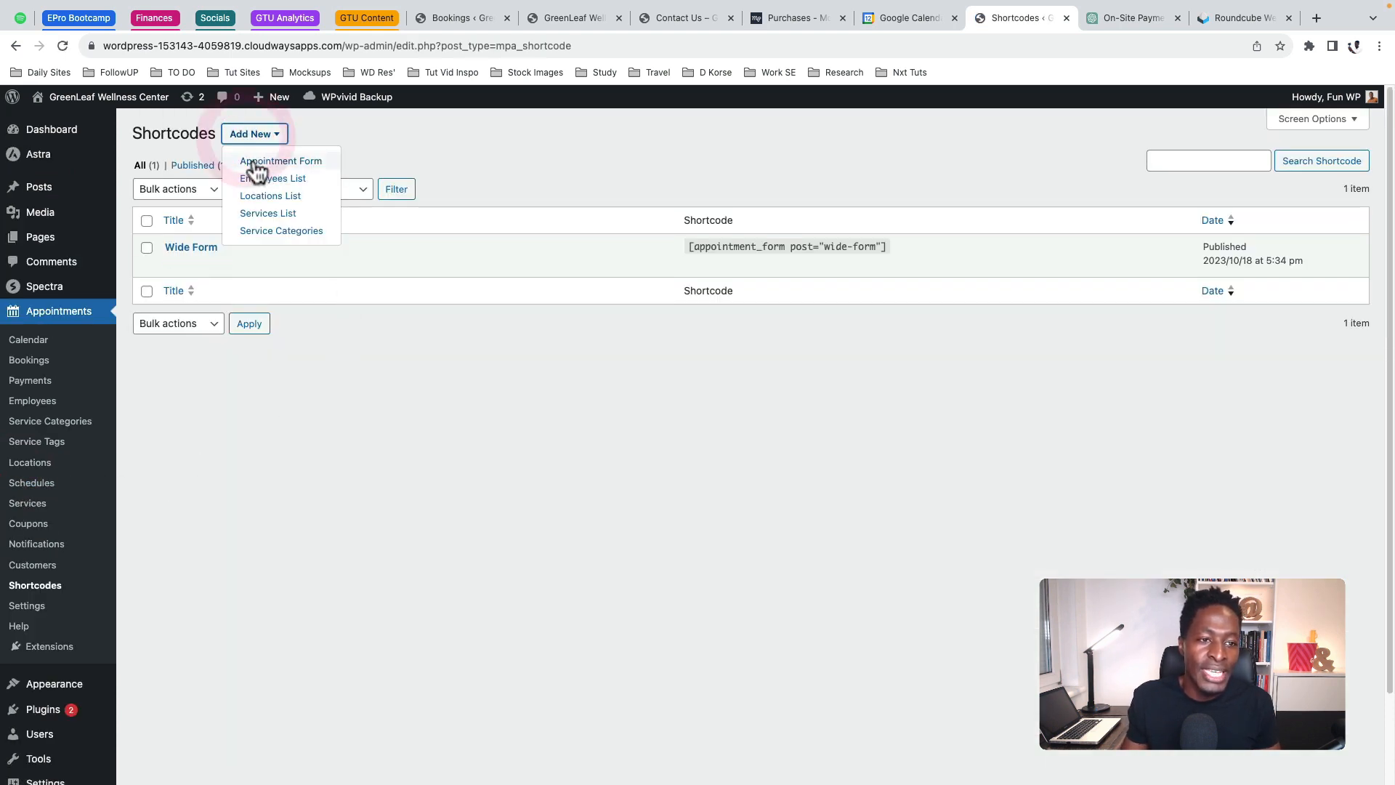
click(259, 197)
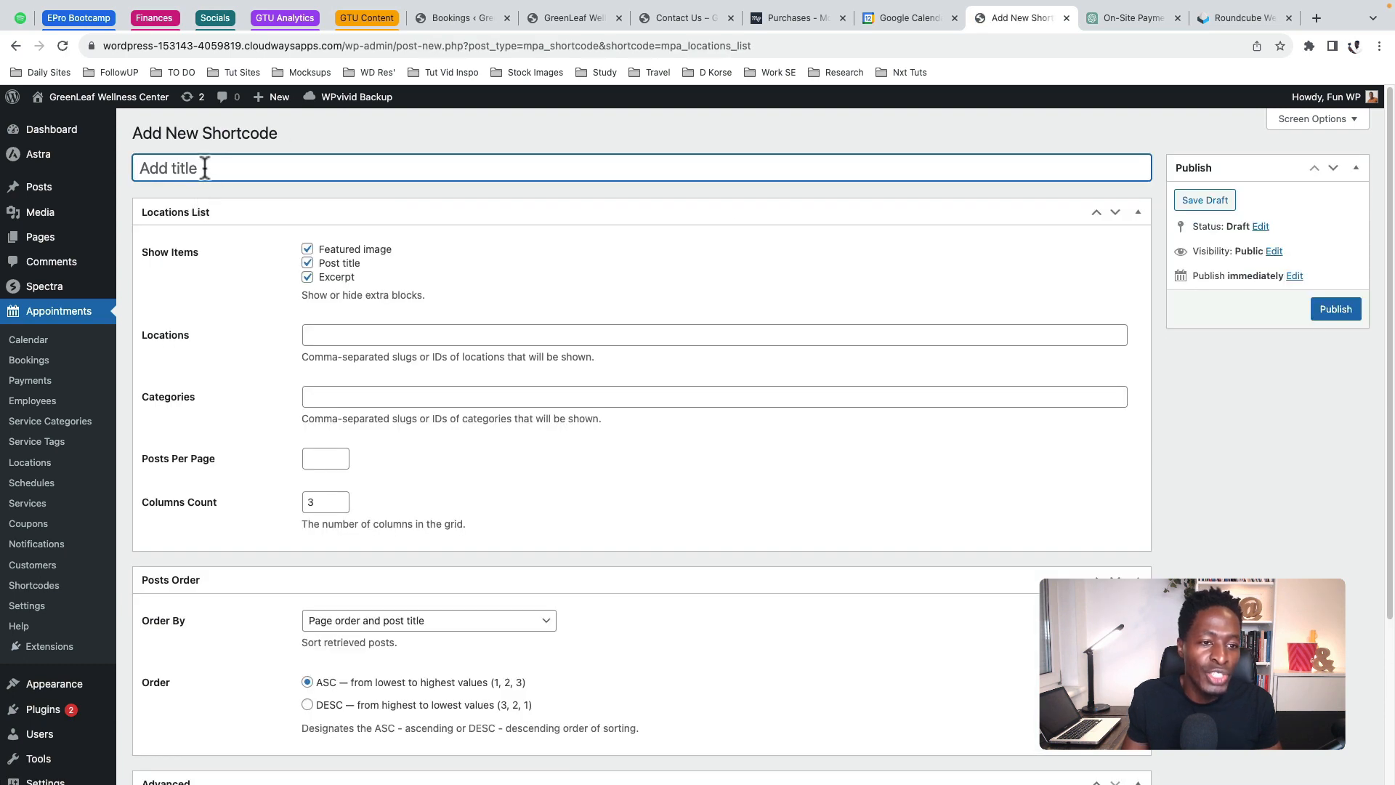
scroll(372, 572, down, 3)
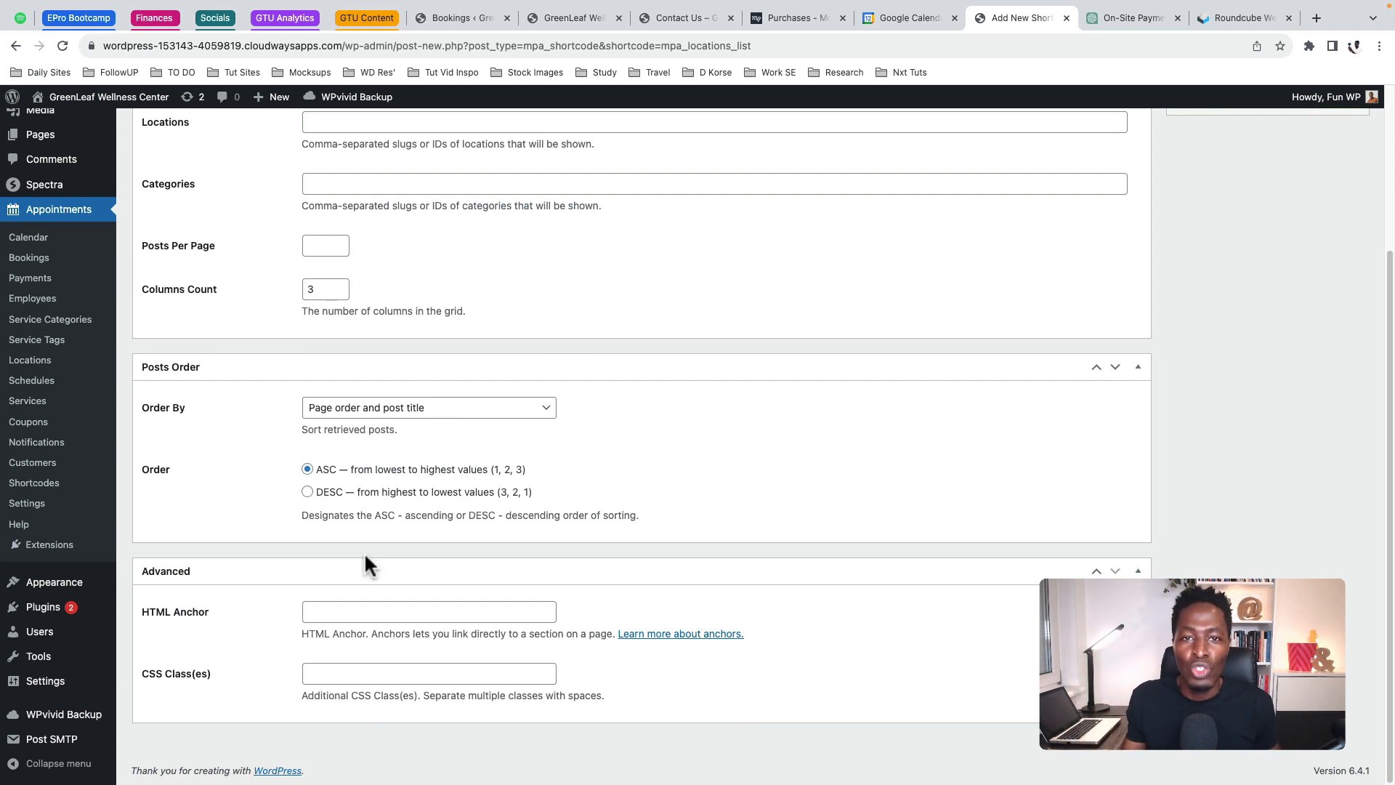
scroll(634, 432, up, 1)
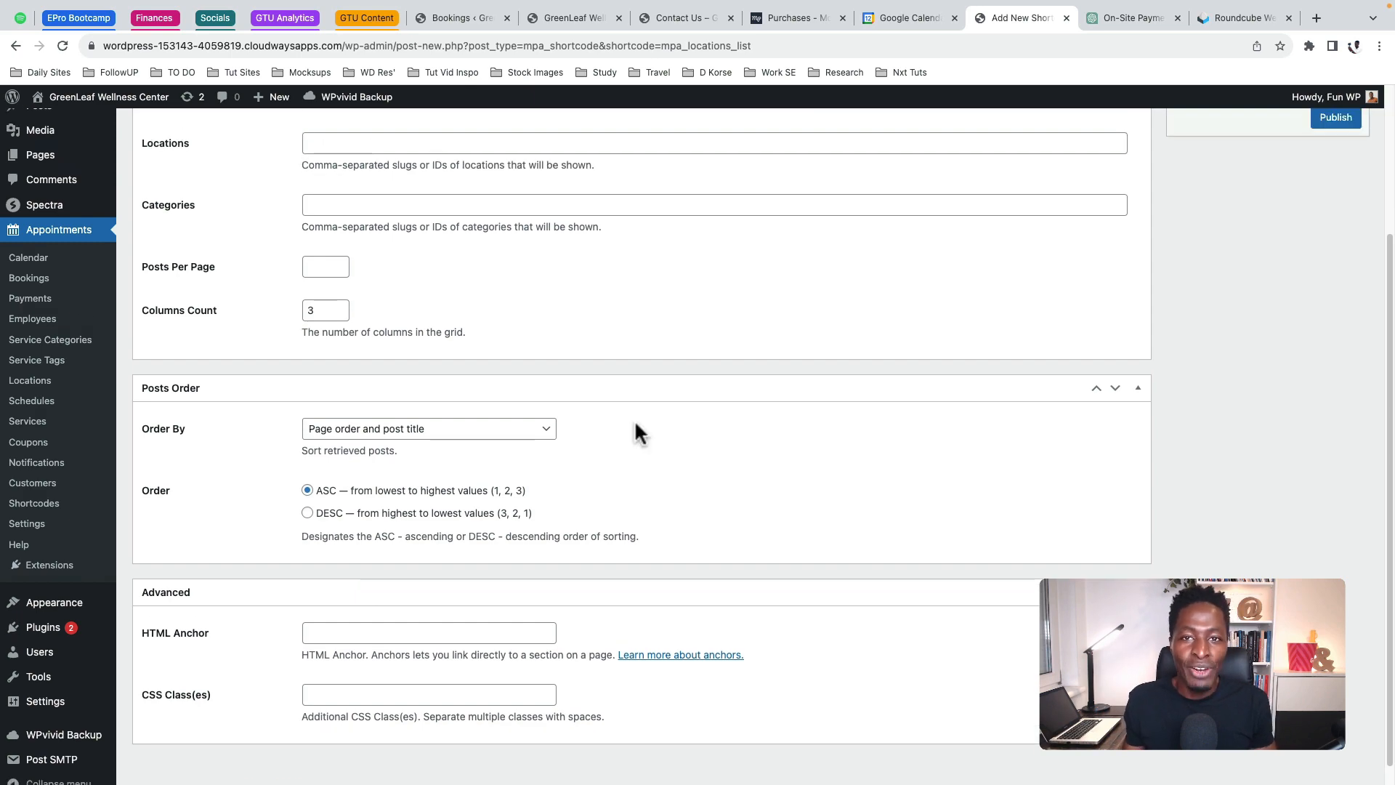